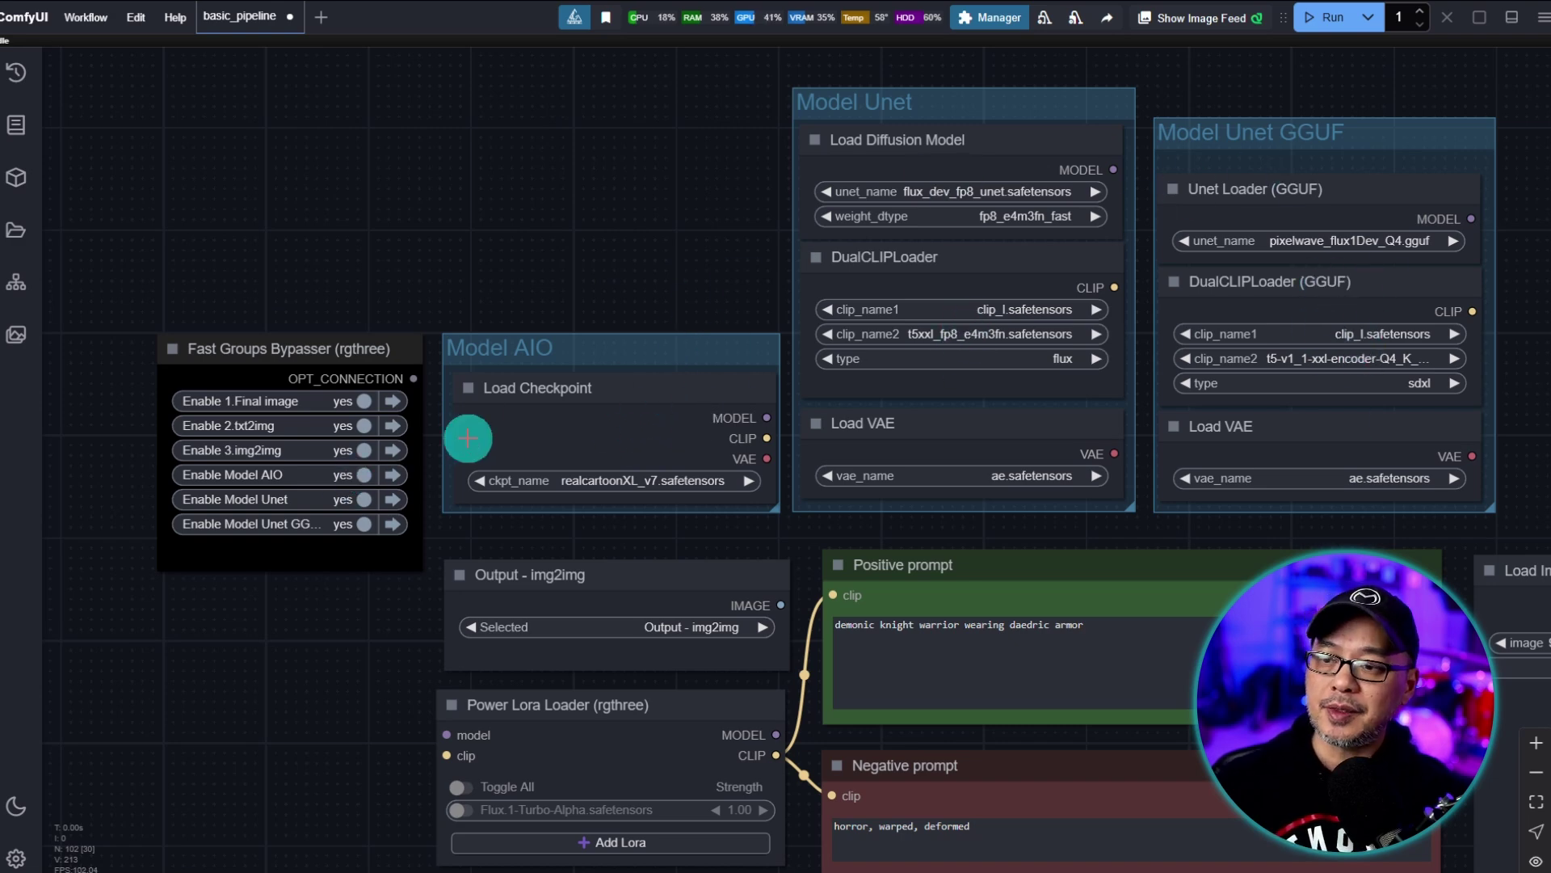
Bypass the Model Unet group and check the checkpoint list, leaving it unchanged.
click(366, 500)
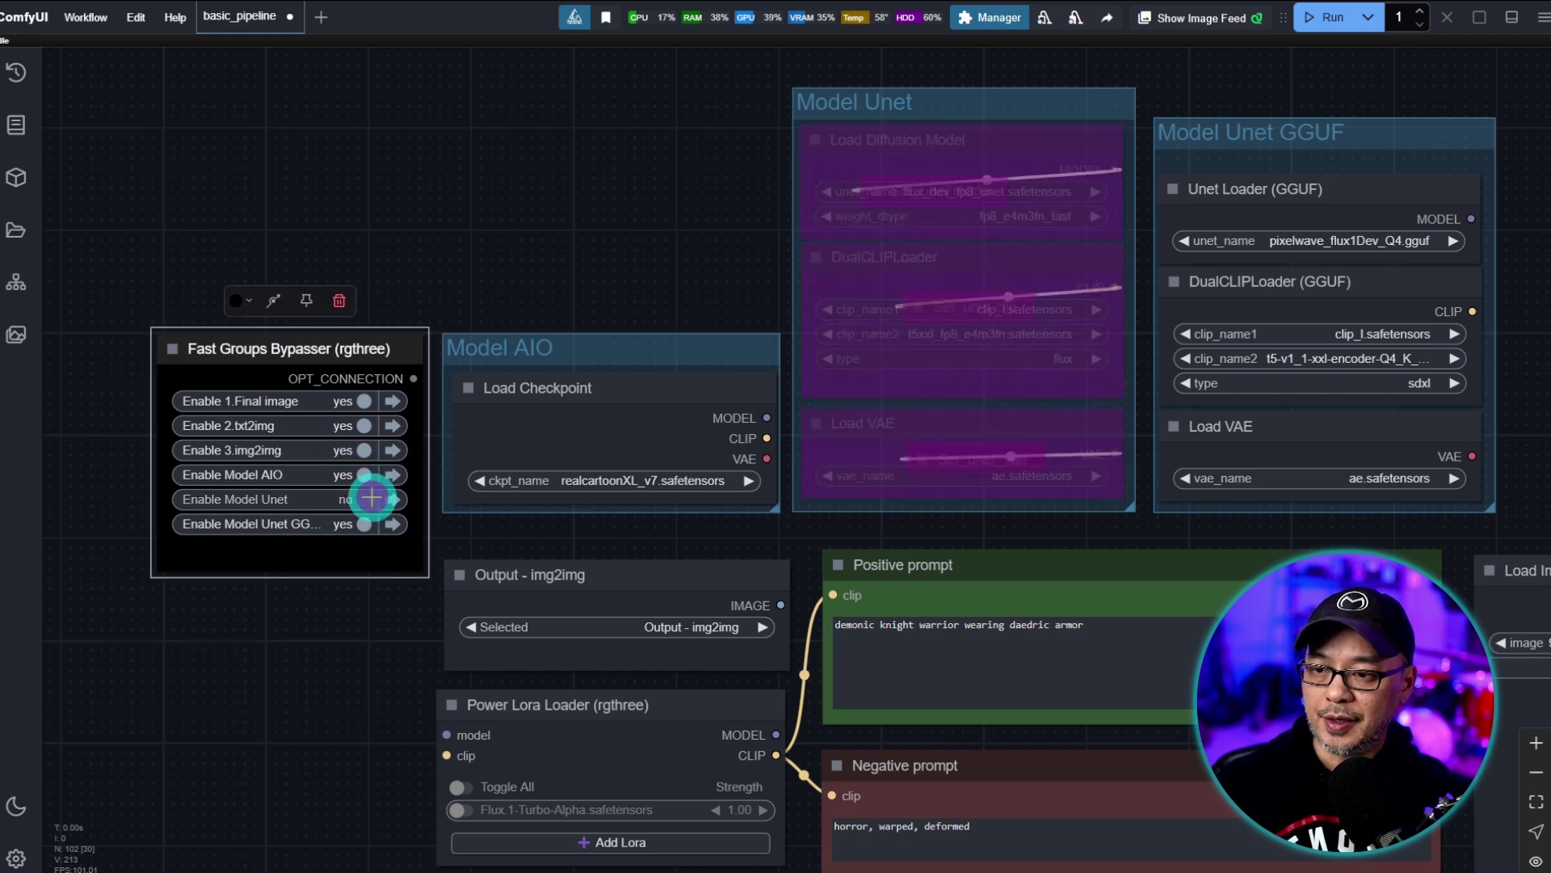
click(370, 521)
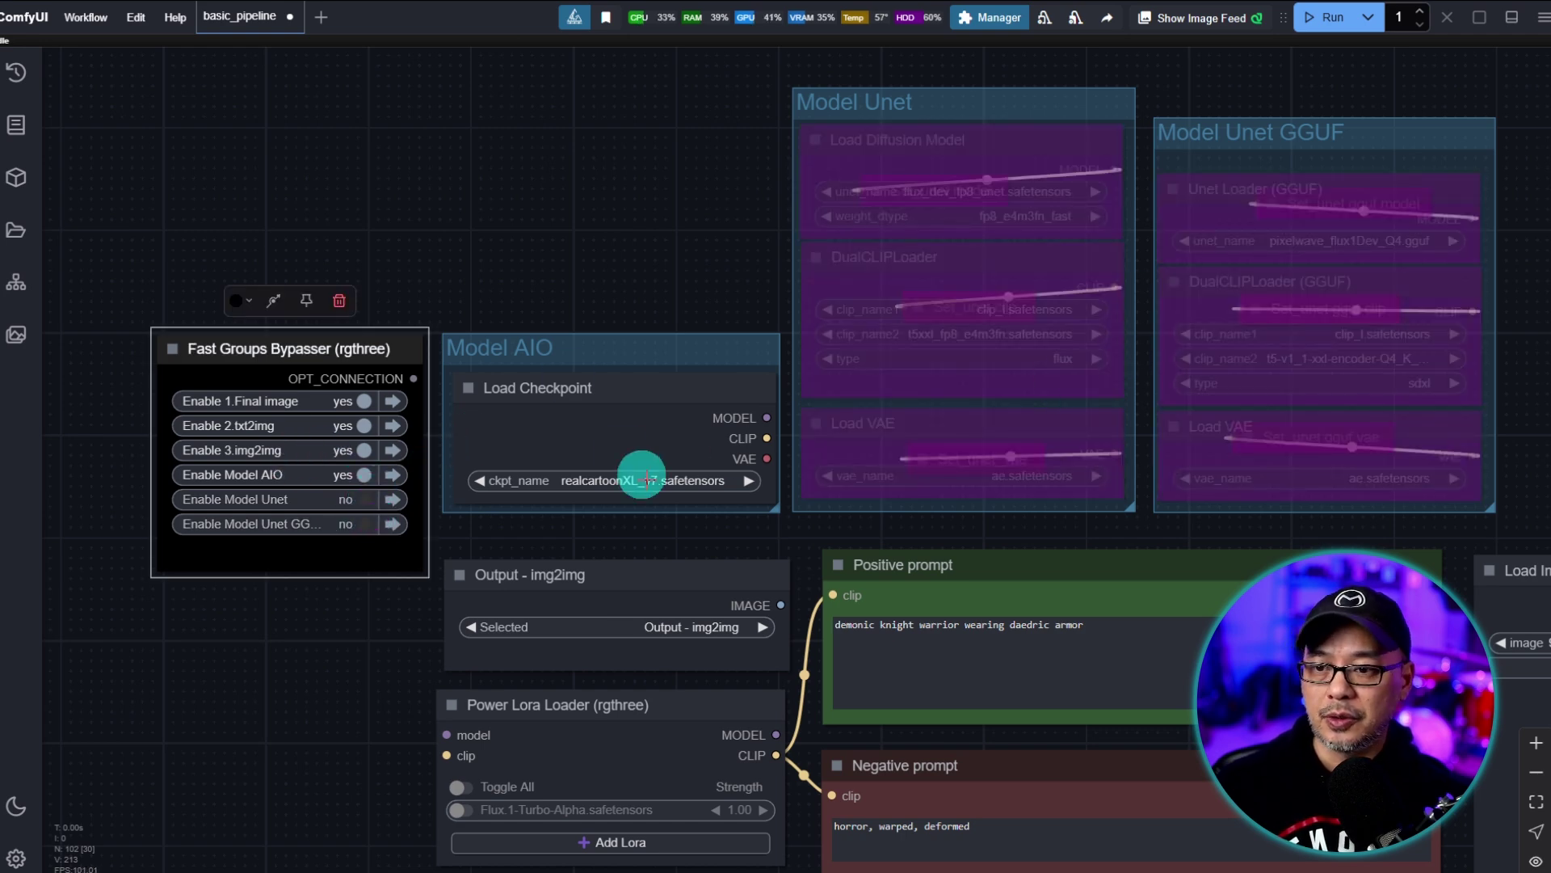
scroll(593, 259, up, 2)
scroll(593, 258, up, 2)
scroll(977, 214, down, 3)
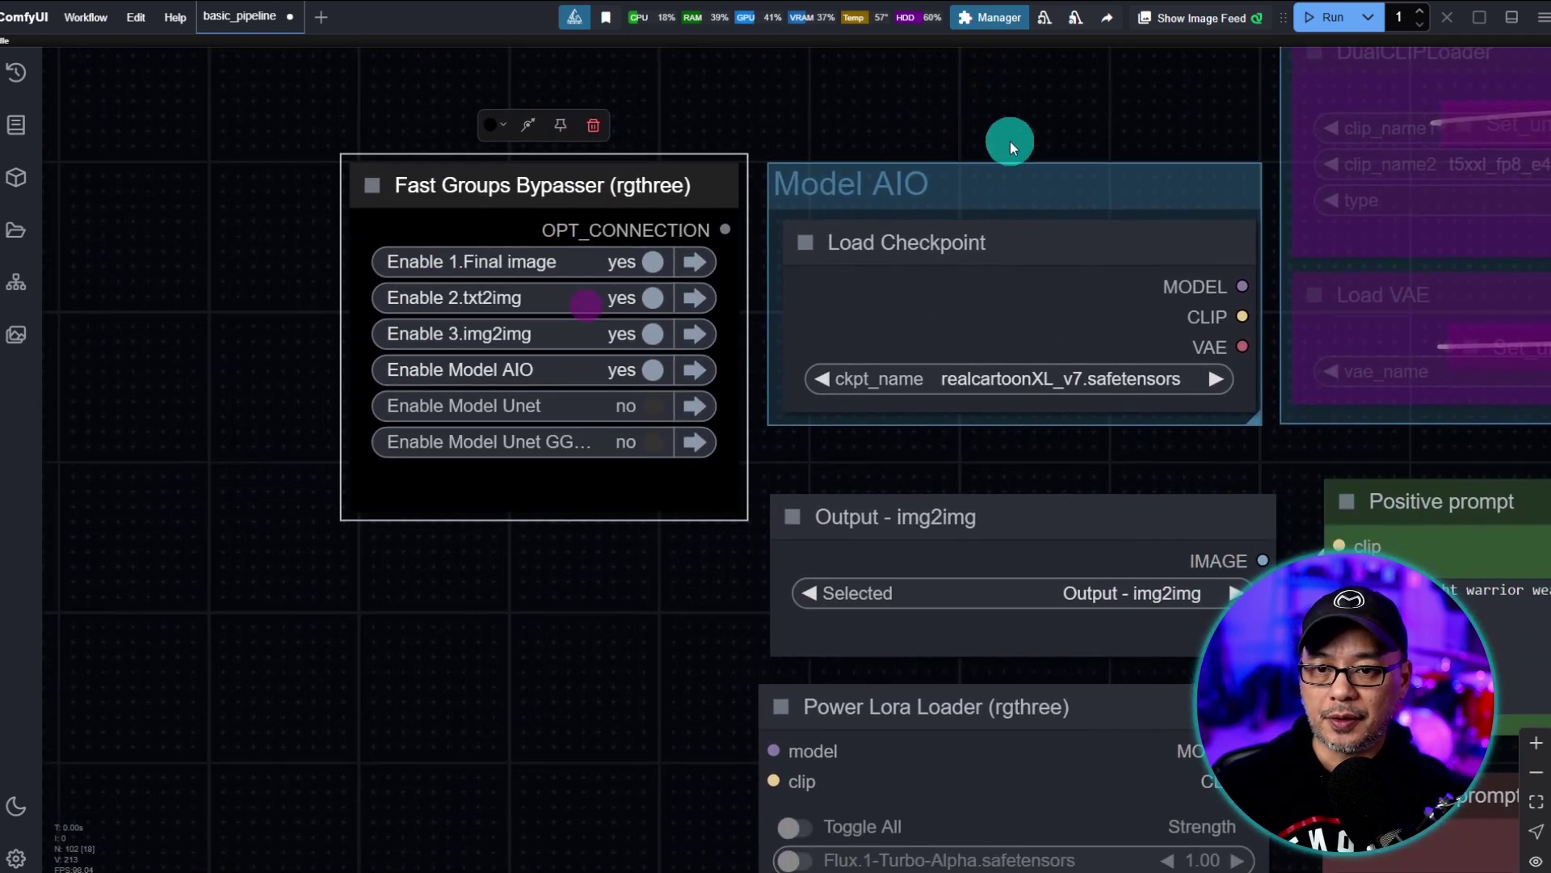
click(1023, 379)
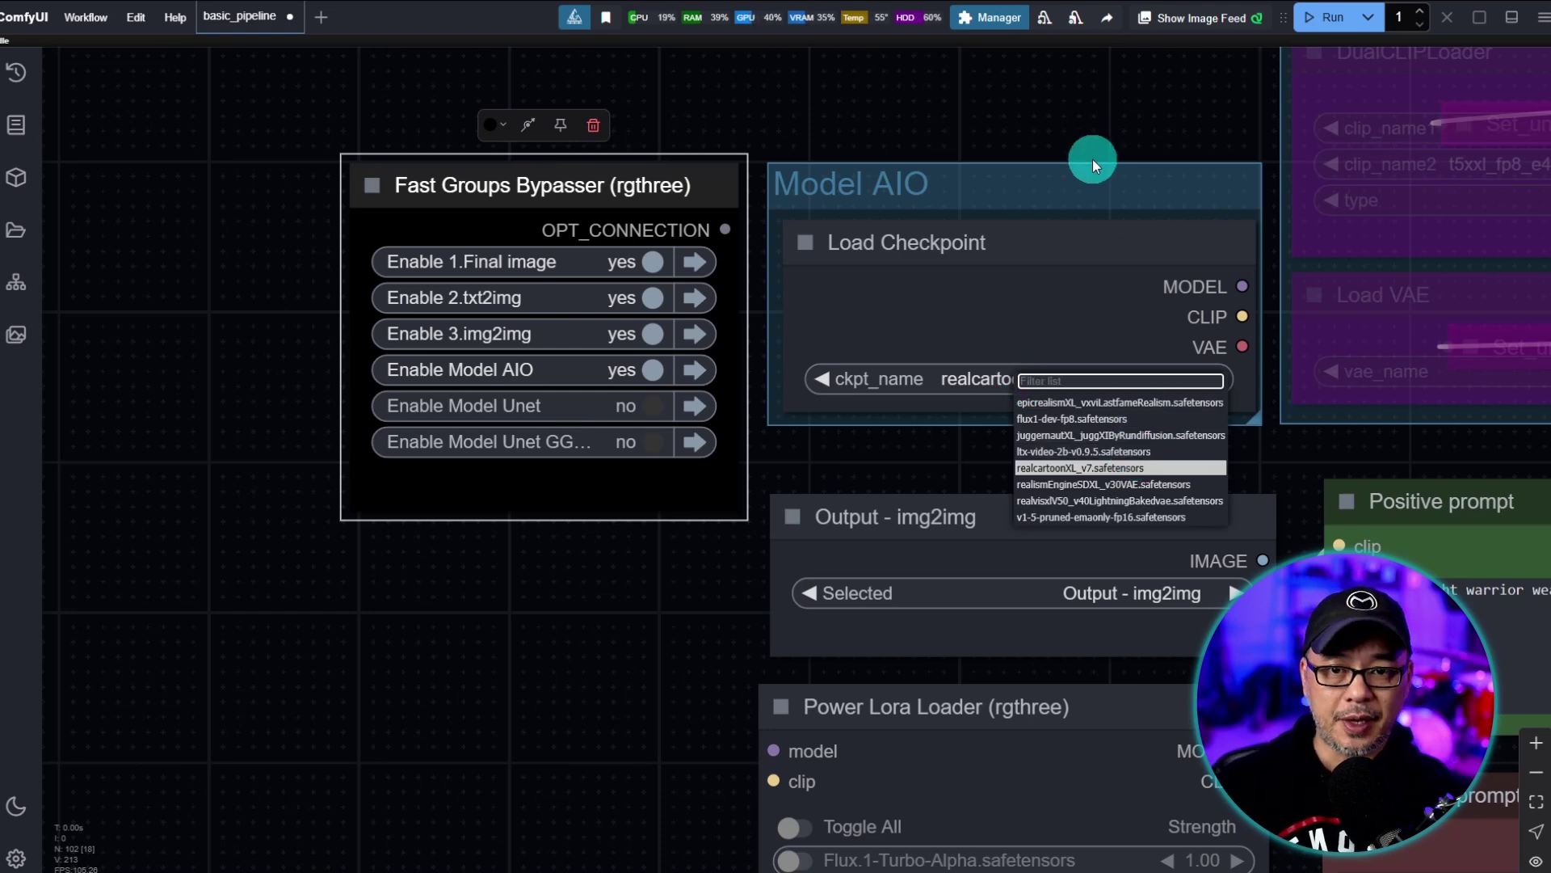
click(1076, 113)
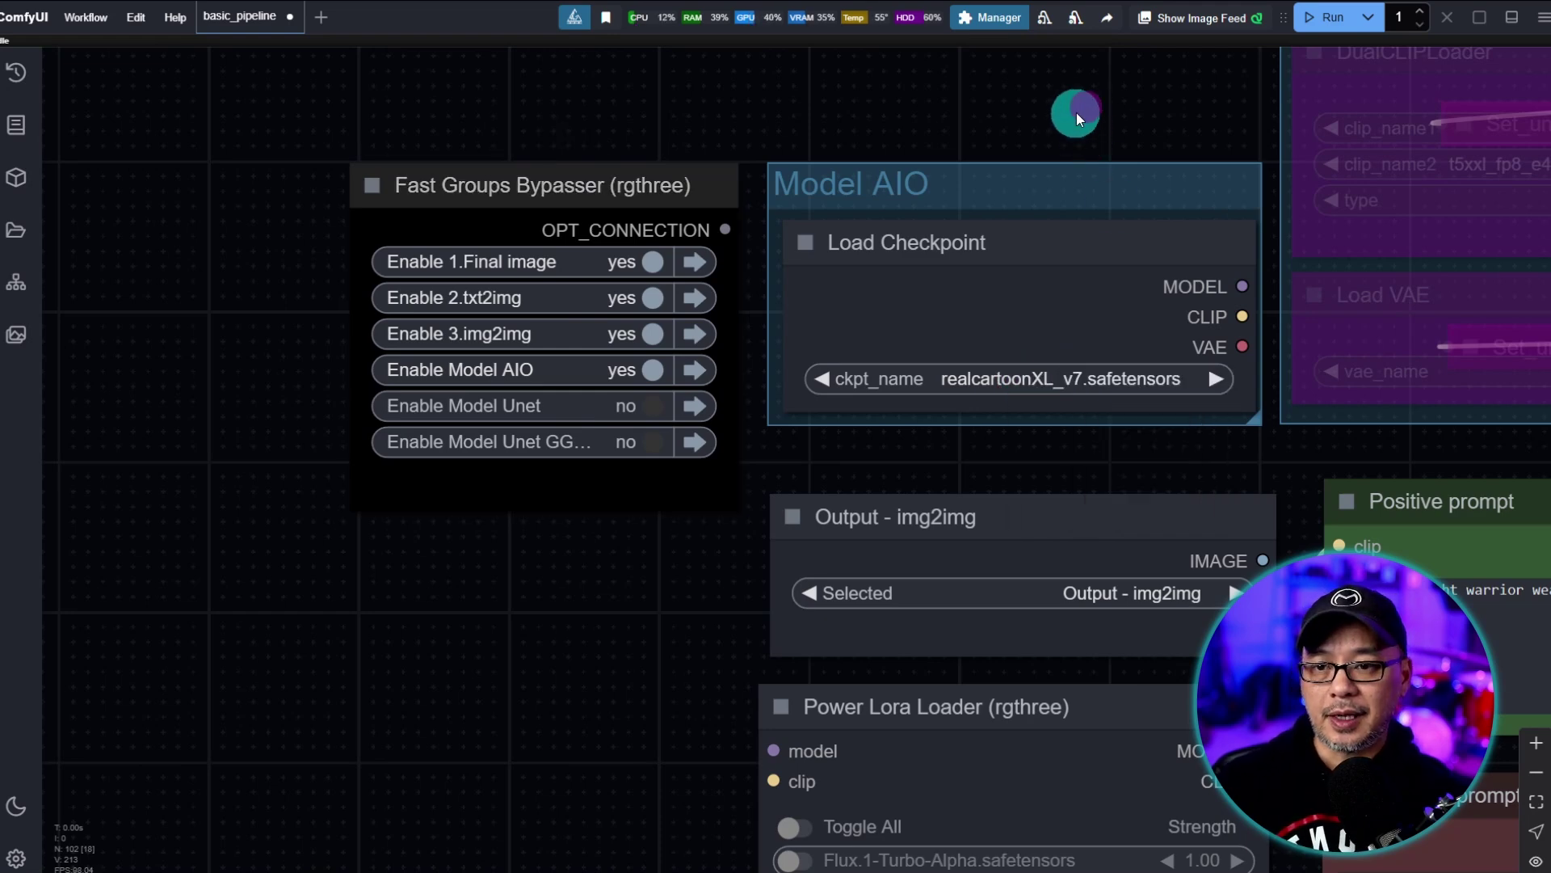
Re-enable Model Unet GGUF and bypass Model AIO, with all model groups in view.
click(651, 441)
click(677, 373)
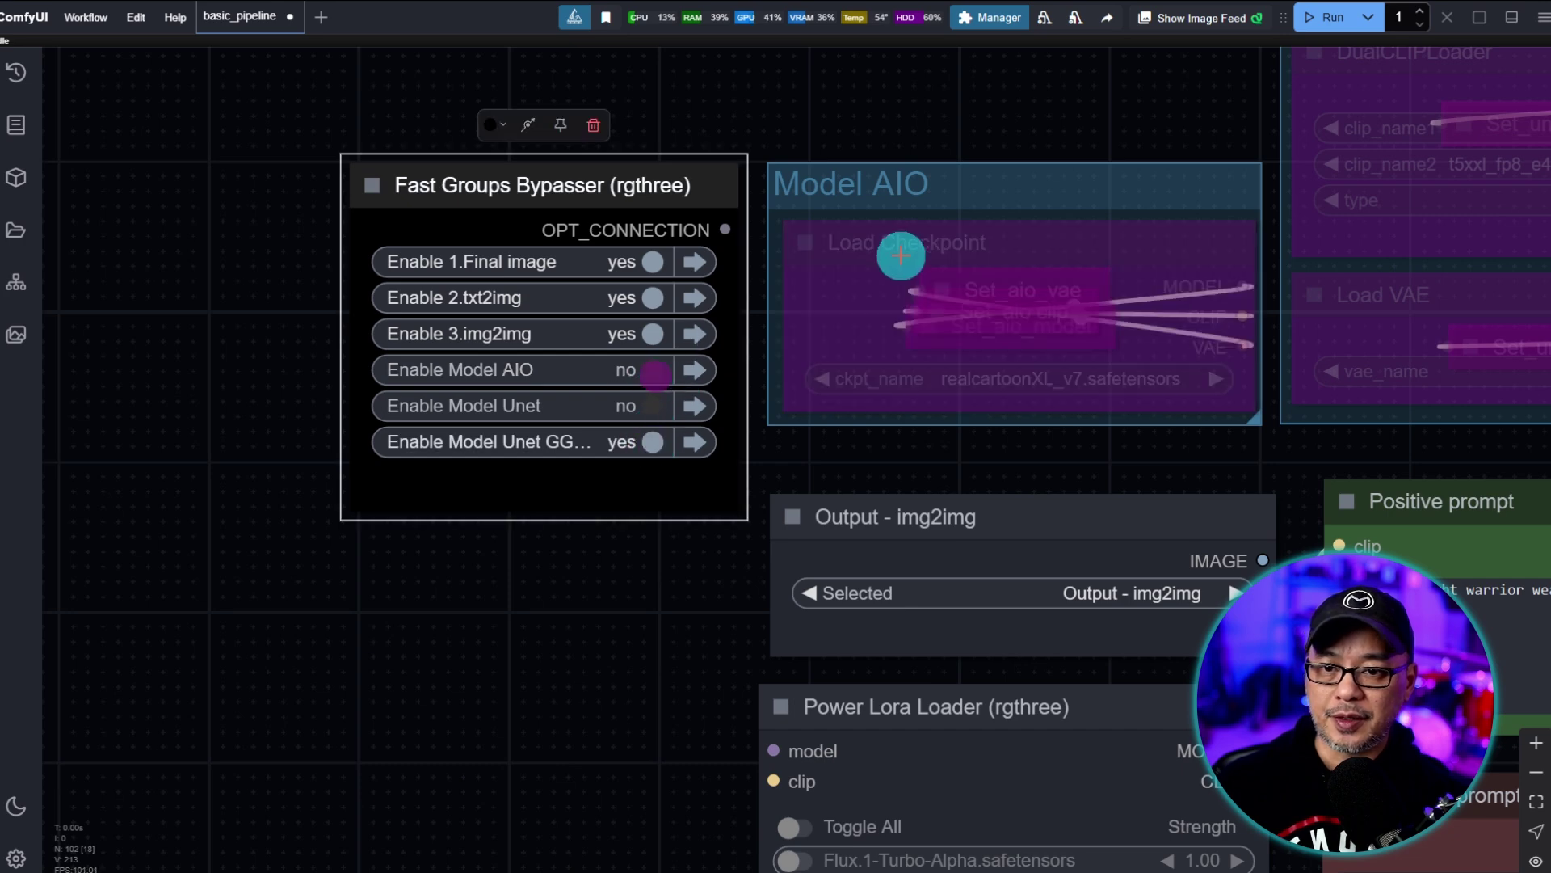
scroll(1091, 101, down, 3)
drag(1084, 114, 446, 287)
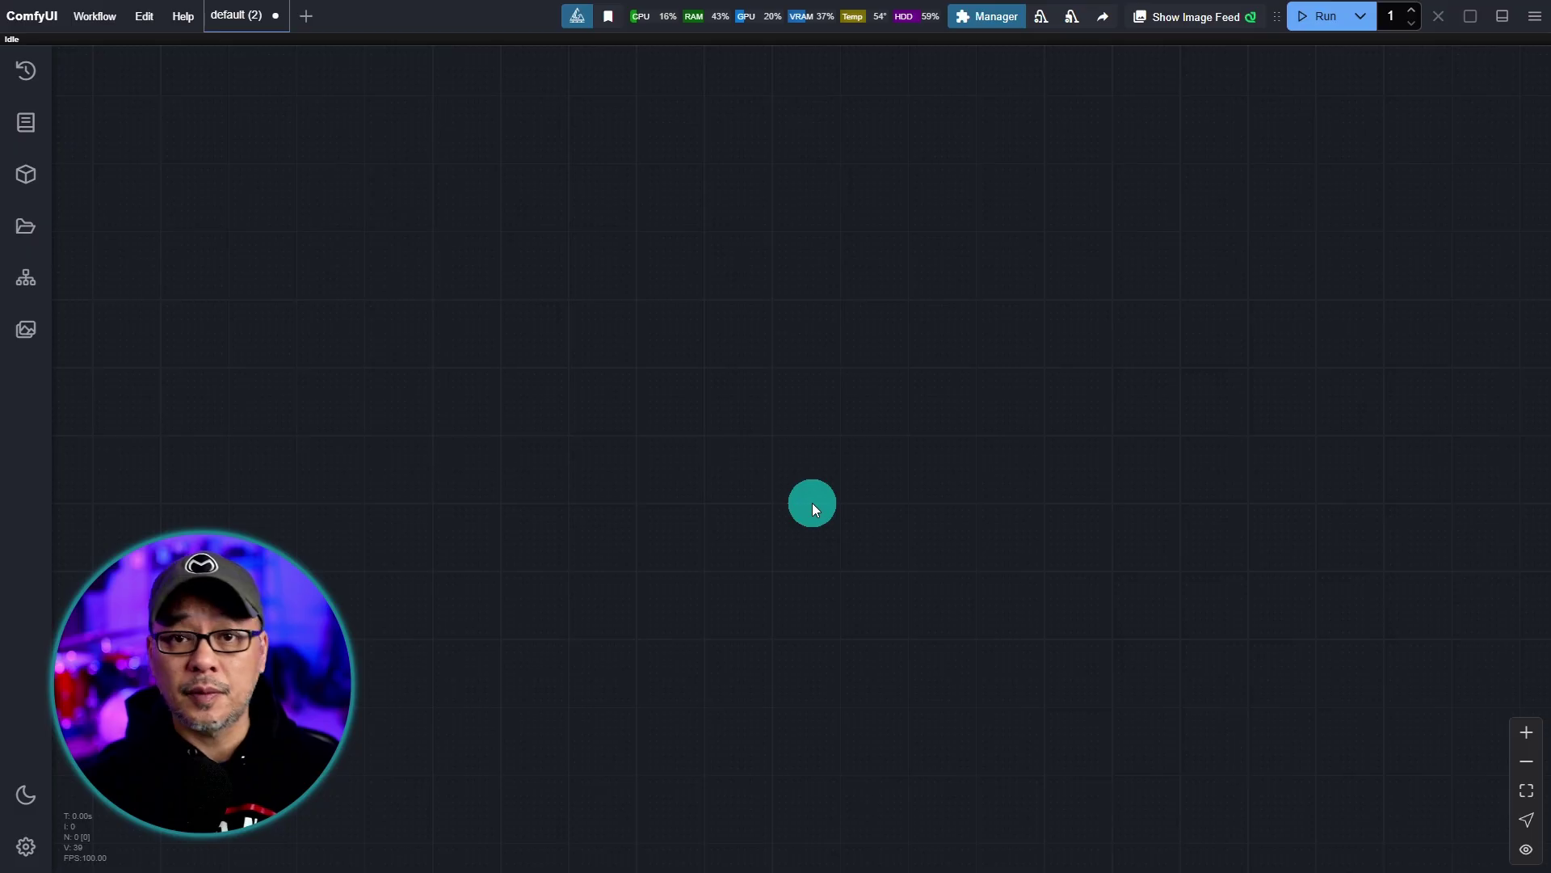
Add a Load Checkpoint node through a 'load' search and move it to the upper left.
double_click(817, 260)
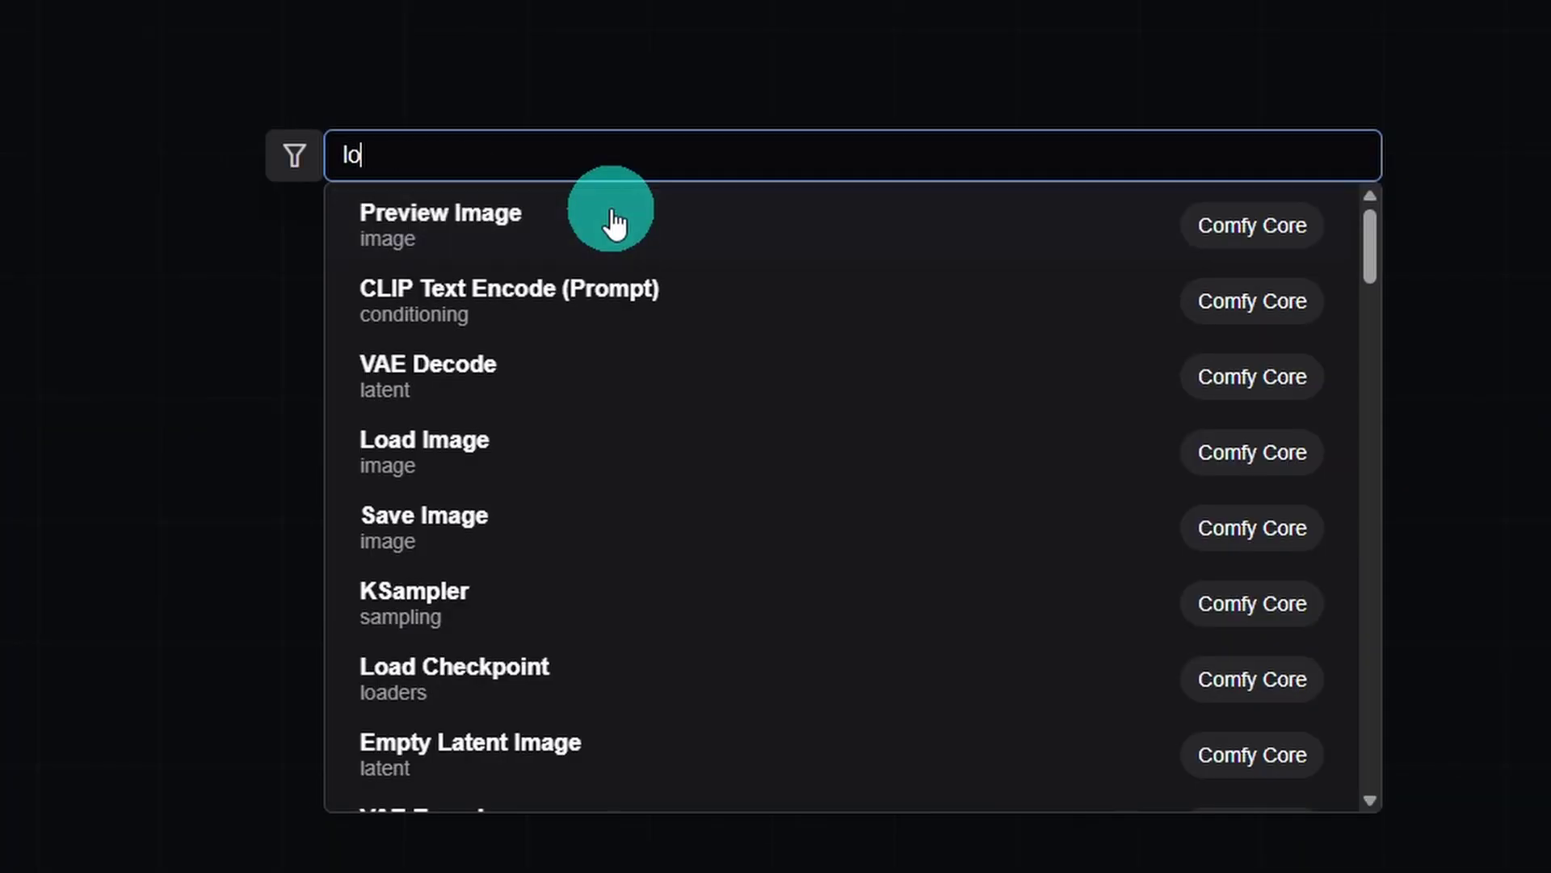
text(load)
click(616, 298)
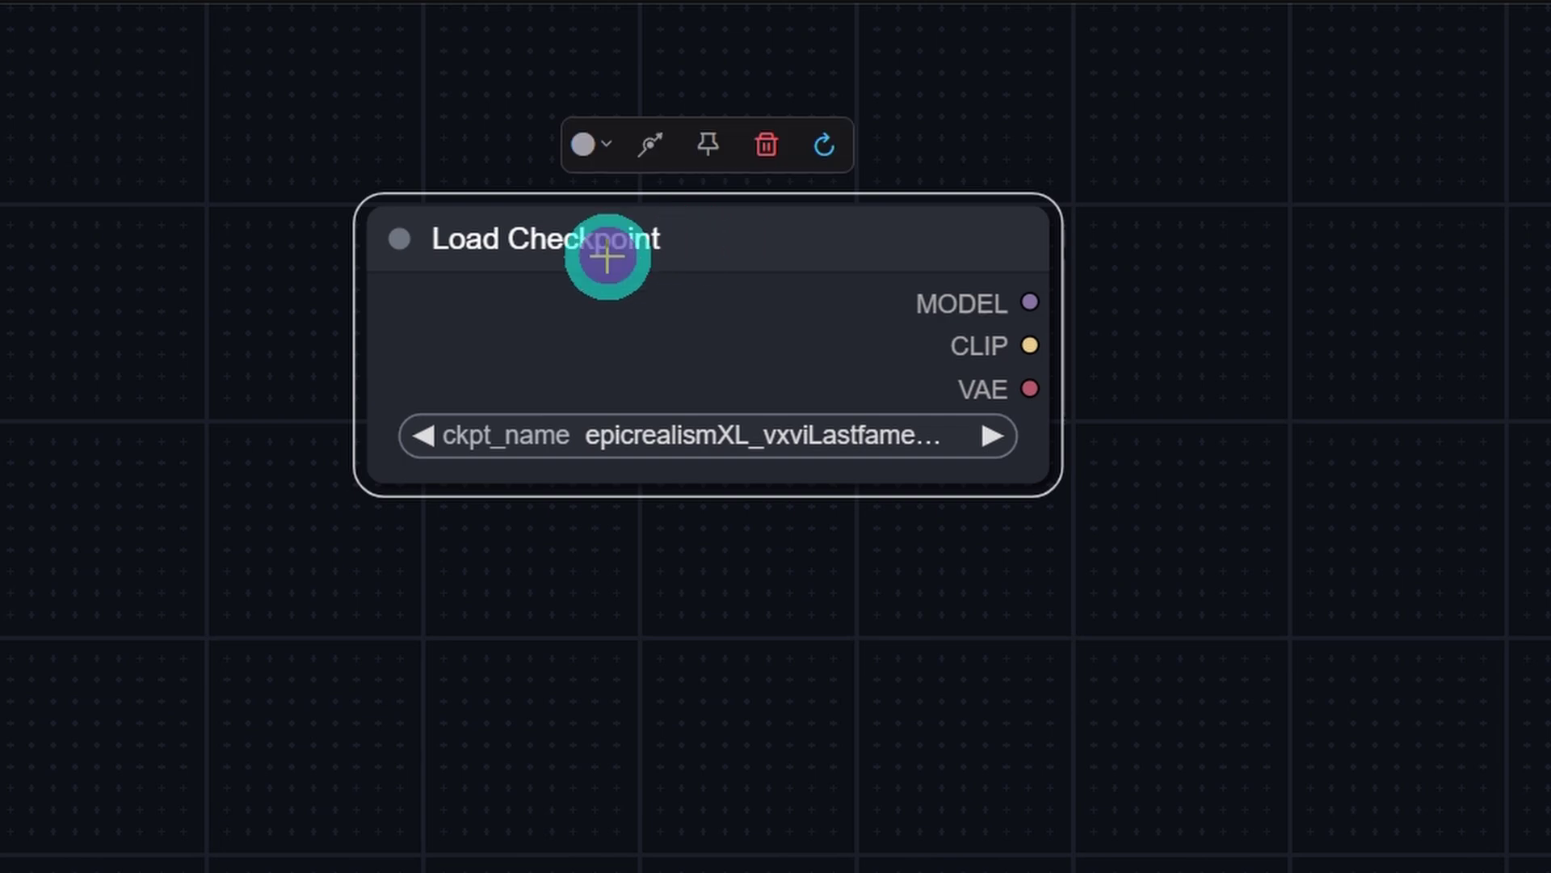
mouse_move(748, 201)
mouse_down()
mouse_move(807, 197)
mouse_move(720, 197)
mouse_up()
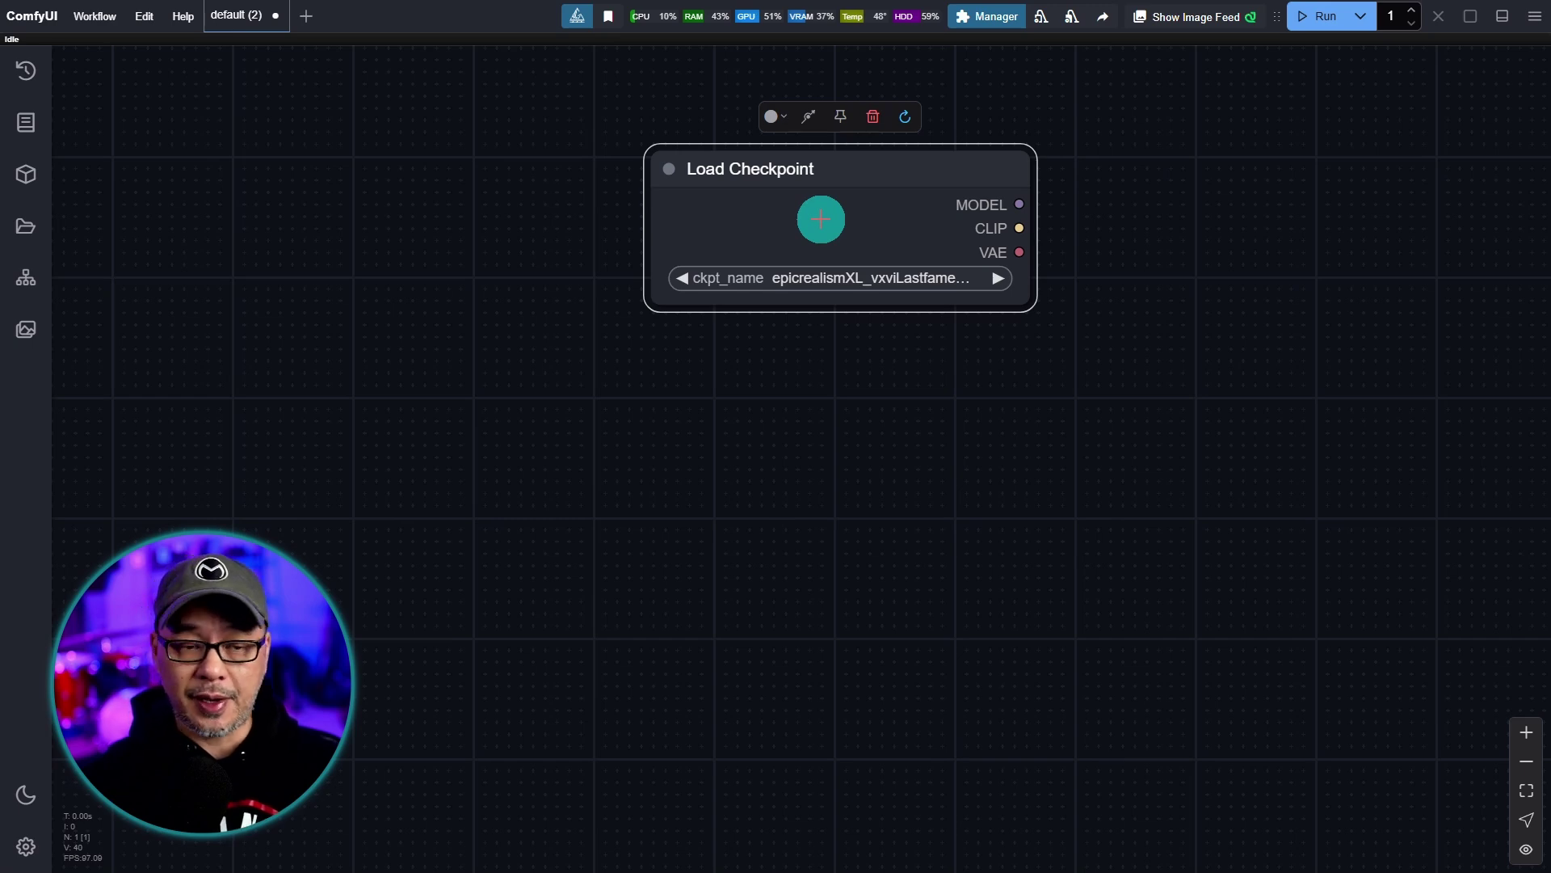
drag(821, 218, 399, 208)
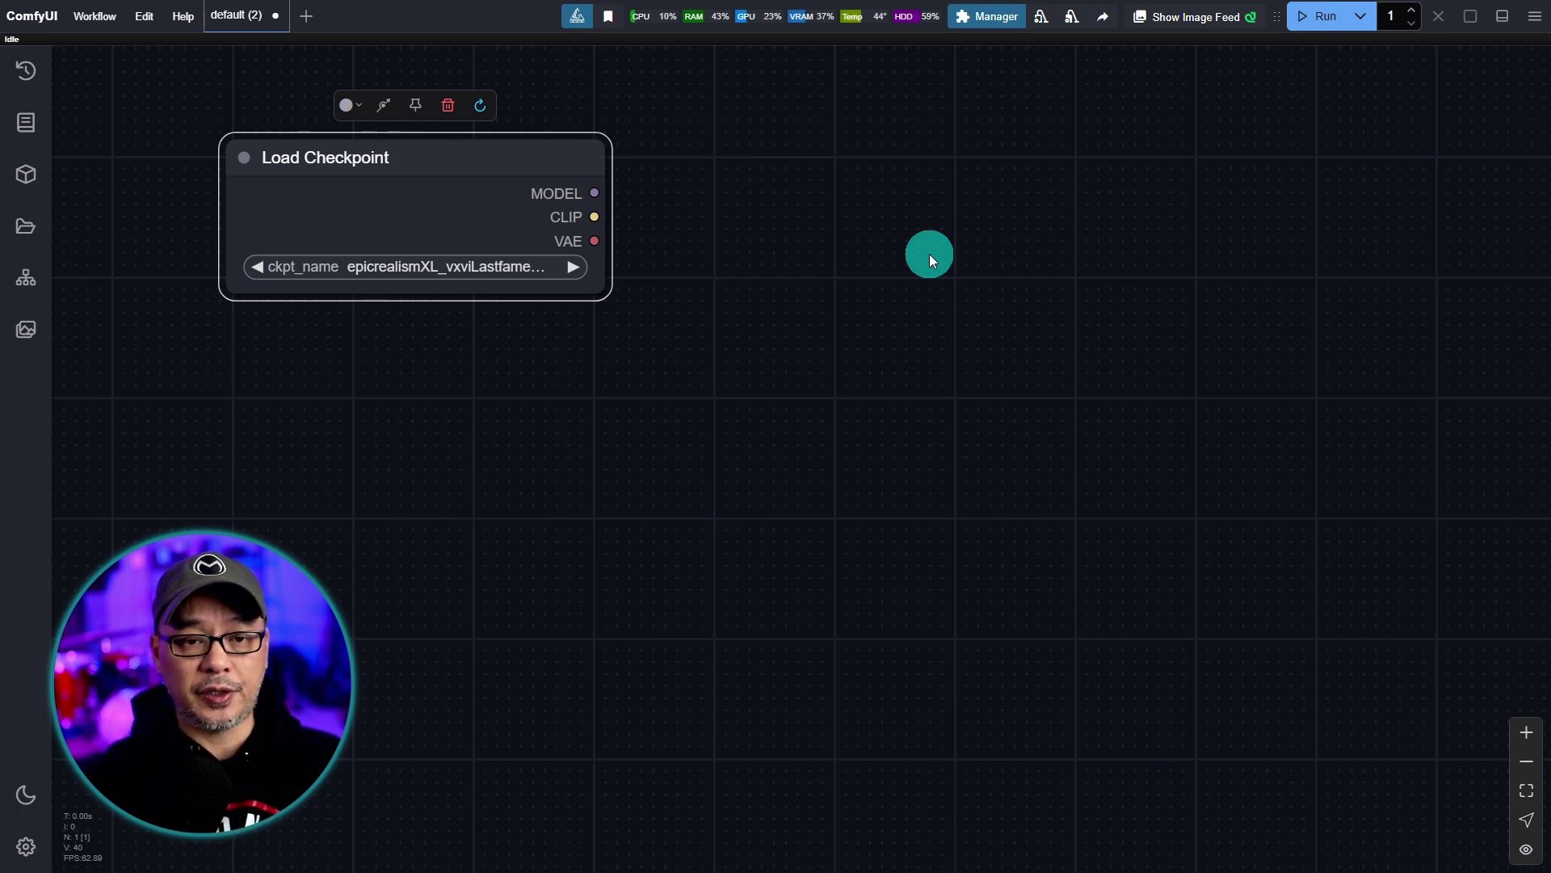
Add a Load Diffusion Model node and a Unet Loader (GGUF) node beside Load Checkpoint.
click(952, 256)
double_click(950, 252)
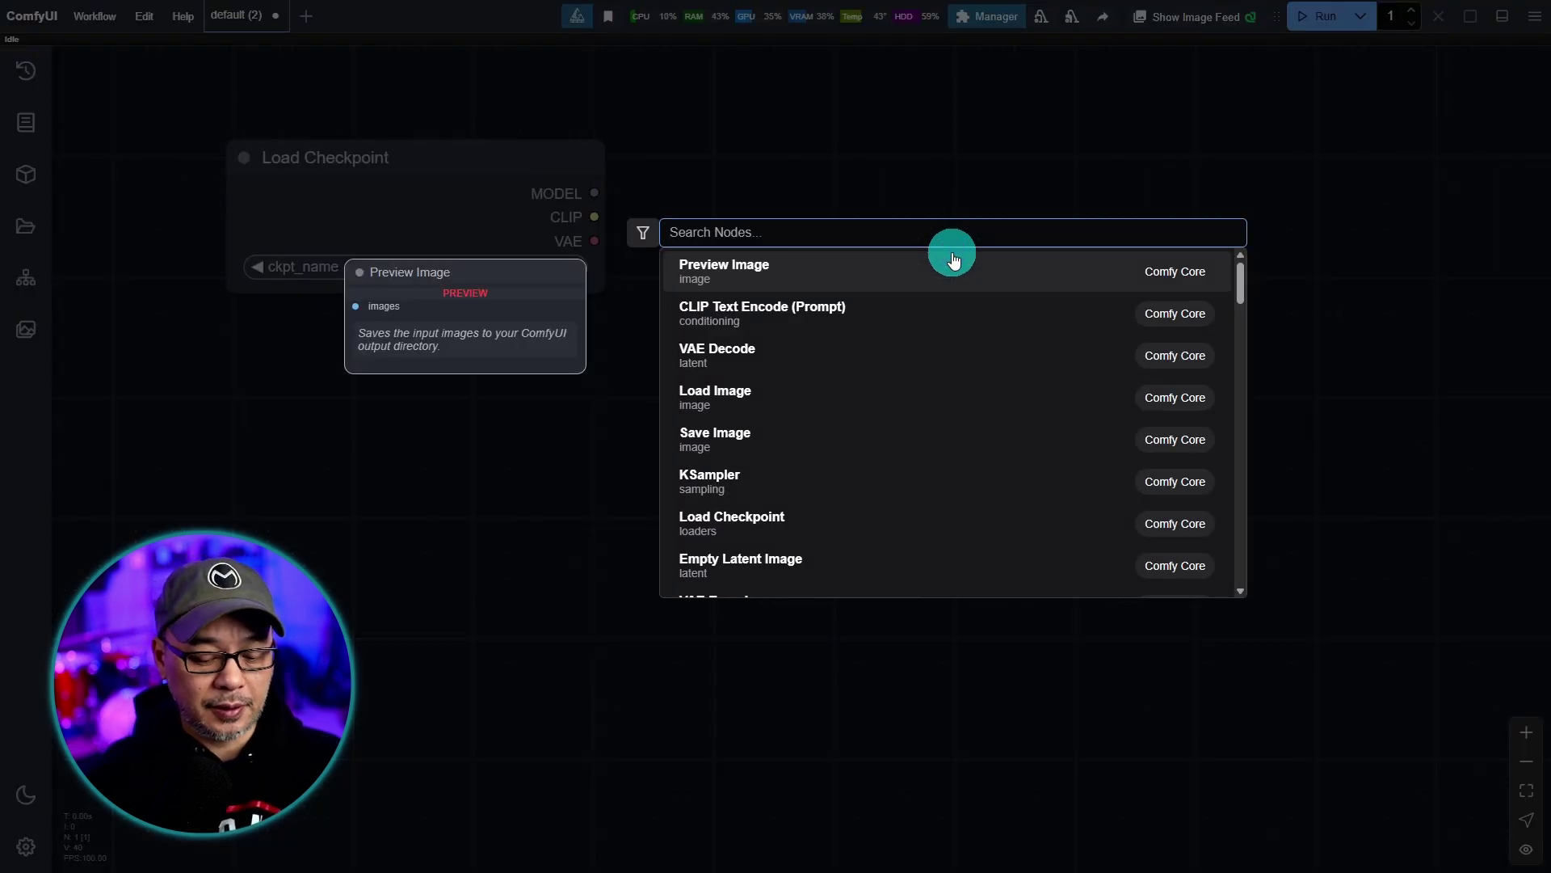
text(unet)
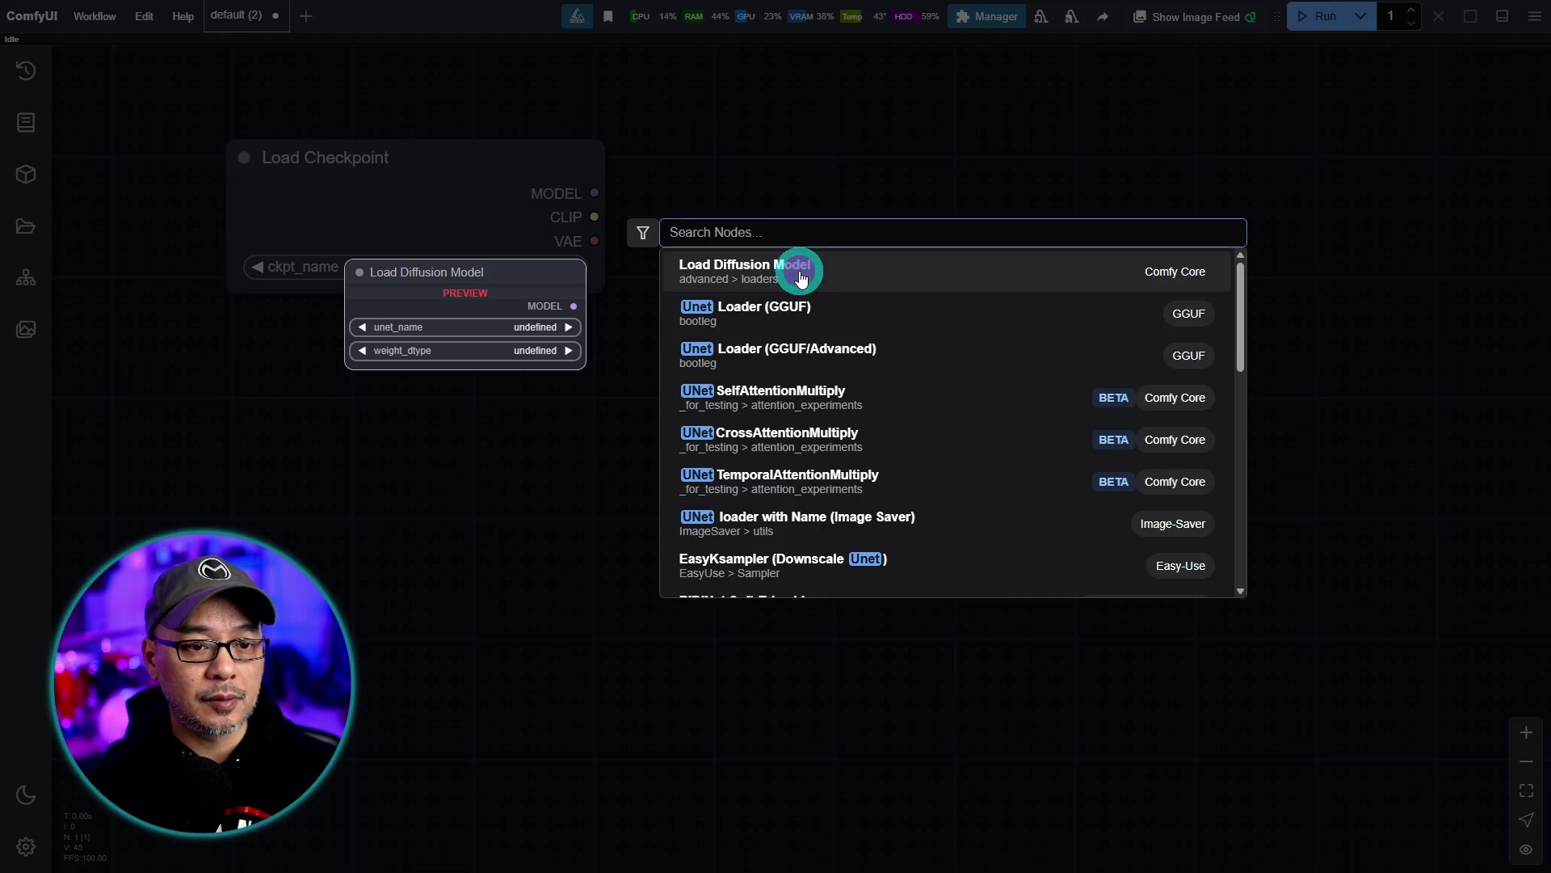
click(522, 194)
click(929, 228)
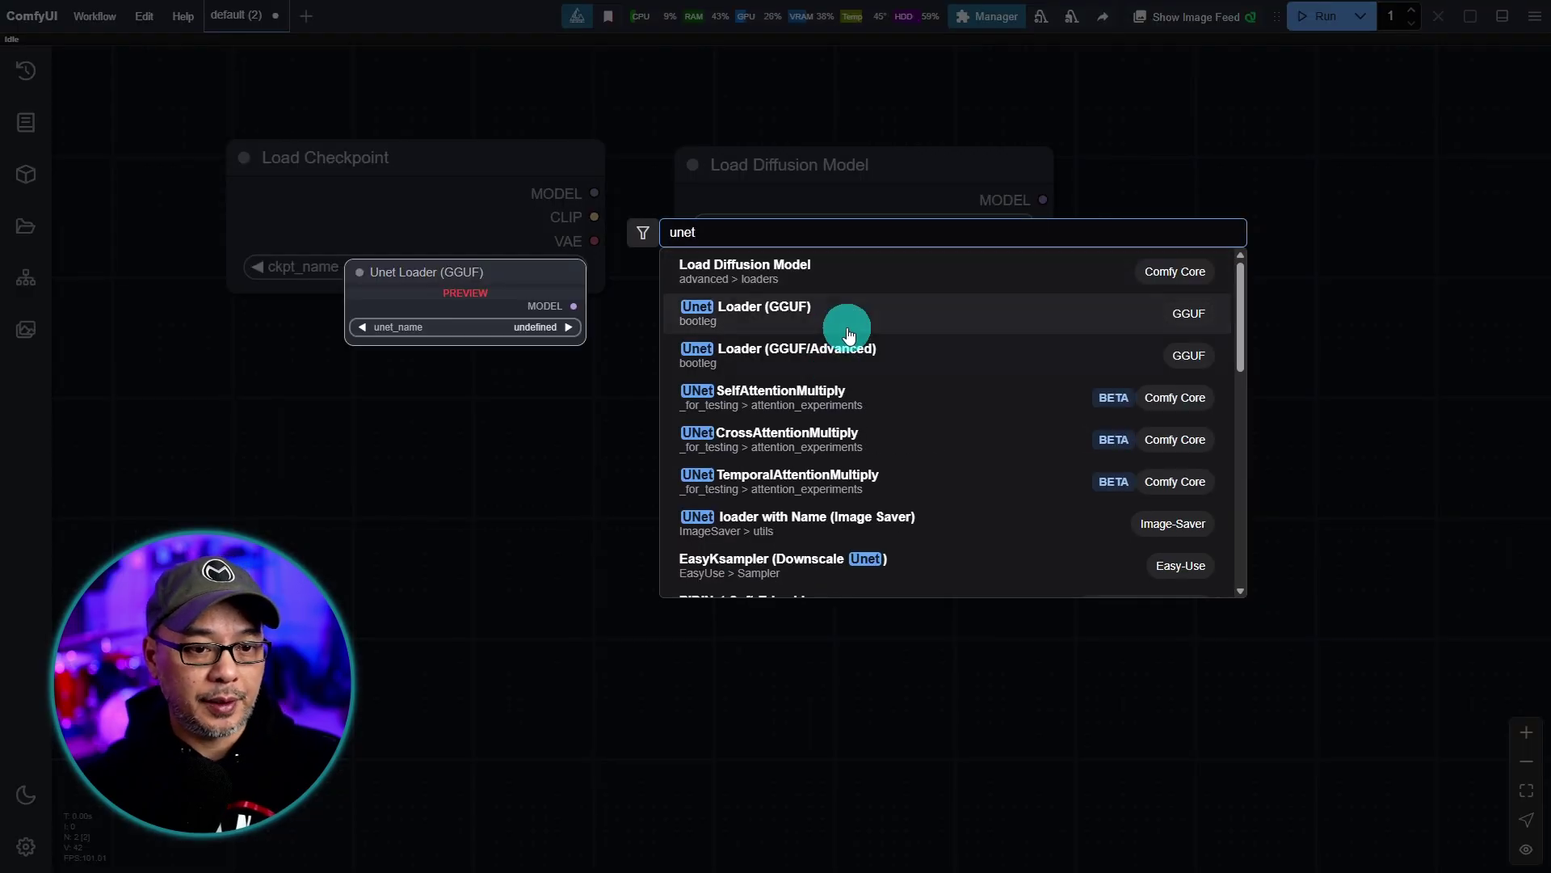
click(848, 332)
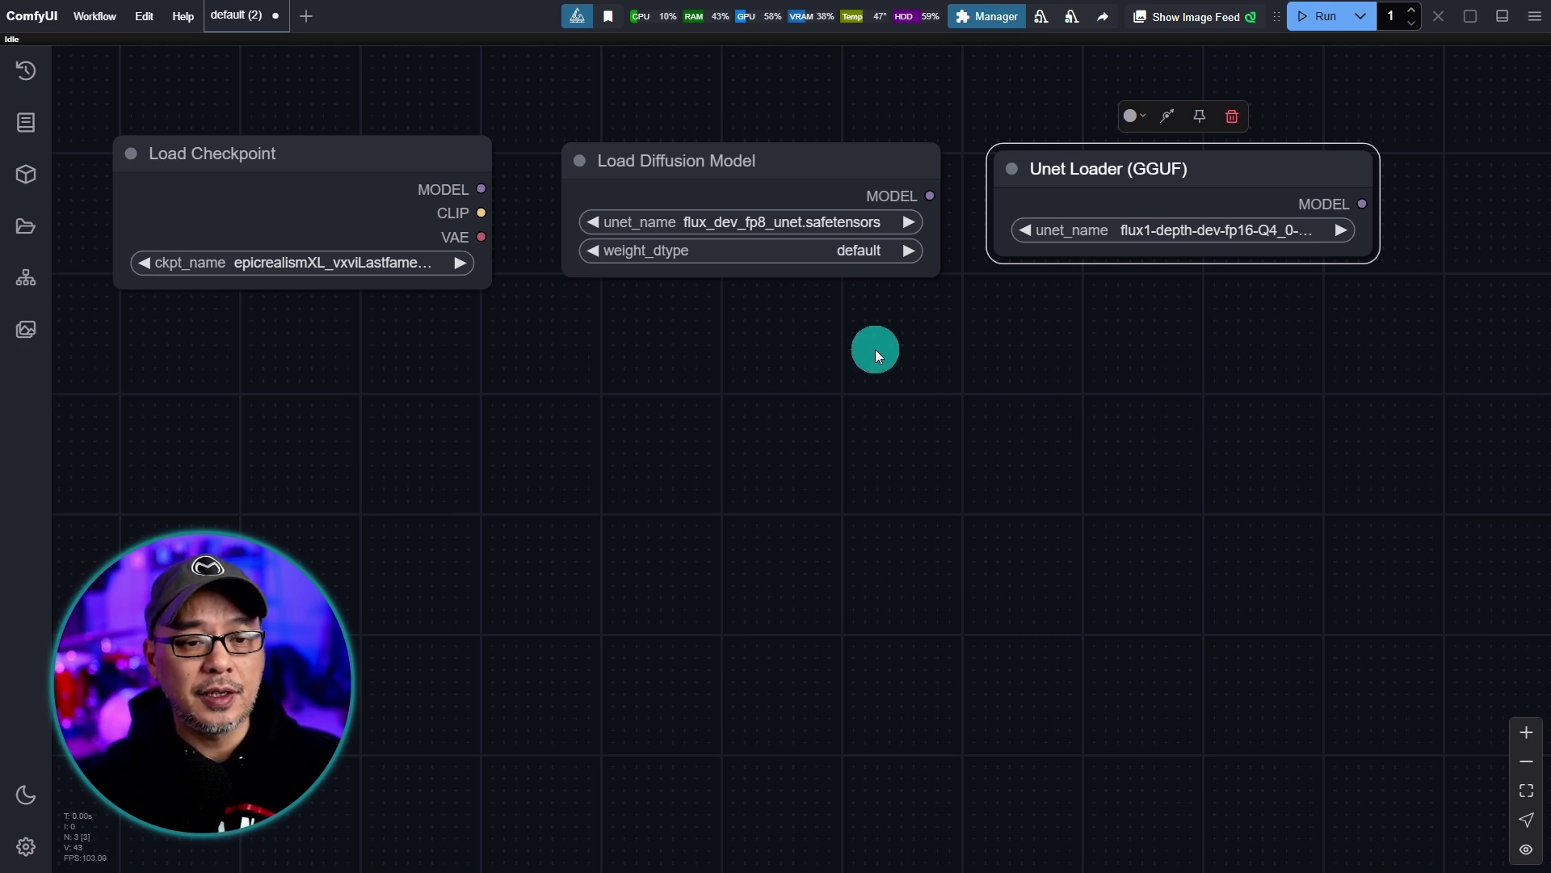
Add DualCLIPLoader, DualCLIPLoader (GGUF) and Load VAE nodes below the model loaders.
double_click(828, 350)
text(dula)
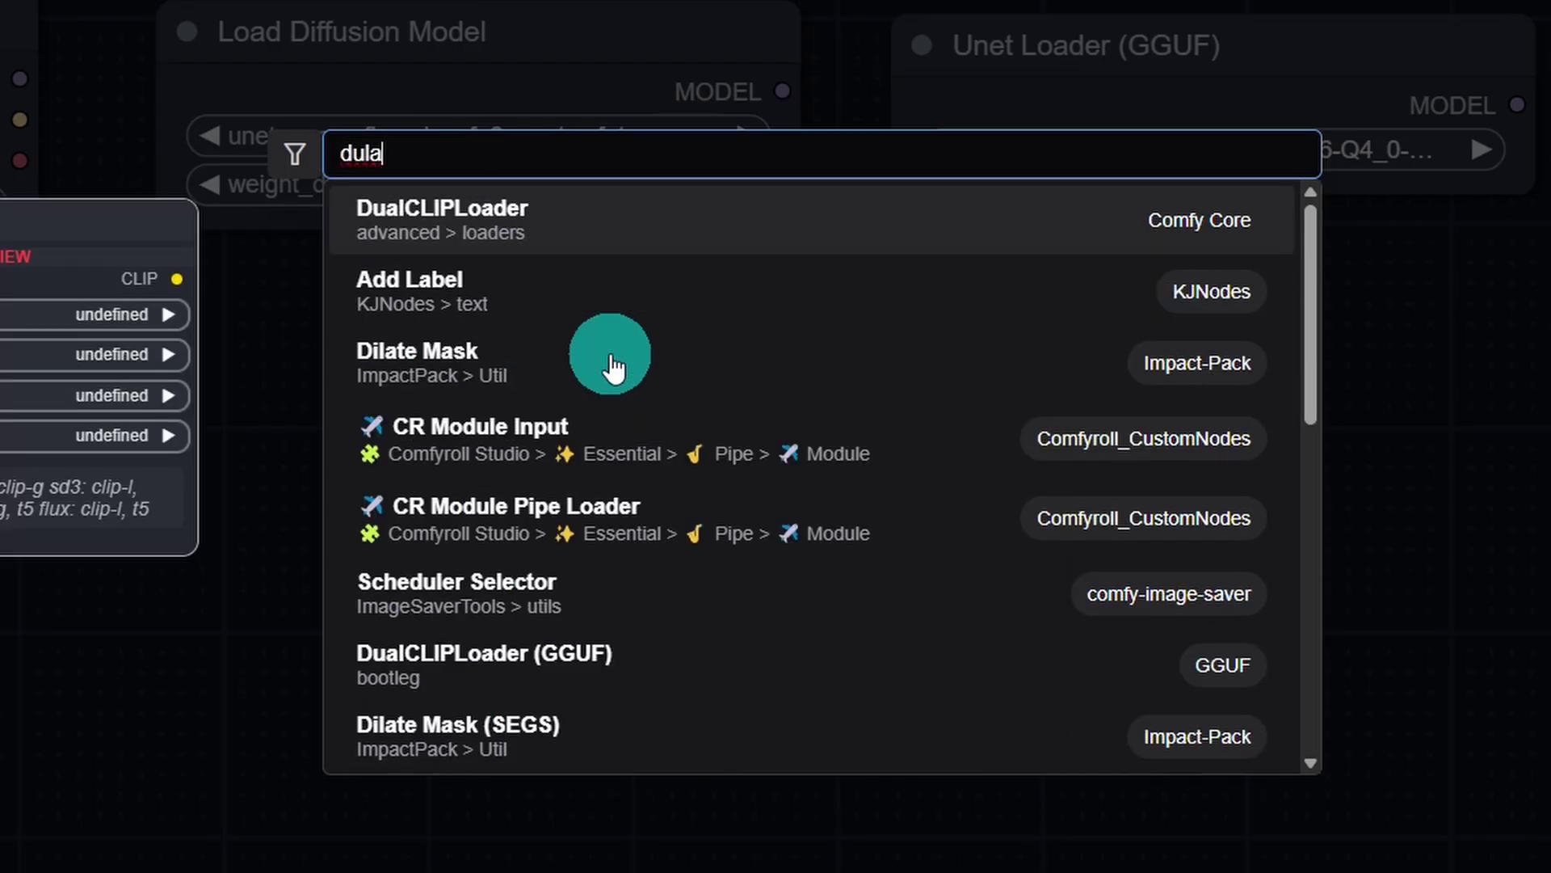
click(623, 225)
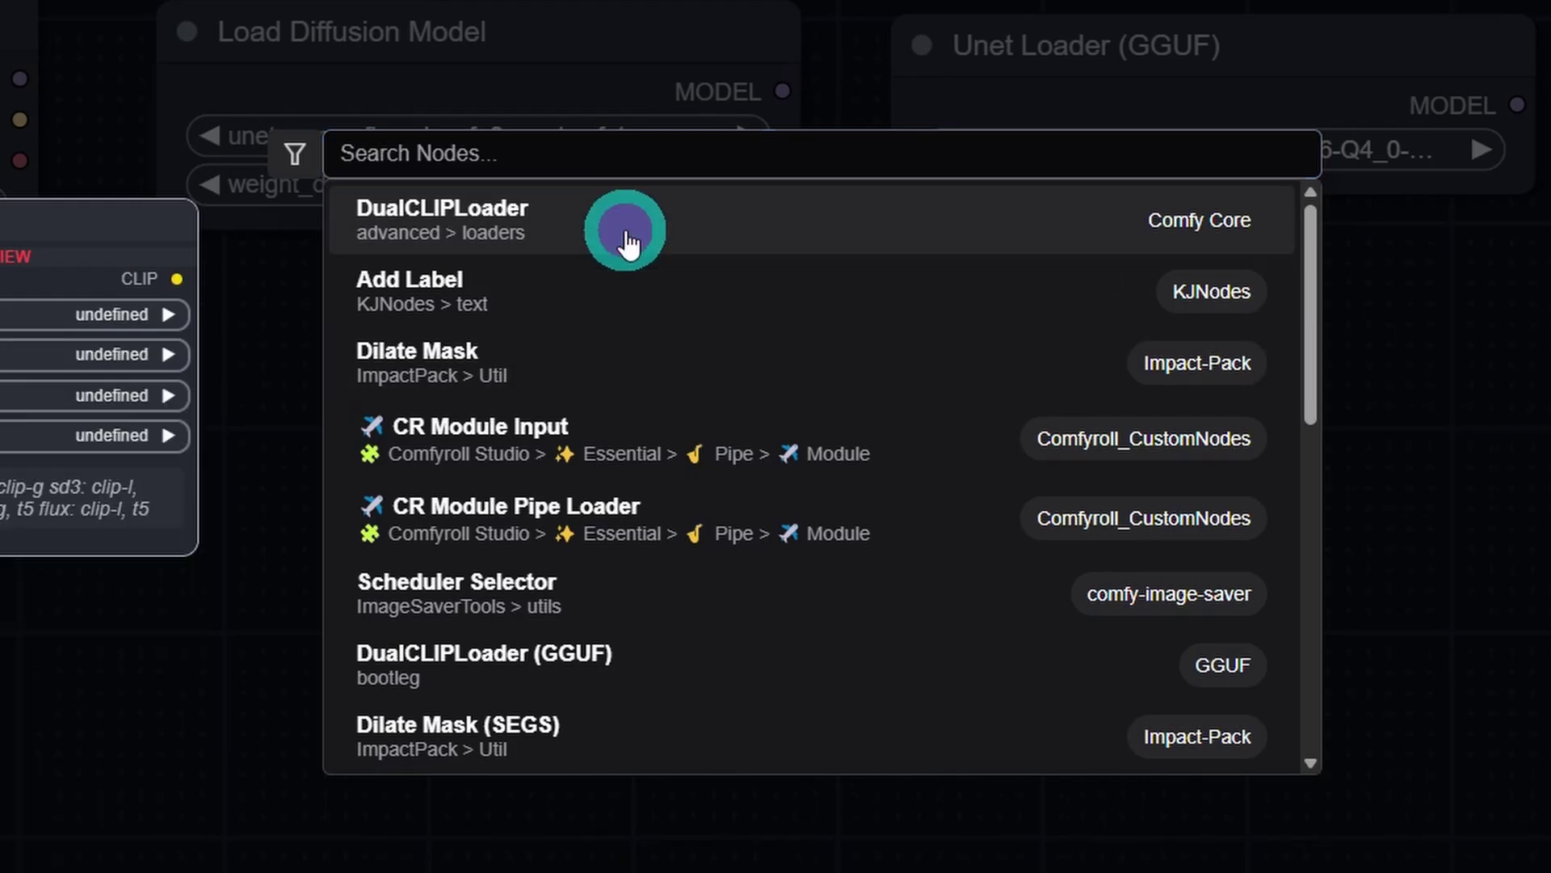
drag(974, 319, 531, 316)
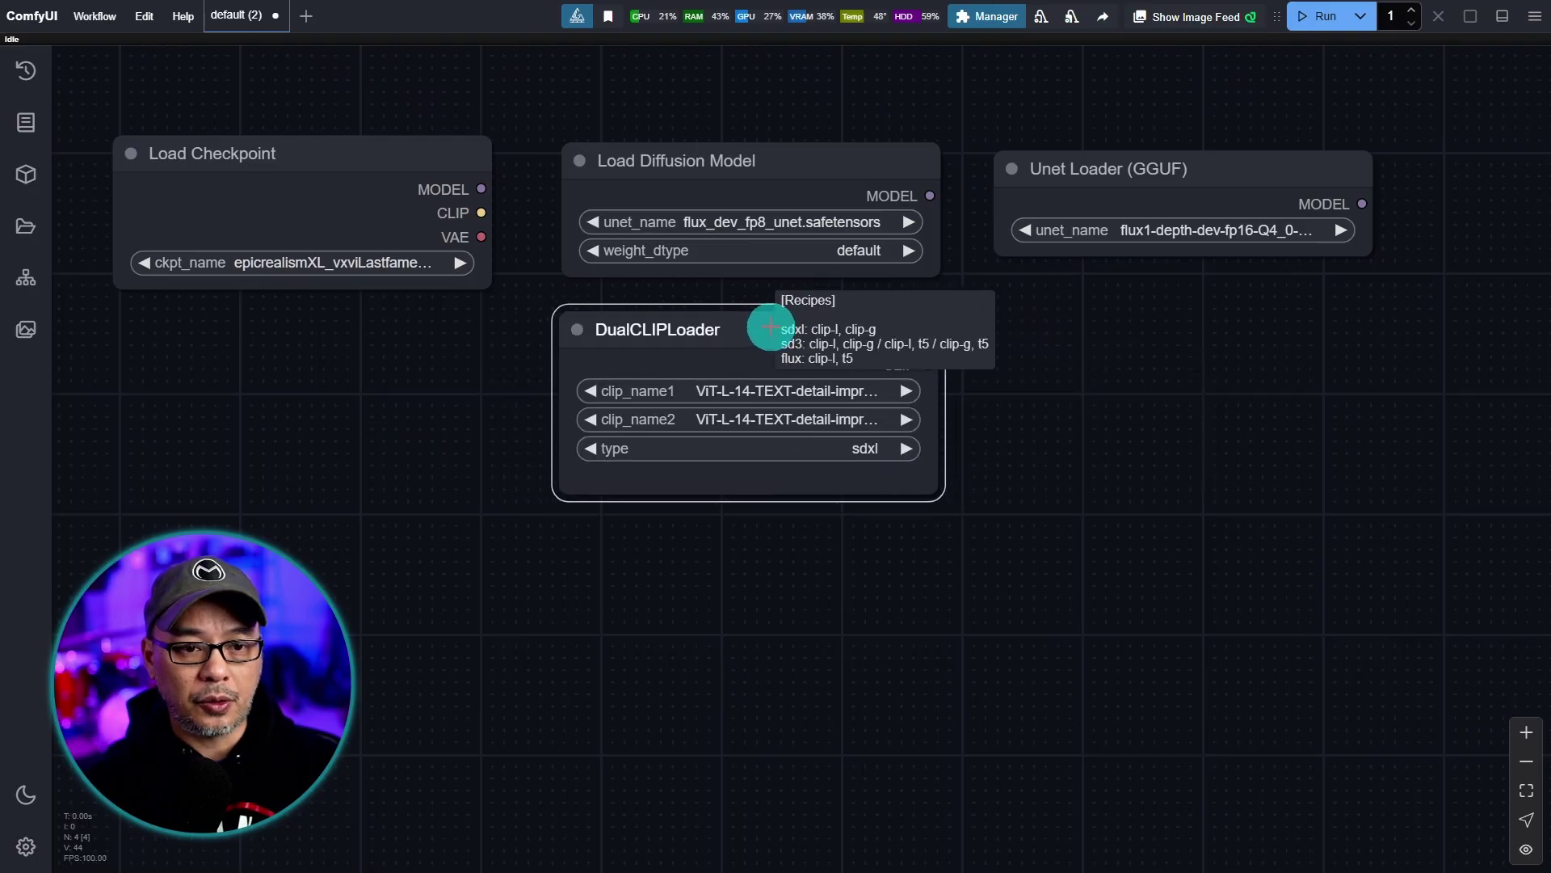
double_click(820, 297)
text(du)
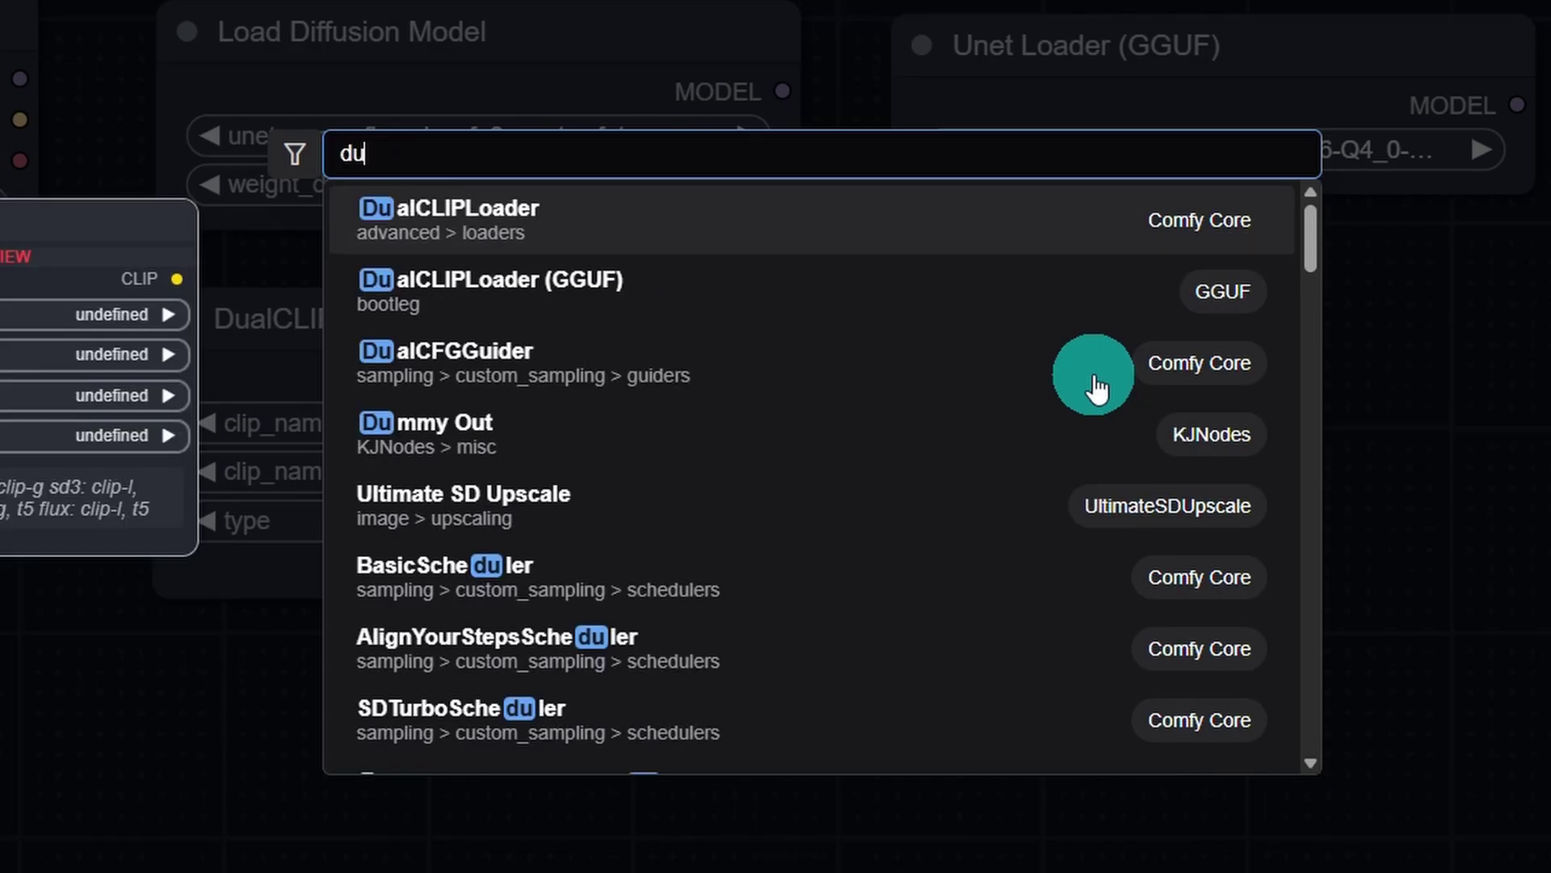
click(696, 291)
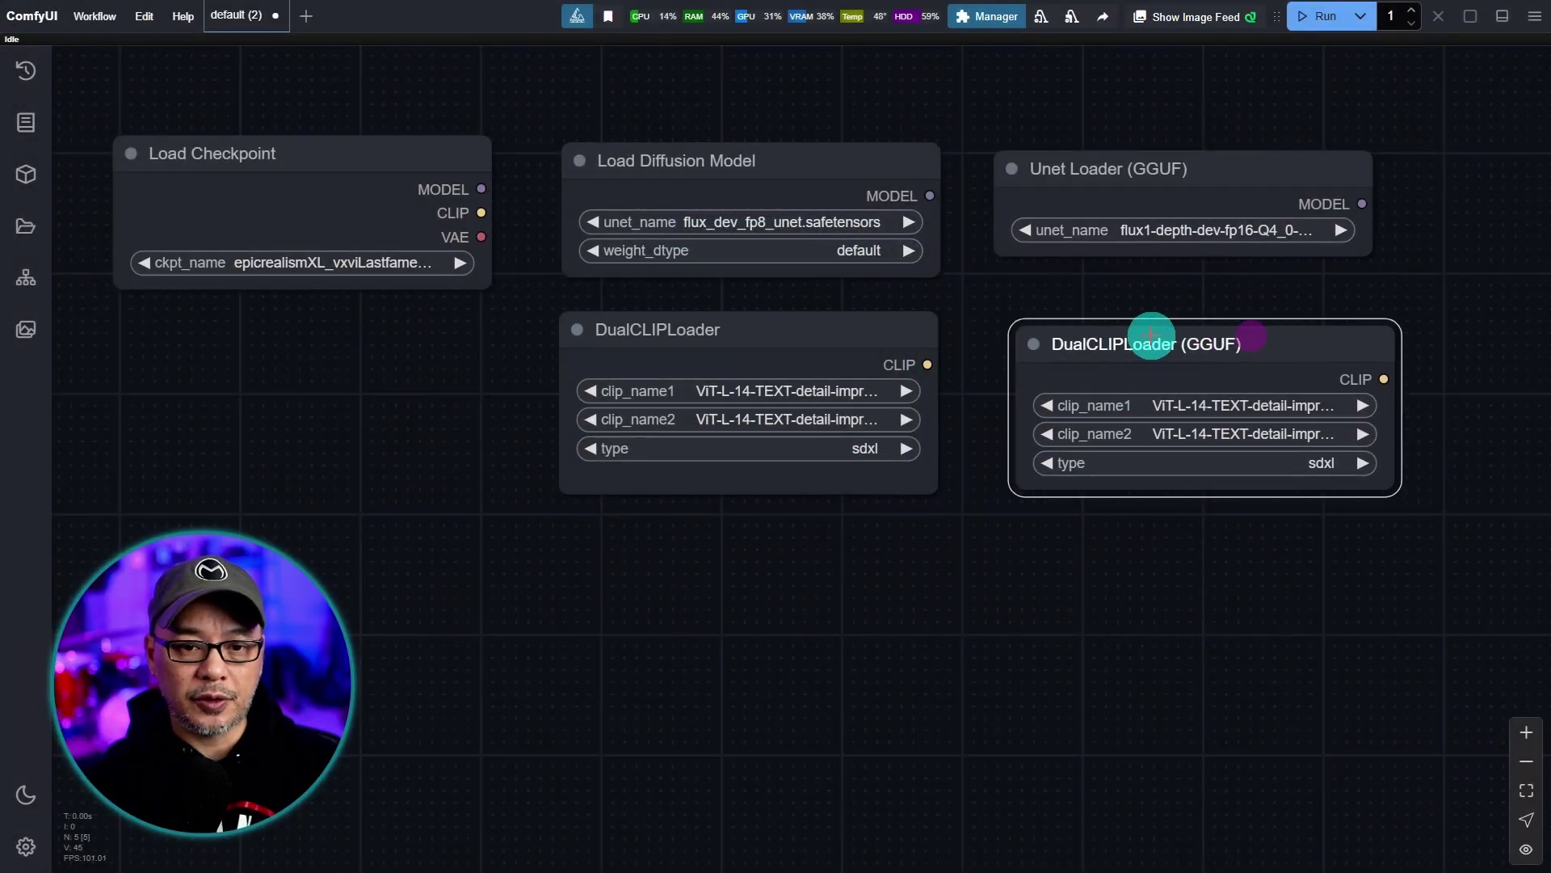
double_click(959, 562)
text(load)
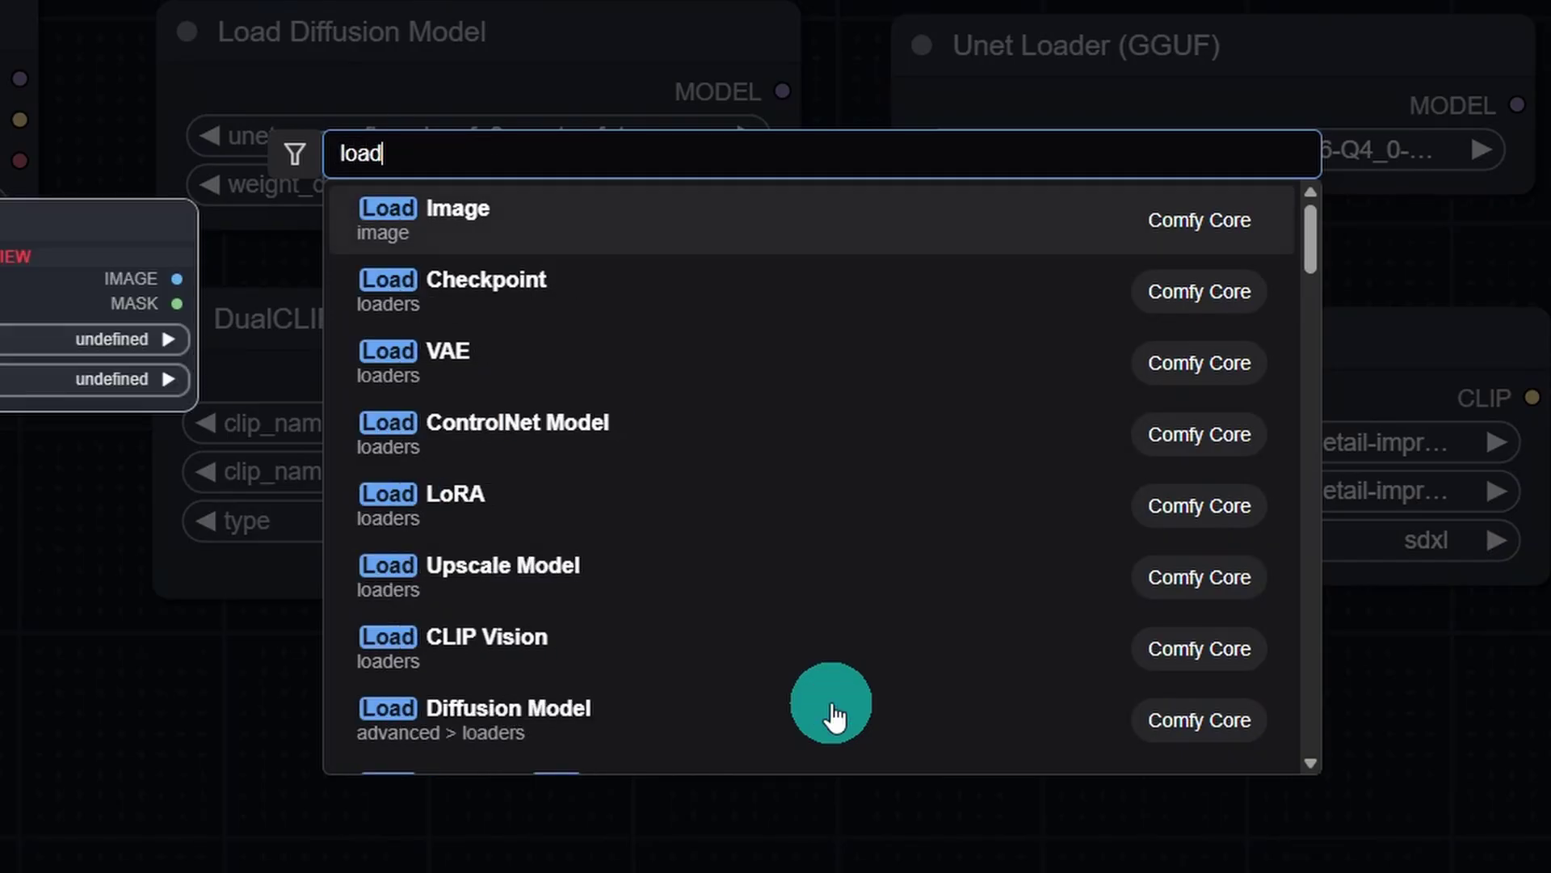
click(692, 359)
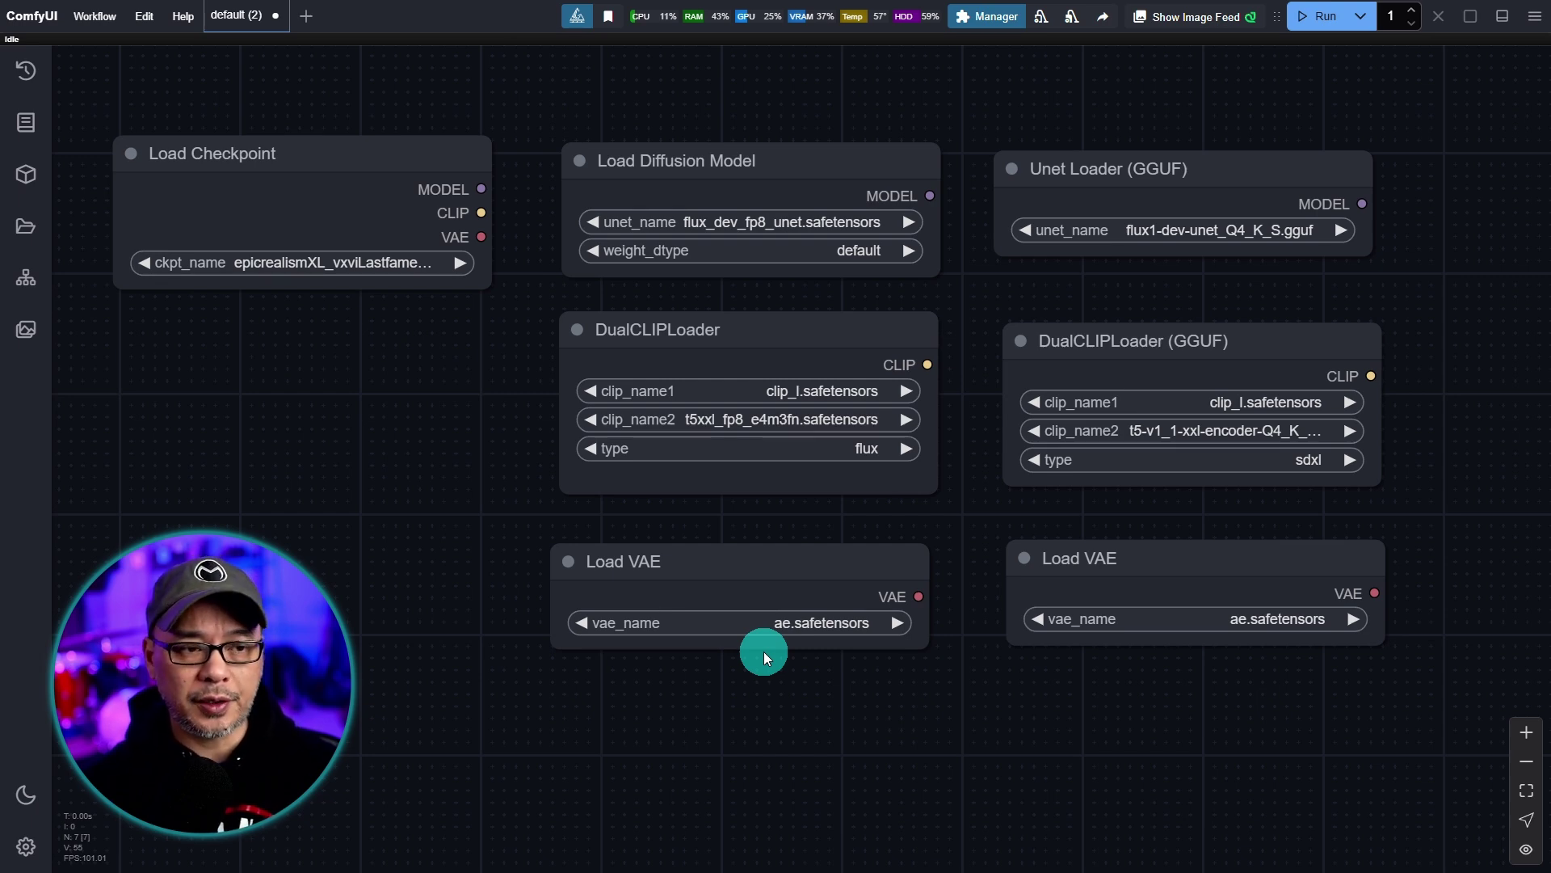
Move the Load Checkpoint node further left and recentre the canvas around it.
drag(325, 366, 956, 267)
drag(926, 185, 269, 197)
scroll(331, 440, up, 5)
drag(332, 384, 656, 579)
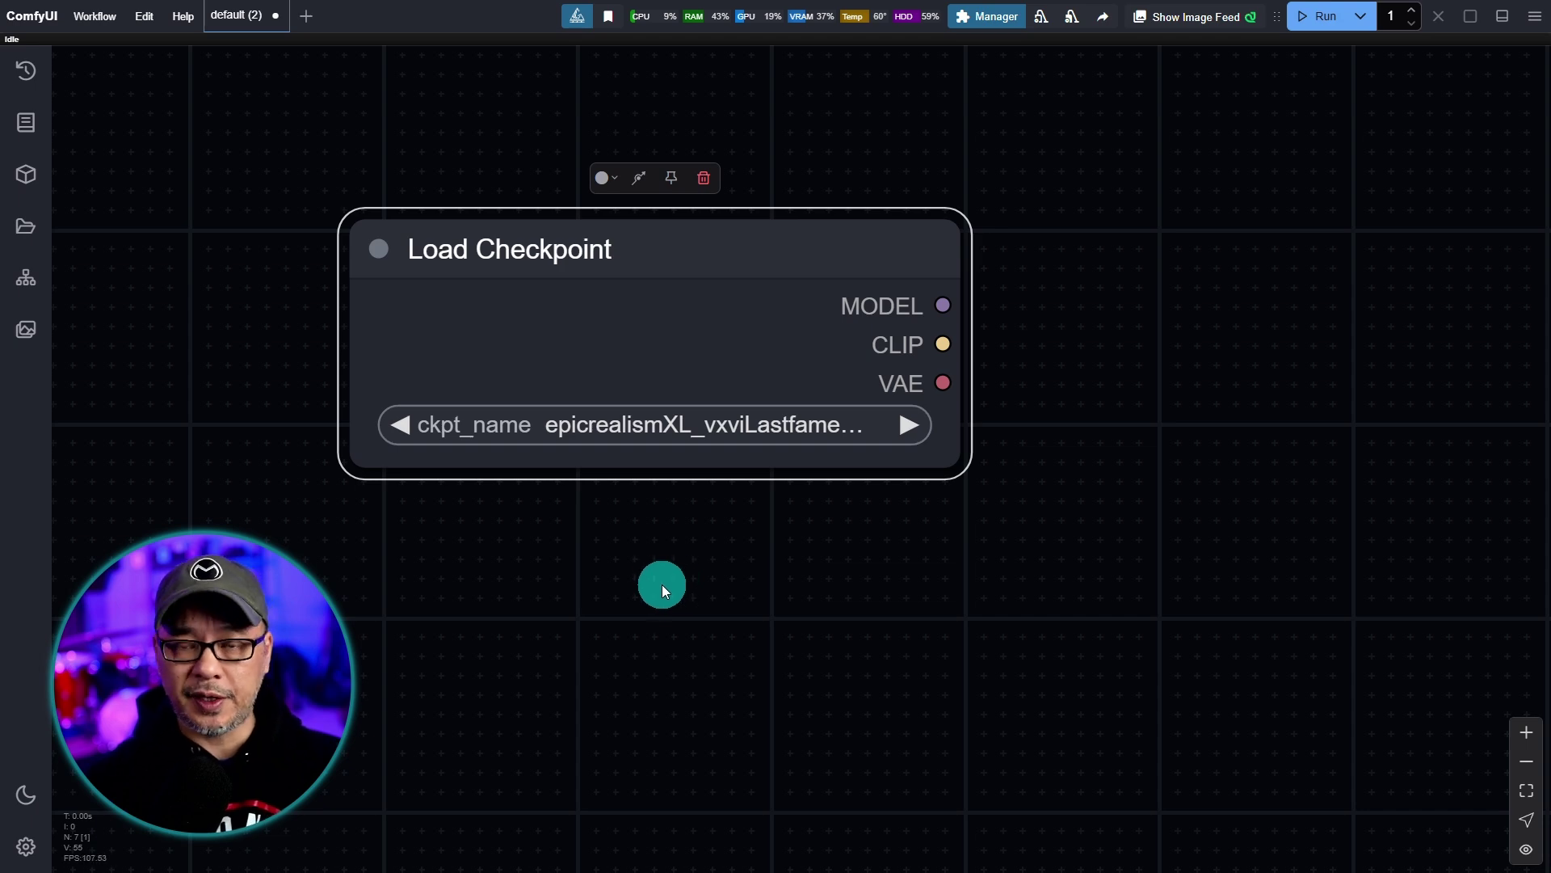
drag(661, 584, 629, 572)
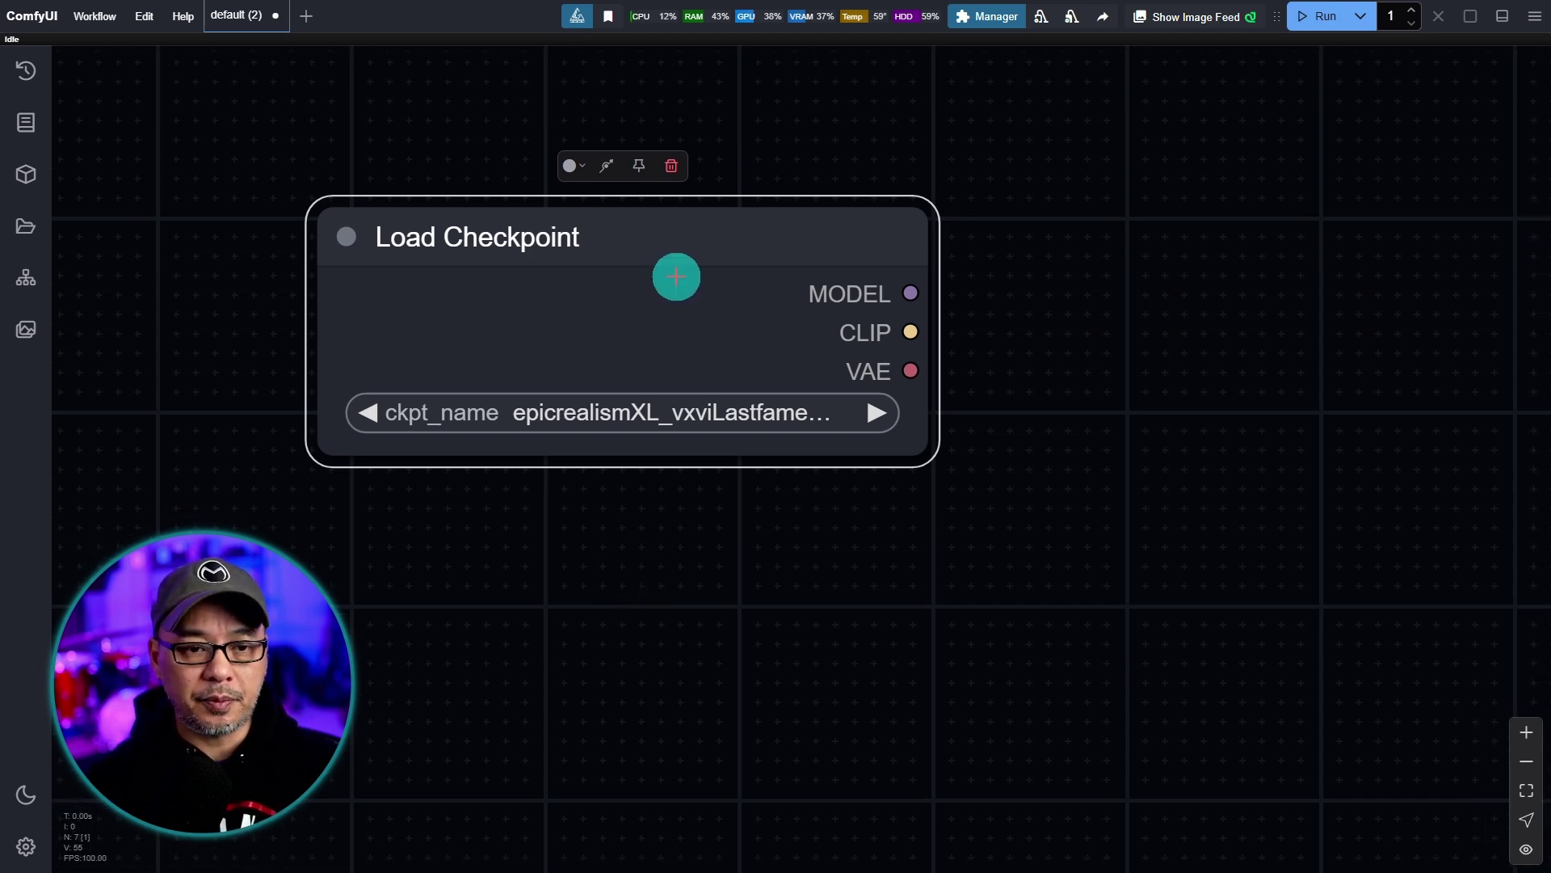
Add a Set node from Load Checkpoint and duplicate it twice into a vertical stack.
right_click(663, 283)
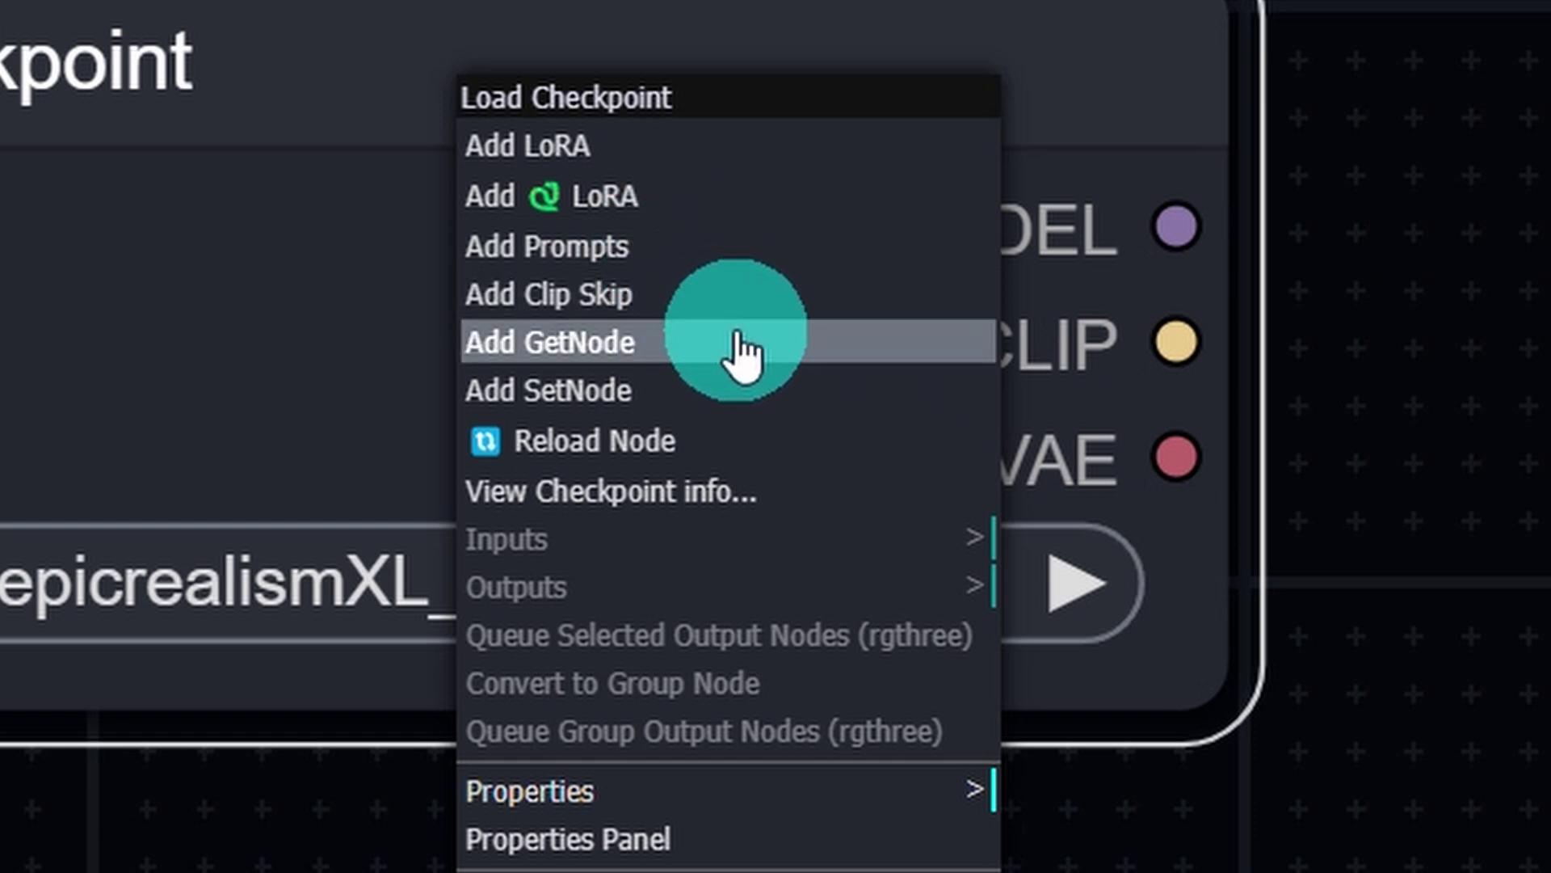
click(727, 400)
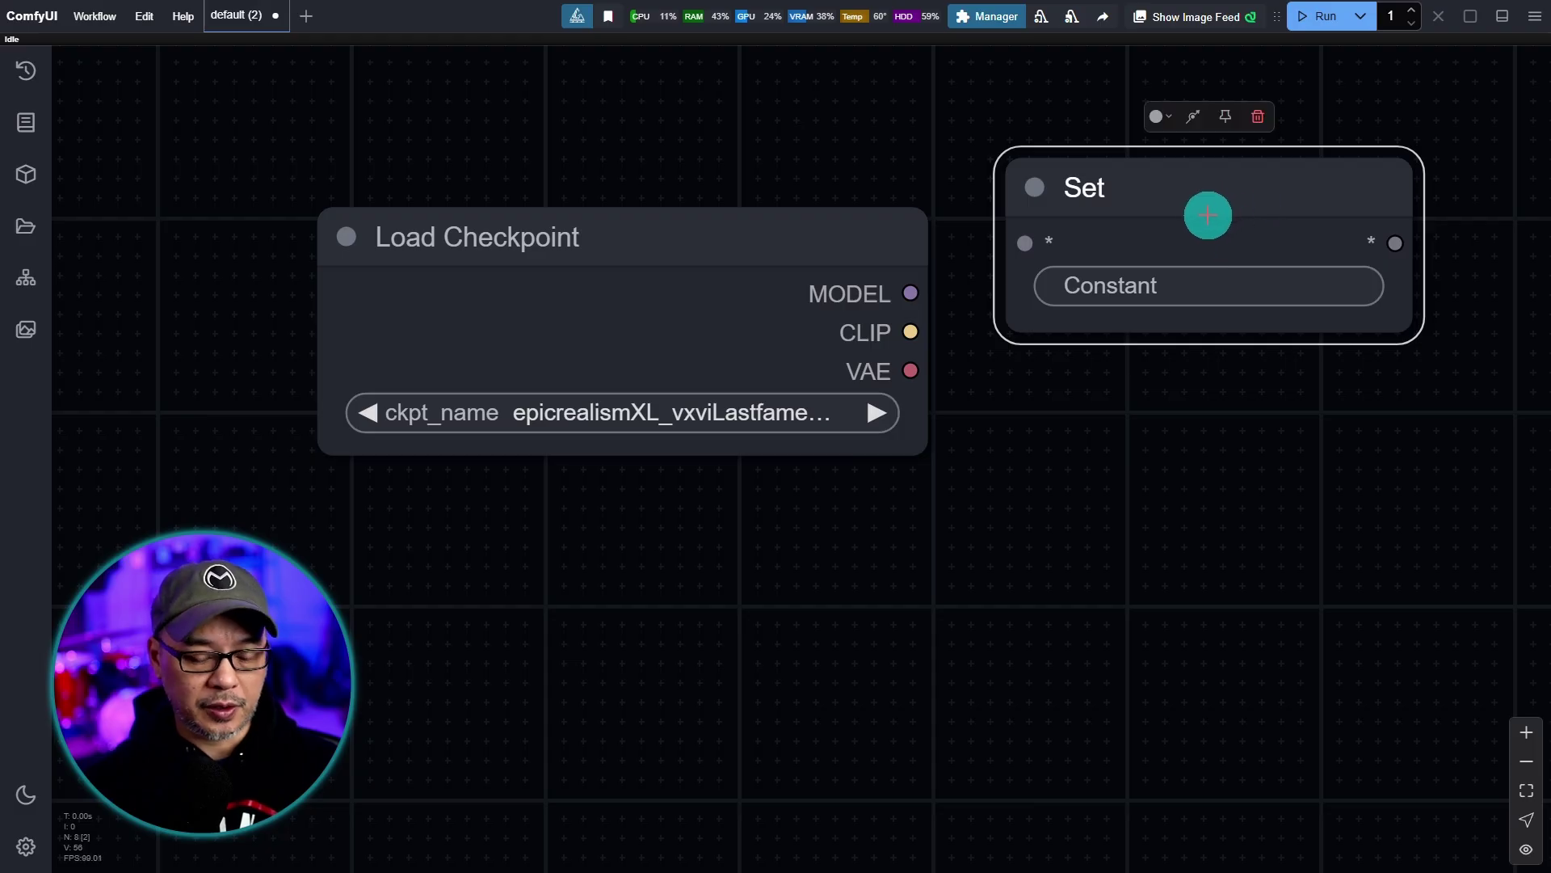
drag(1208, 215, 1186, 669)
drag(866, 253, 797, 408)
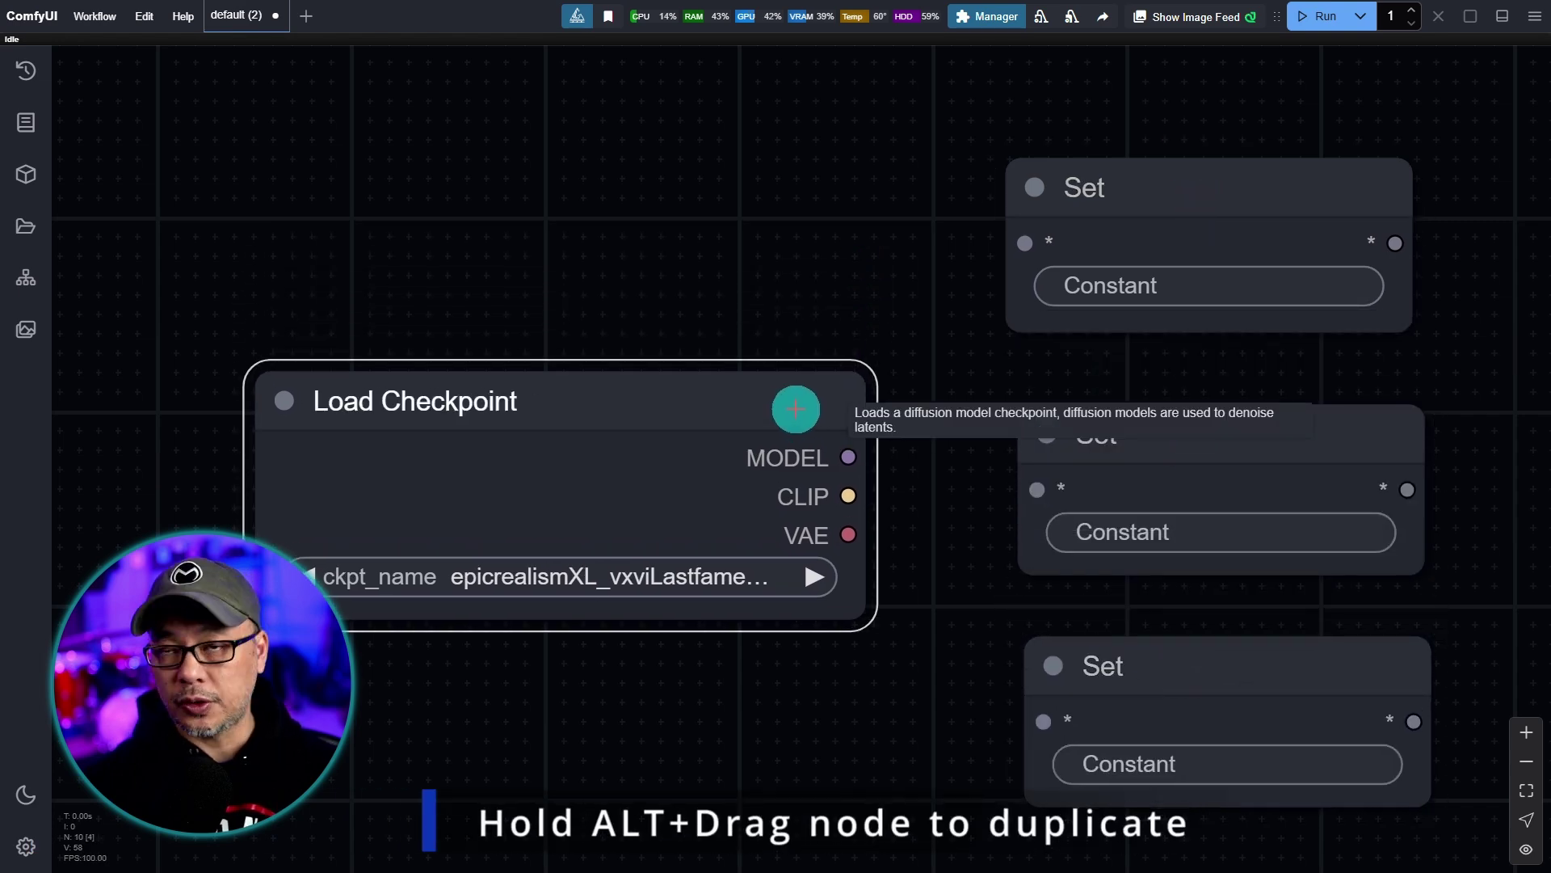
drag(996, 396, 956, 326)
mouse_move(1085, 584)
mouse_down()
mouse_move(1039, 578)
mouse_move(1077, 568)
mouse_up()
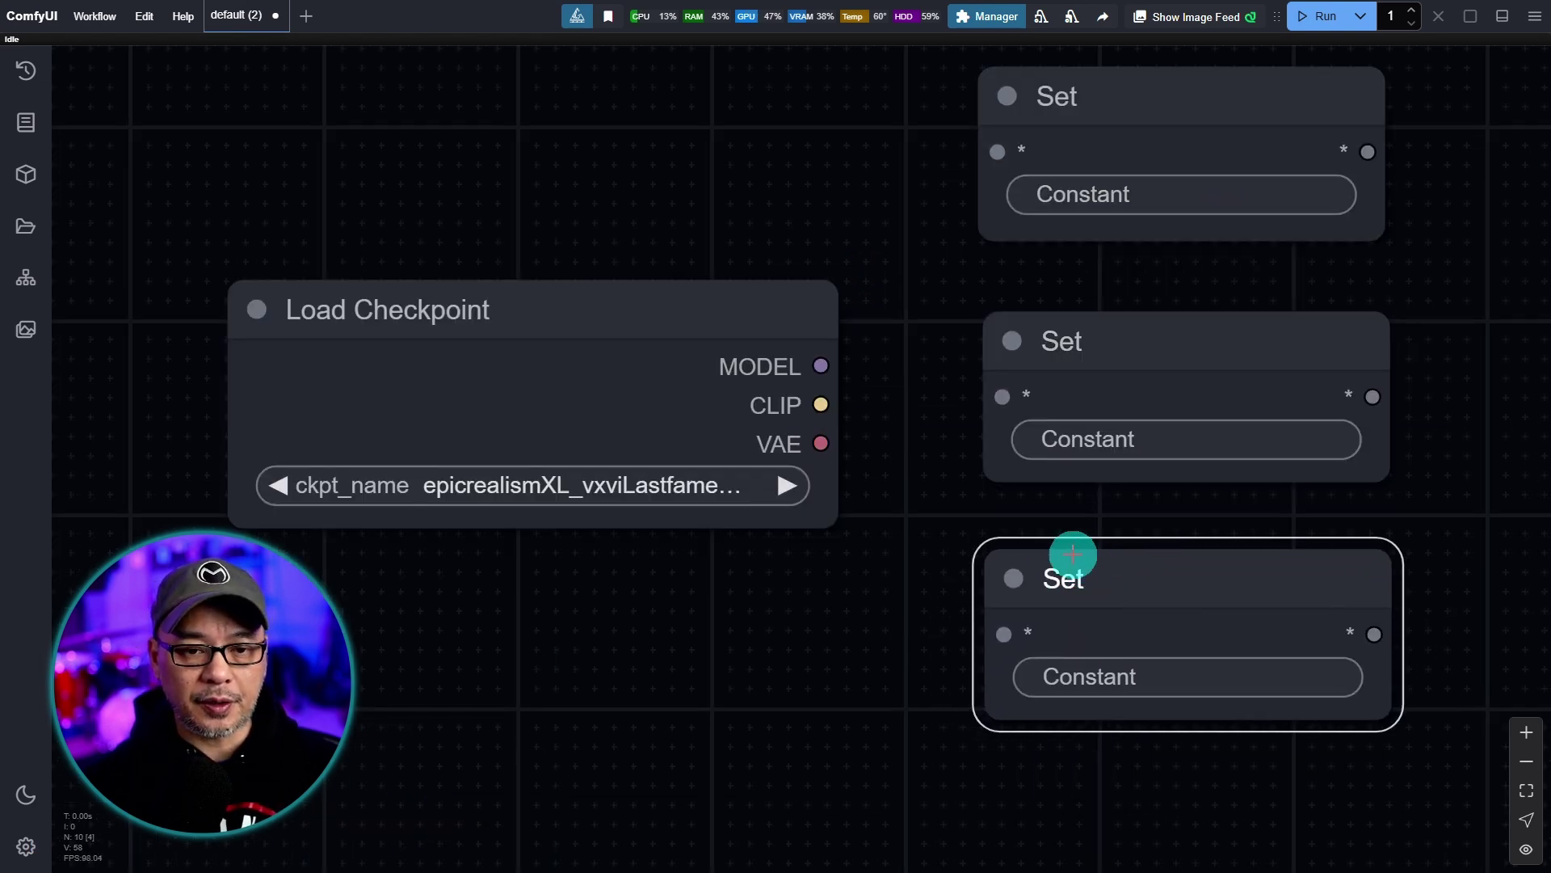
drag(909, 529, 903, 535)
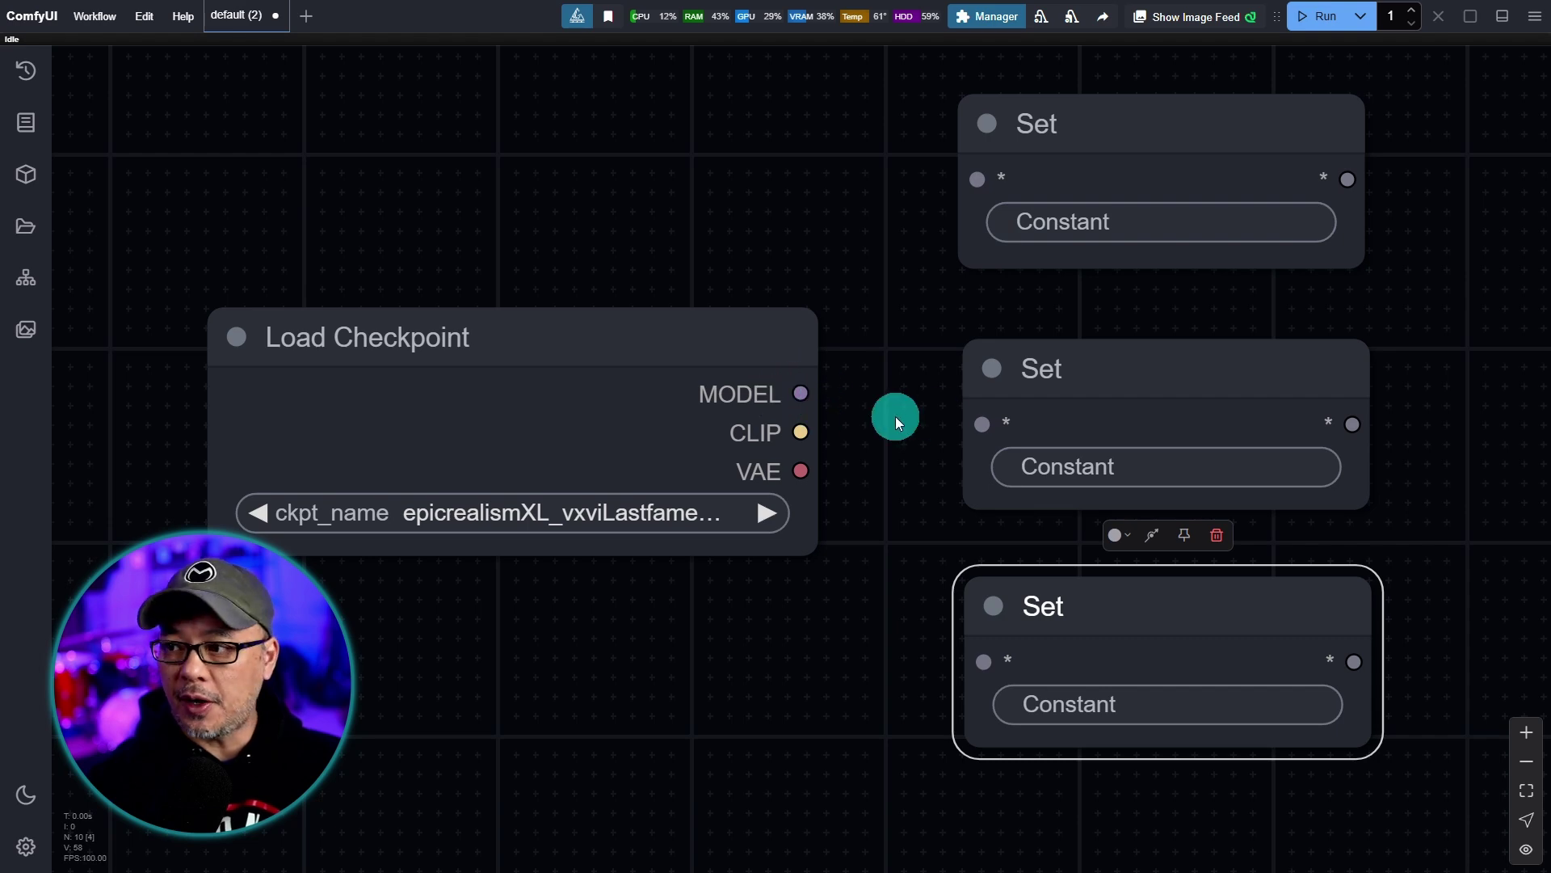
Name the three Set node constants aio_model, aio_clip and aio_vae.
click(1166, 221)
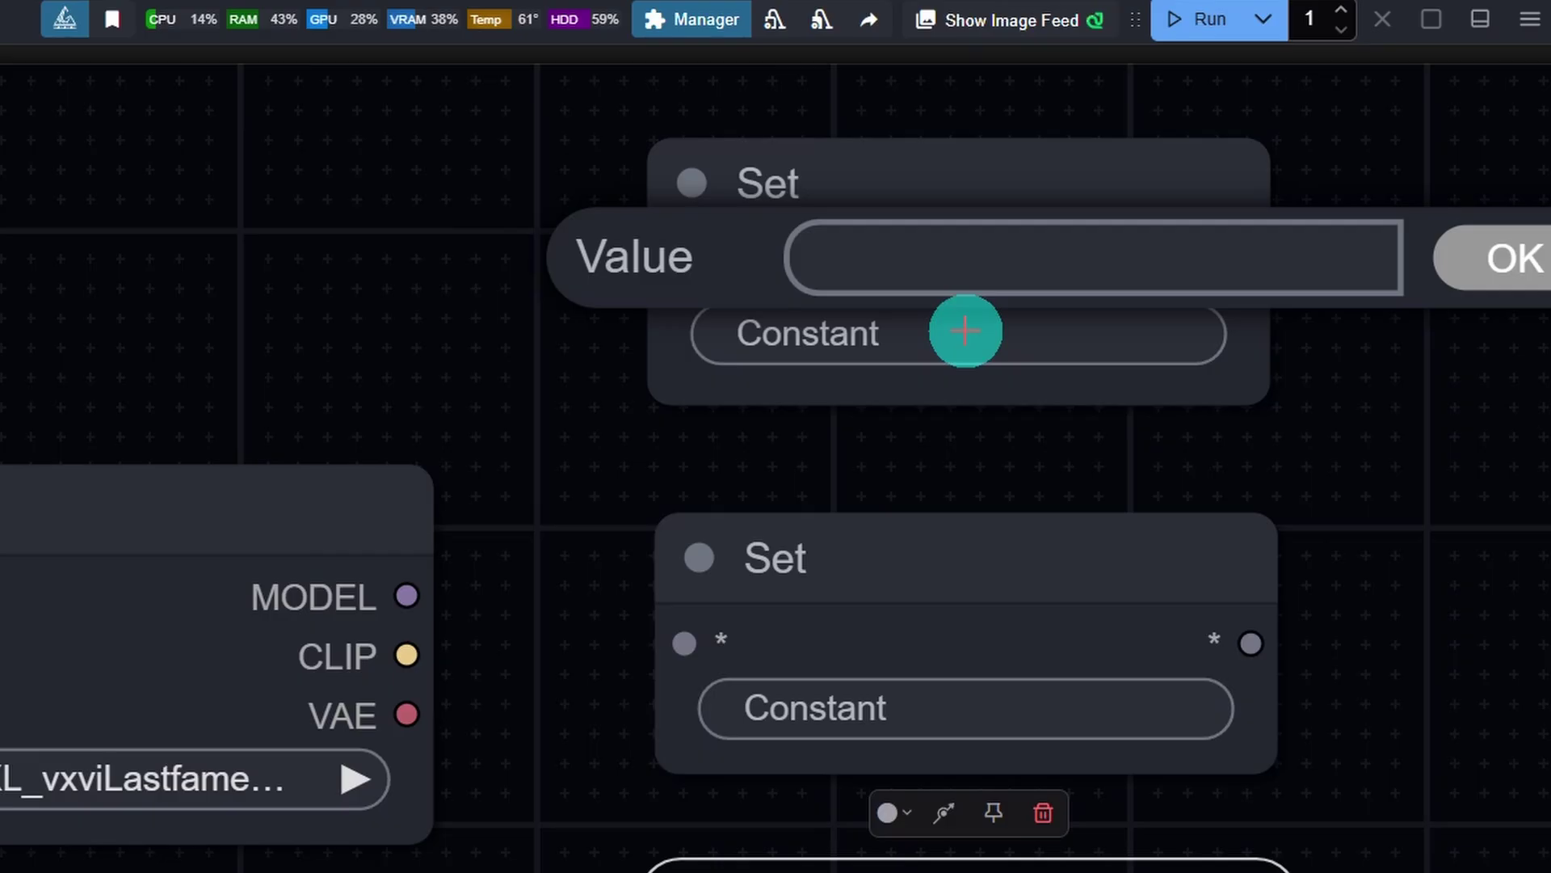
text(aio)
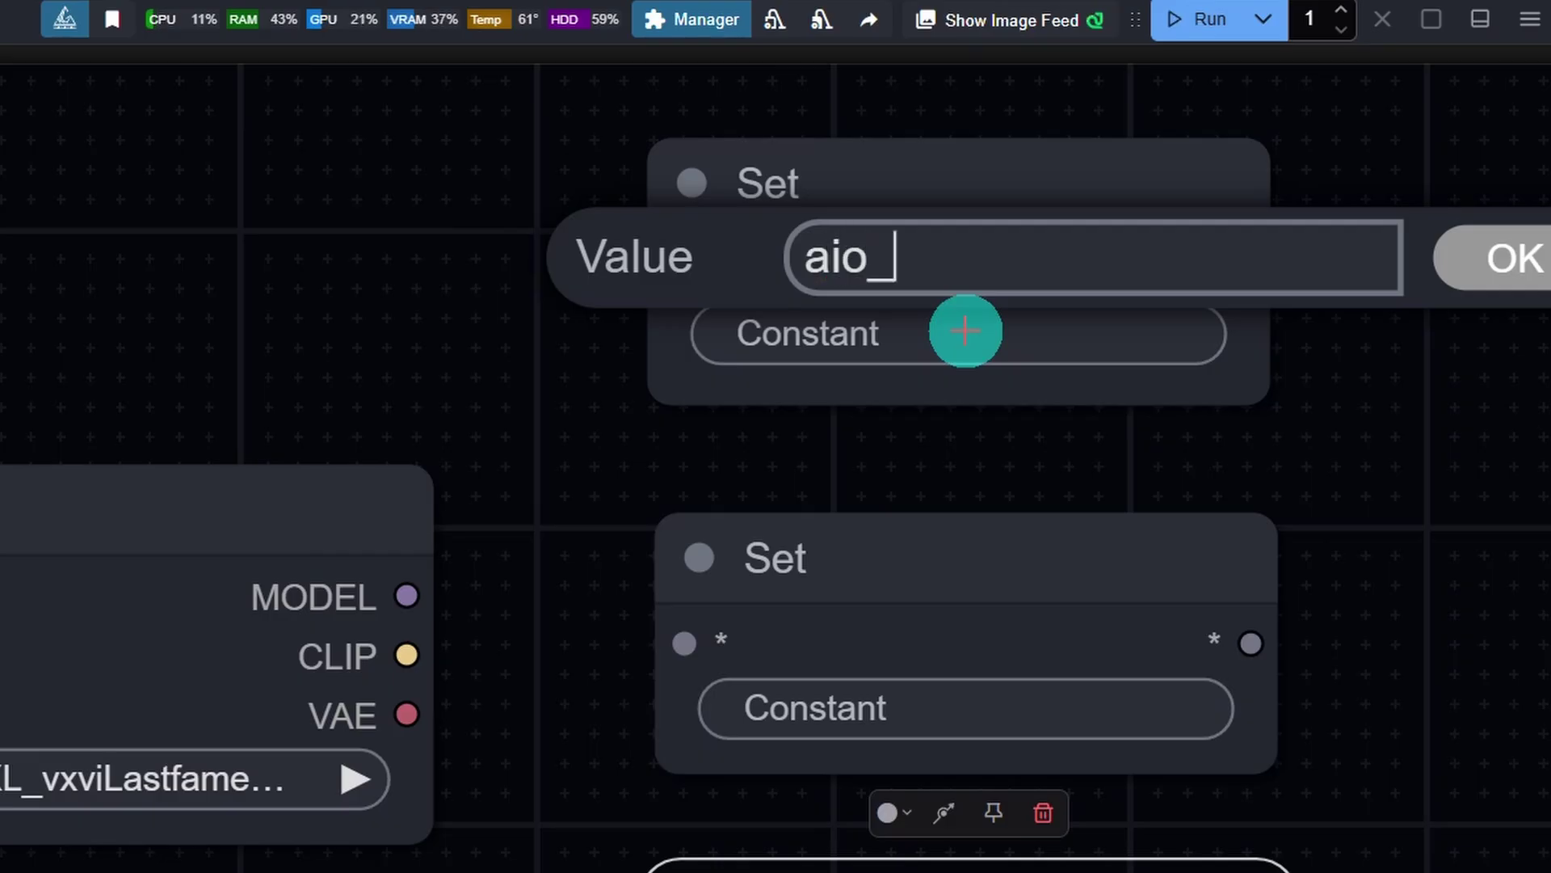
text(_model)
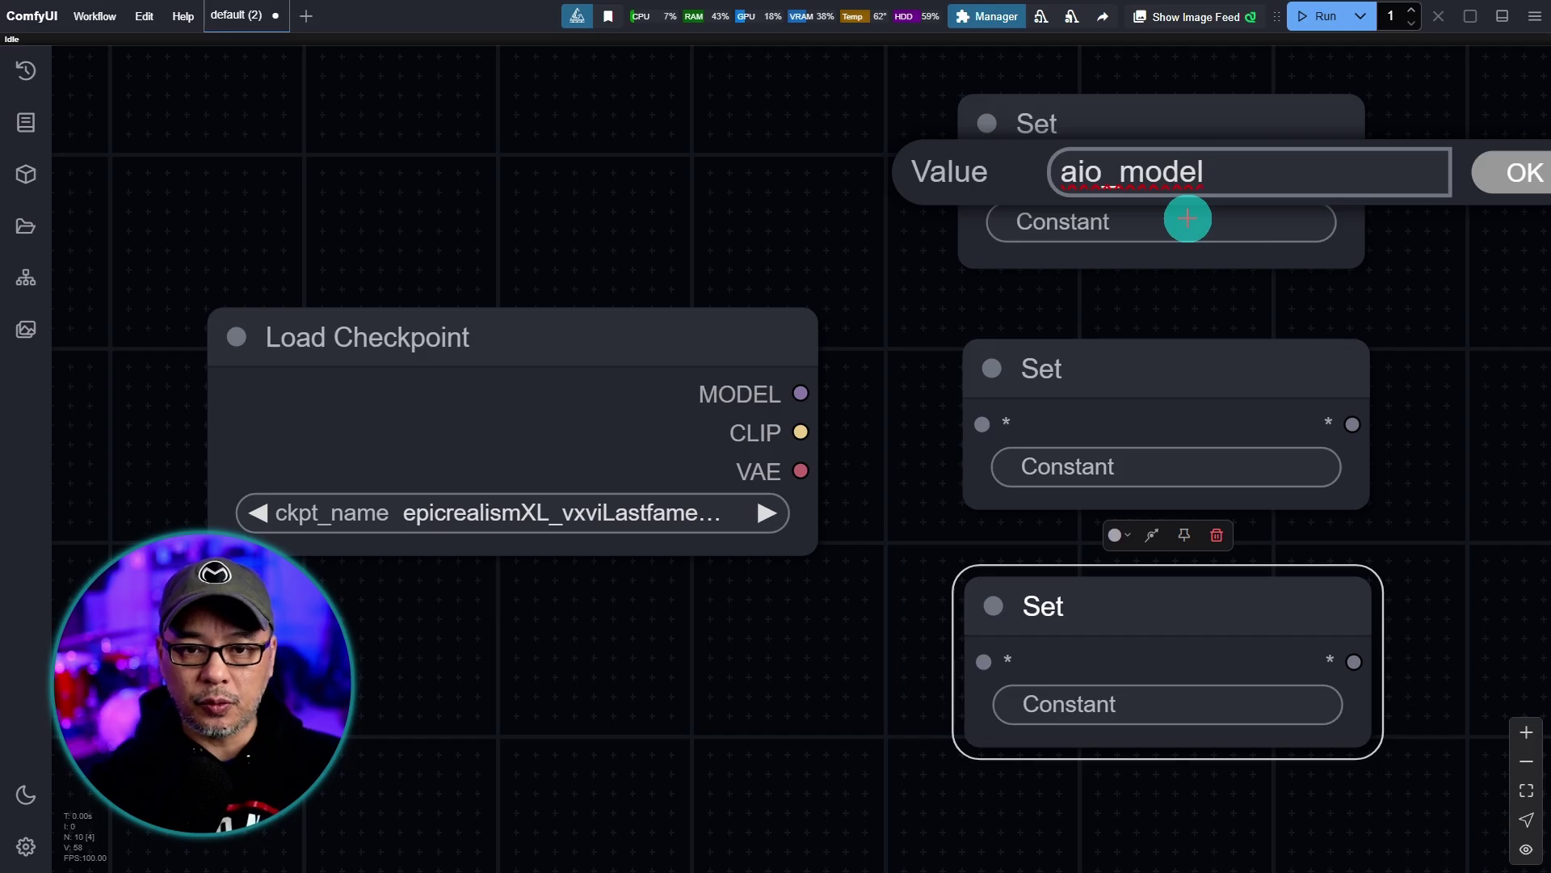
key(Return)
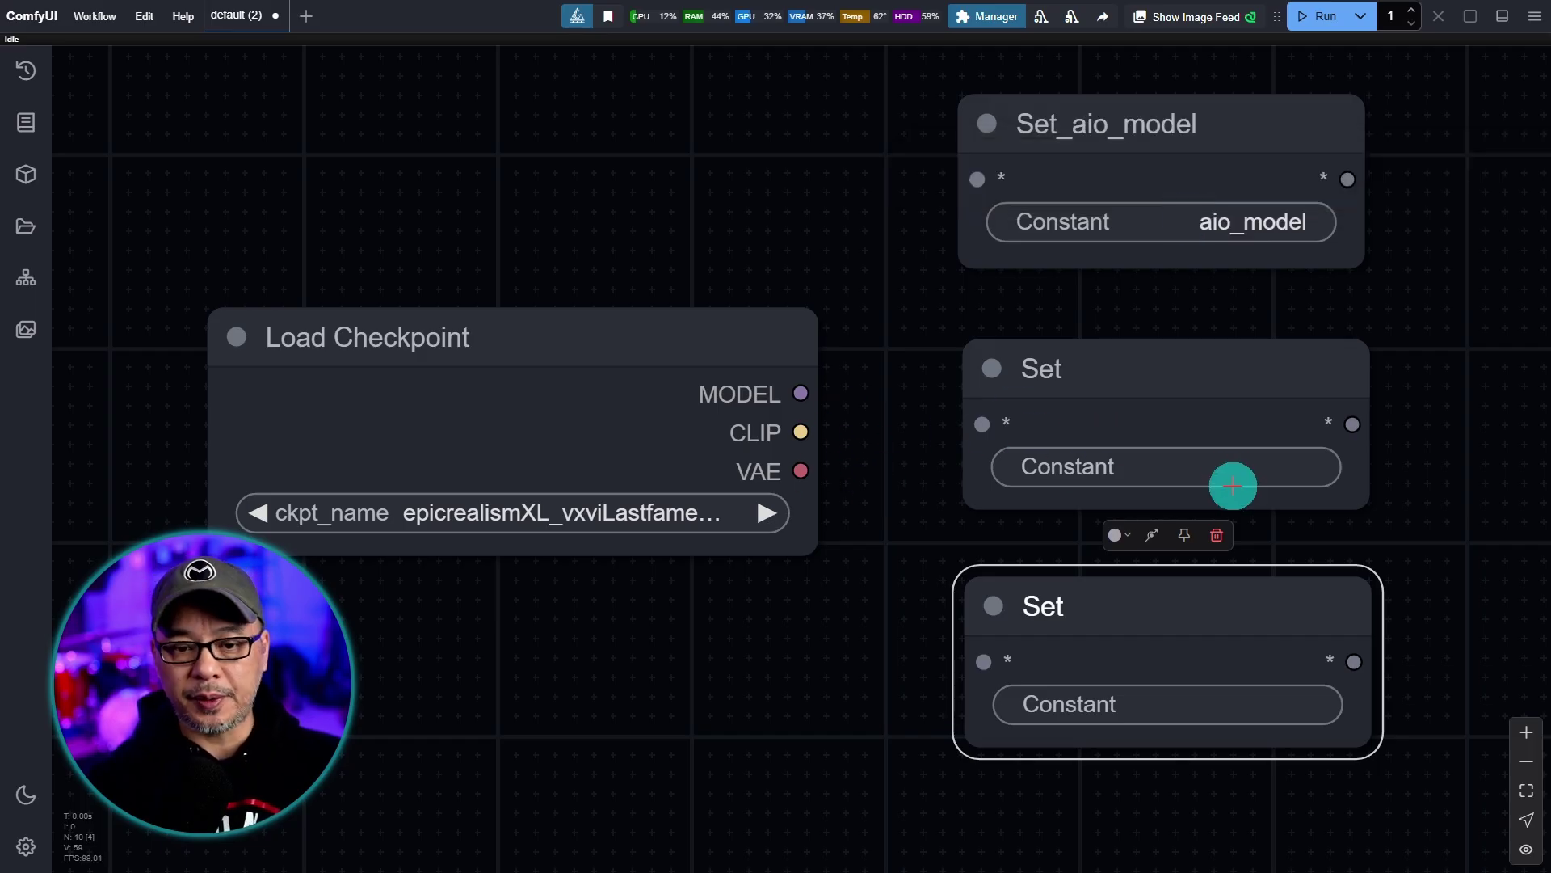
click(1198, 459)
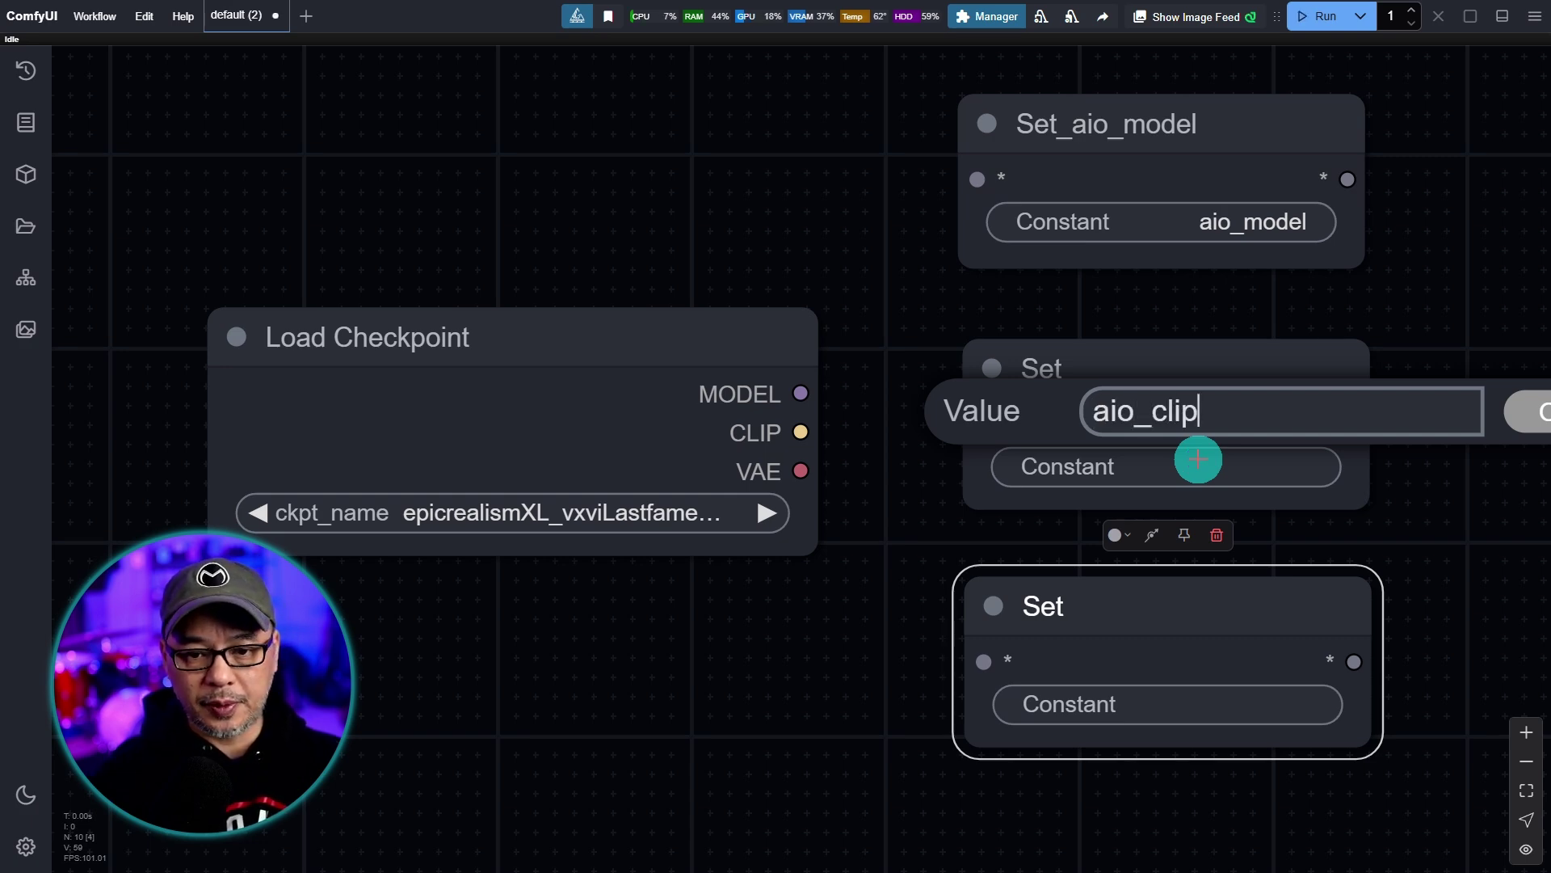
text(aio_clip)
key(Return)
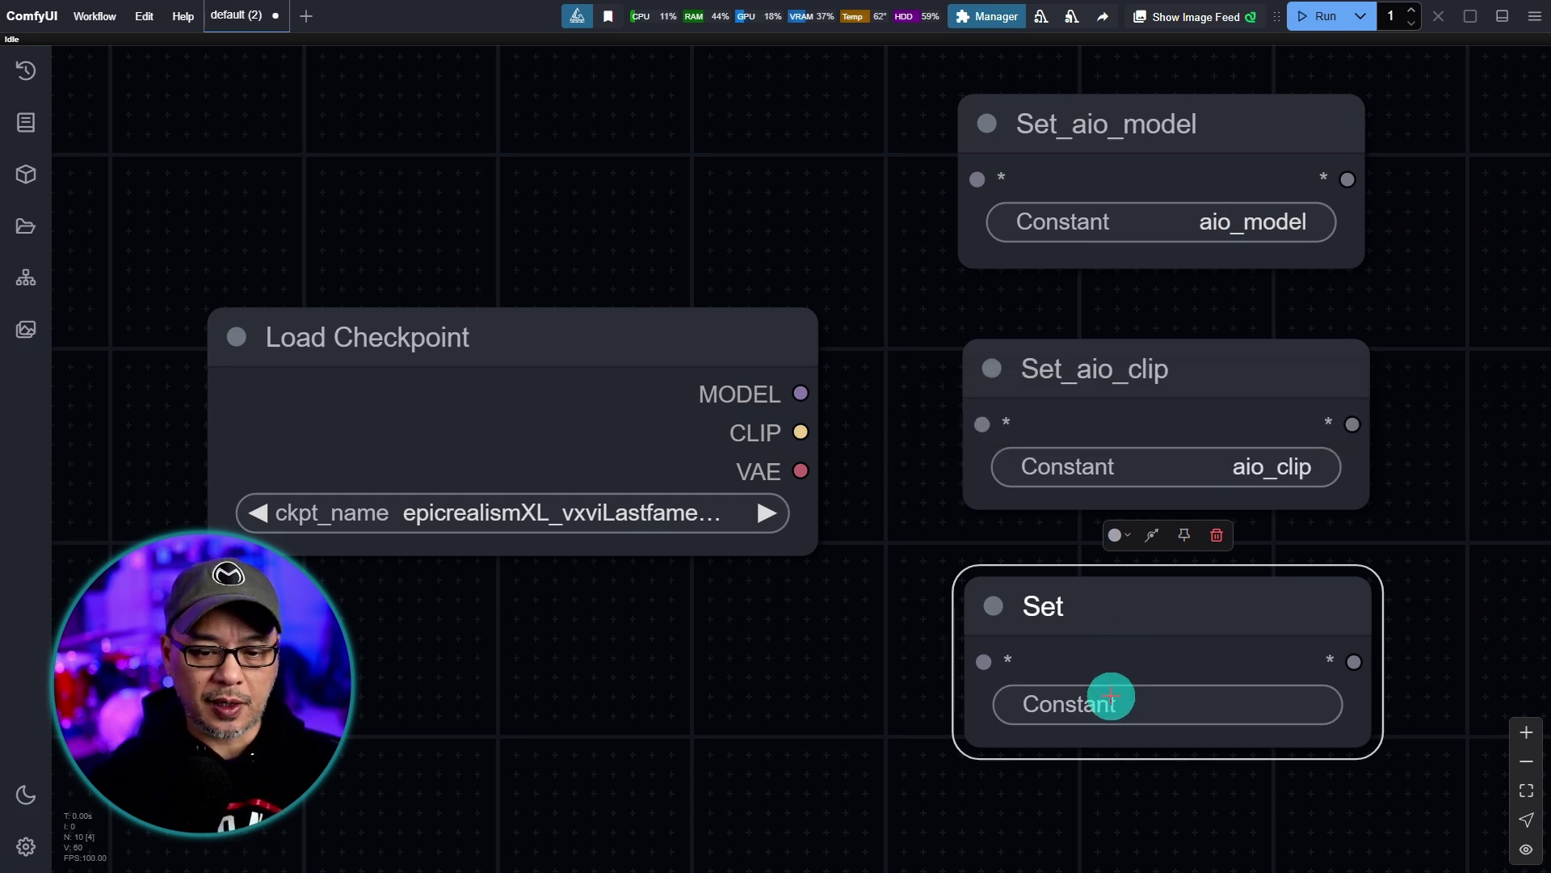
click(1111, 697)
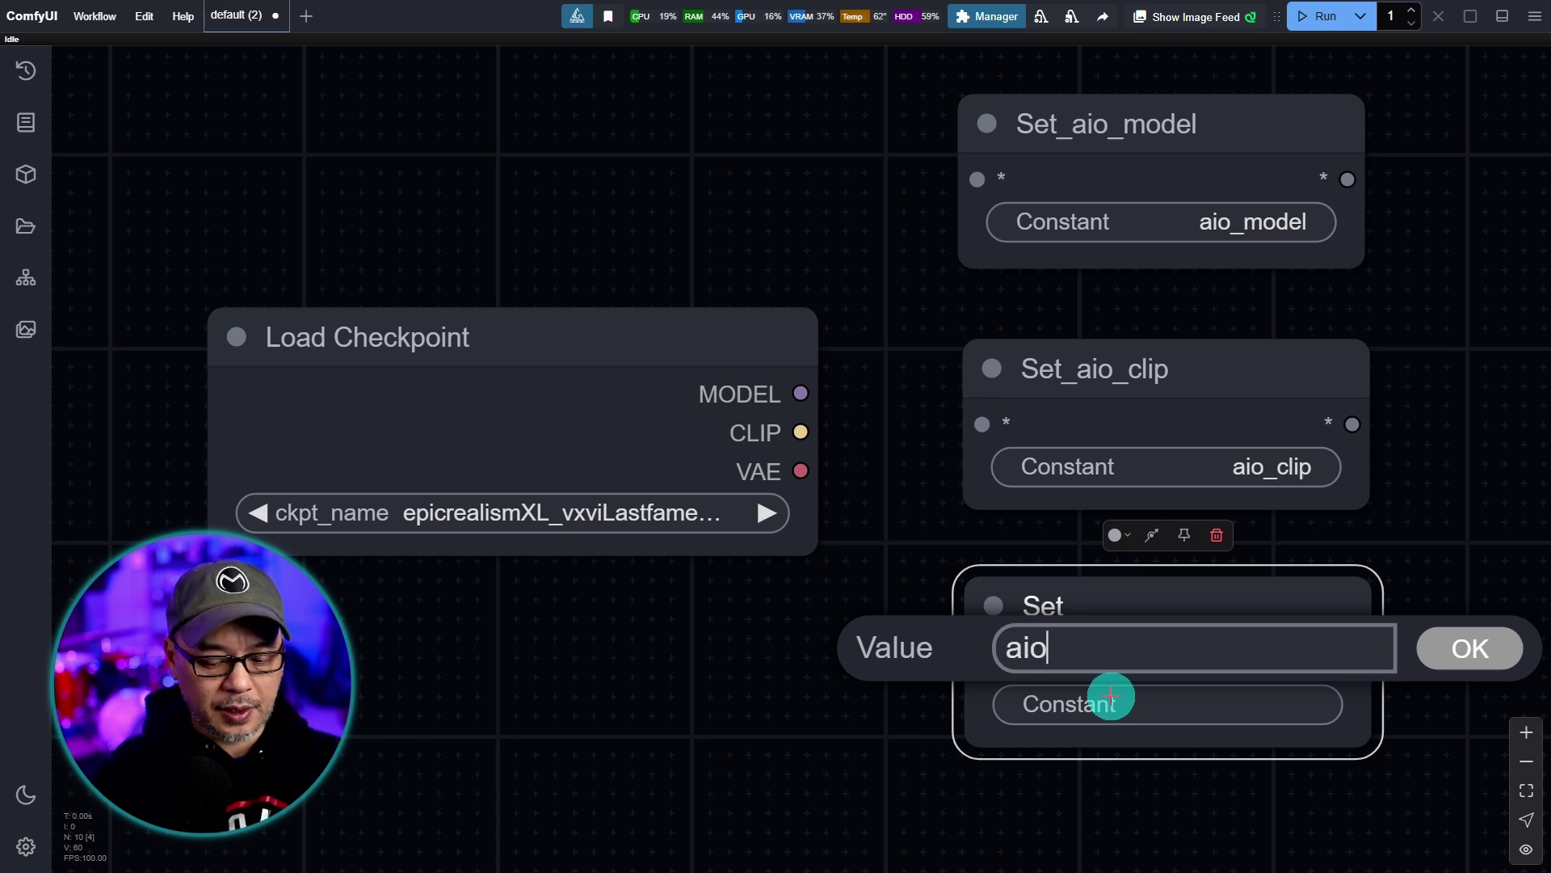
text(aio_vae)
key(Return)
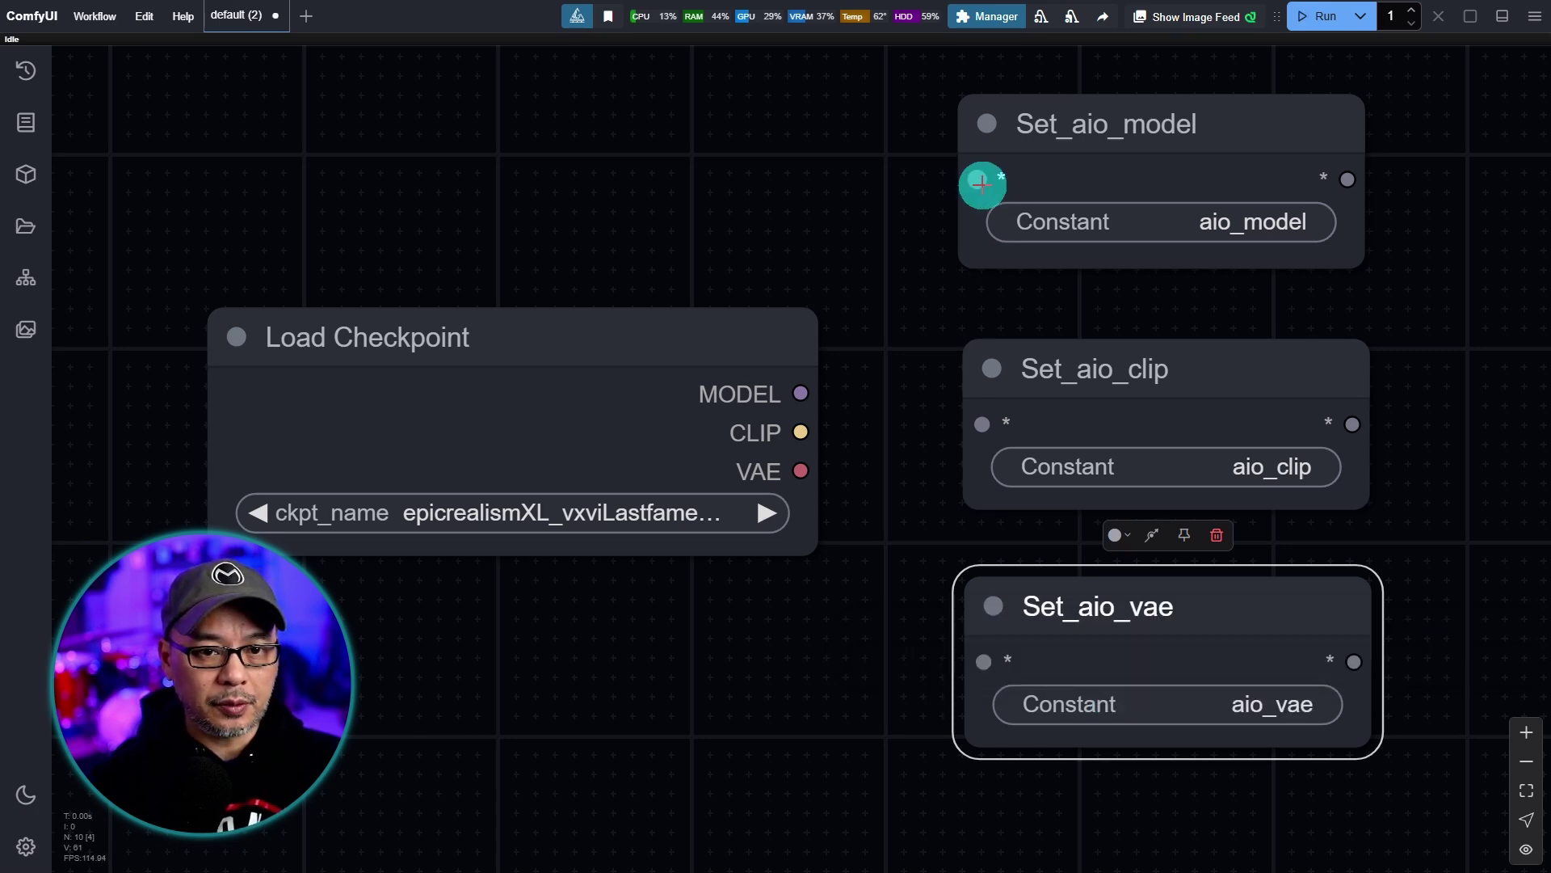
Wire MODEL, CLIP and VAE into the matching Set nodes, then collapse and align them.
drag(978, 180, 804, 395)
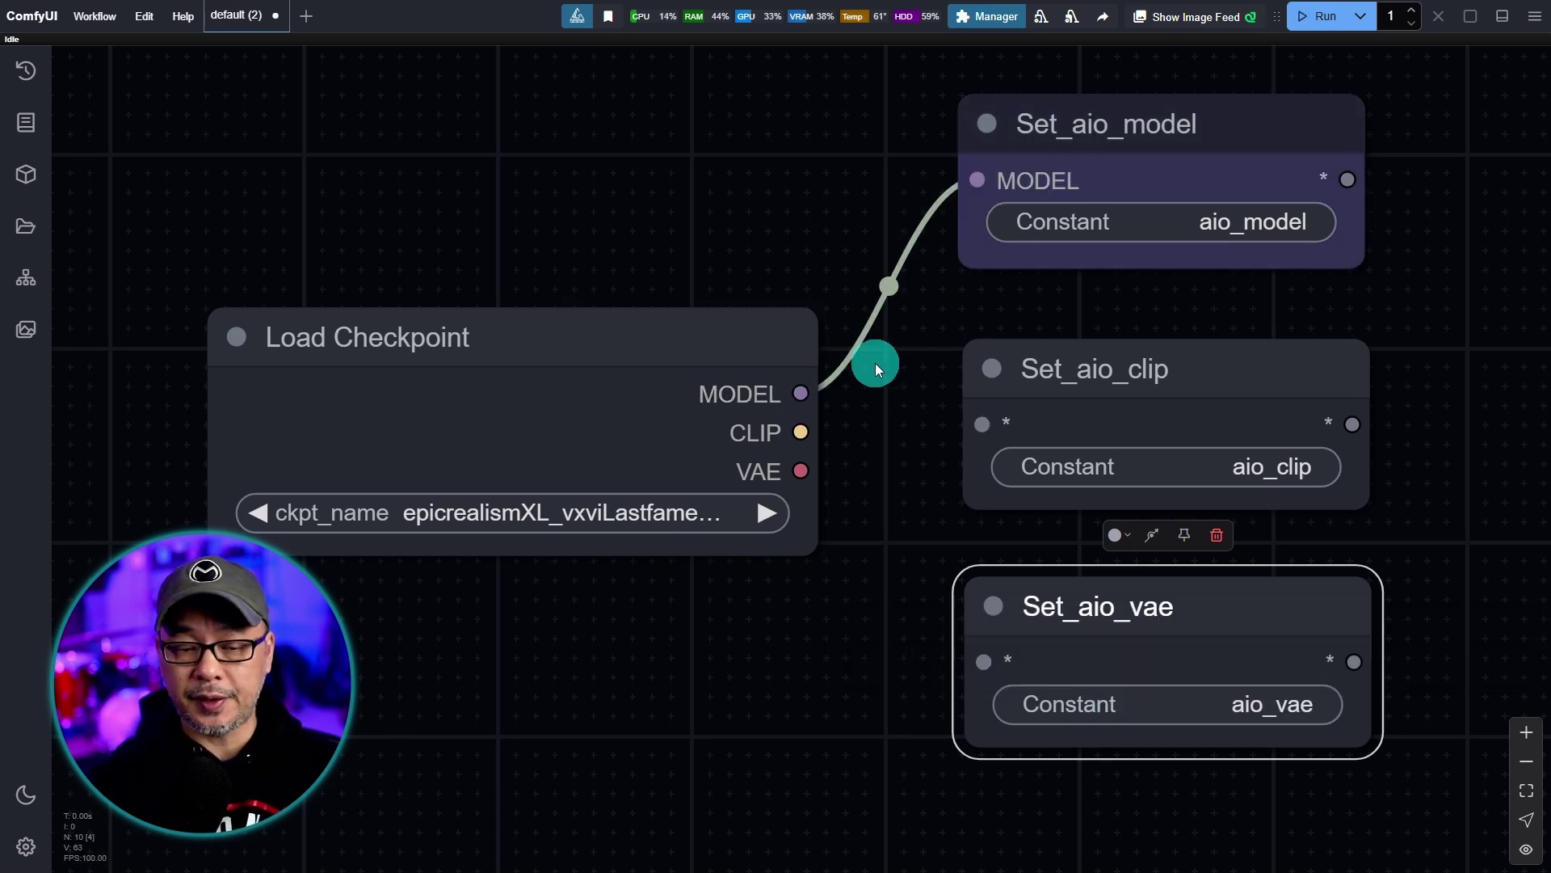
drag(996, 424, 803, 432)
drag(999, 663, 800, 469)
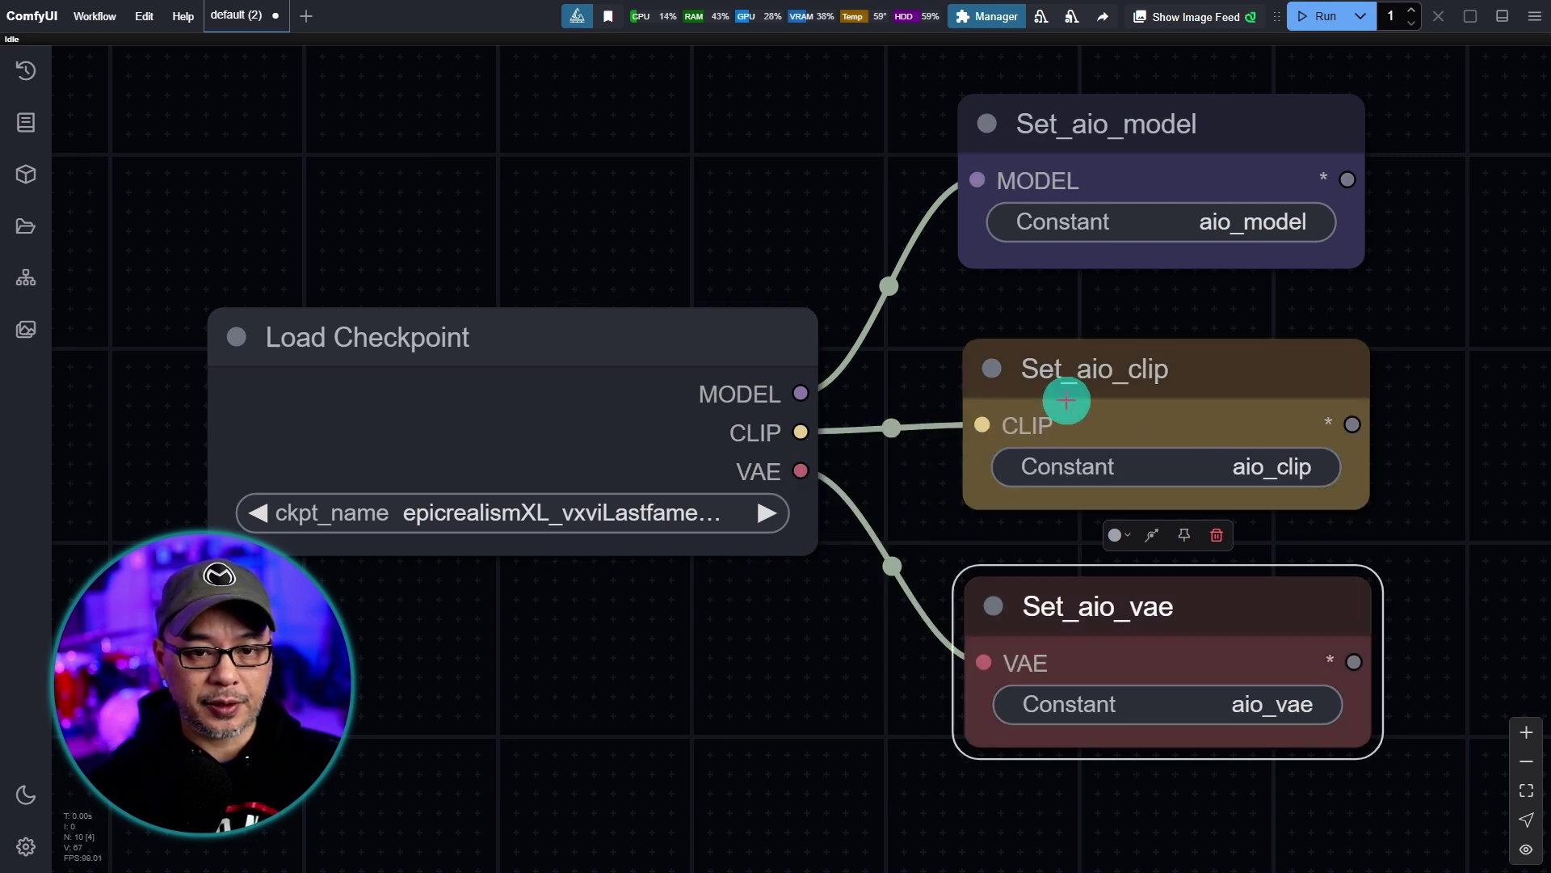
click(985, 126)
click(993, 369)
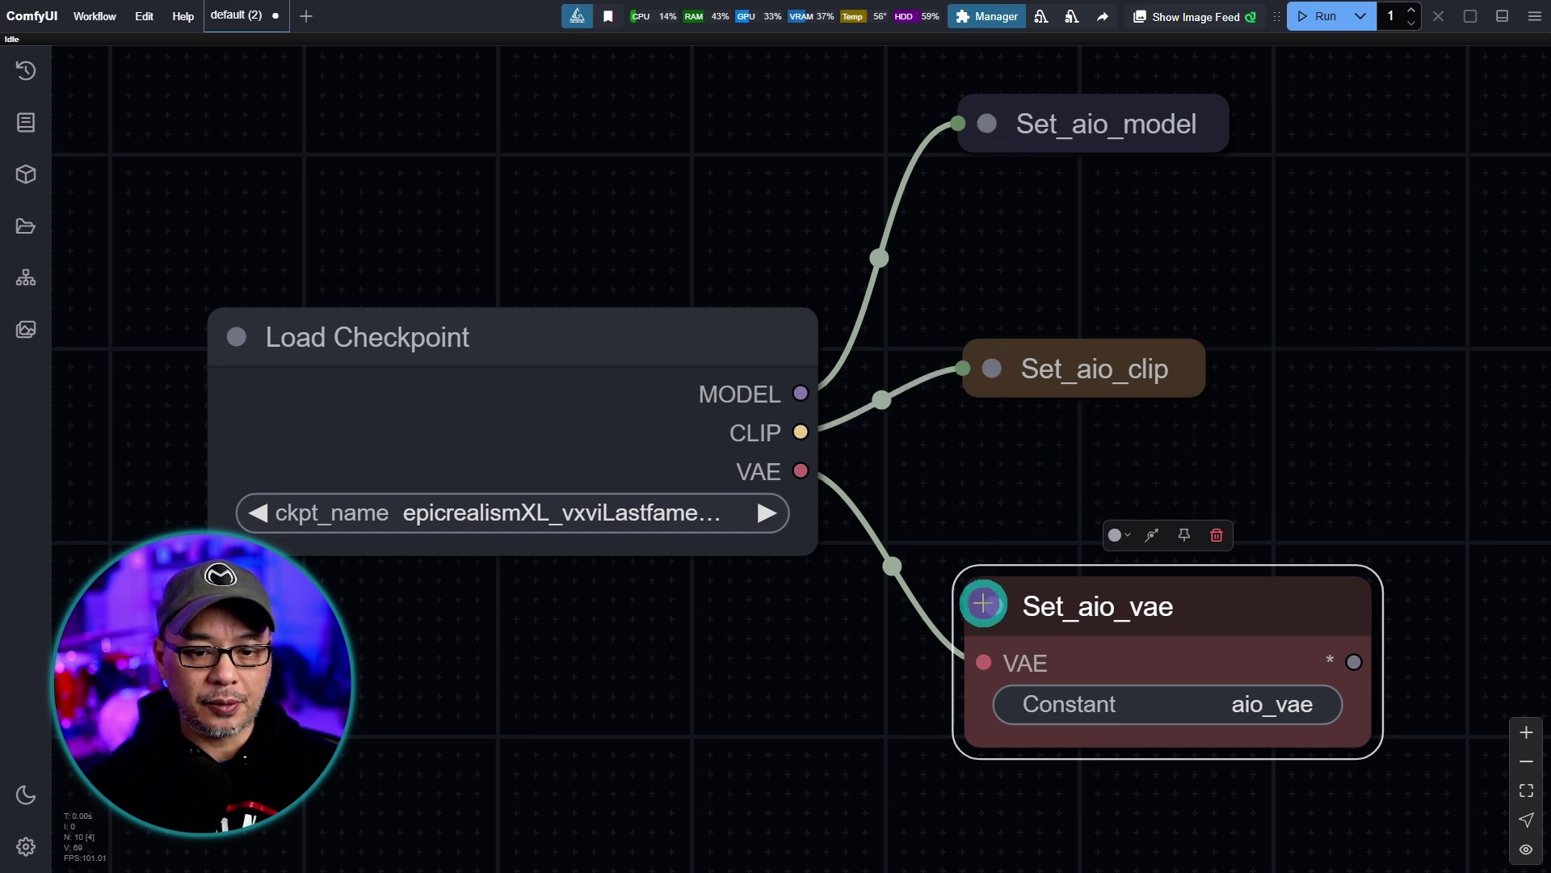
click(993, 606)
drag(1028, 598, 952, 520)
drag(1001, 379, 935, 442)
drag(1042, 139, 979, 345)
Add a Set node from Load Diffusion Model and duplicate it twice below.
scroll(1007, 317, down, 3)
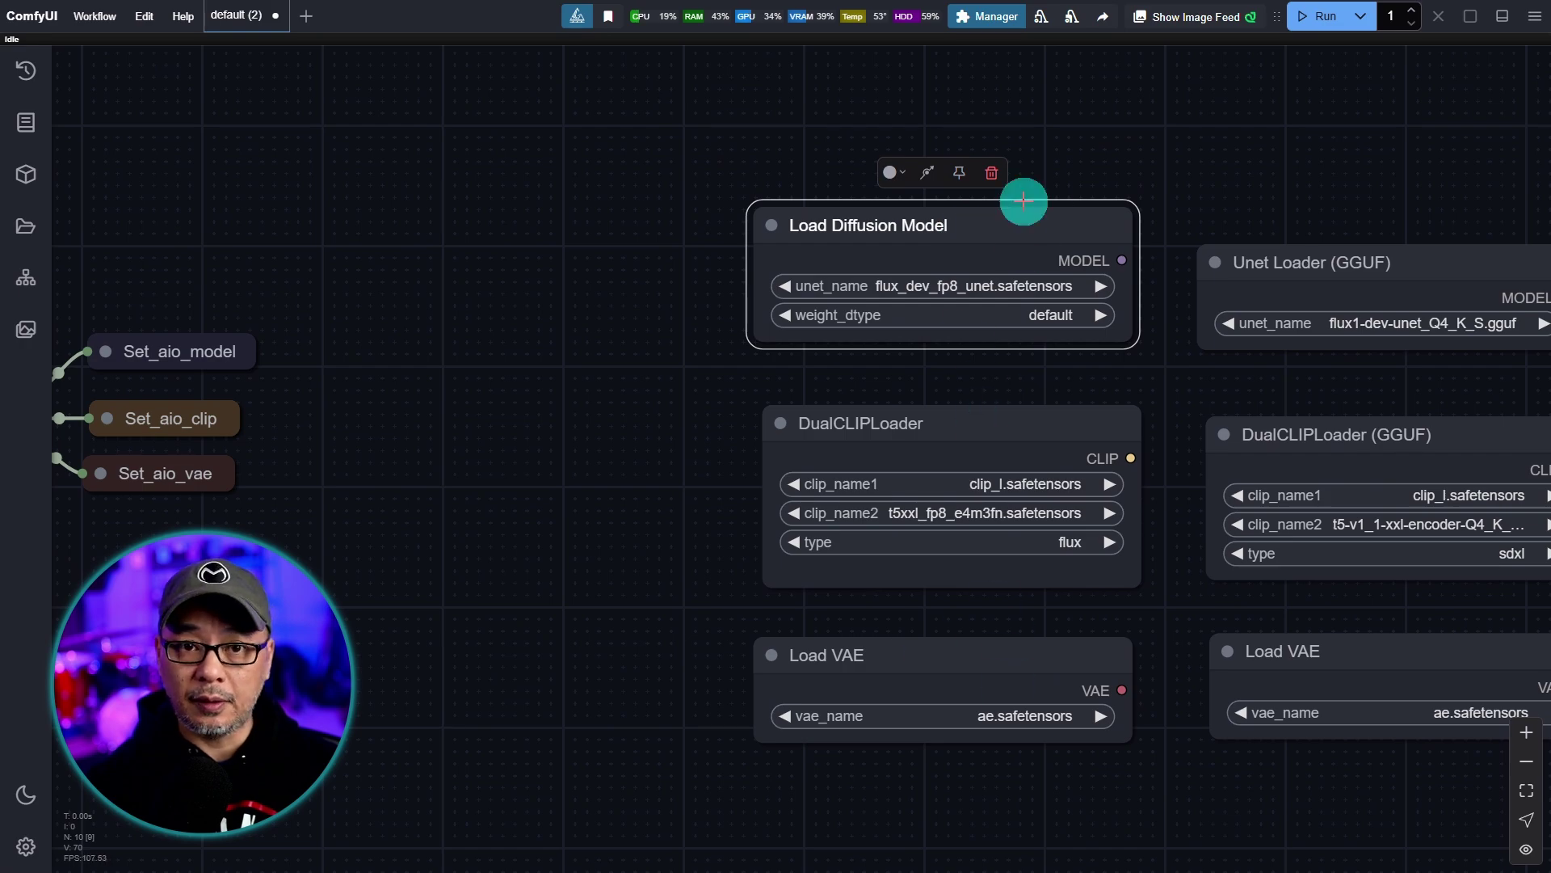
drag(1083, 138, 1281, 162)
right_click(1009, 261)
click(647, 267)
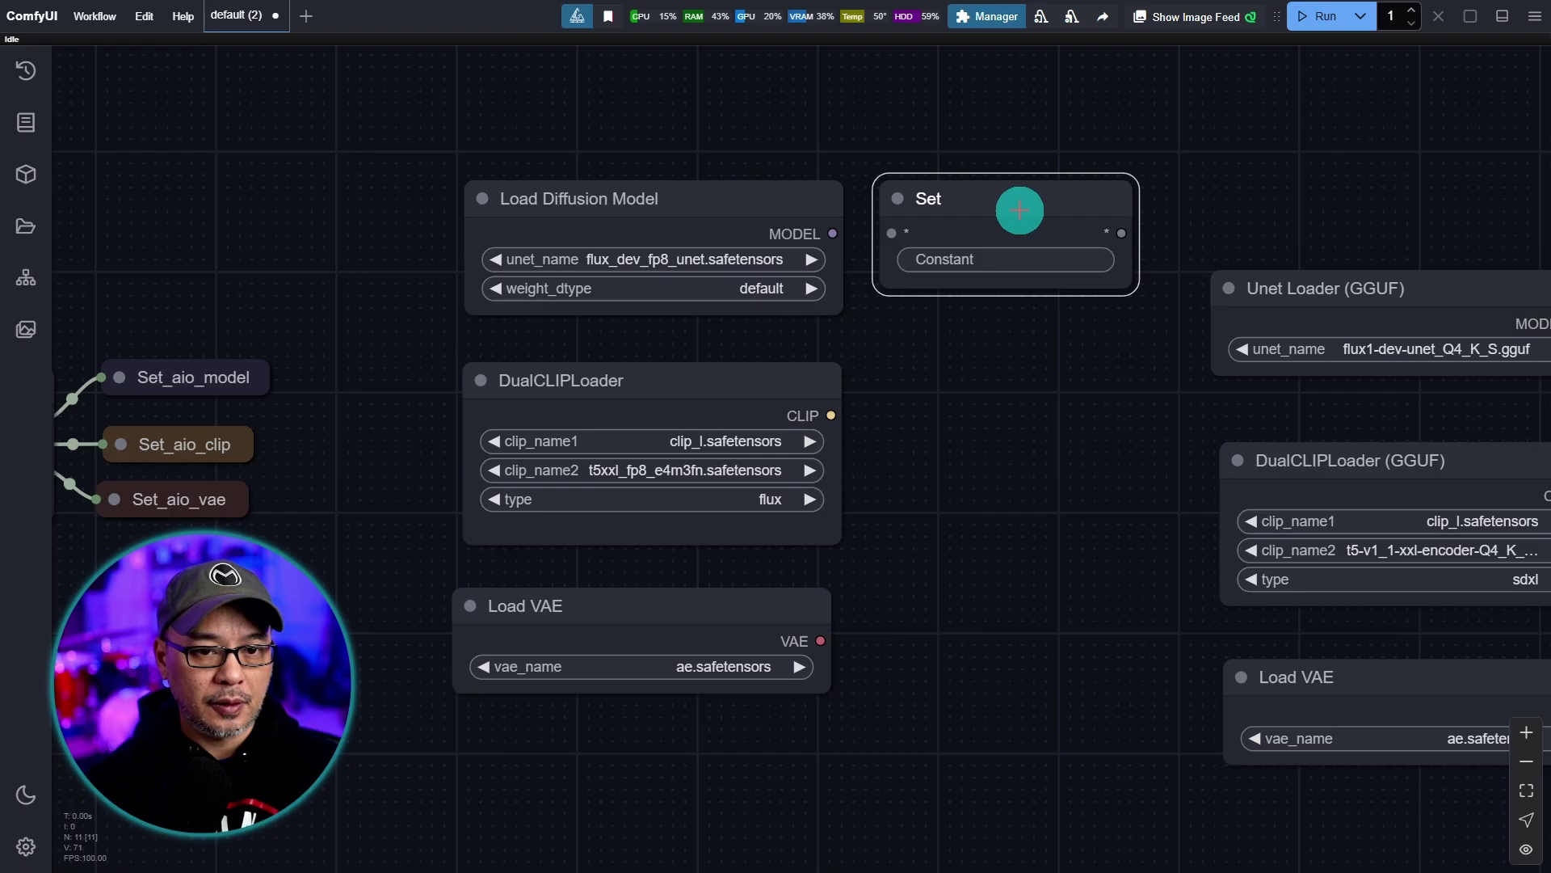
drag(1019, 211, 1024, 599)
Name the new Set nodes' constants, including unet_clip and unet_vae.
scroll(969, 356, up, 4)
click(1074, 232)
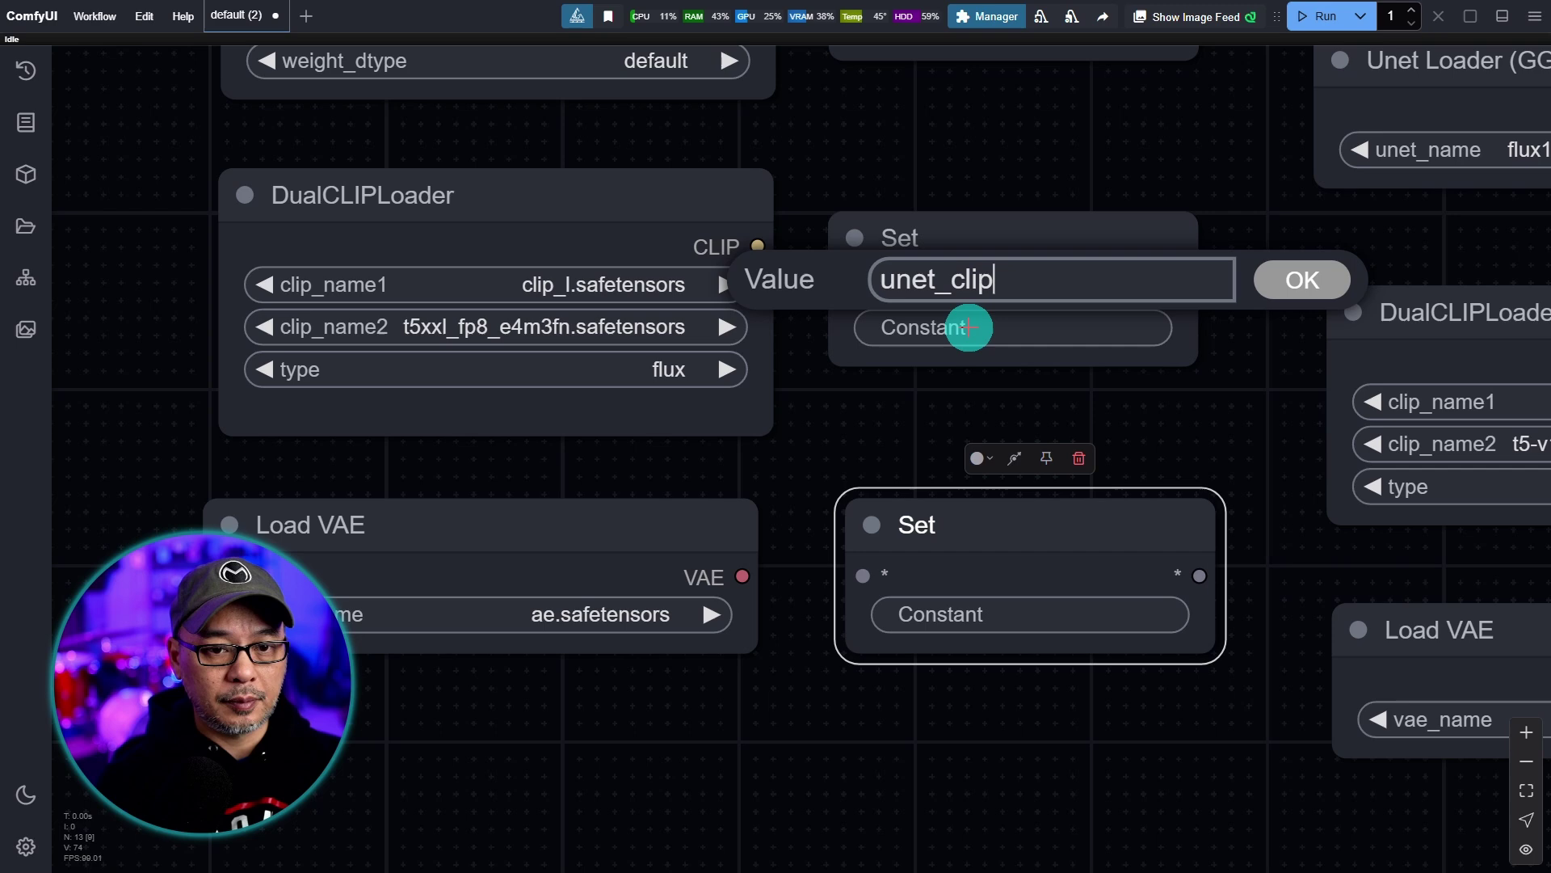
key(Return)
scroll(935, 449, down, 3)
click(935, 449)
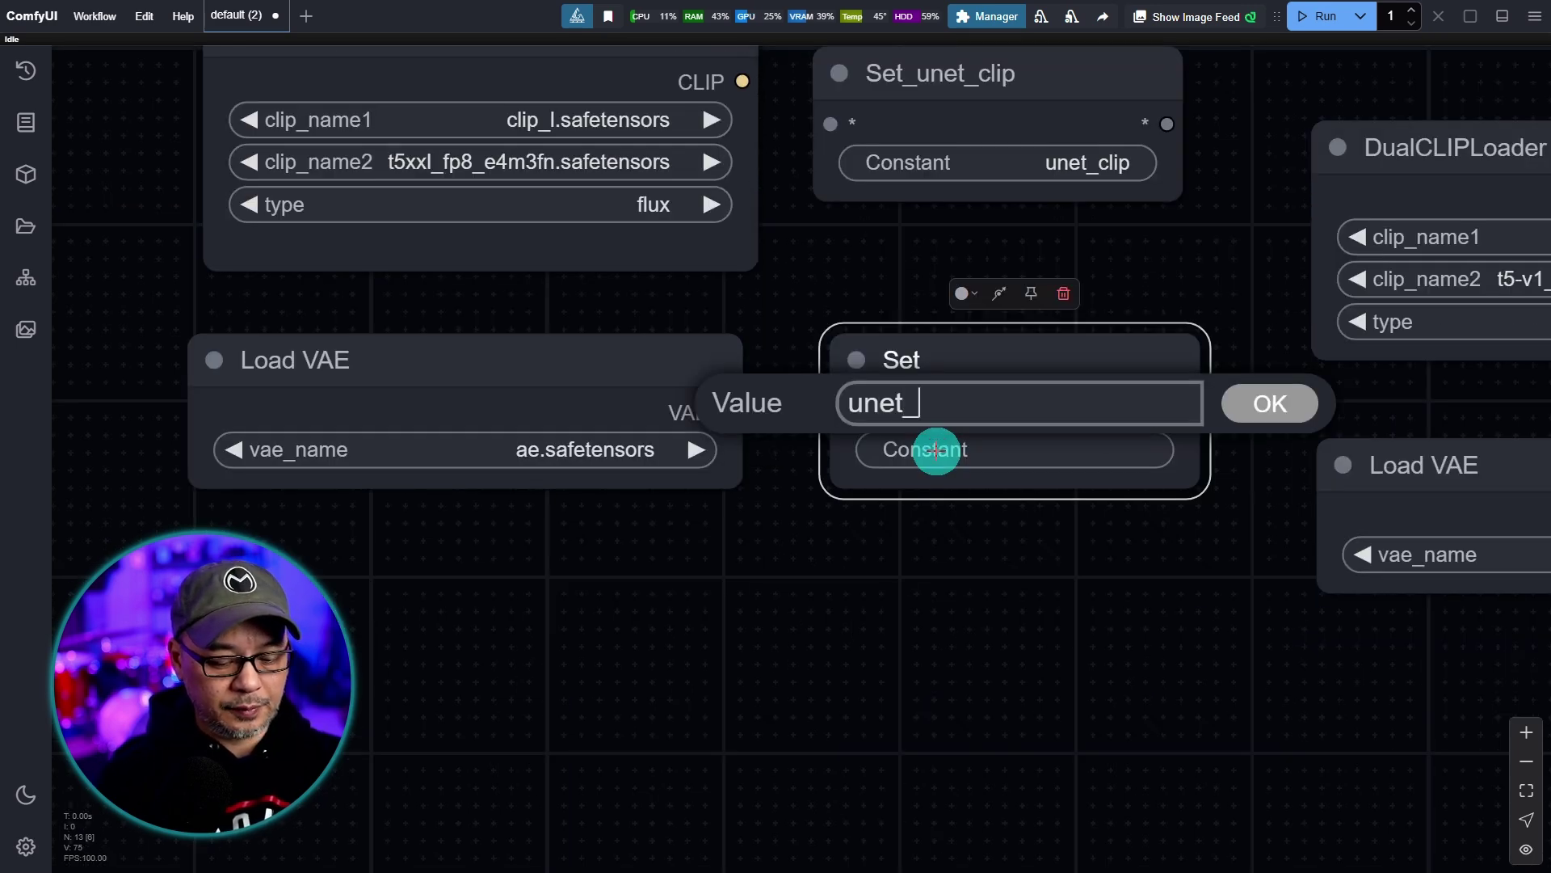
text(unet_vae)
key(Return)
Link the Flux loaders' outputs to the unet Set nodes and collapse Set_unet_clip and Set_unet_vae.
scroll(732, 187, up, 5)
drag(733, 179, 840, 181)
drag(727, 444, 821, 489)
drag(725, 776, 859, 692)
click(826, 437)
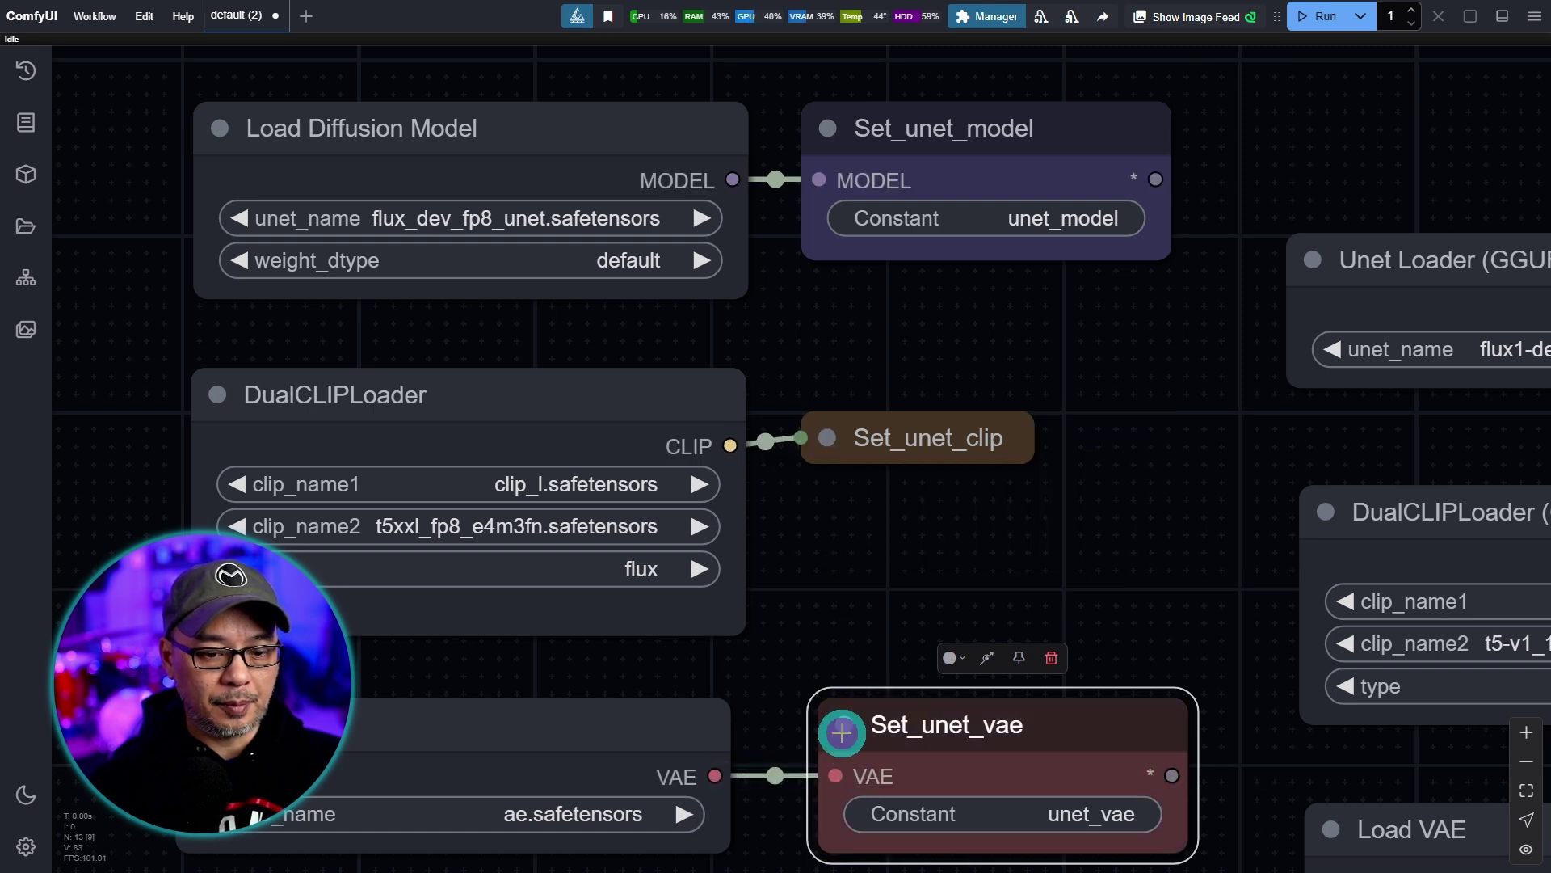
click(844, 724)
drag(1111, 507, 556, 378)
scroll(557, 378, down, 2)
Add a Set node from Unet Loader (GGUF) and duplicate it below.
drag(911, 148, 921, 160)
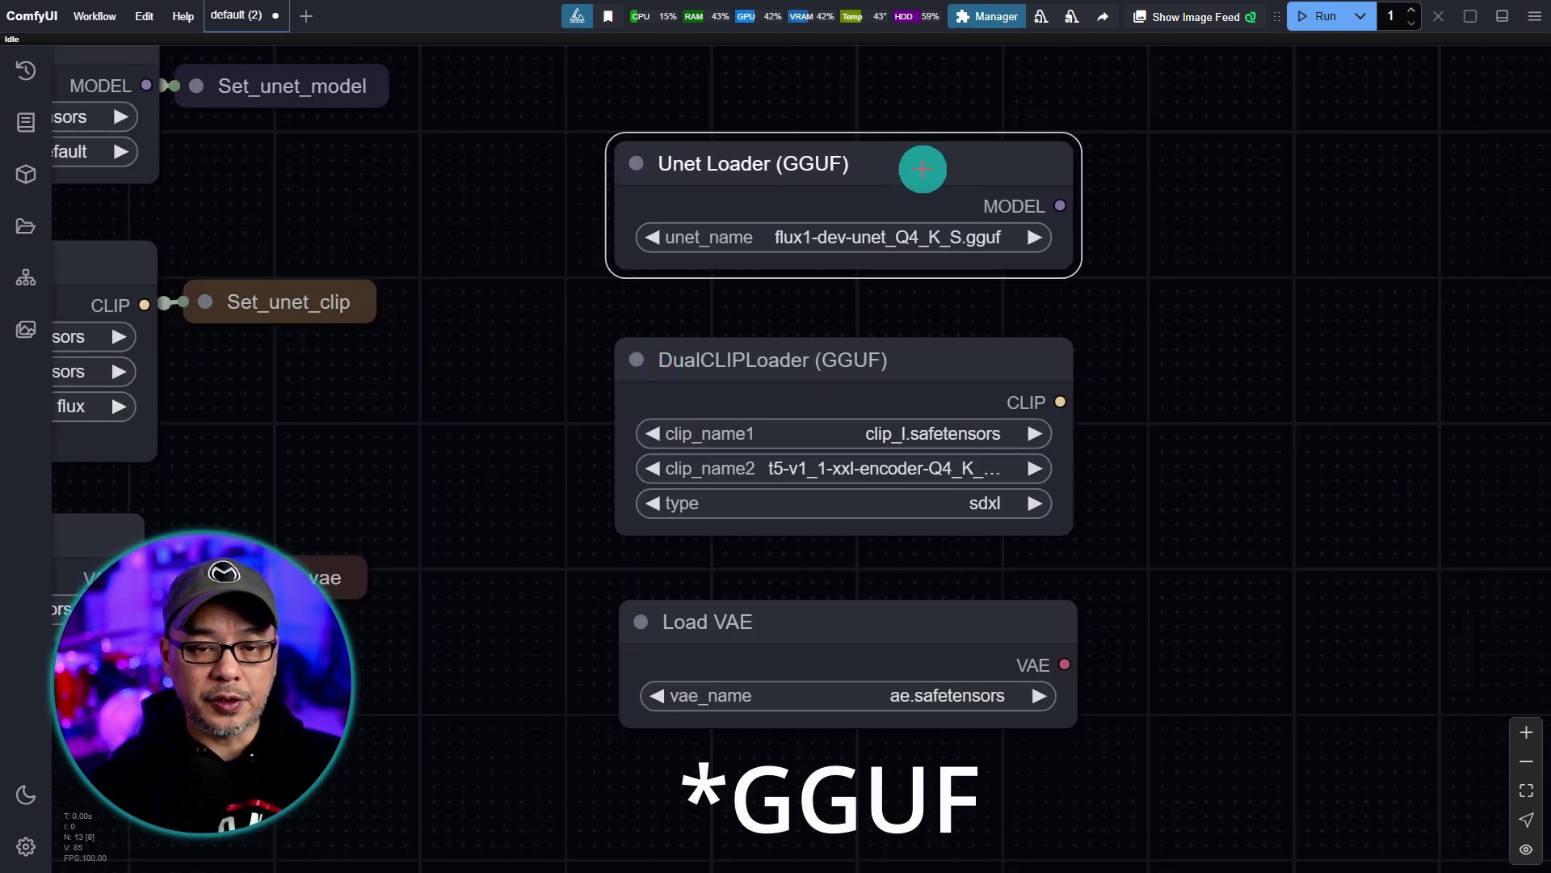
right_click(936, 179)
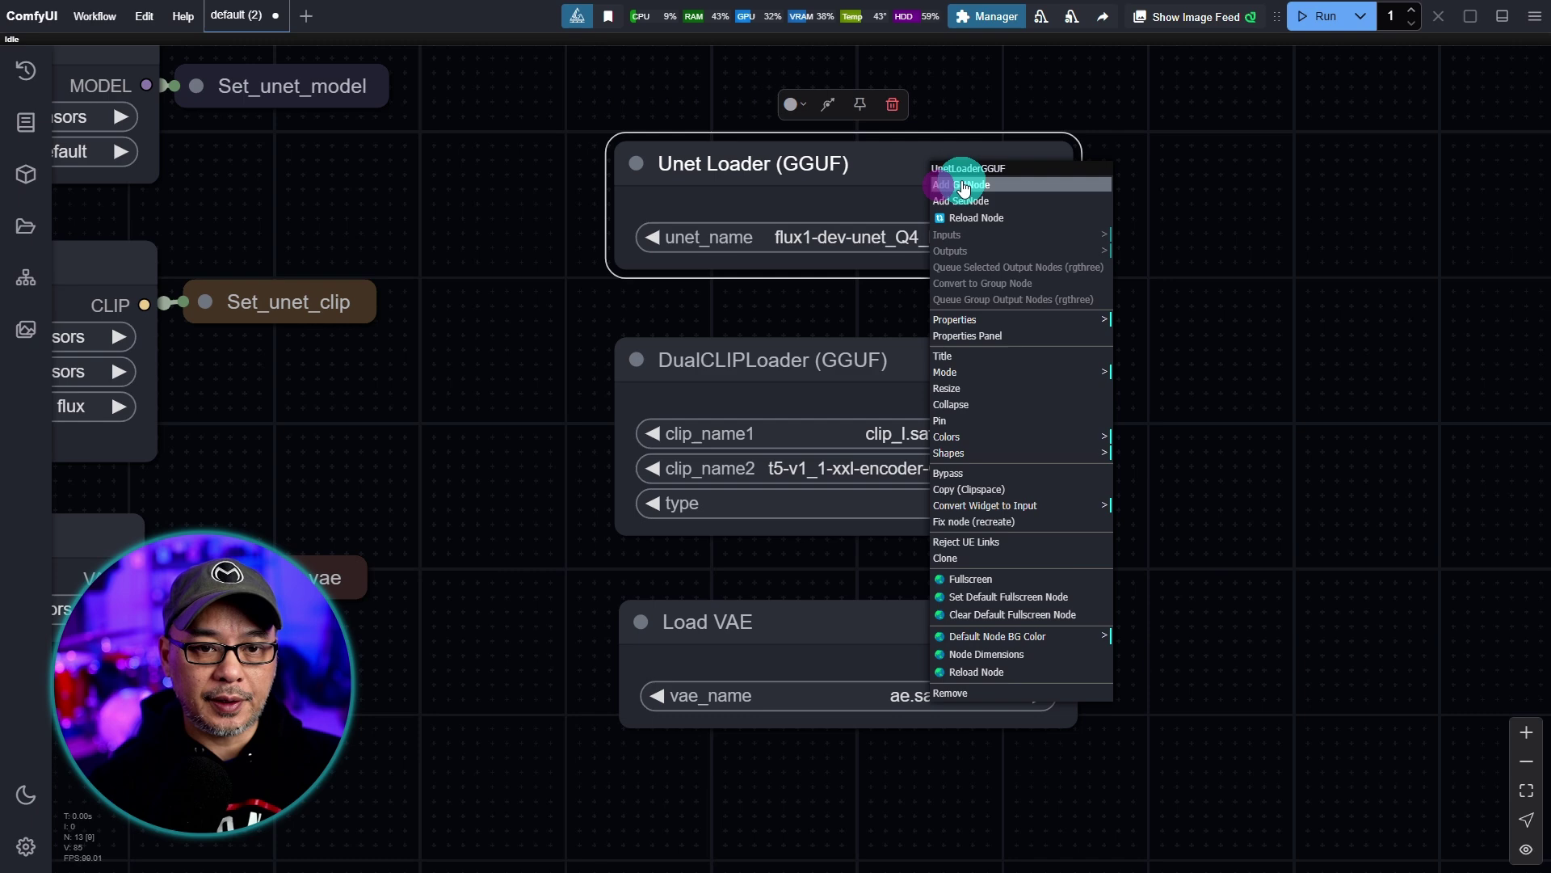
click(1046, 200)
mouse_move(1254, 197)
alt+mouse_down()
mouse_move(1285, 398)
mouse_move(1263, 385)
mouse_move(1260, 609)
alt+mouse_up()
Name the three GGUF Set node constants gguf_model, gguf_clip and gguf_vae.
click(1269, 237)
text(gguf_model)
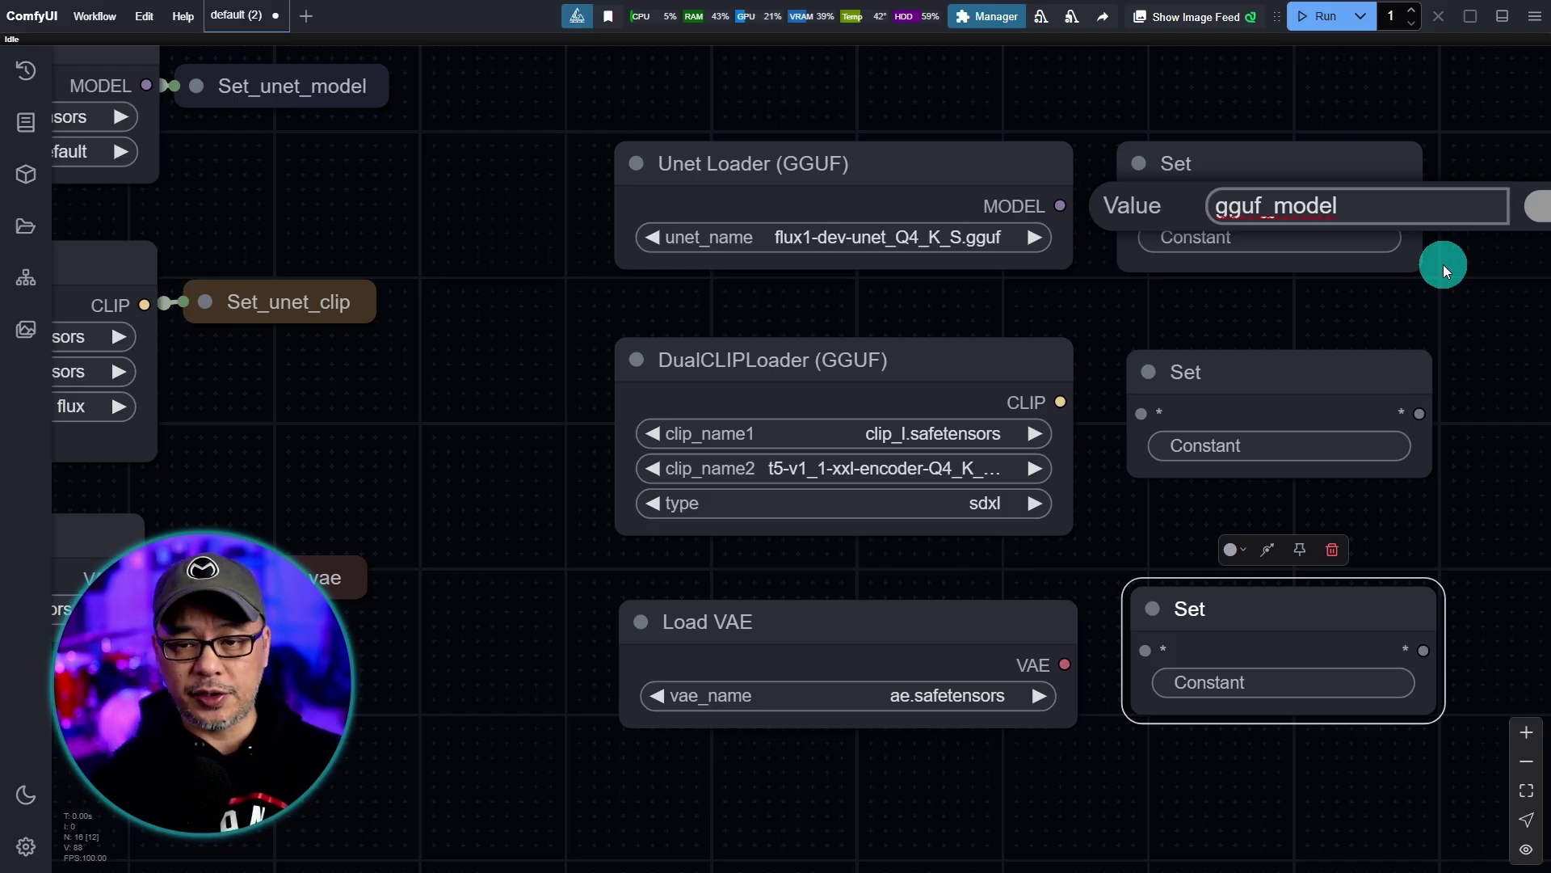
click(1535, 206)
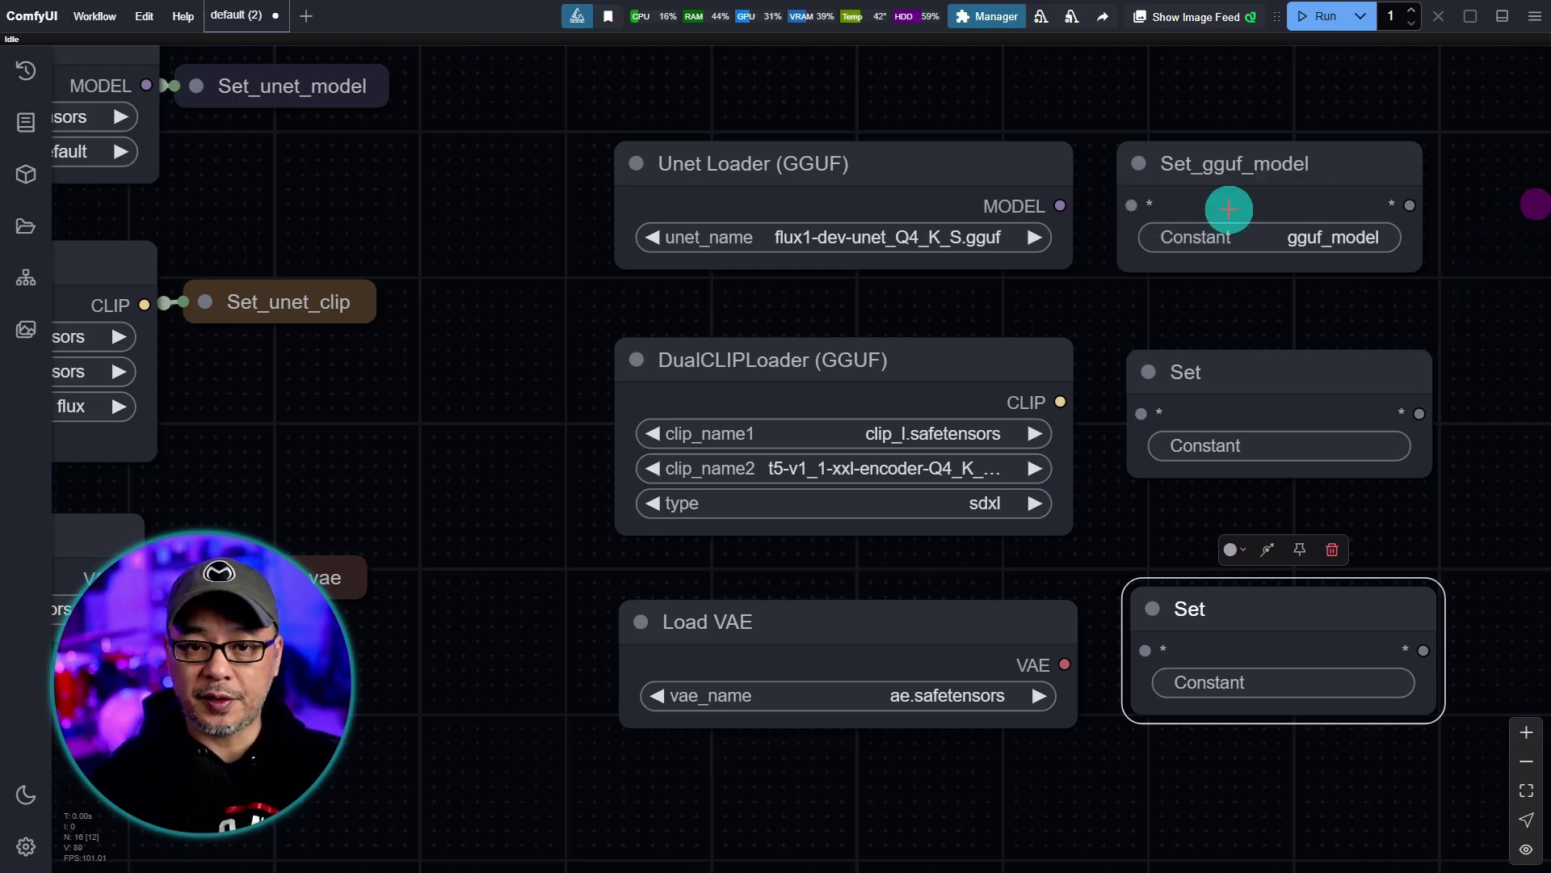
click(1258, 445)
text(gguf_clip)
key(Return)
click(1236, 681)
text(gguf_vae)
key(Return)
Link the GGUF MODEL, CLIP and VAE outputs to their Set_gguf nodes.
drag(1060, 206, 1131, 205)
drag(1060, 401, 1139, 413)
drag(1065, 662, 1146, 650)
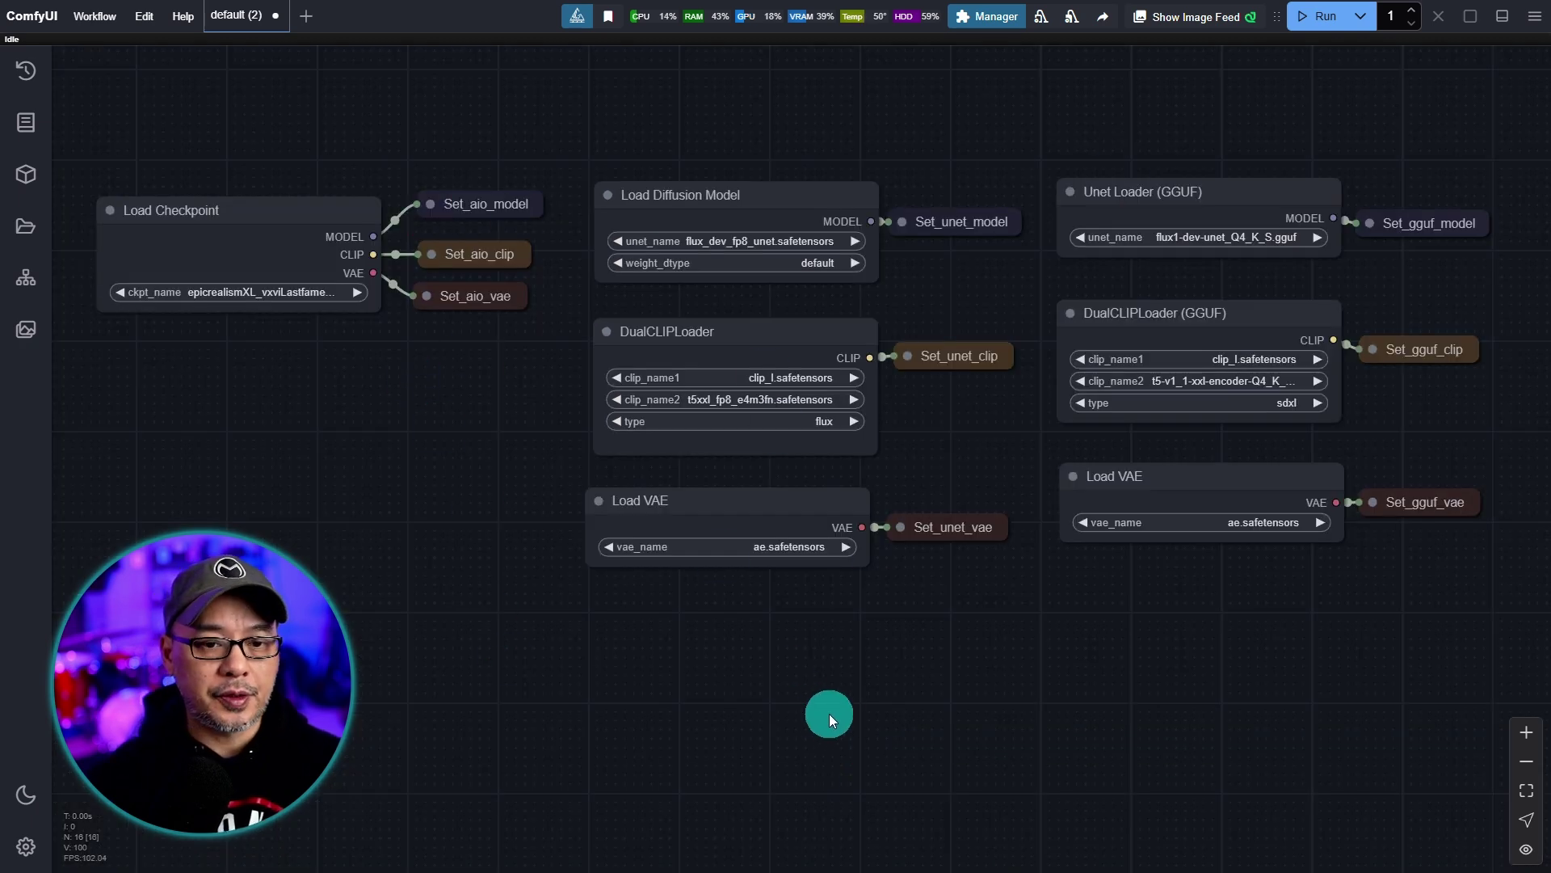
drag(836, 716, 822, 672)
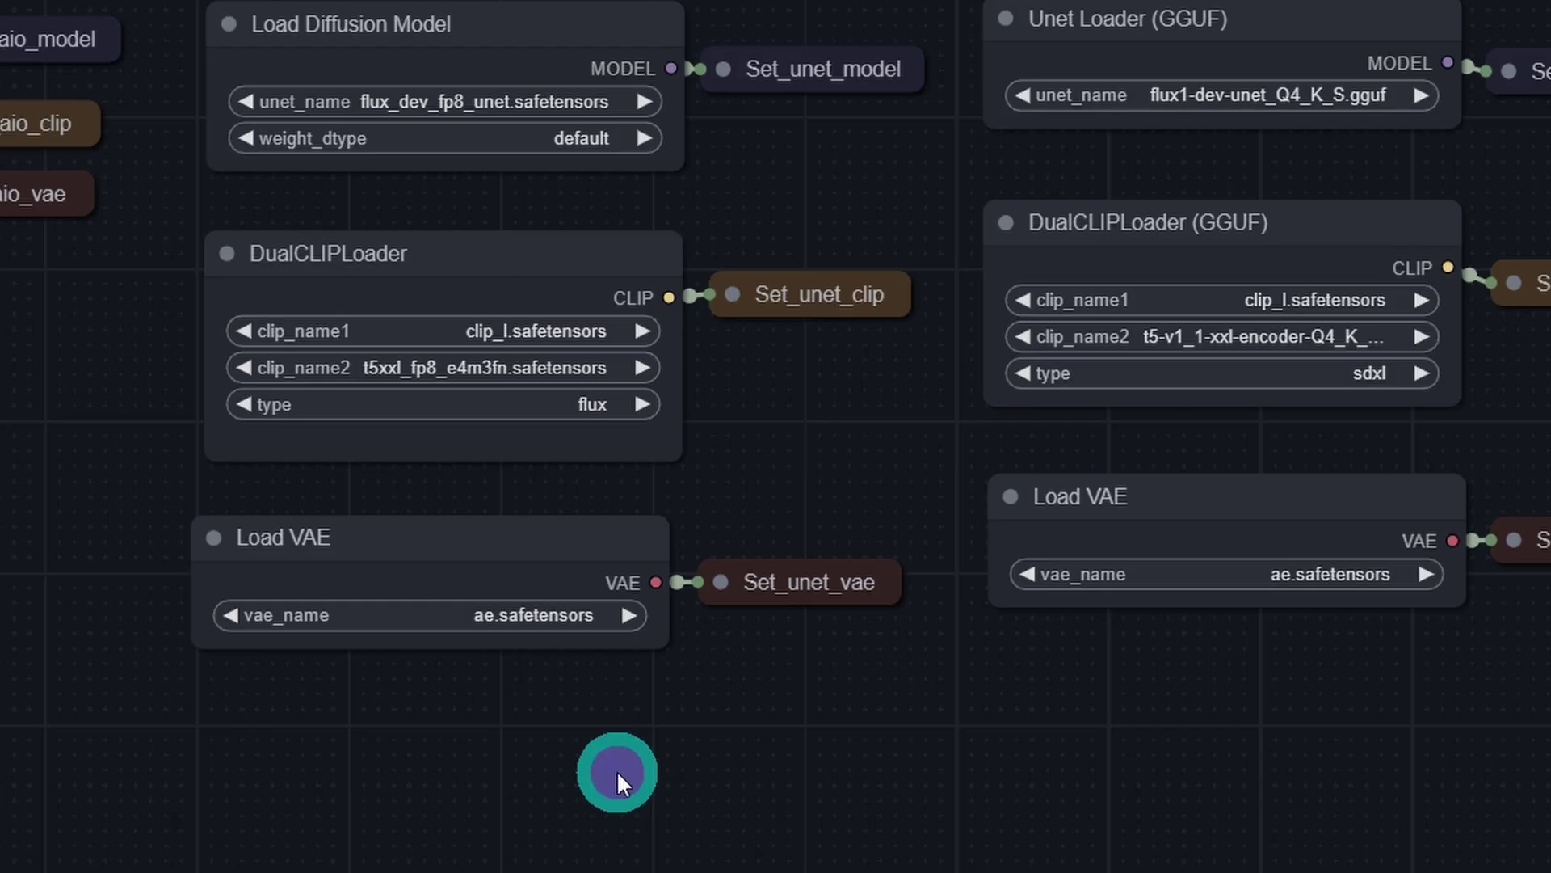
Add an Any Switch (rgthree) node below the loaders and make two copies.
double_click(618, 773)
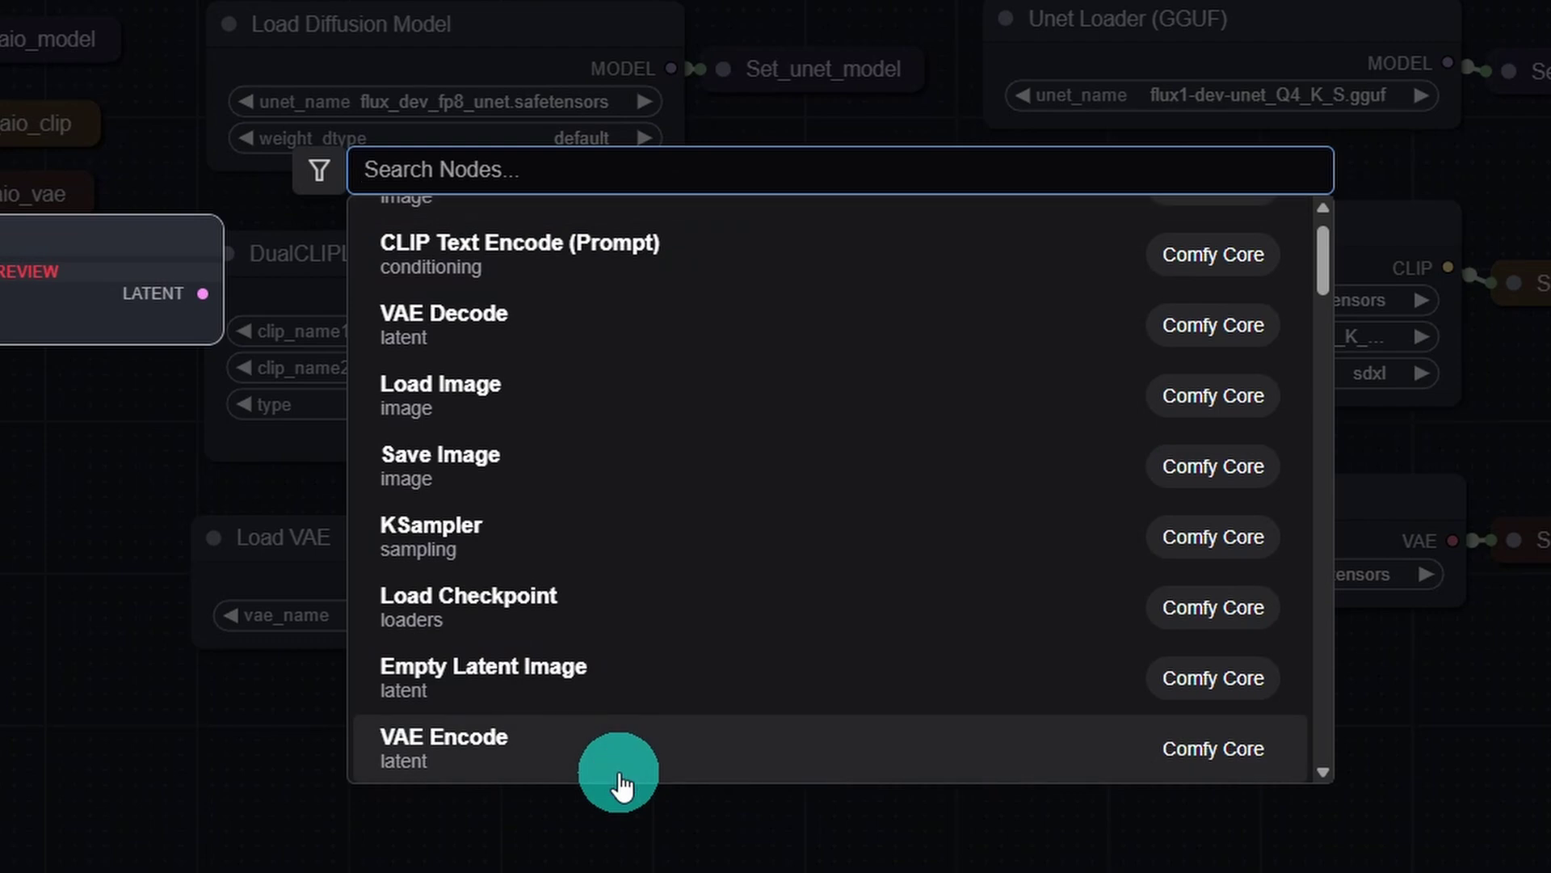
text(any)
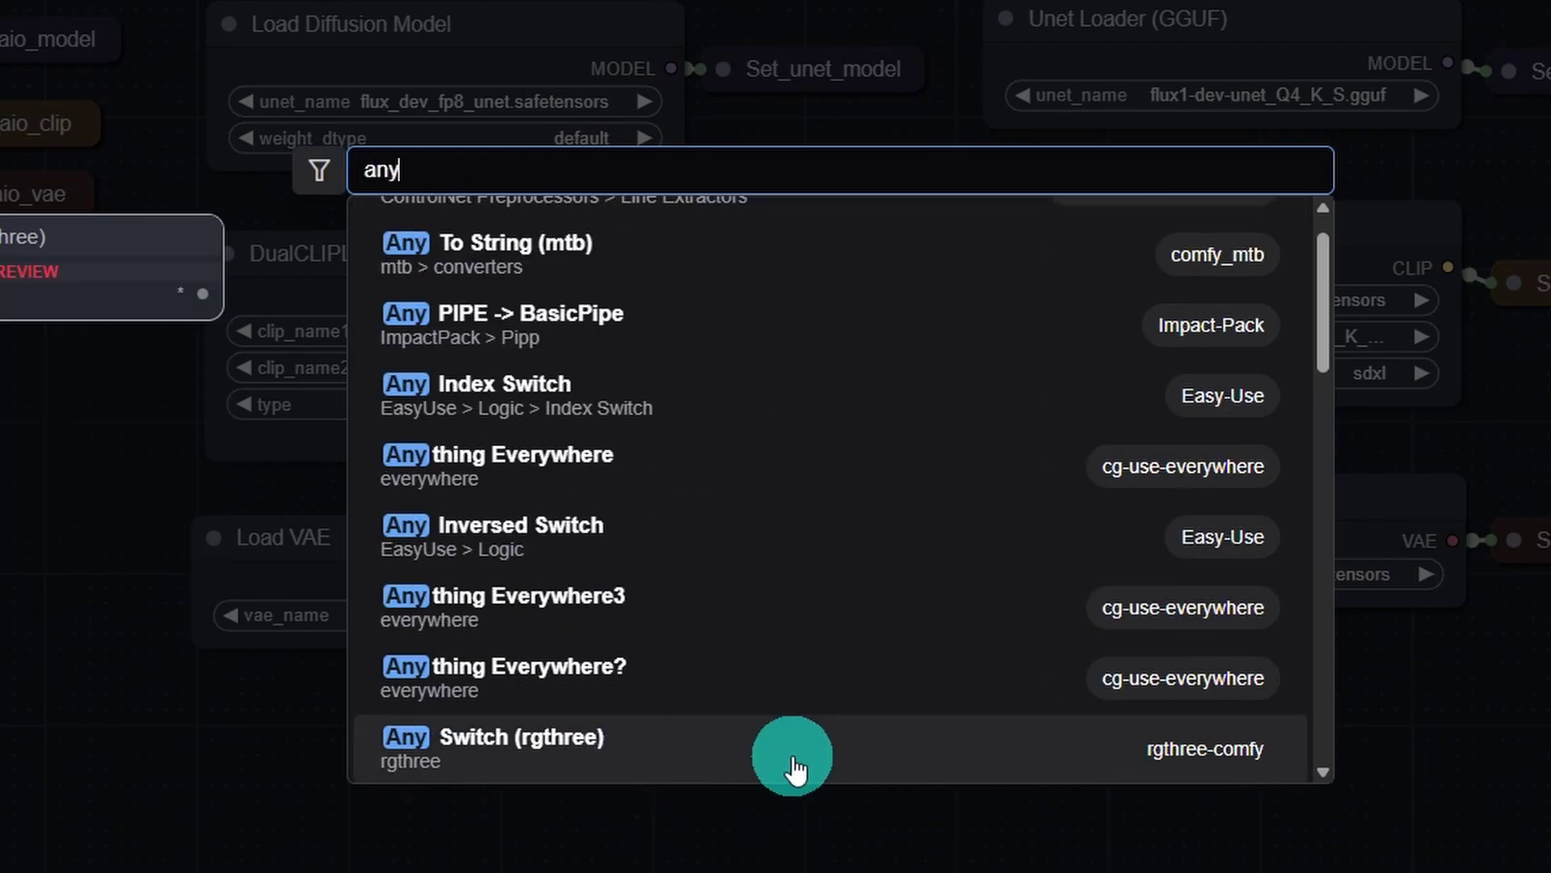
click(687, 753)
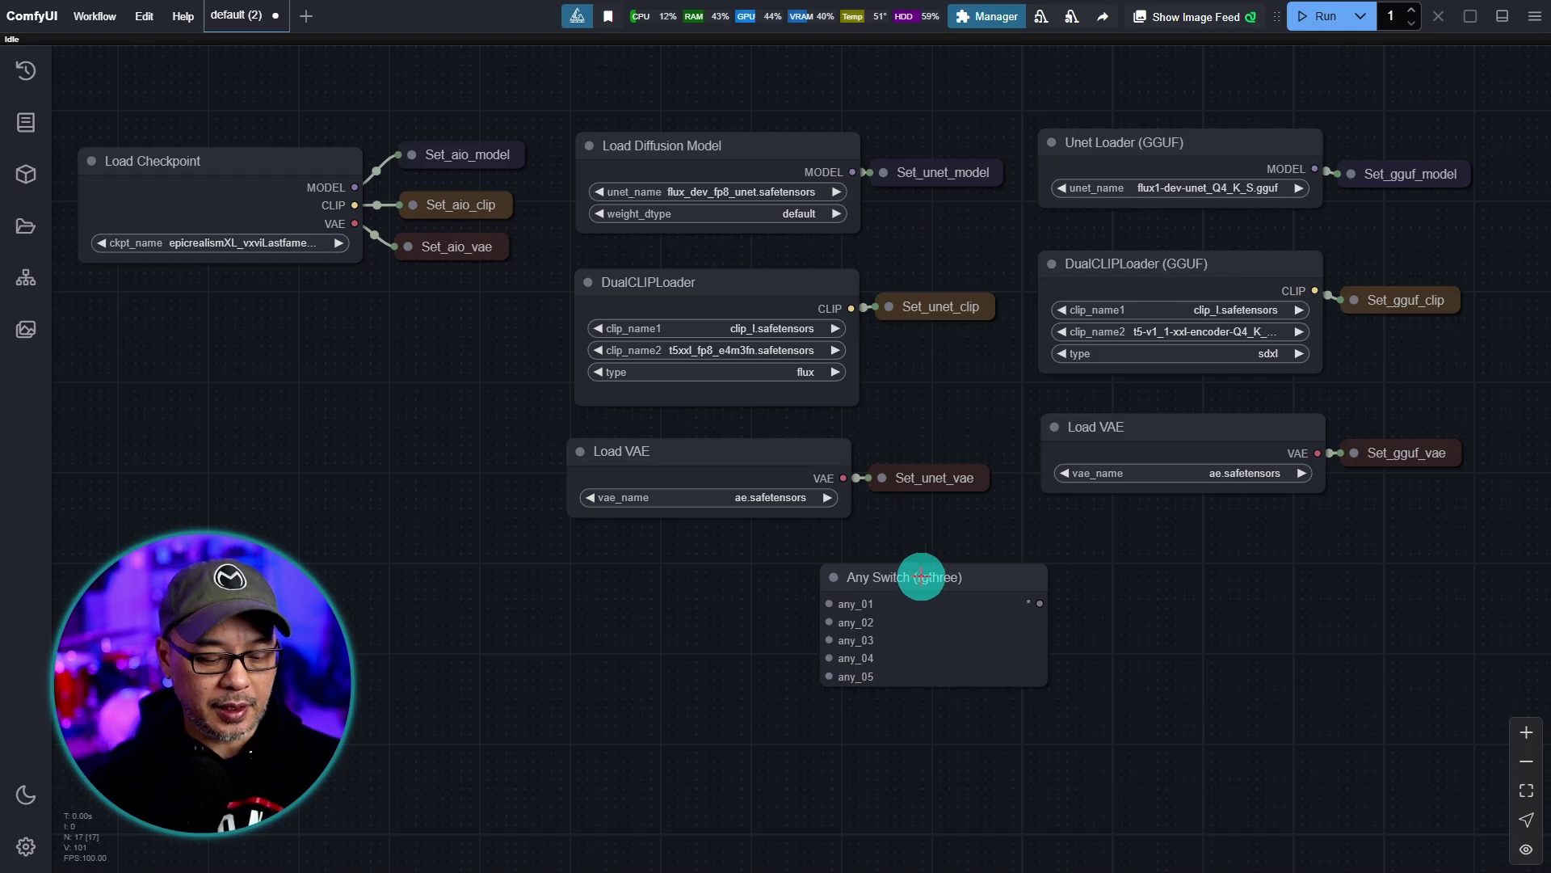
drag(768, 745, 159, 769)
drag(590, 585, 278, 551)
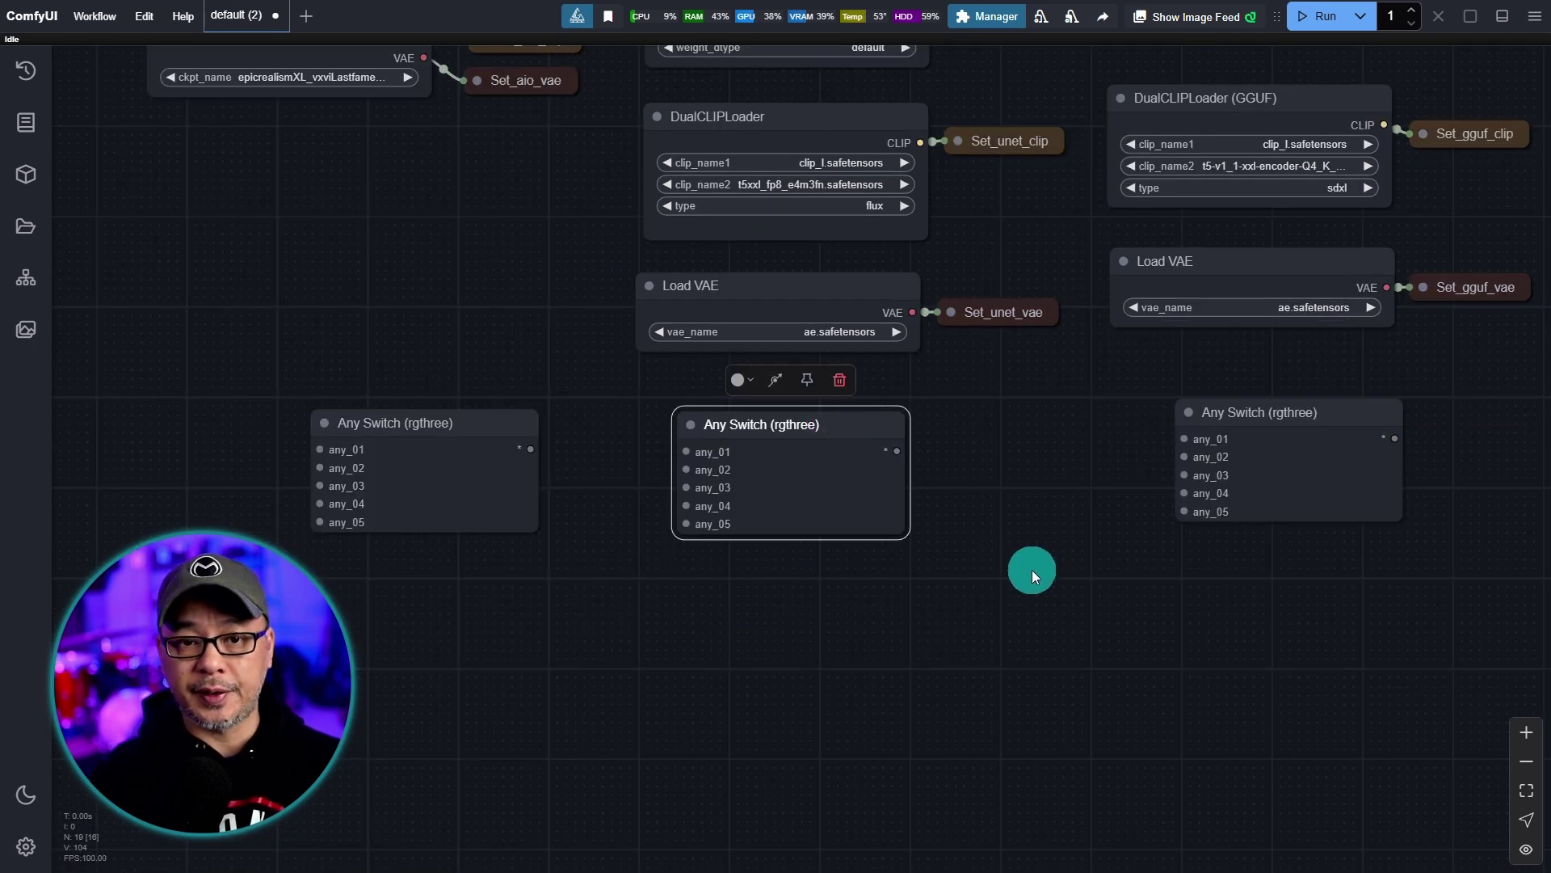
Retitle the Any Switch nodes model, clip and vae.
scroll(1028, 554, up, 3)
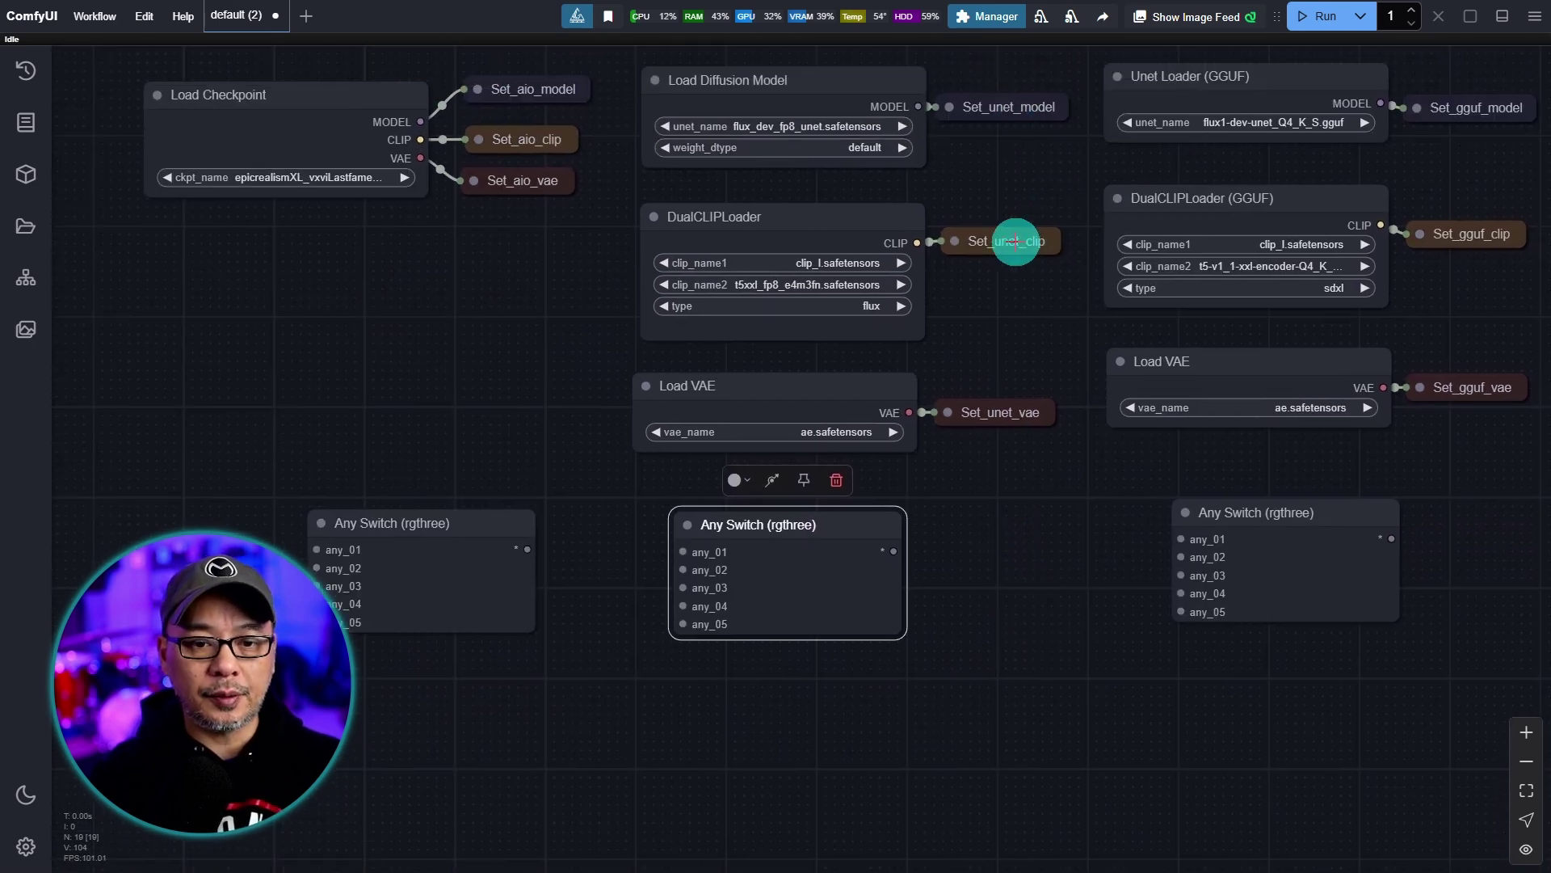
scroll(672, 689, up, 10)
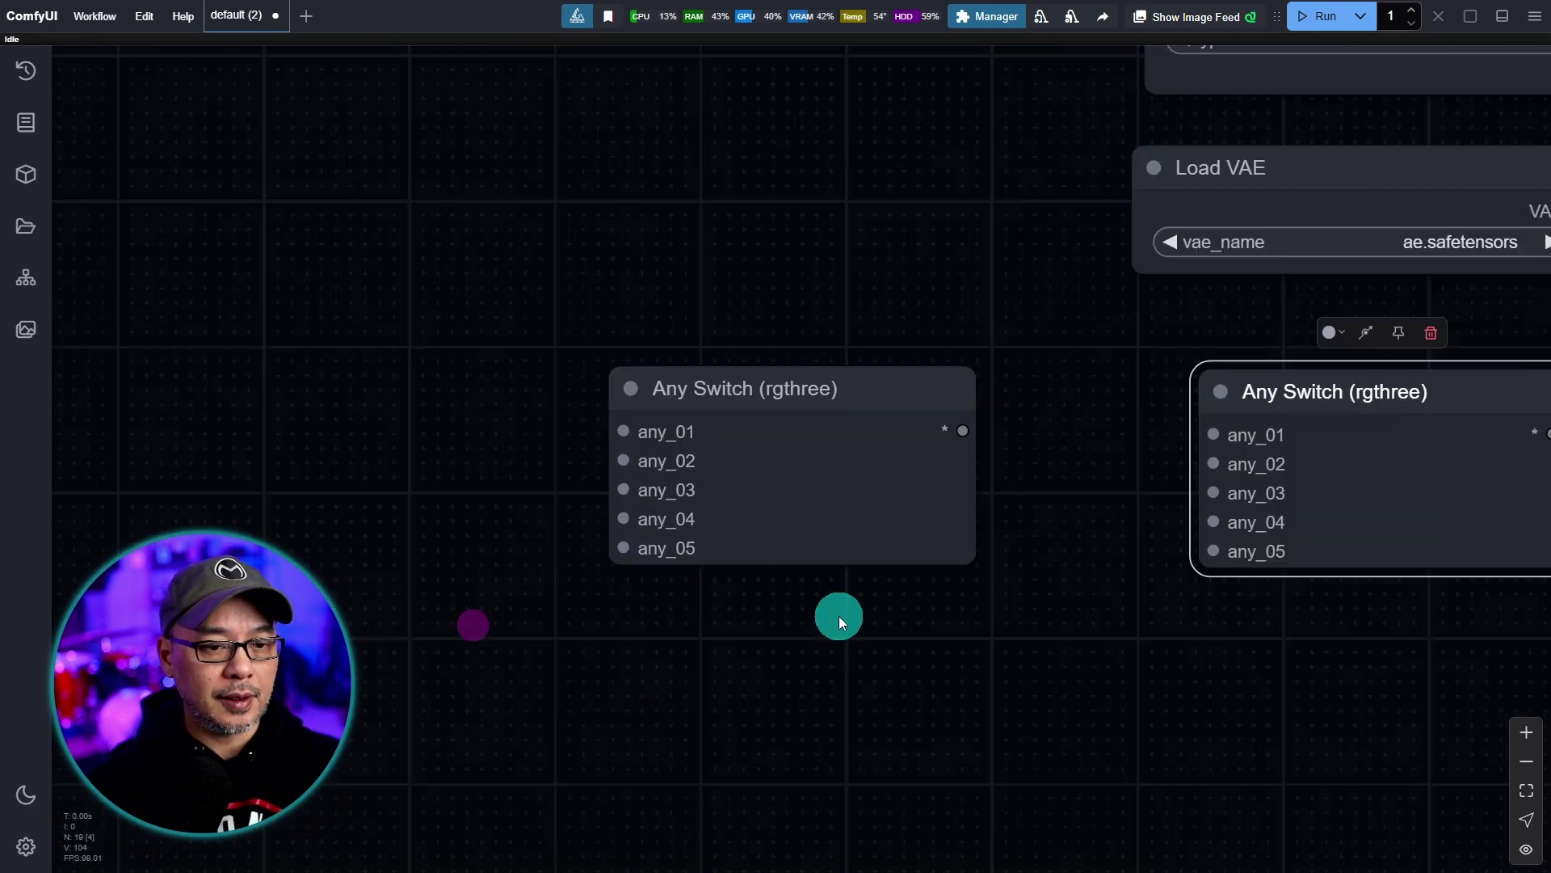
click(748, 261)
double_click(748, 260)
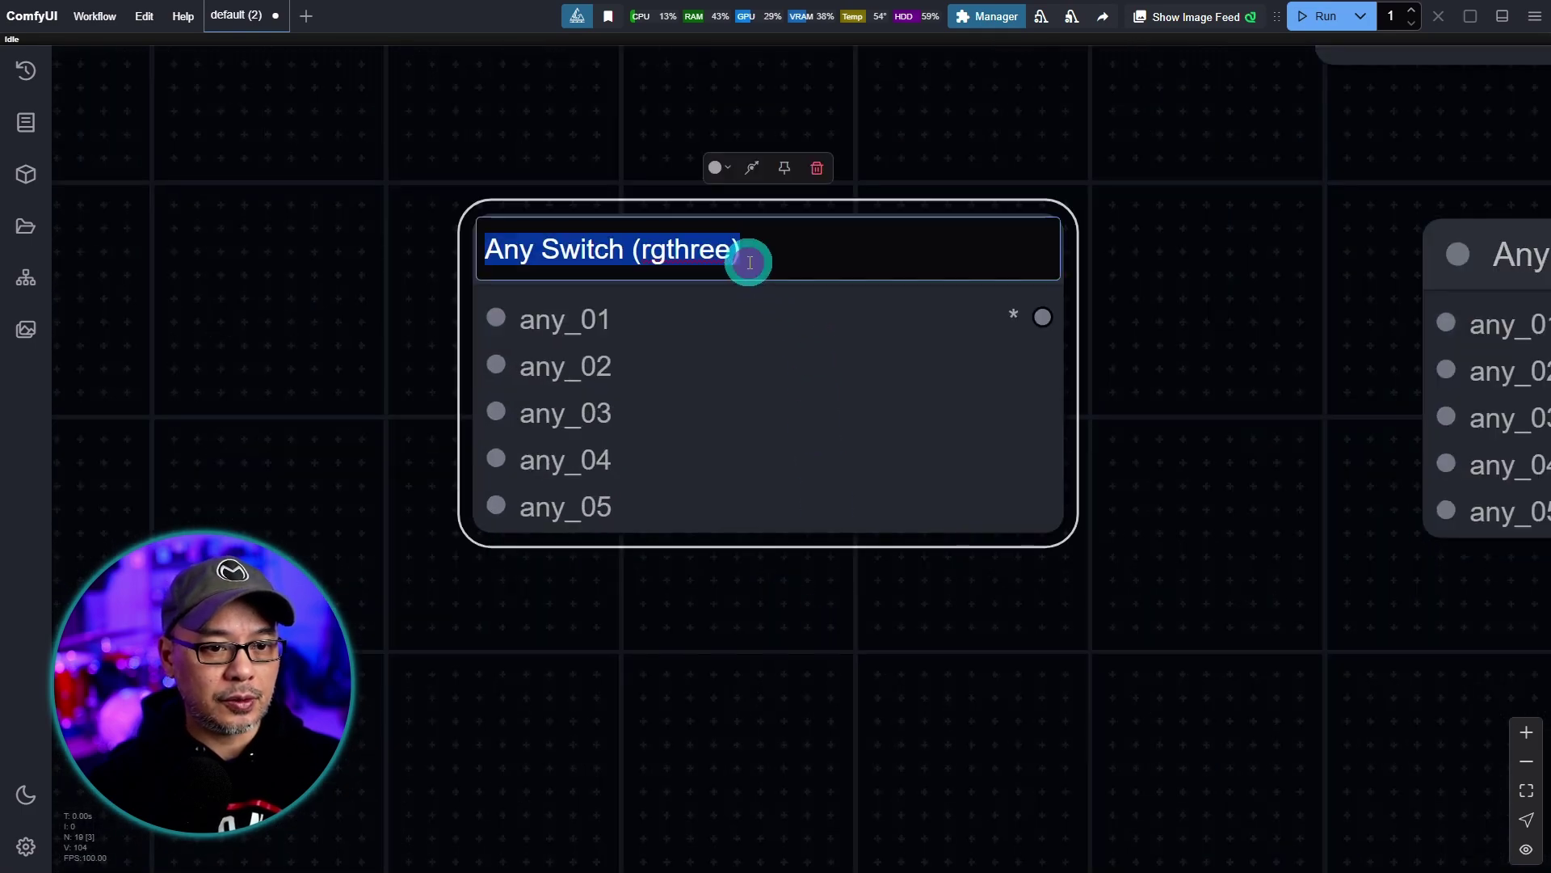
text(mo)
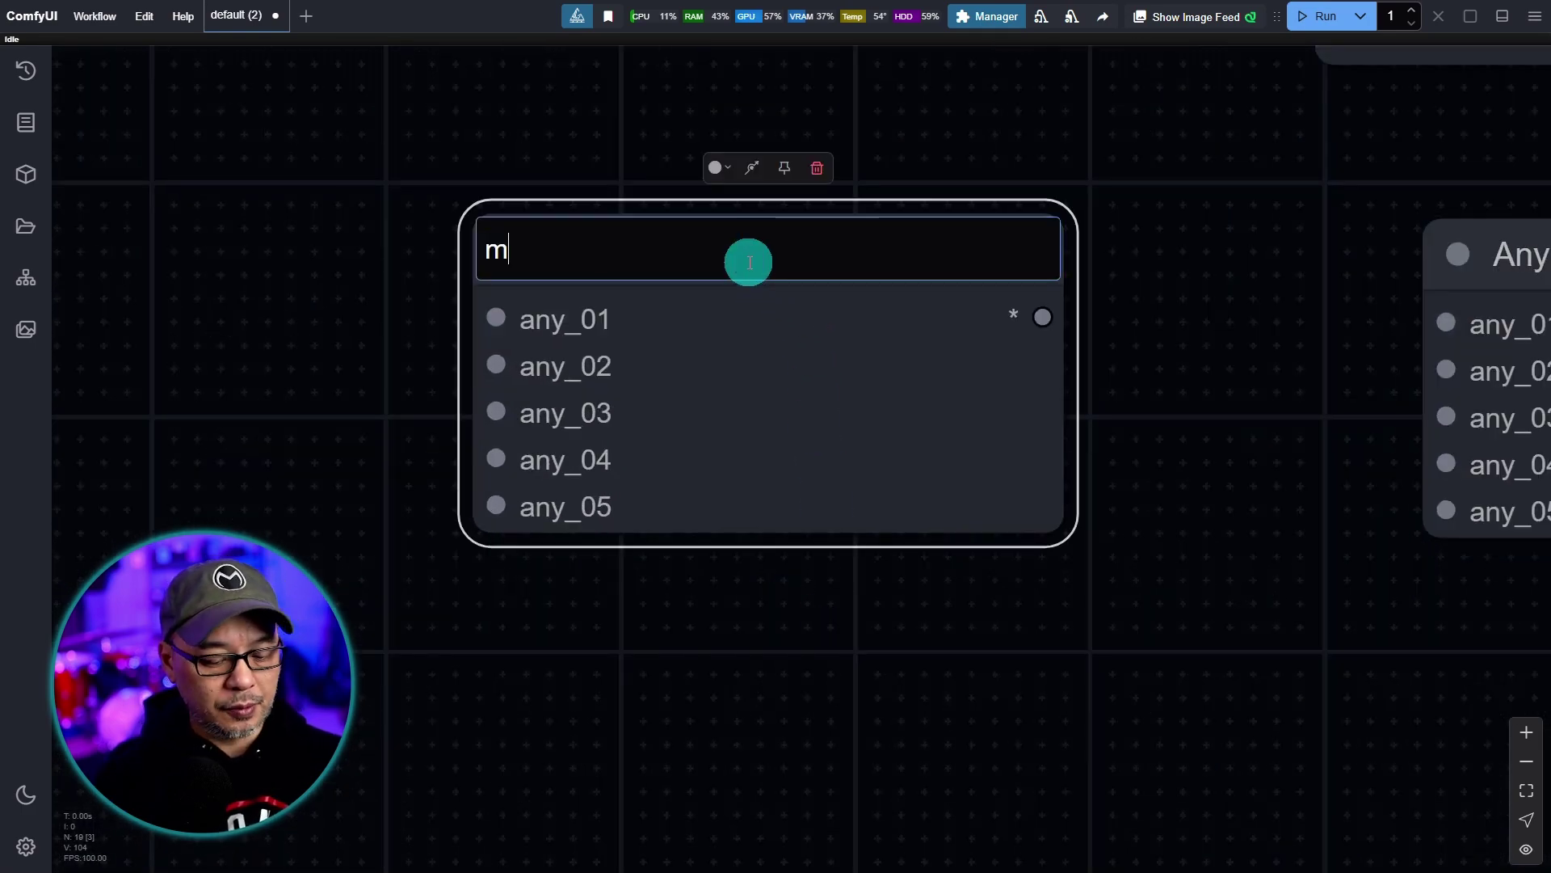
text(clip)
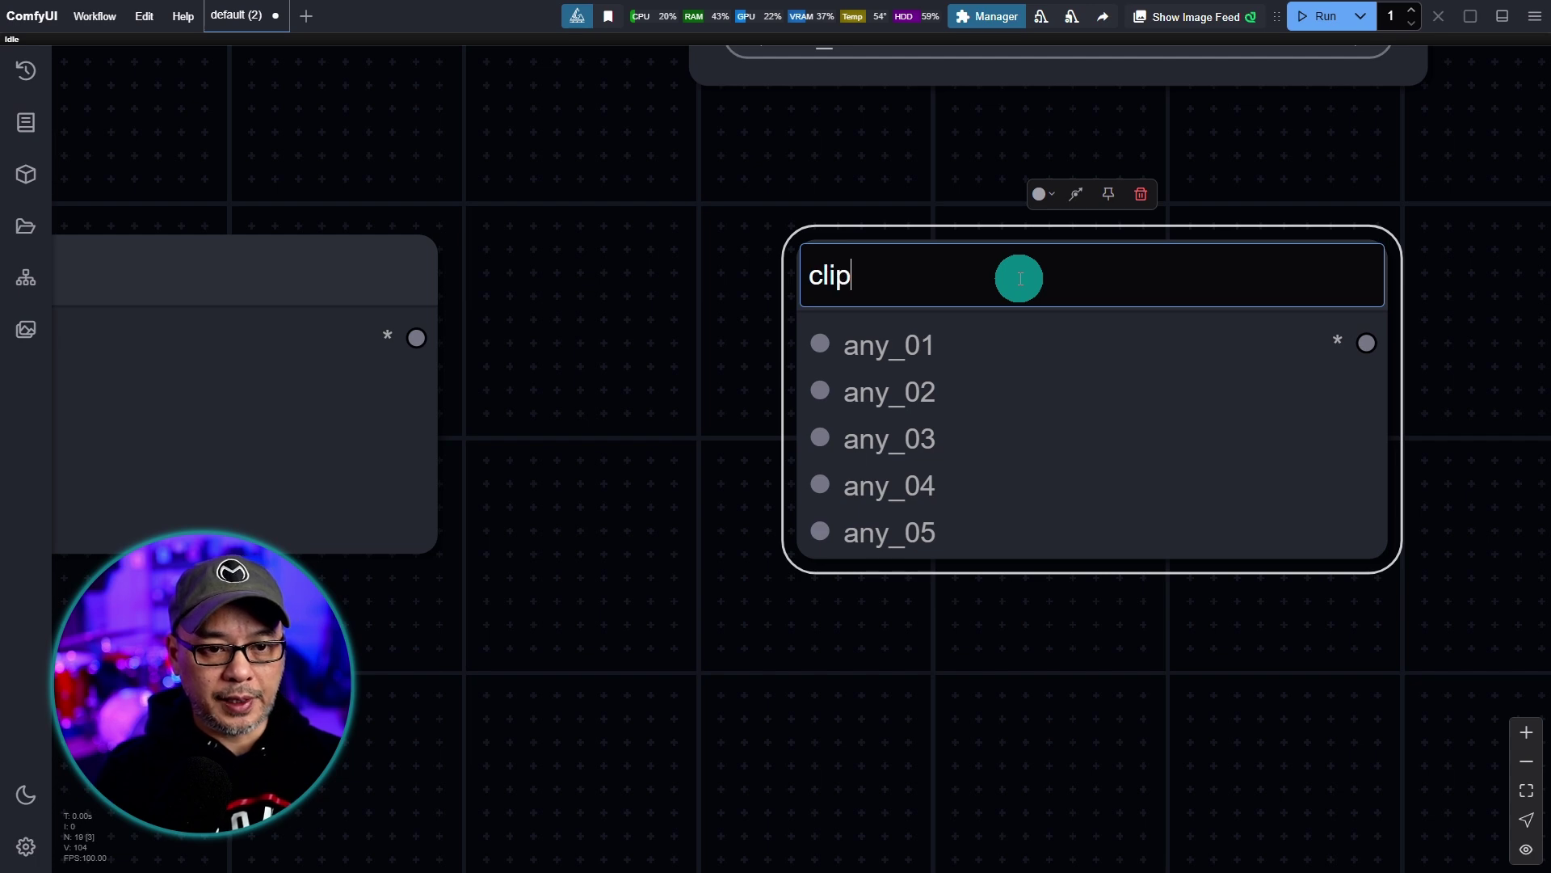
key(Return)
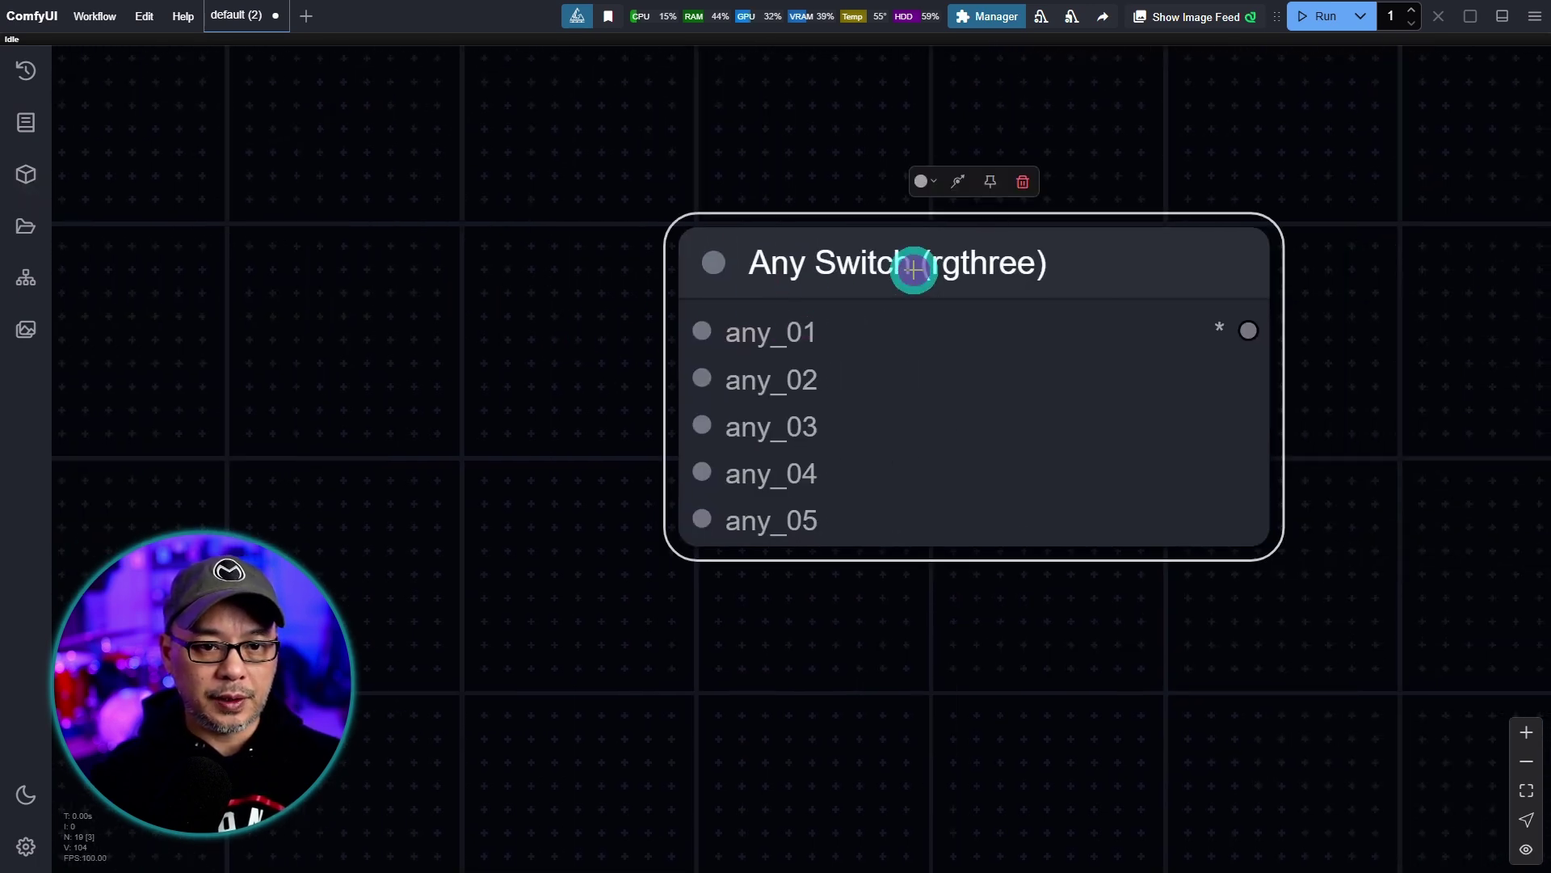
double_click(913, 268)
text(vae)
key(Return)
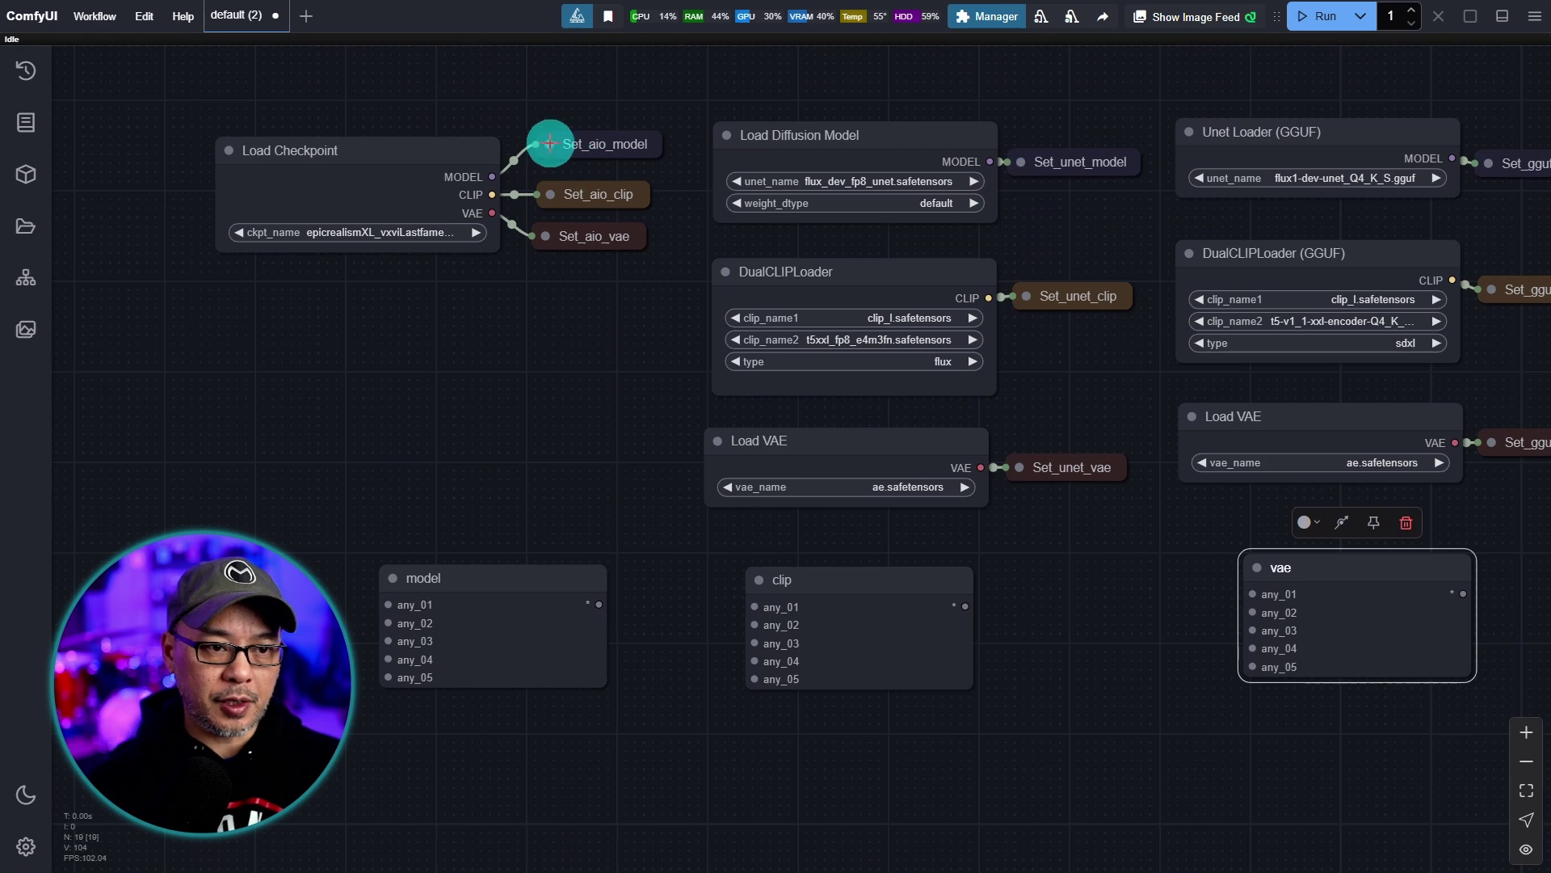
Expand the Set_aio_model, Set_aio_vae and Set_aio_clip nodes and line them up beside Load Checkpoint.
click(549, 143)
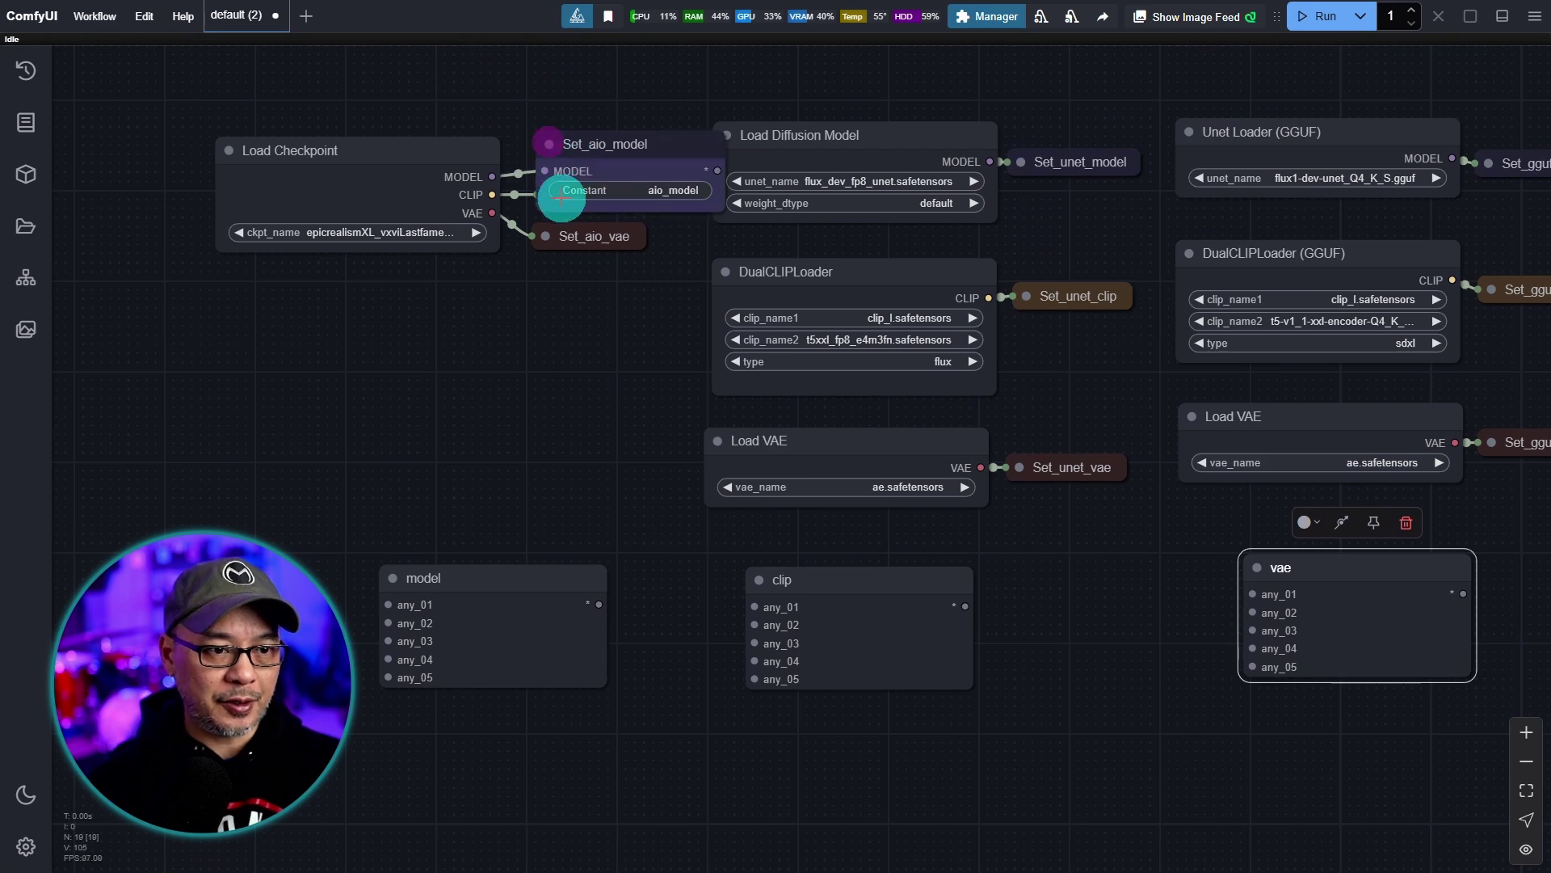
click(546, 234)
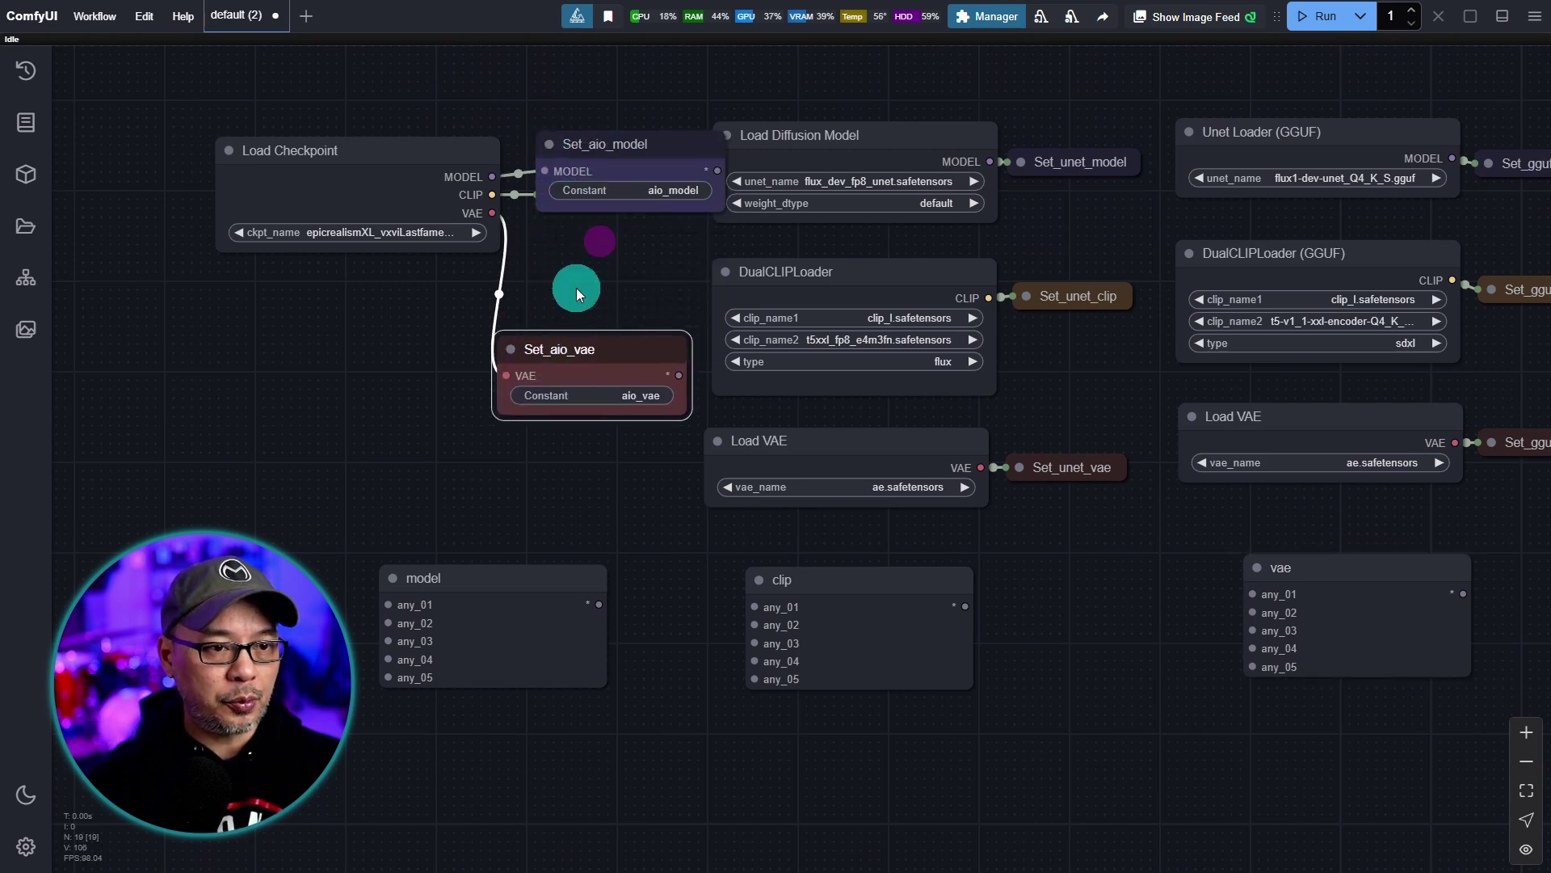
drag(605, 143, 586, 231)
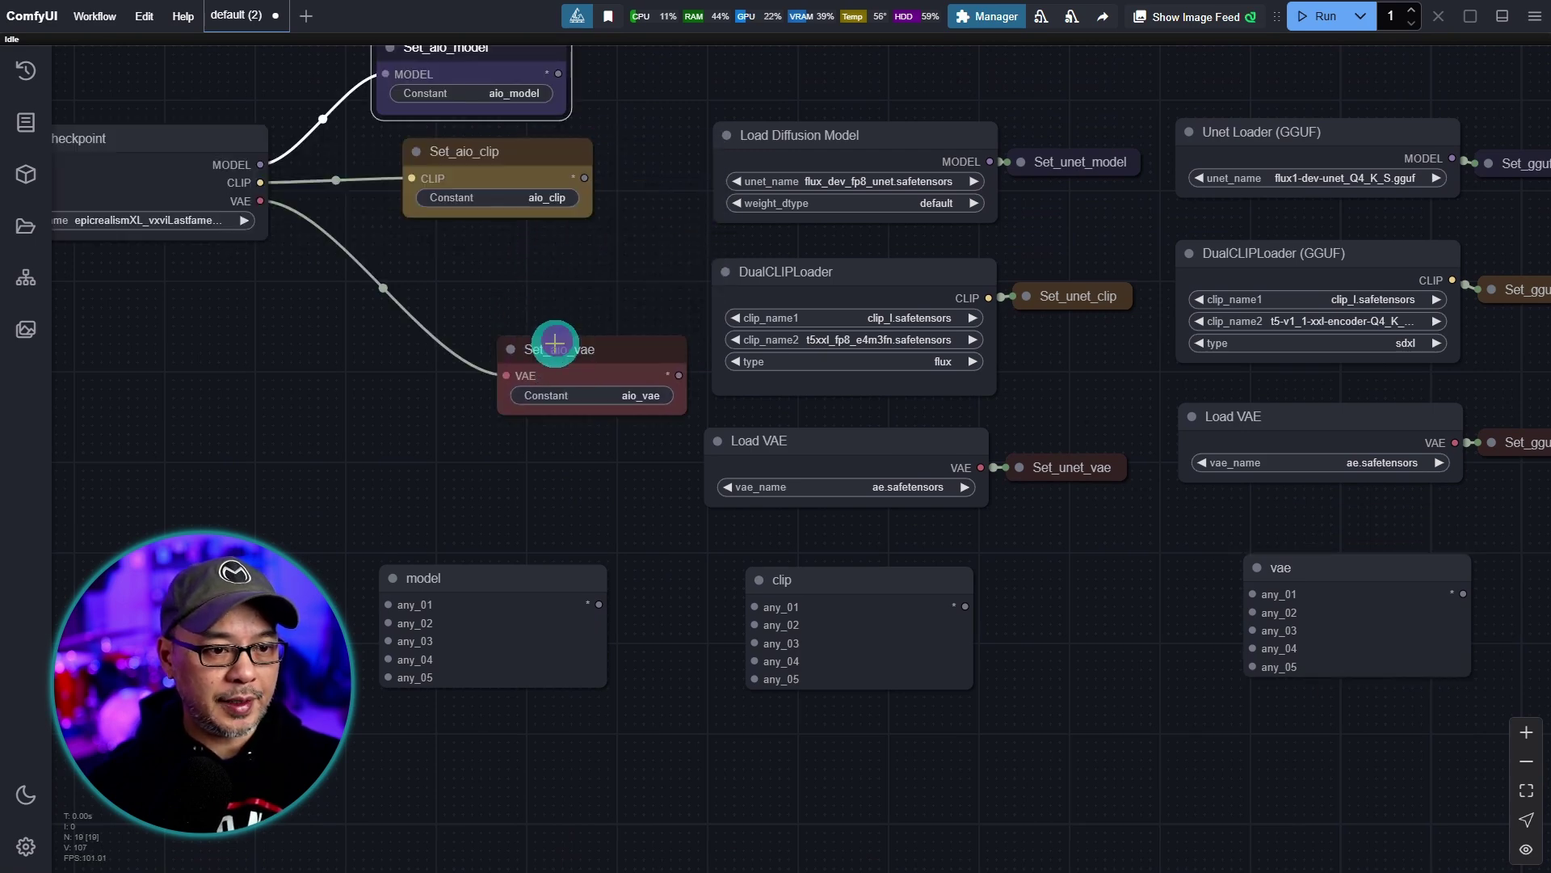
drag(554, 346, 416, 304)
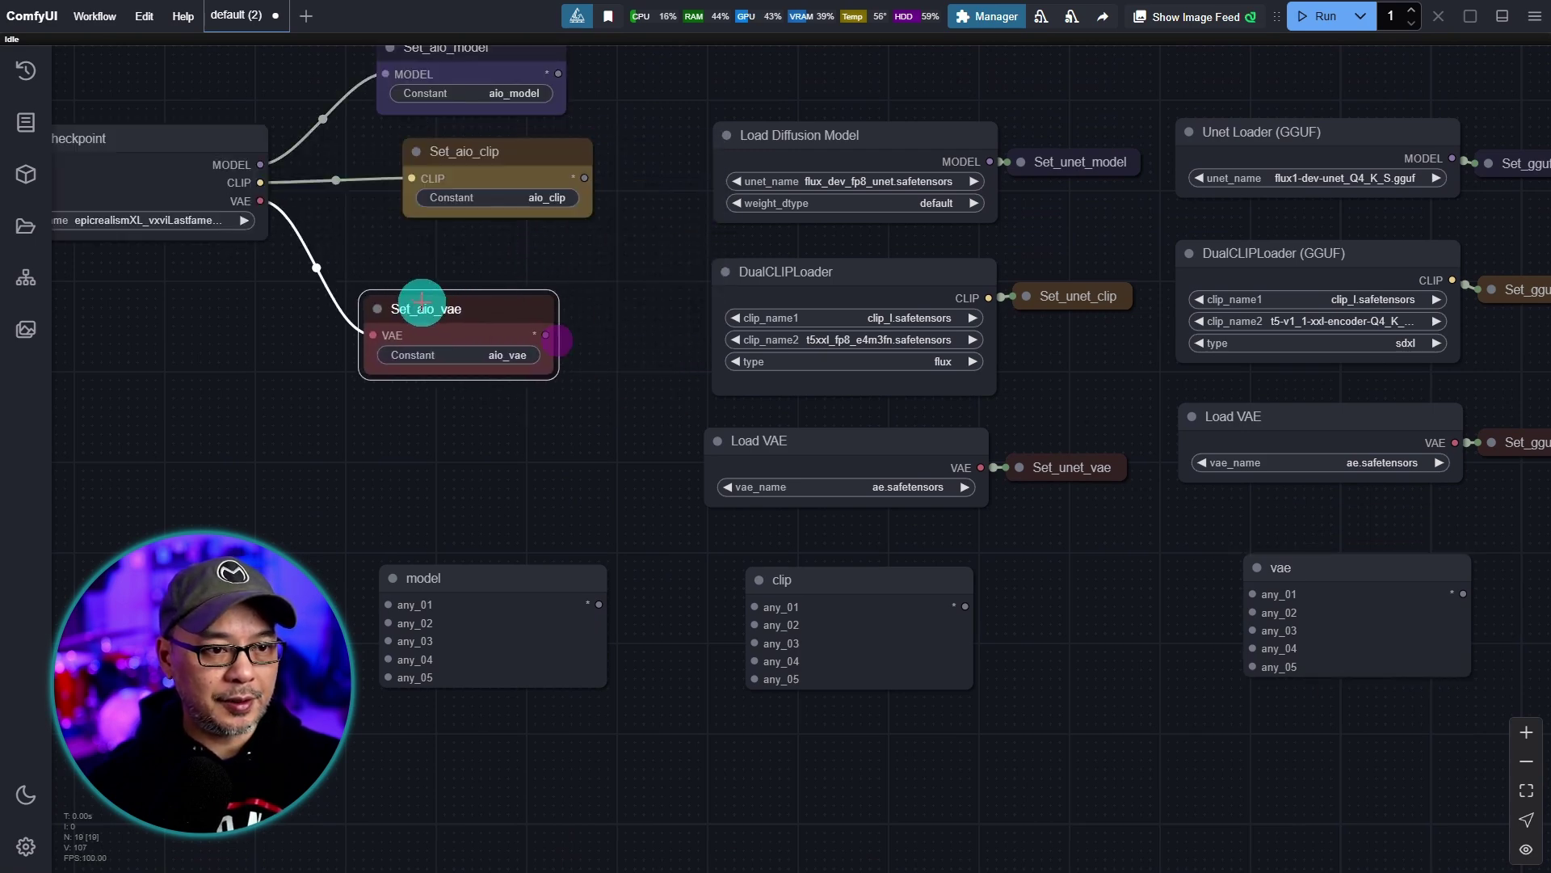
click(424, 166)
drag(424, 166, 416, 170)
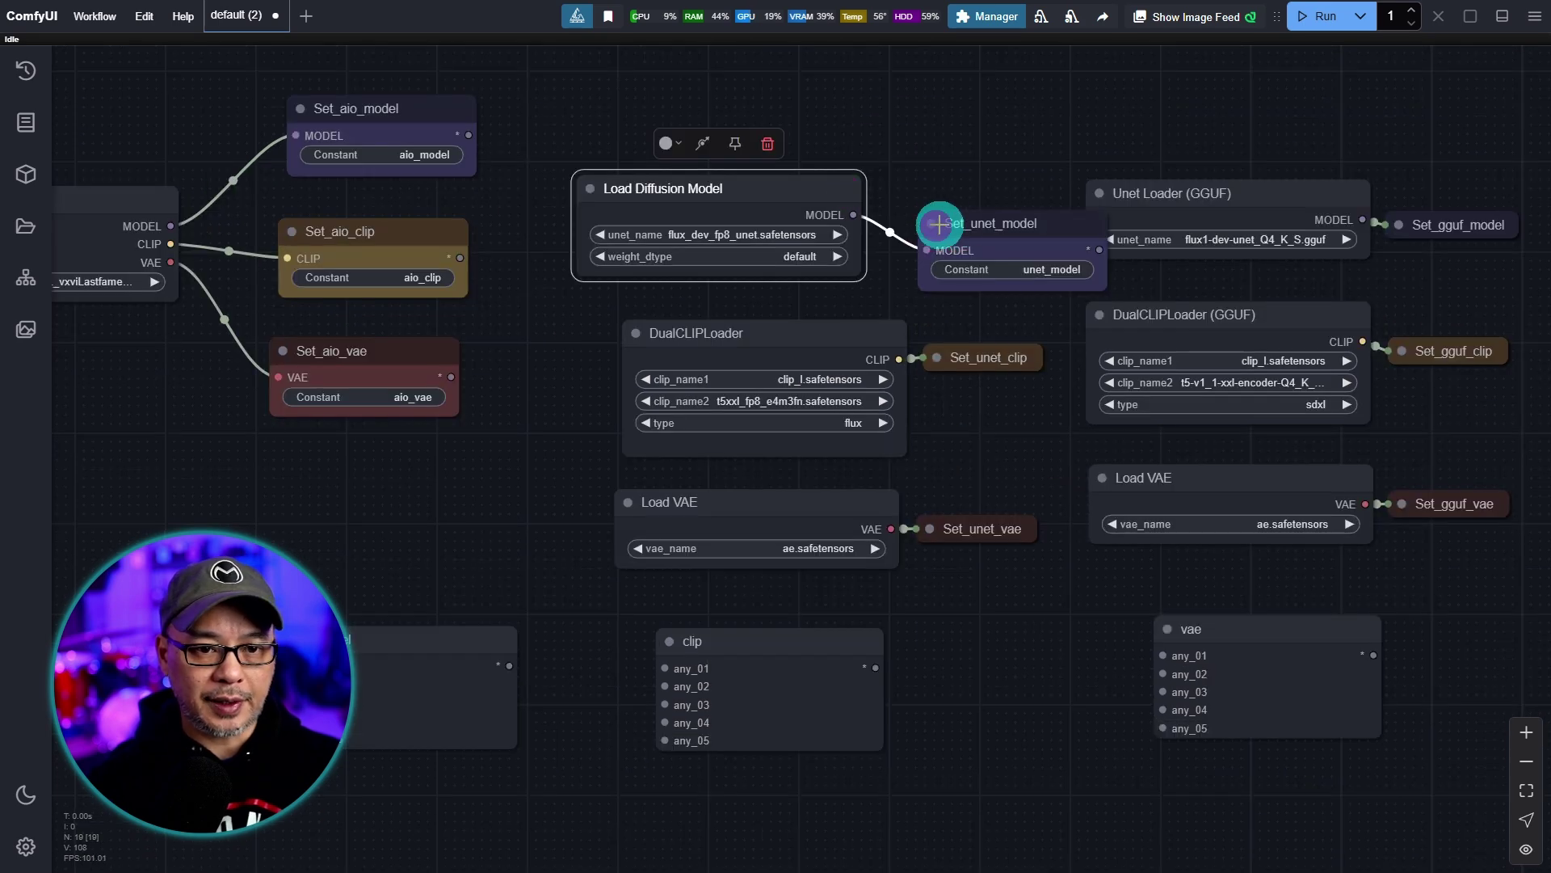
Arrange the unet setters beside their loaders and place the model switch below the aio setters.
drag(935, 225, 921, 95)
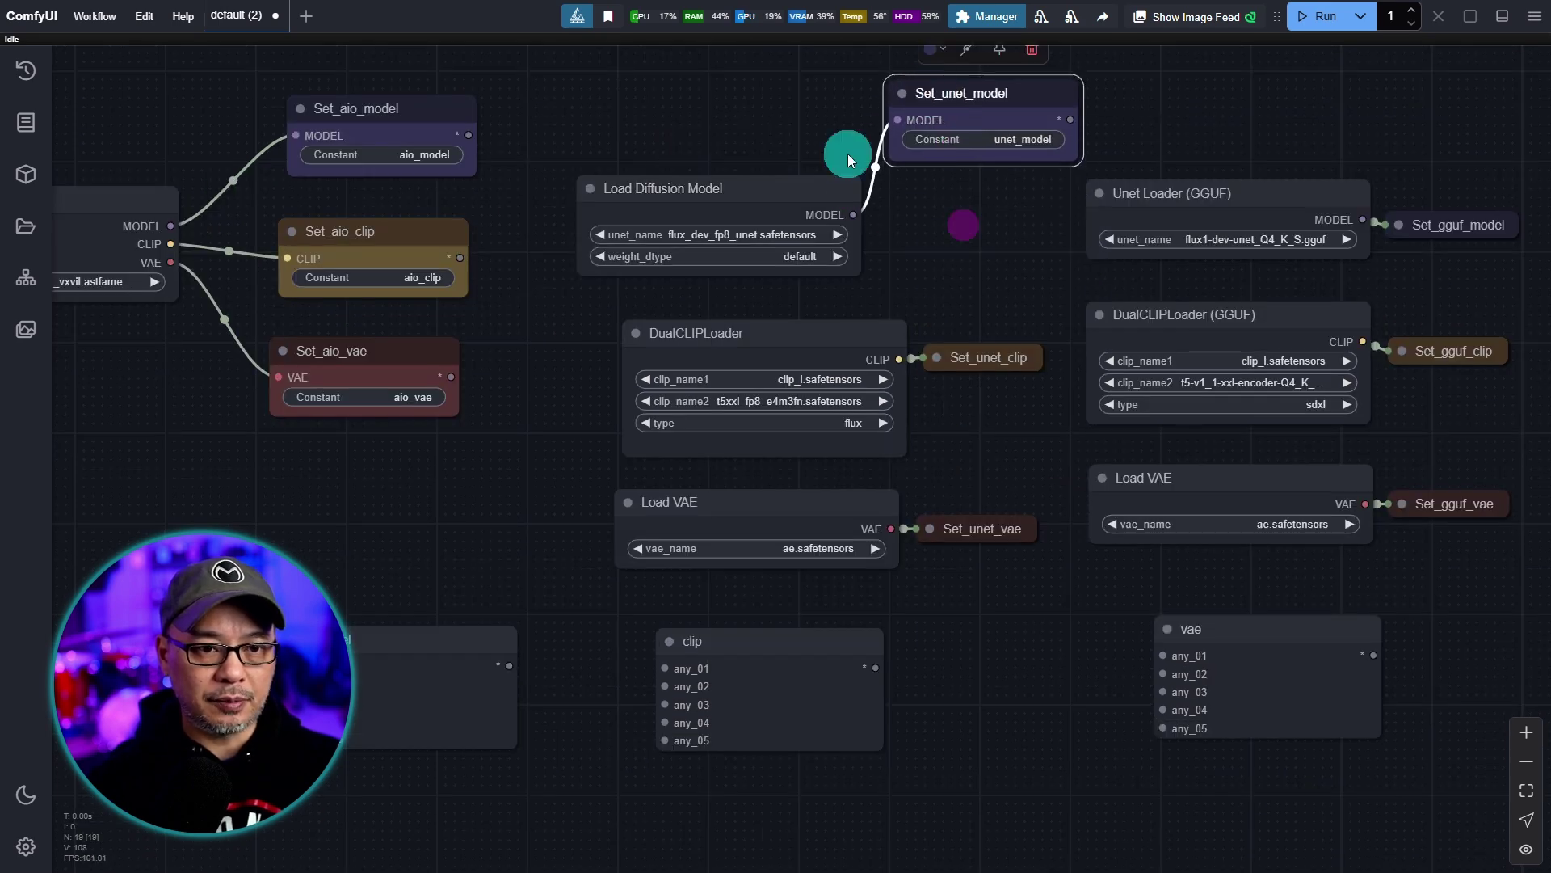
click(773, 176)
drag(726, 331, 656, 305)
click(935, 356)
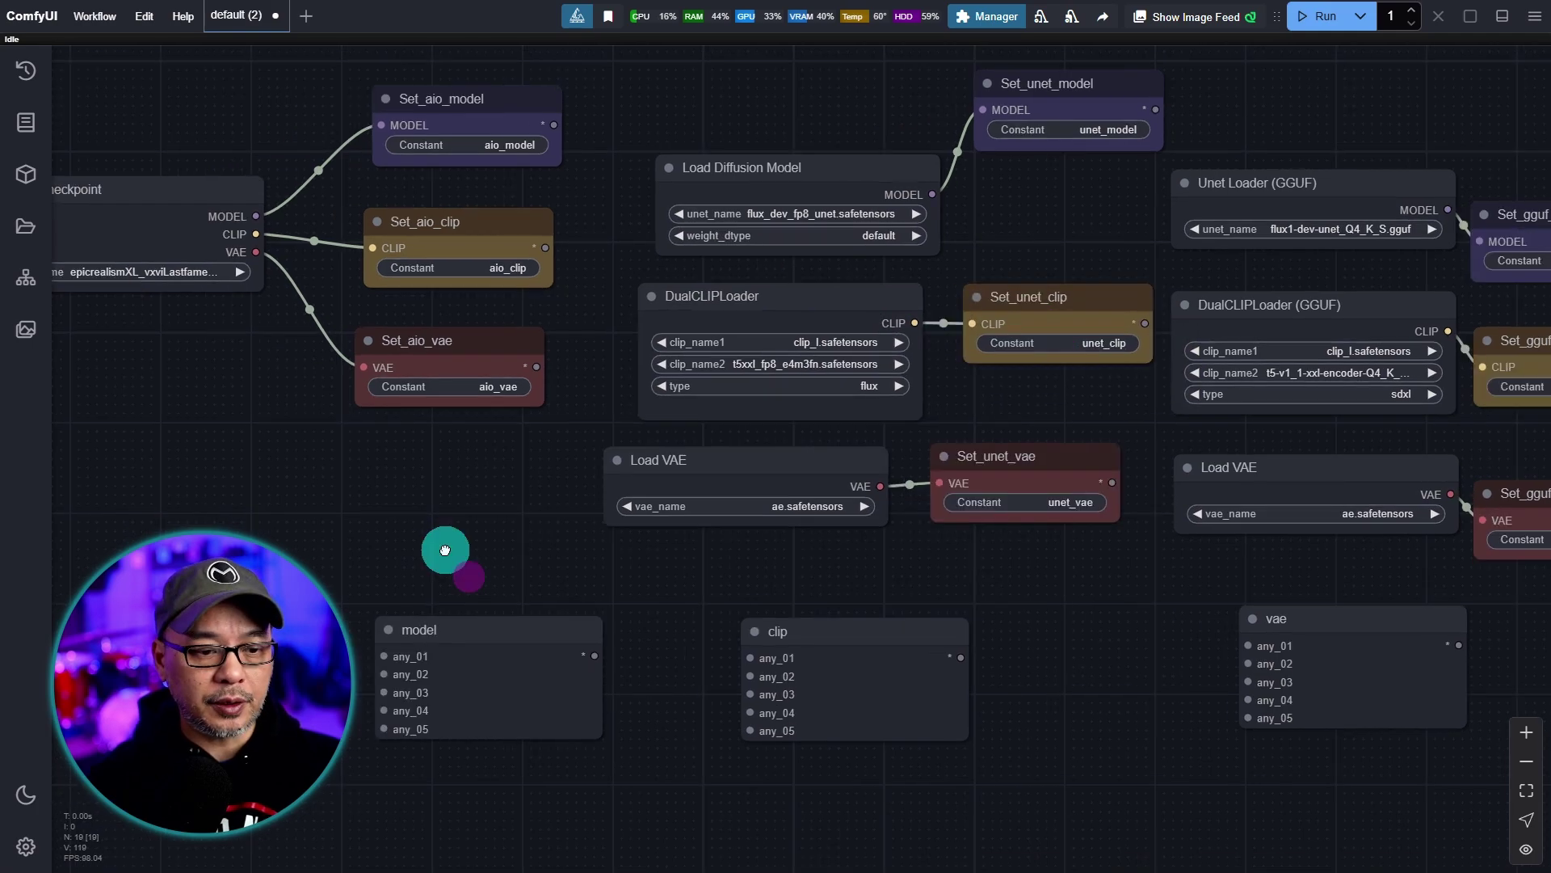
drag(444, 544, 381, 589)
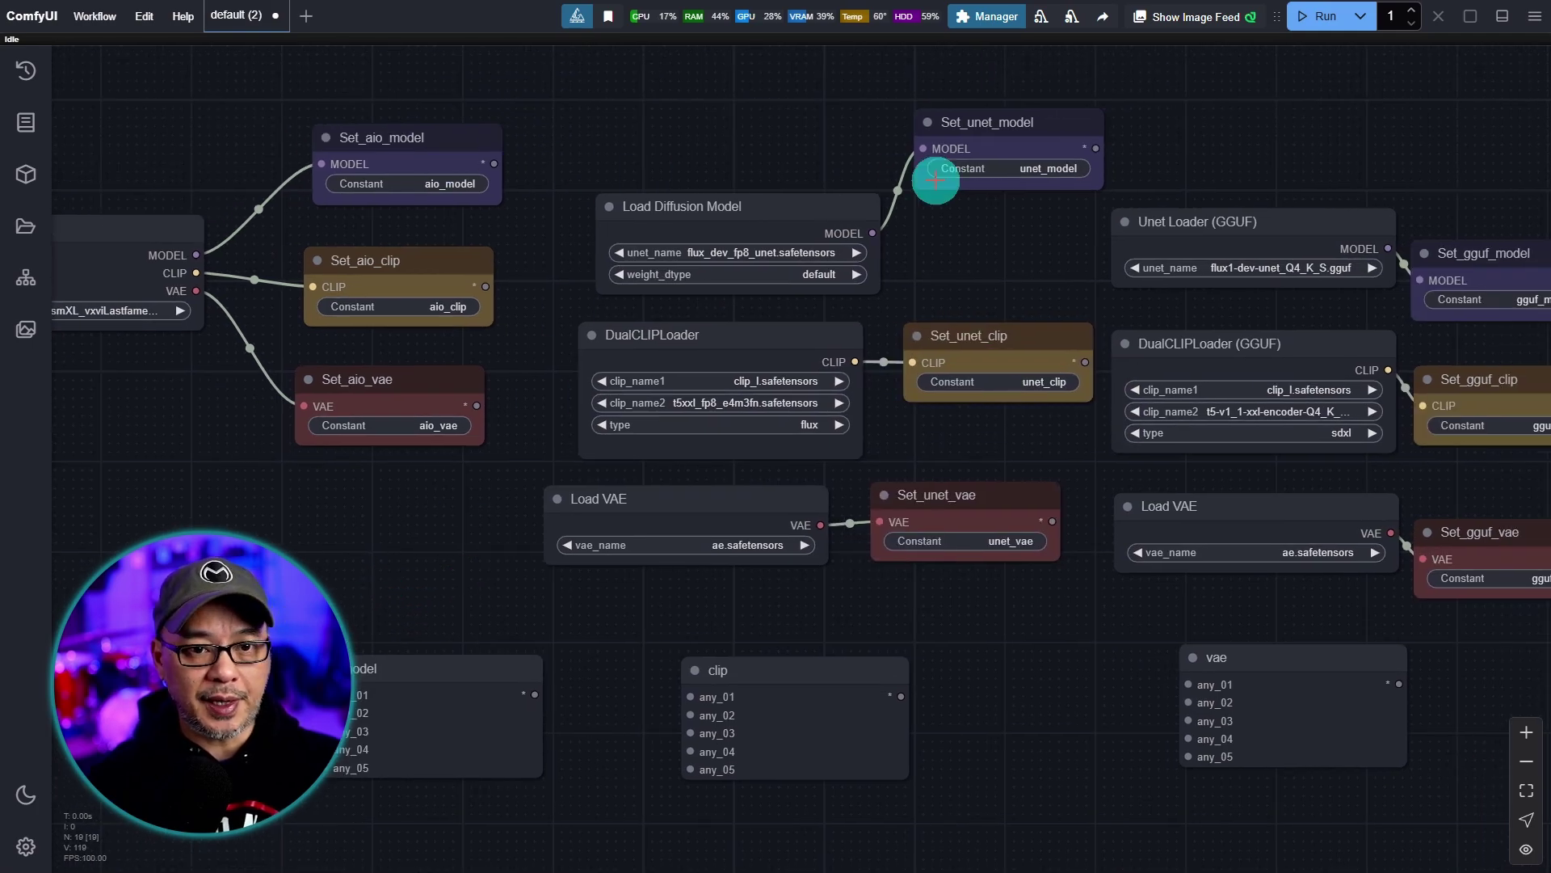
drag(935, 180, 812, 185)
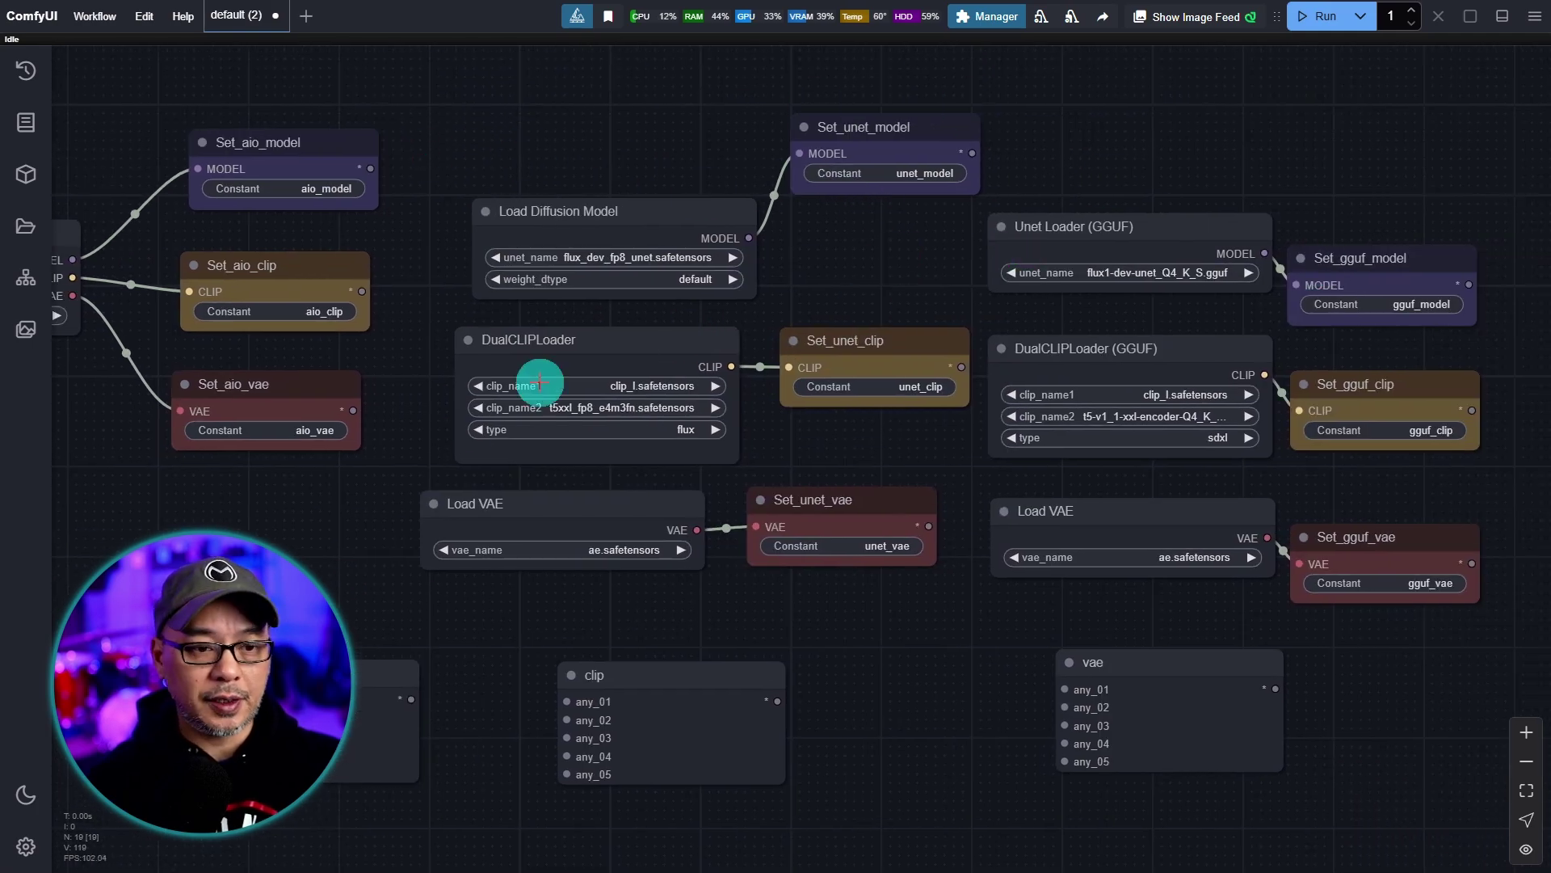
drag(804, 335, 658, 336)
mouse_move(967, 98)
mouse_down()
mouse_move(1007, 118)
mouse_move(755, 434)
mouse_move(671, 561)
mouse_move(682, 574)
mouse_move(937, 104)
mouse_up()
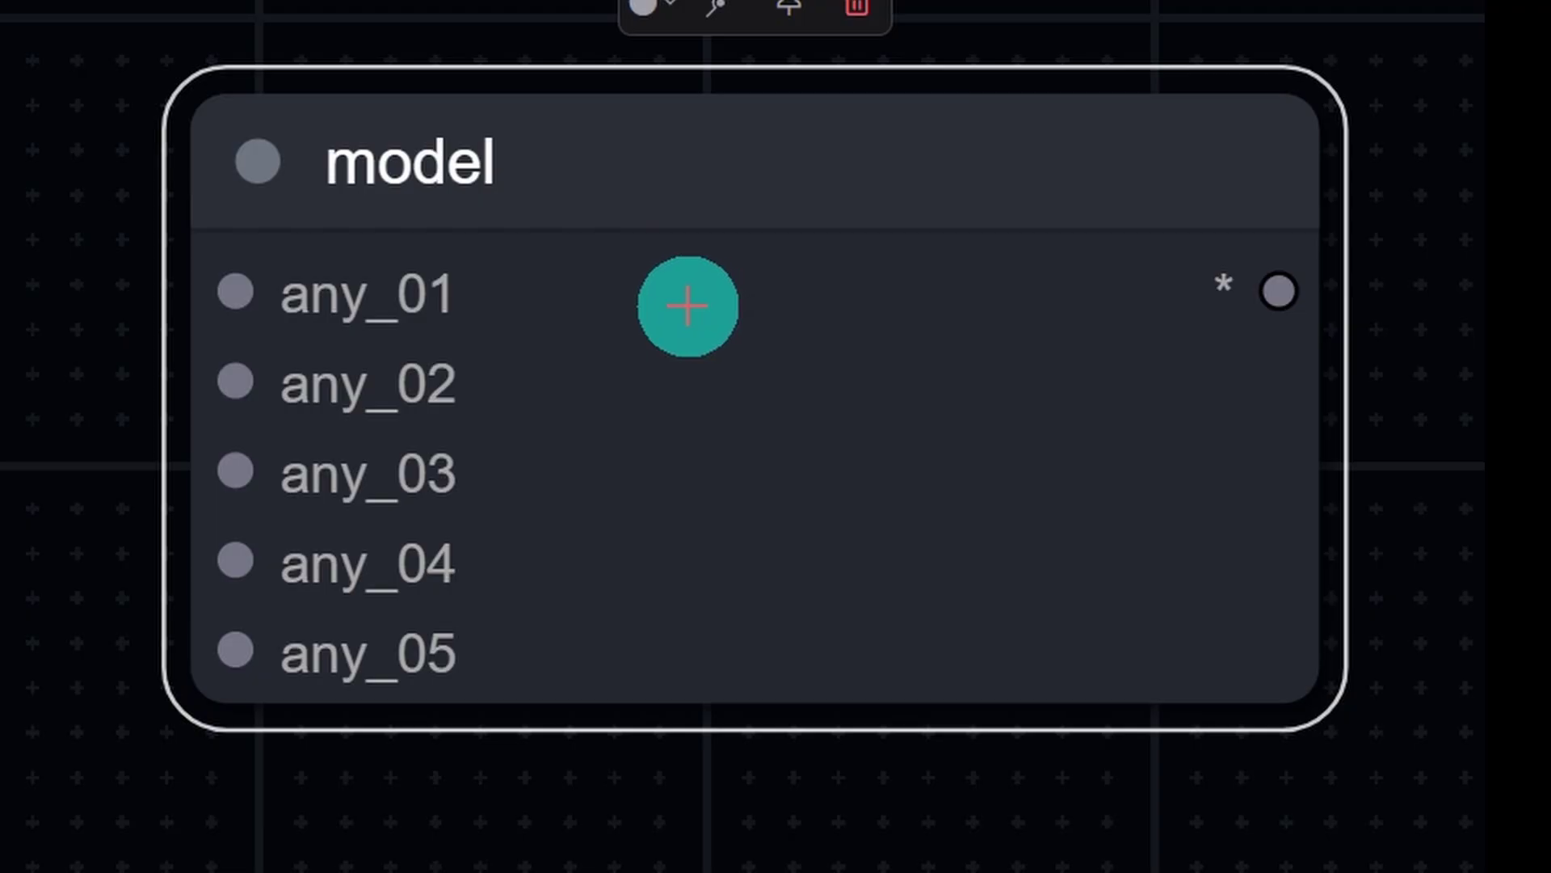
Add a Get node beside the model switch and clone it into three stacked copies.
right_click(768, 586)
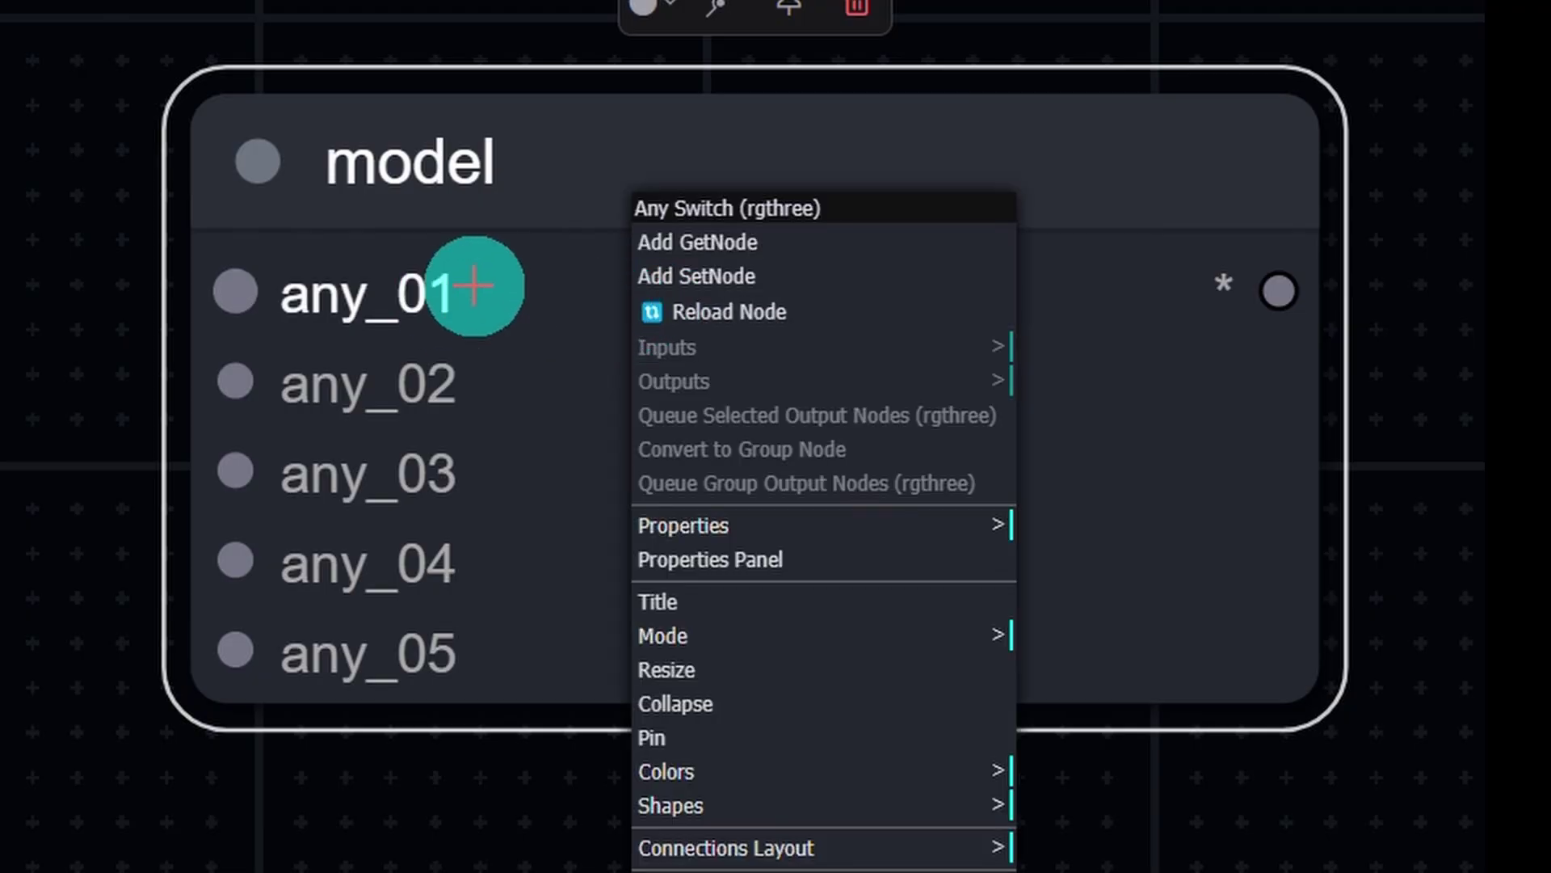
click(757, 258)
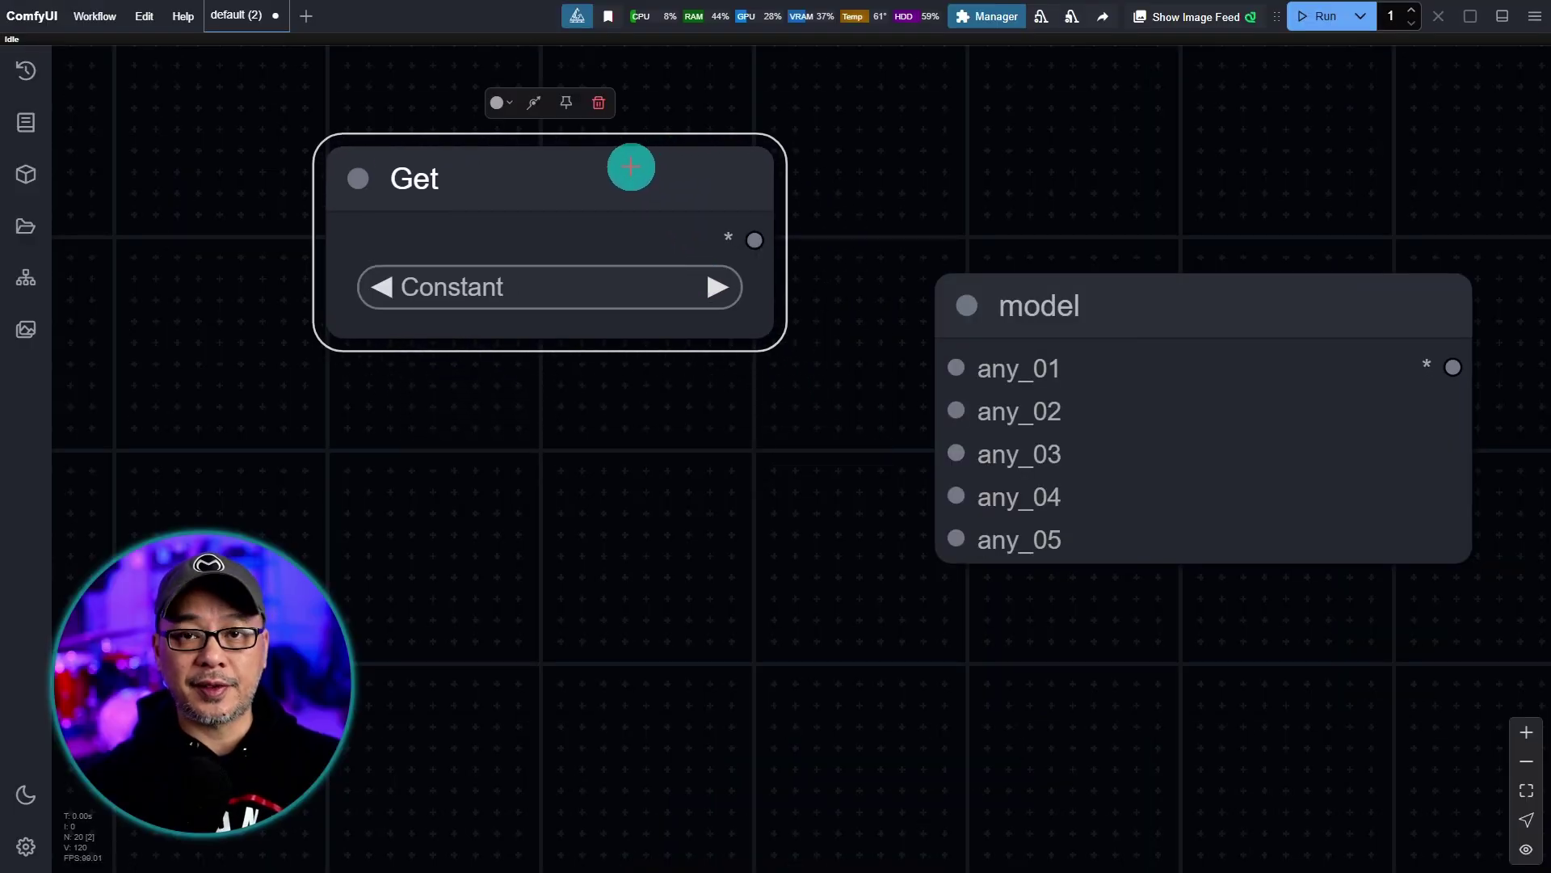
drag(623, 202, 595, 654)
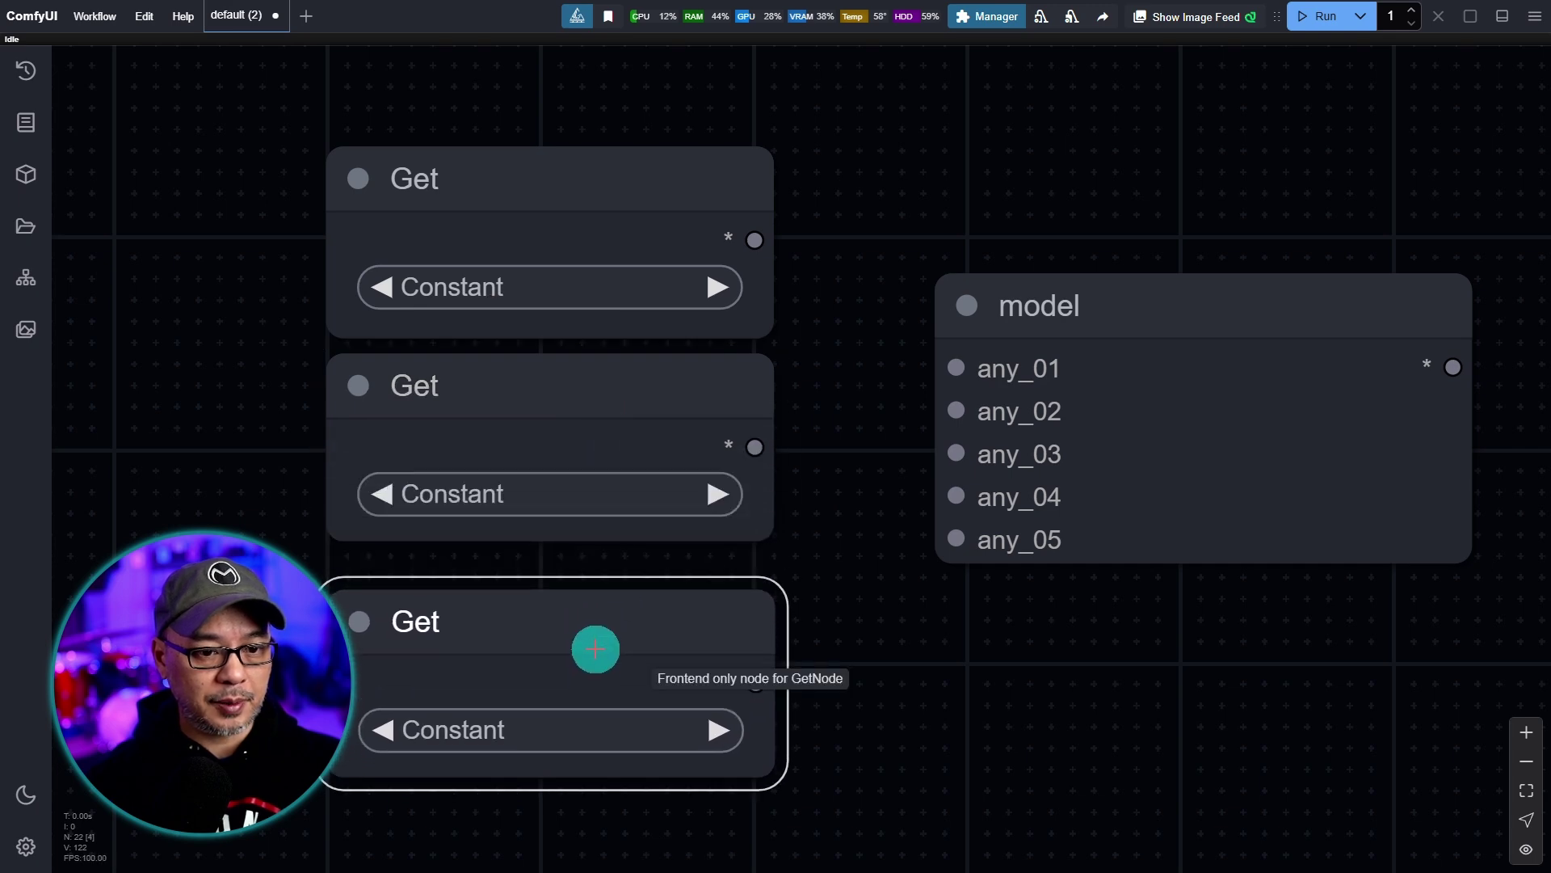
drag(866, 211, 1383, 194)
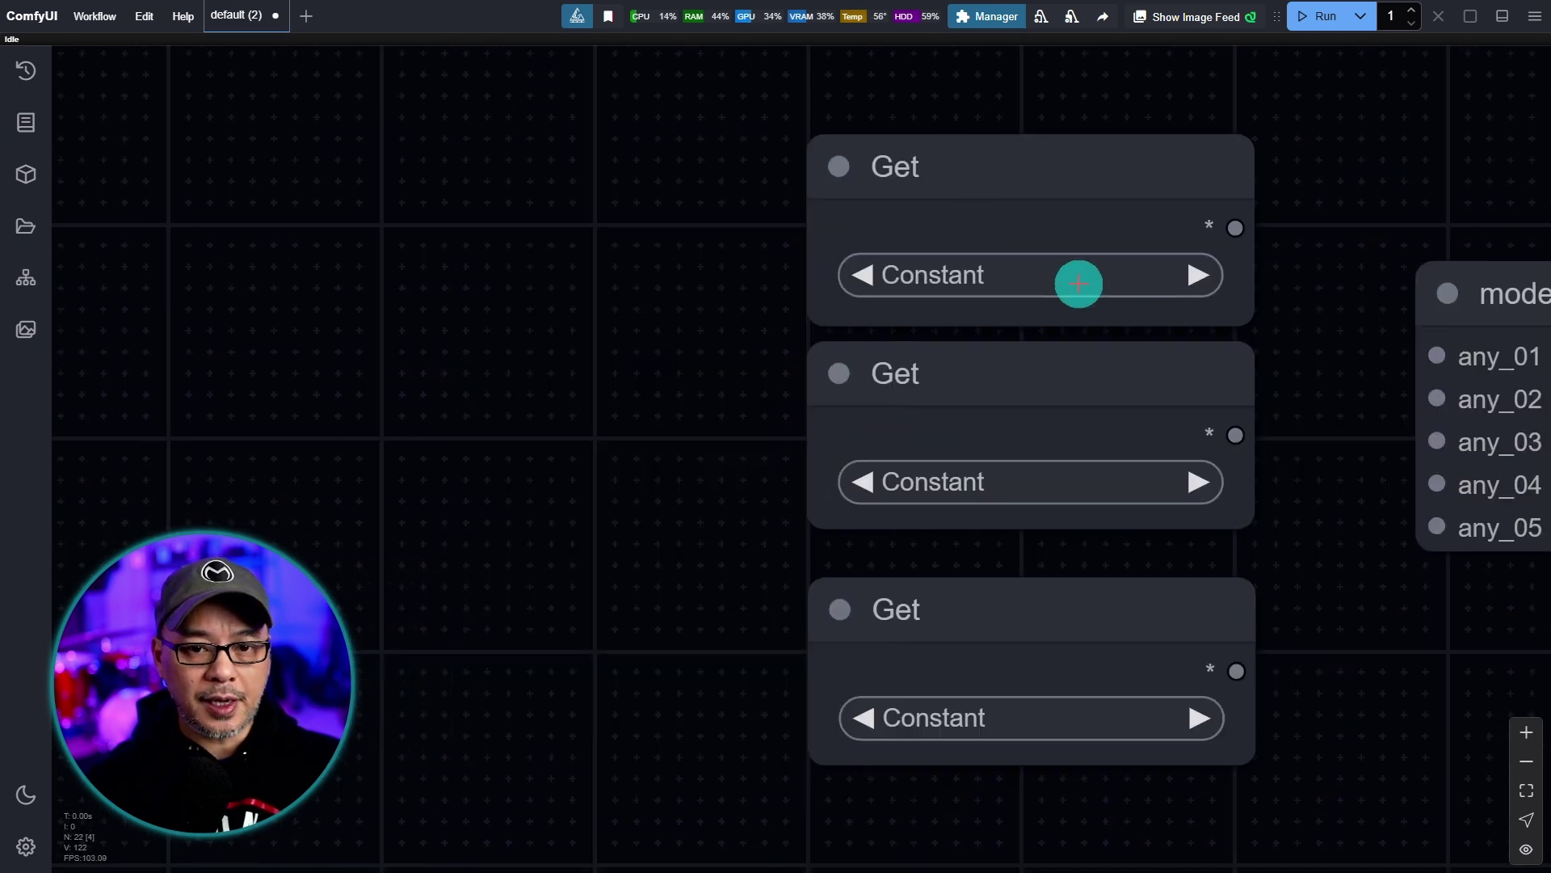
Set the Get nodes to read aio_model, unet_model and gguf_model.
click(1077, 280)
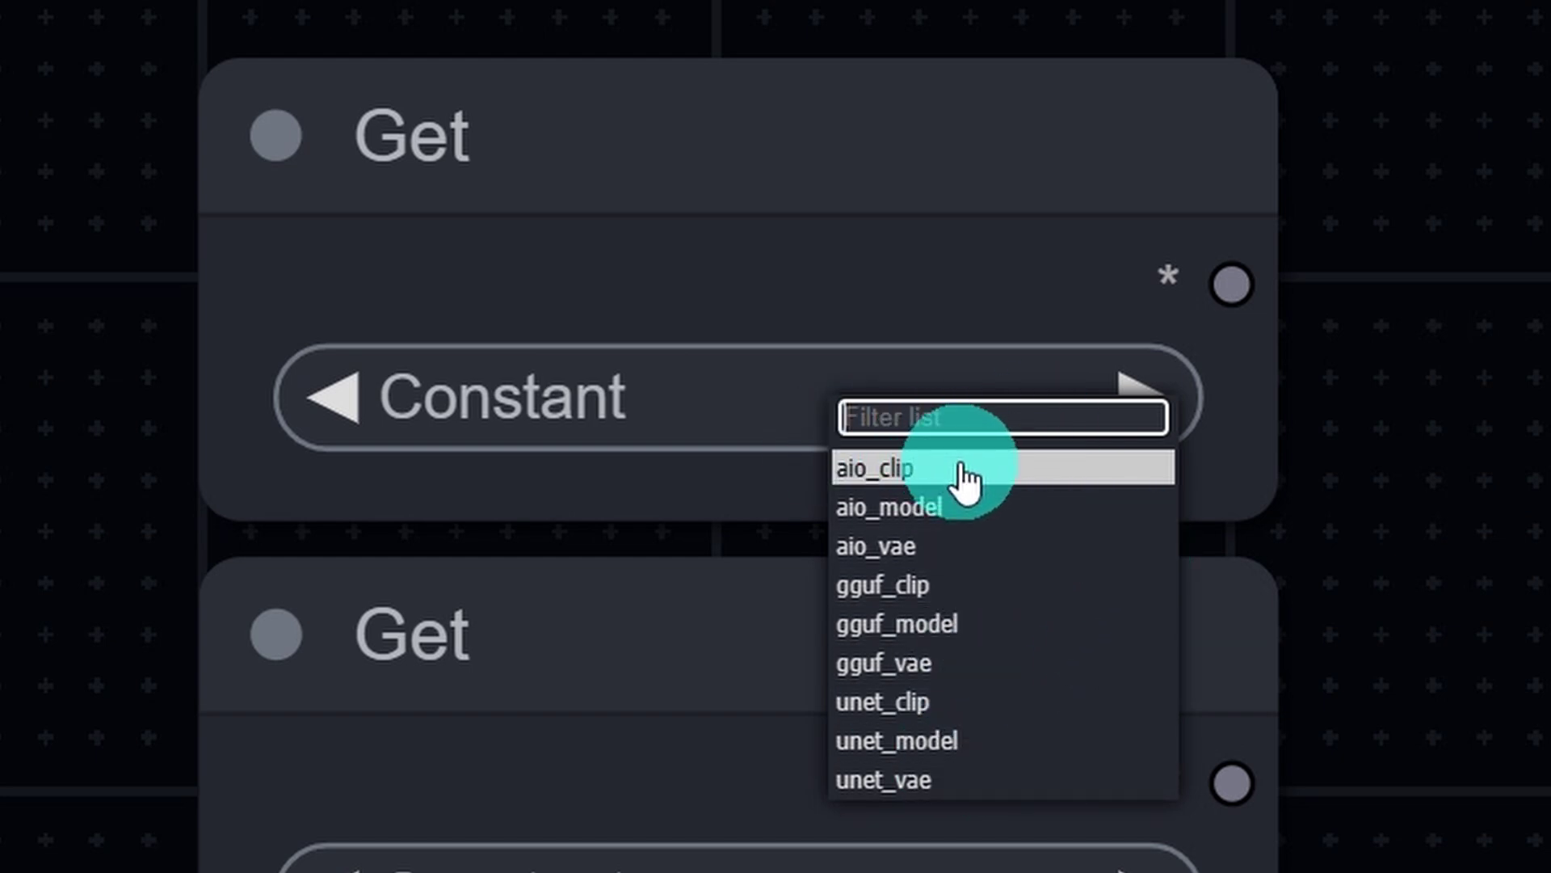
click(1011, 508)
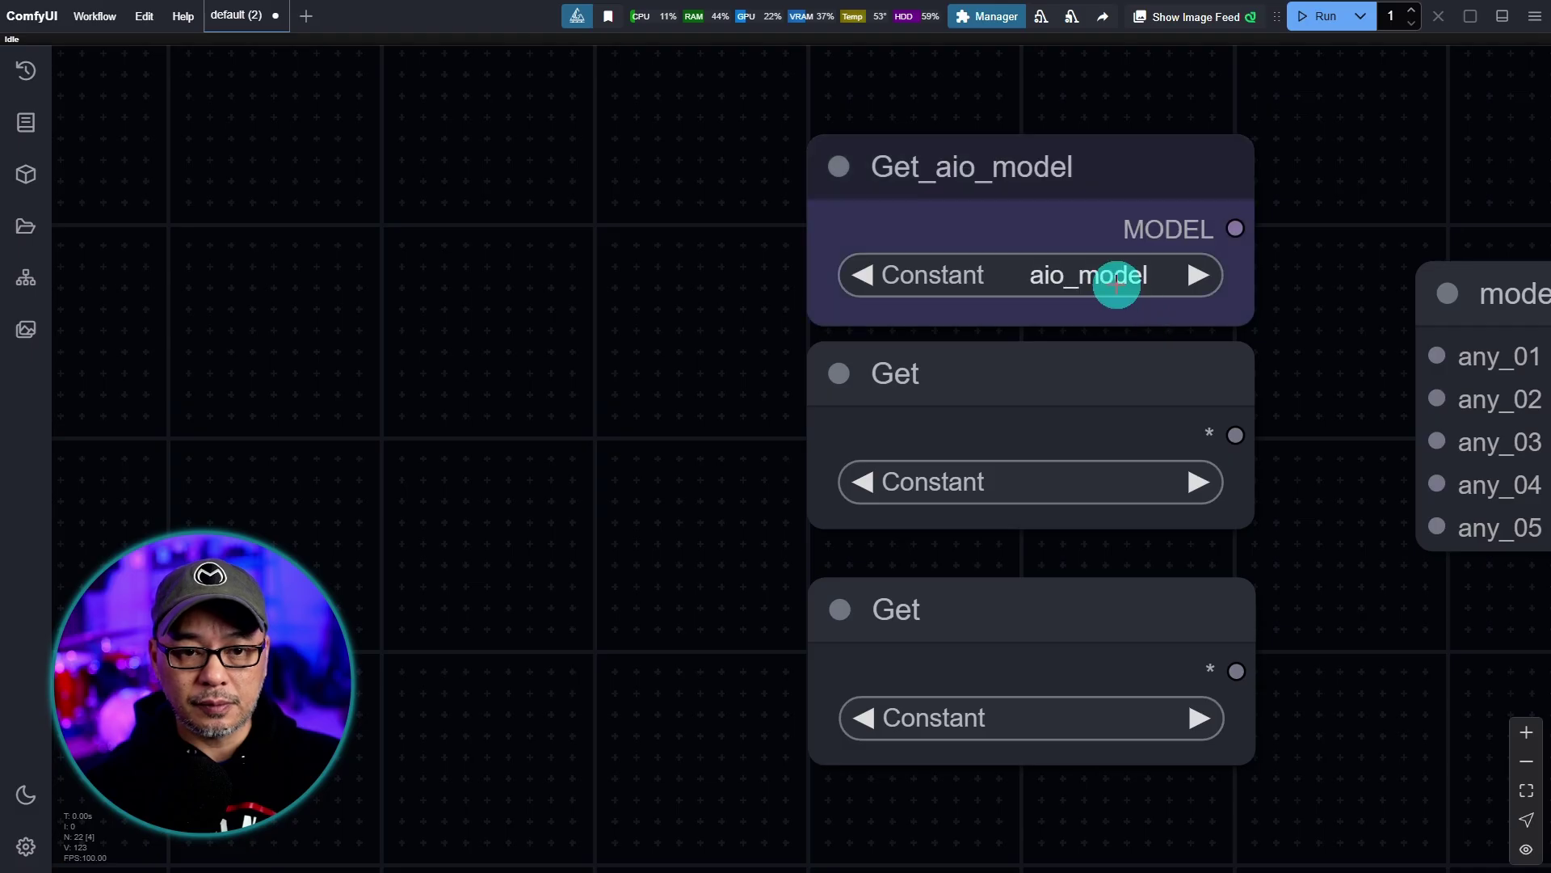
click(1147, 483)
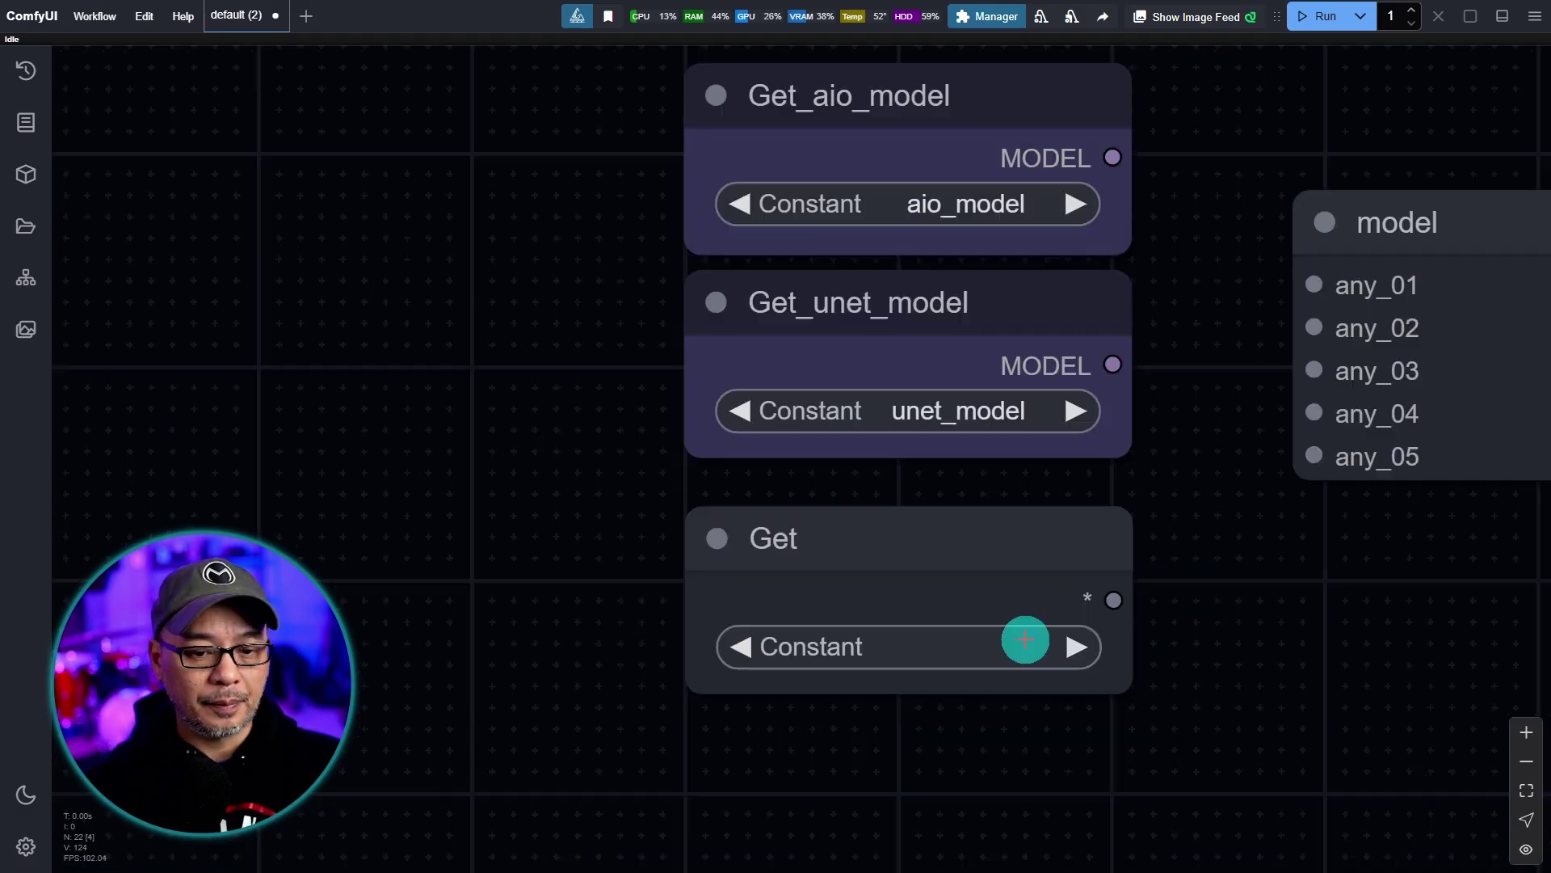
click(1026, 641)
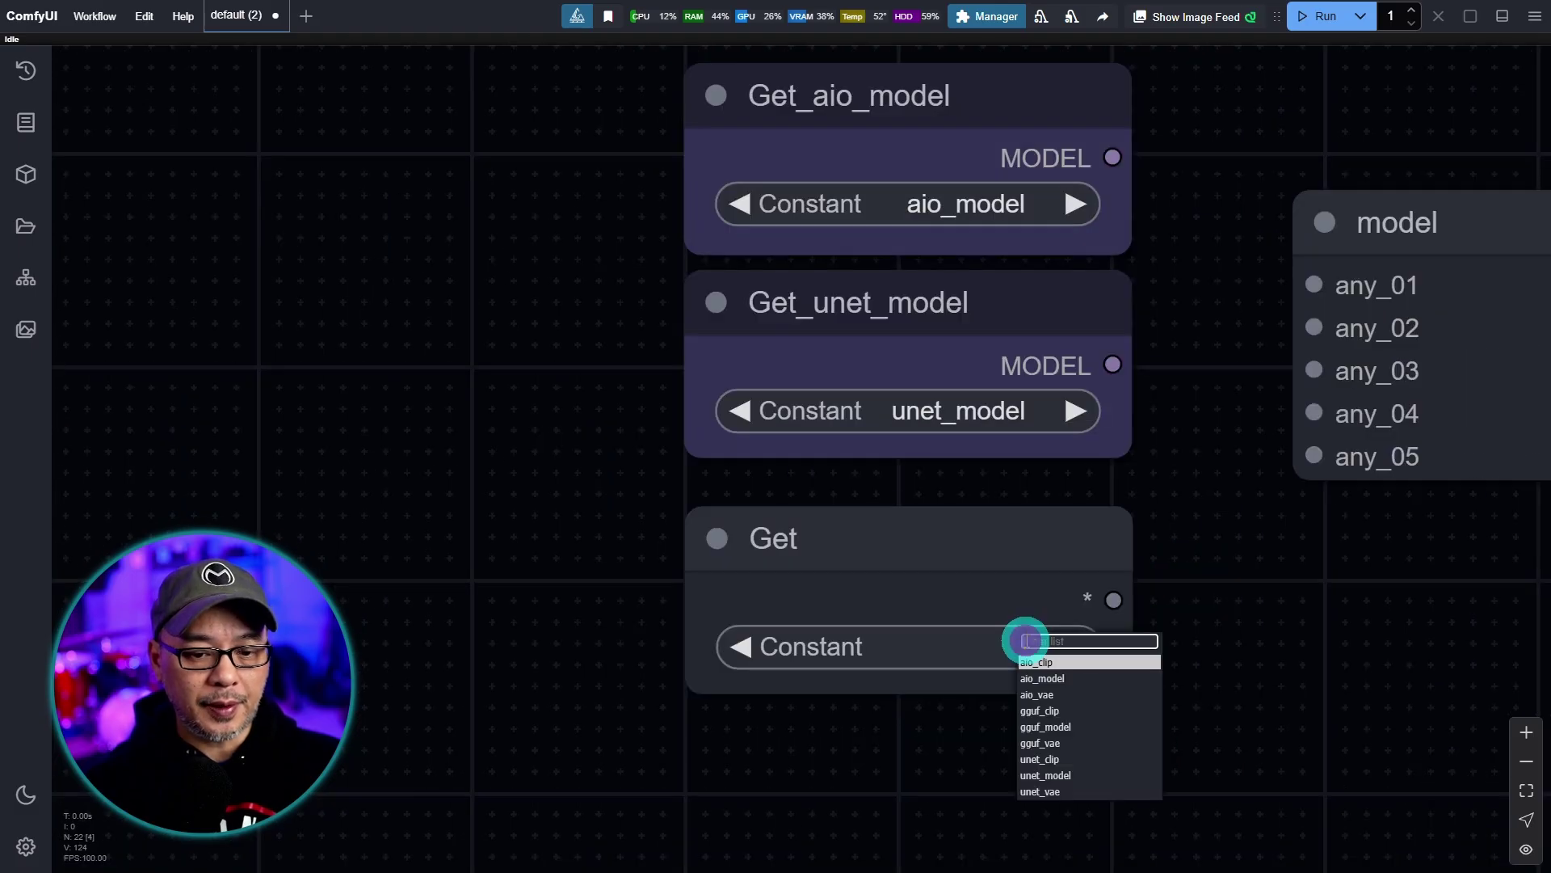
click(1103, 727)
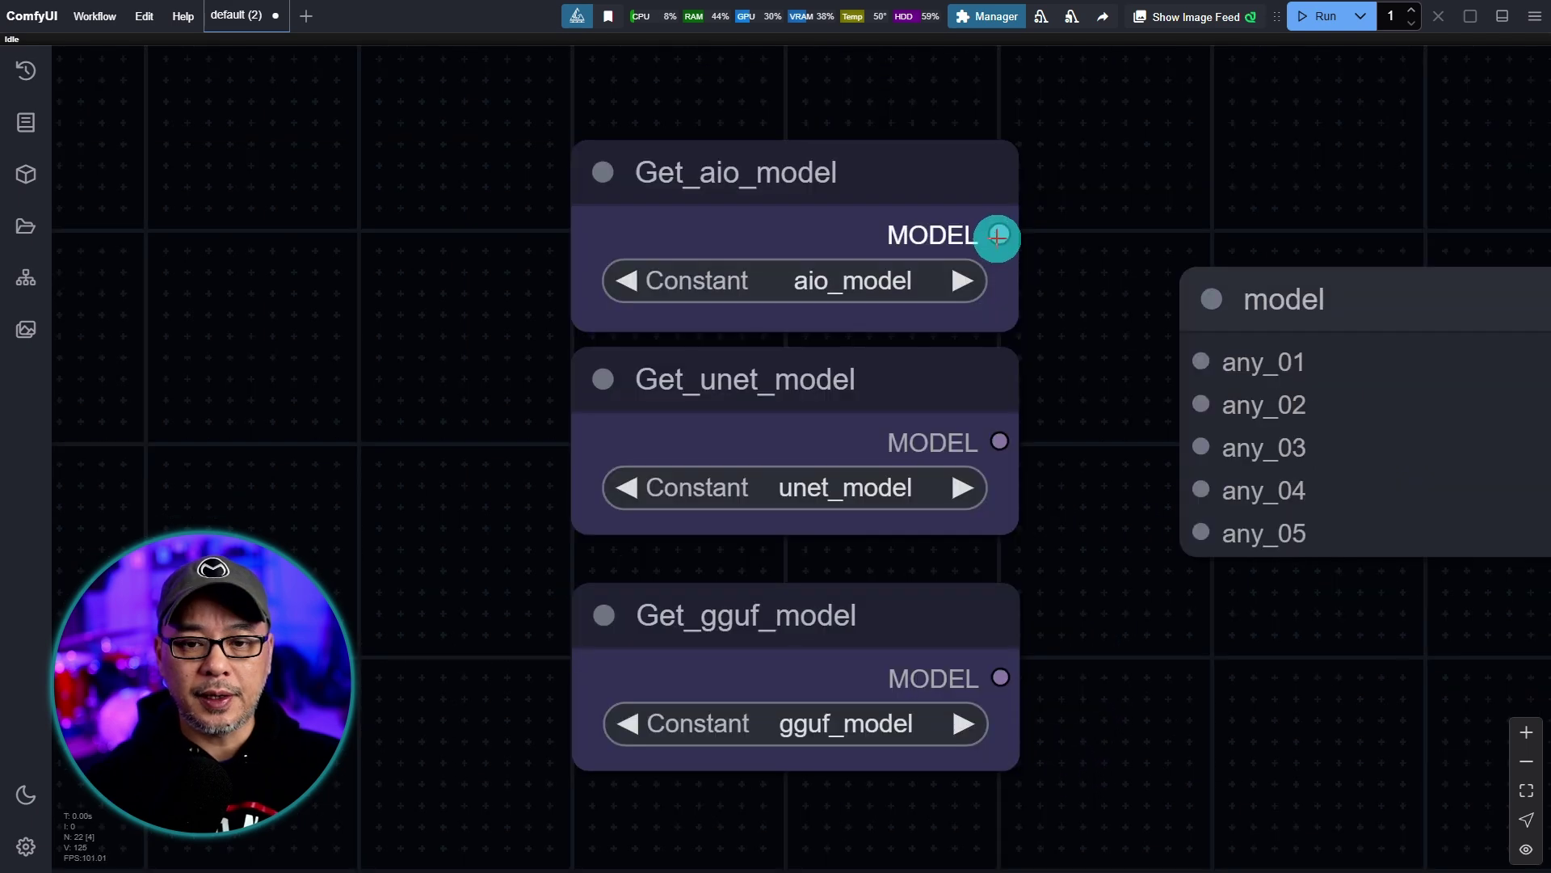
Connect Get_aio_model, Get_unet_model and Get_gguf_model to the model switch's any_01–any_03.
drag(1000, 234, 1210, 372)
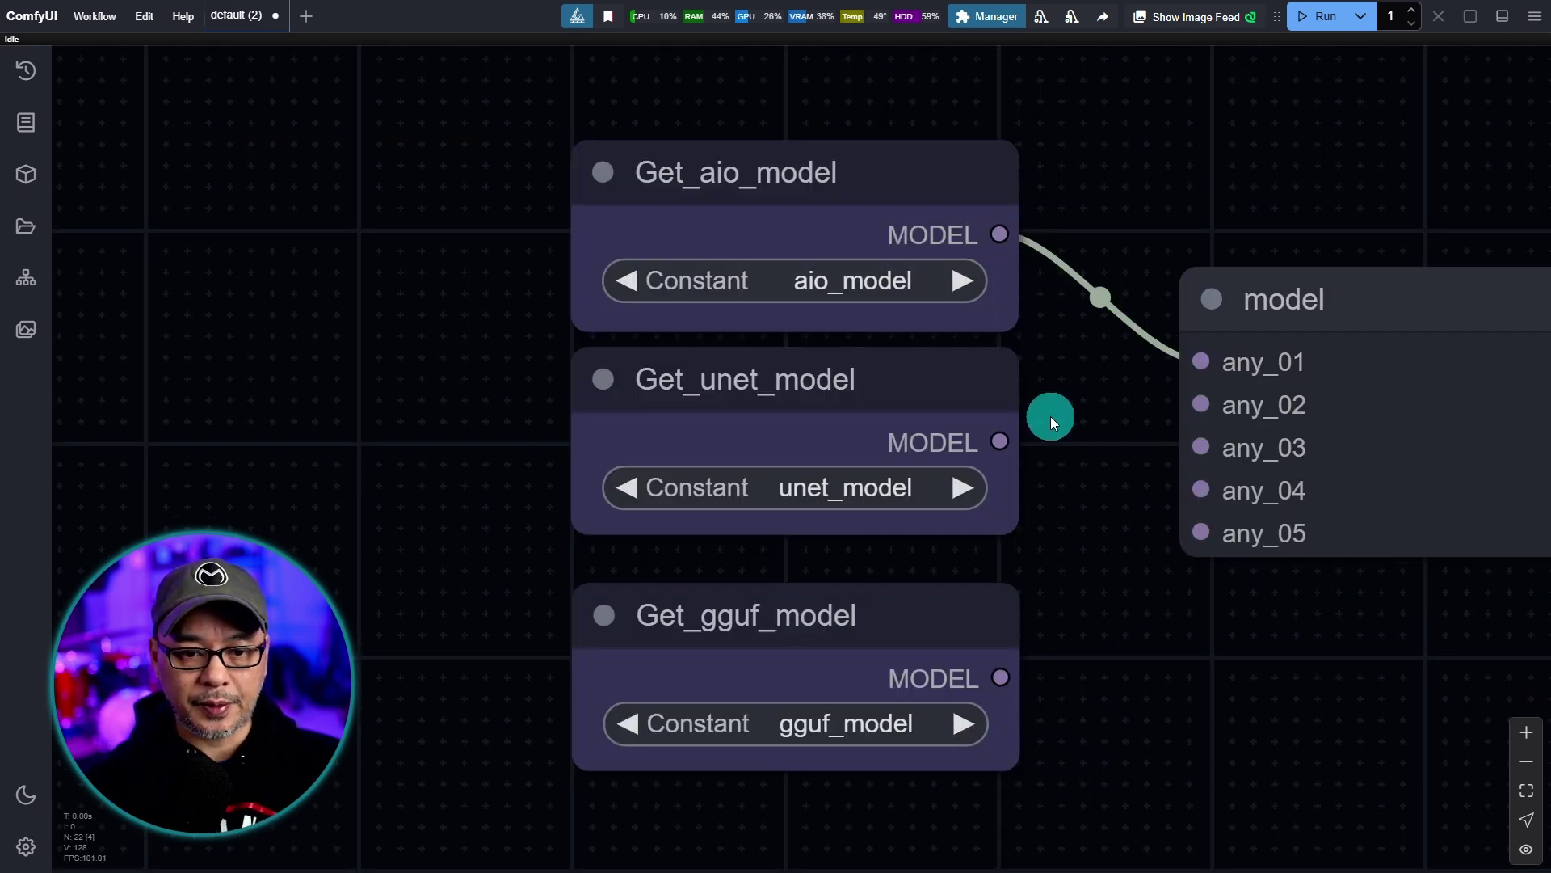
drag(1000, 440, 1201, 404)
drag(1000, 677, 1201, 447)
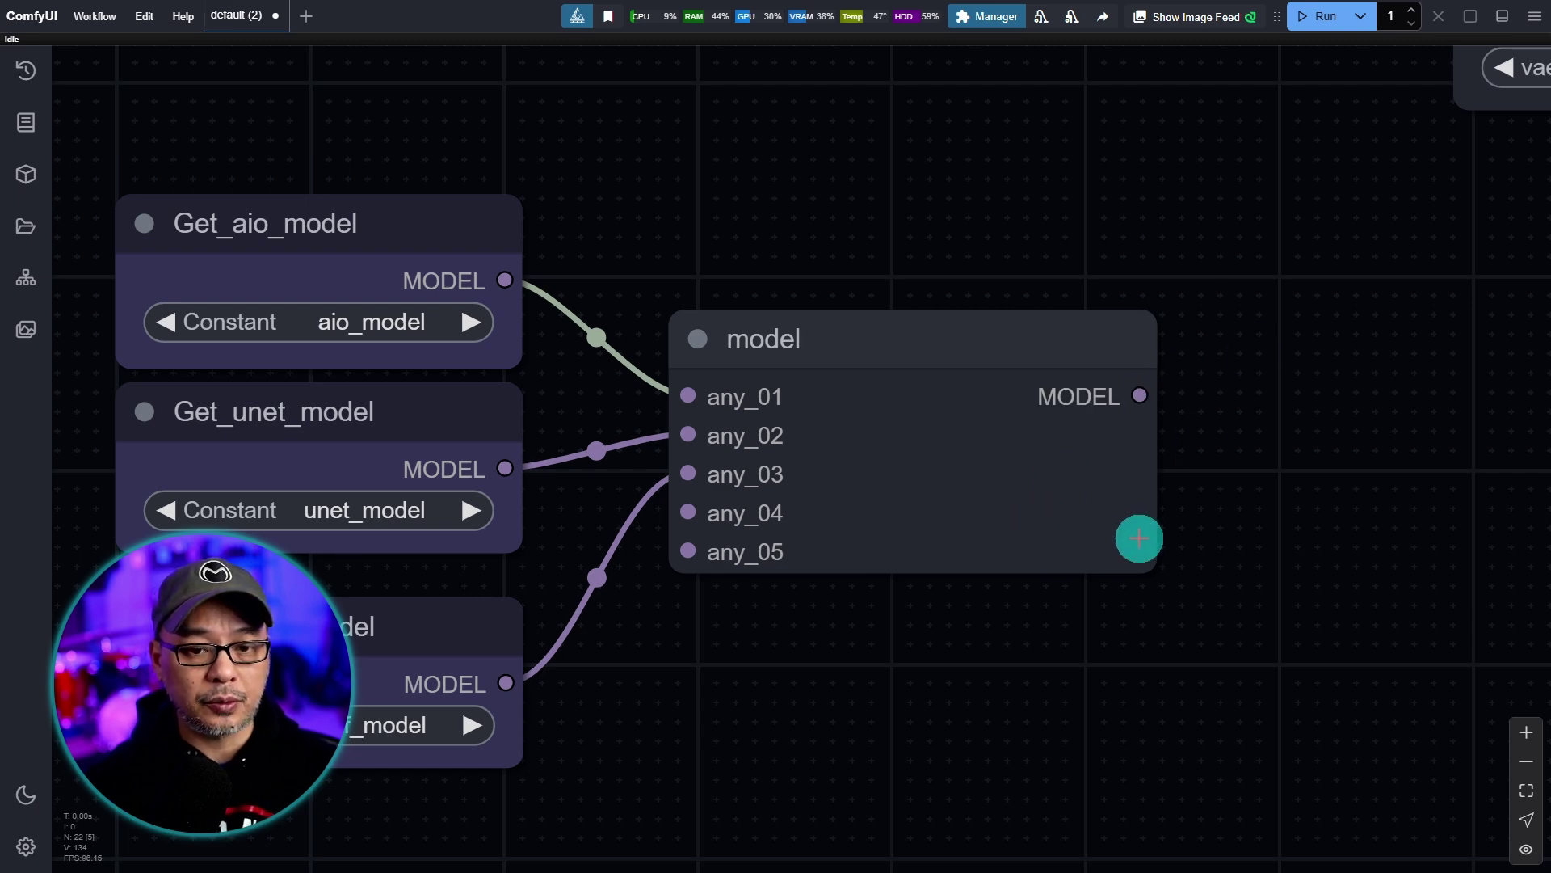
Add a Set node named model and link the switch's MODEL output to it.
right_click(992, 414)
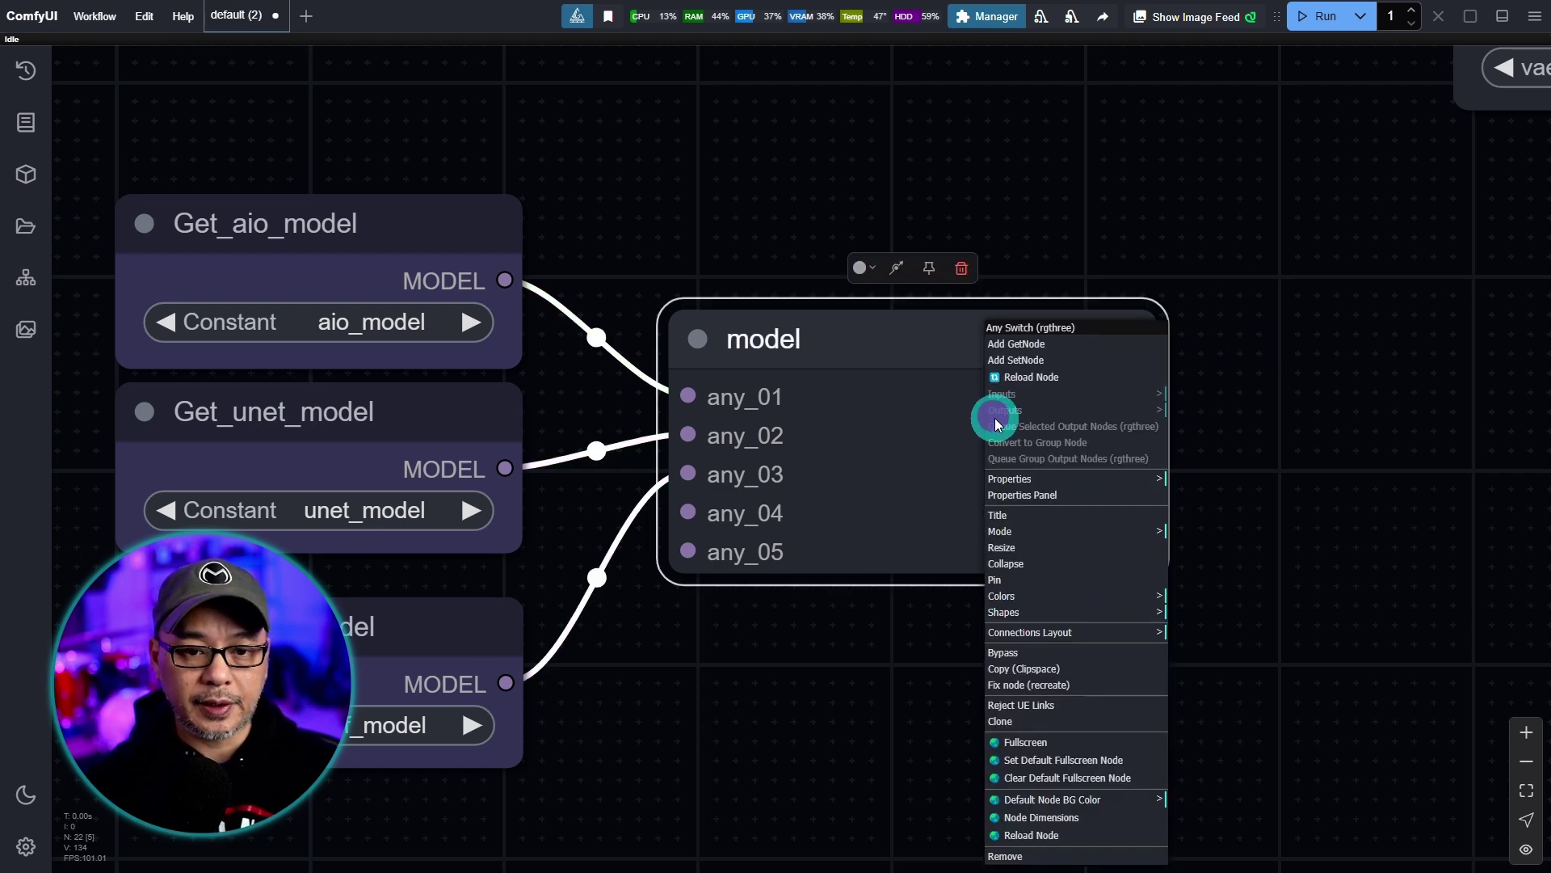
click(1029, 364)
drag(1350, 619, 1042, 564)
click(1095, 392)
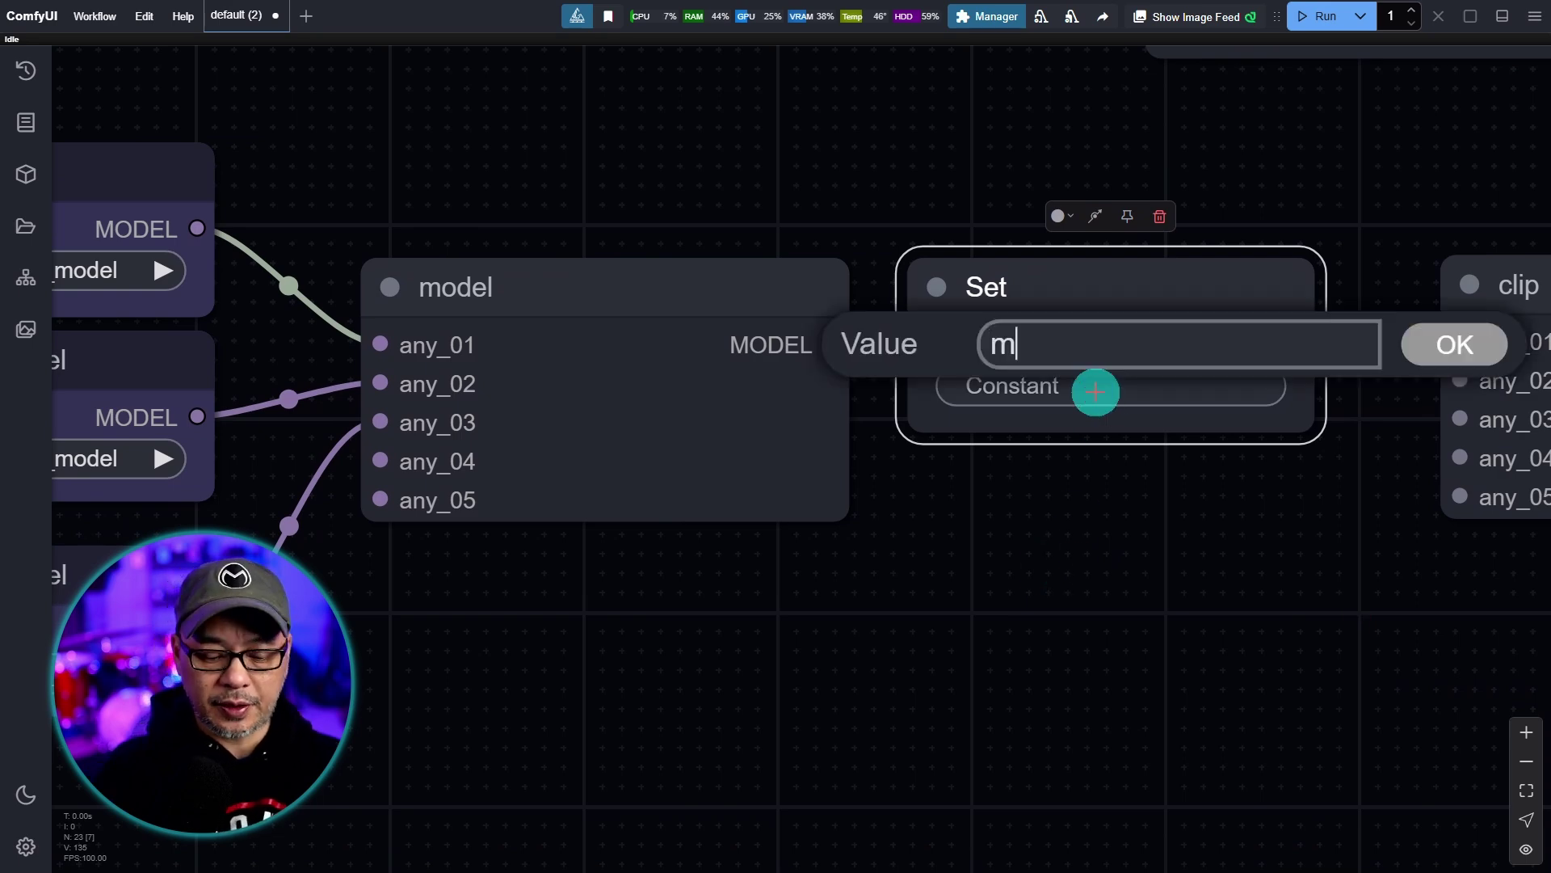
key(Return)
drag(832, 343, 940, 348)
scroll(913, 405, down, 2)
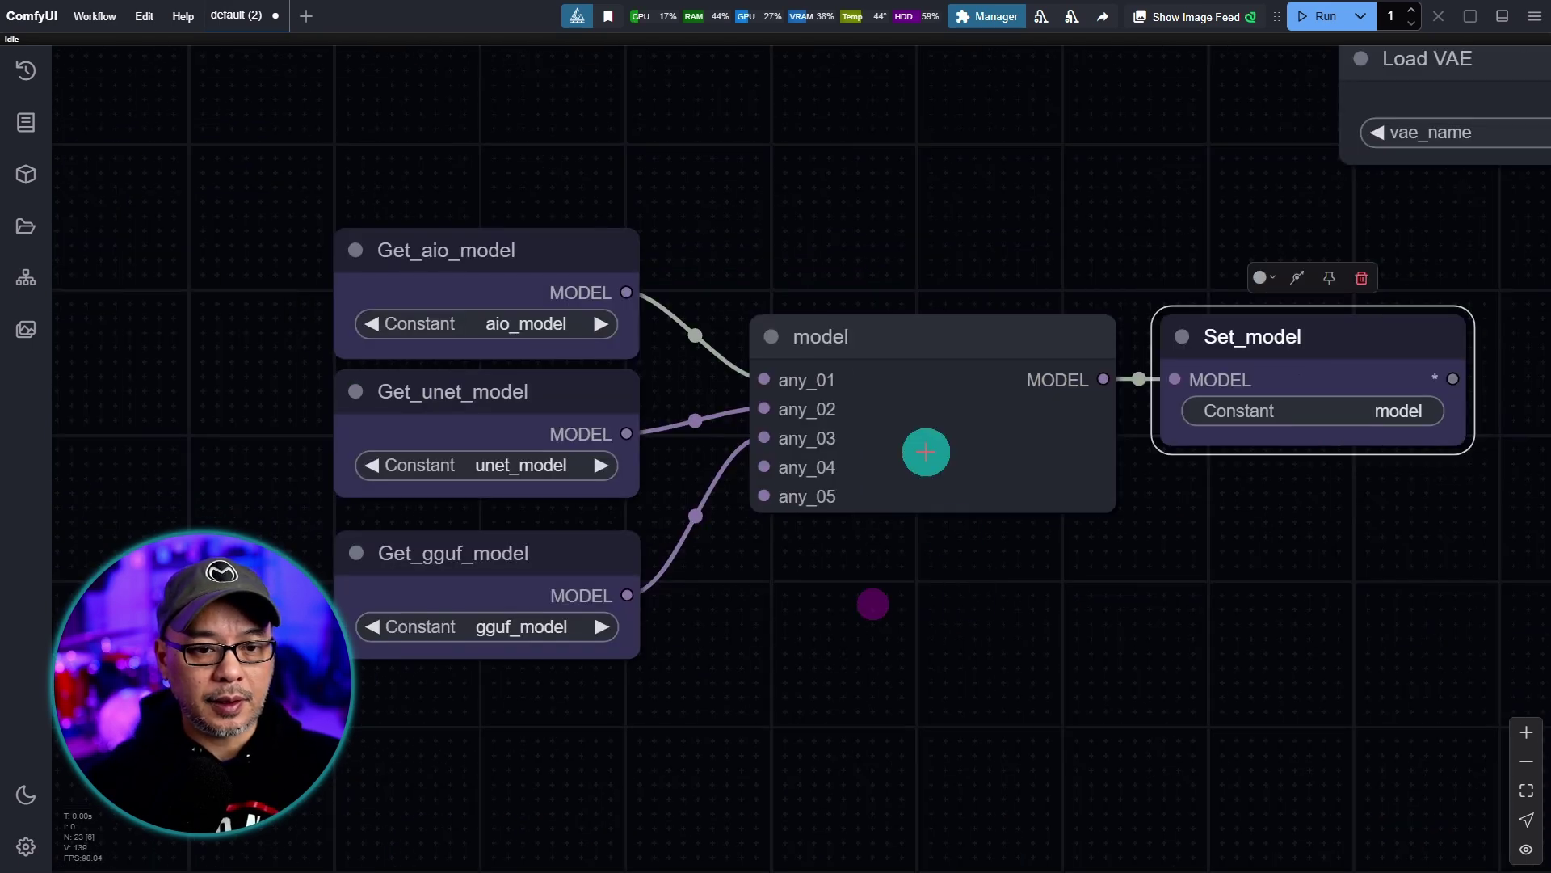
Colour the model switch node blue and move the model group left.
right_click(914, 396)
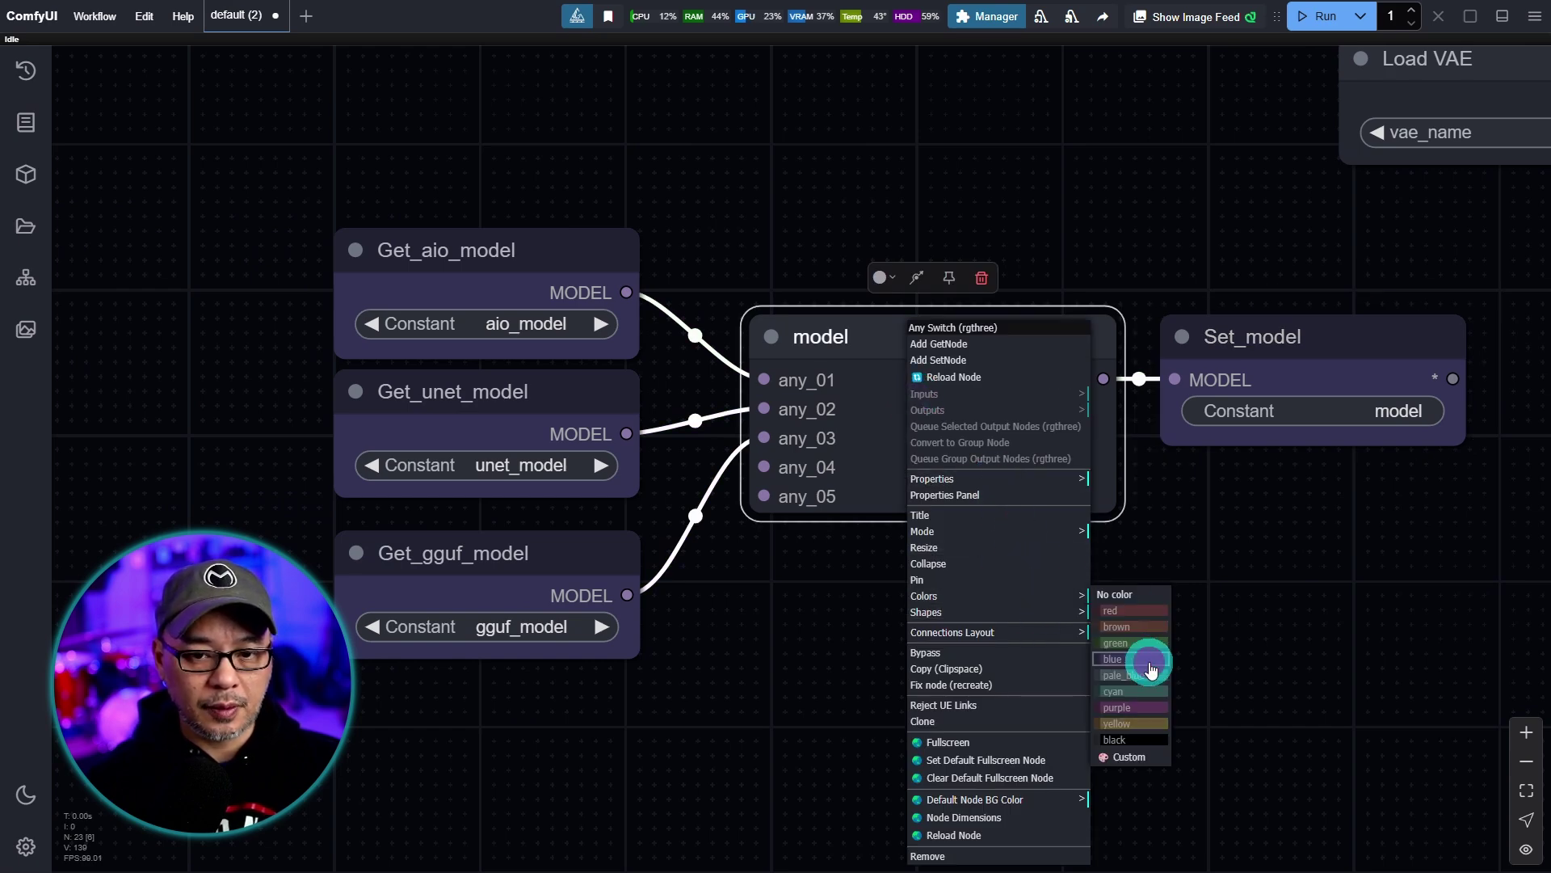
click(1146, 662)
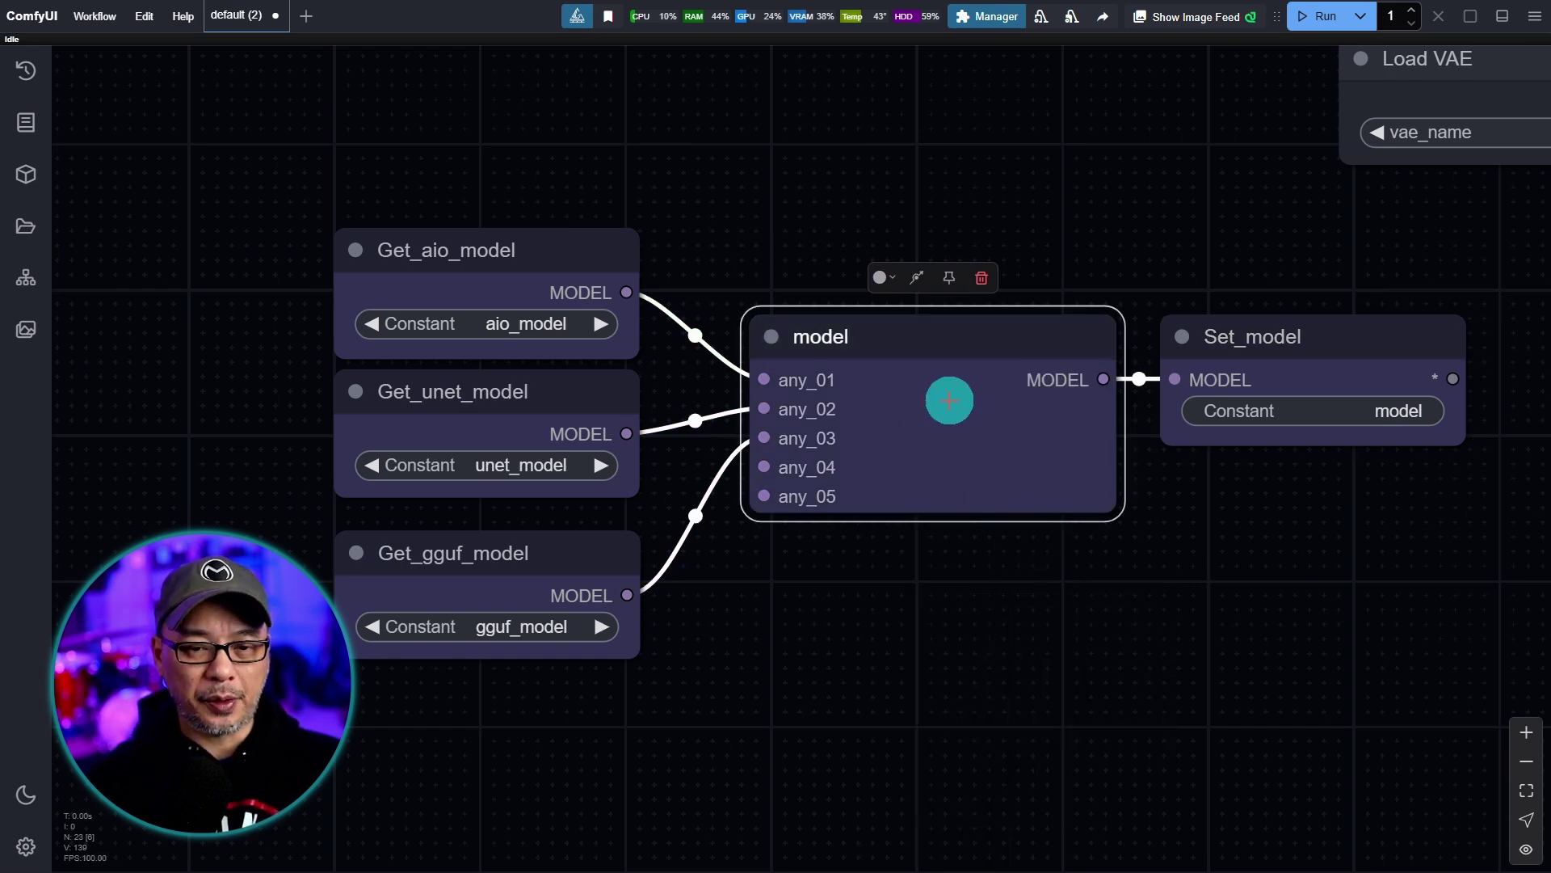
scroll(1042, 541, up, 2)
drag(1045, 541, 1040, 588)
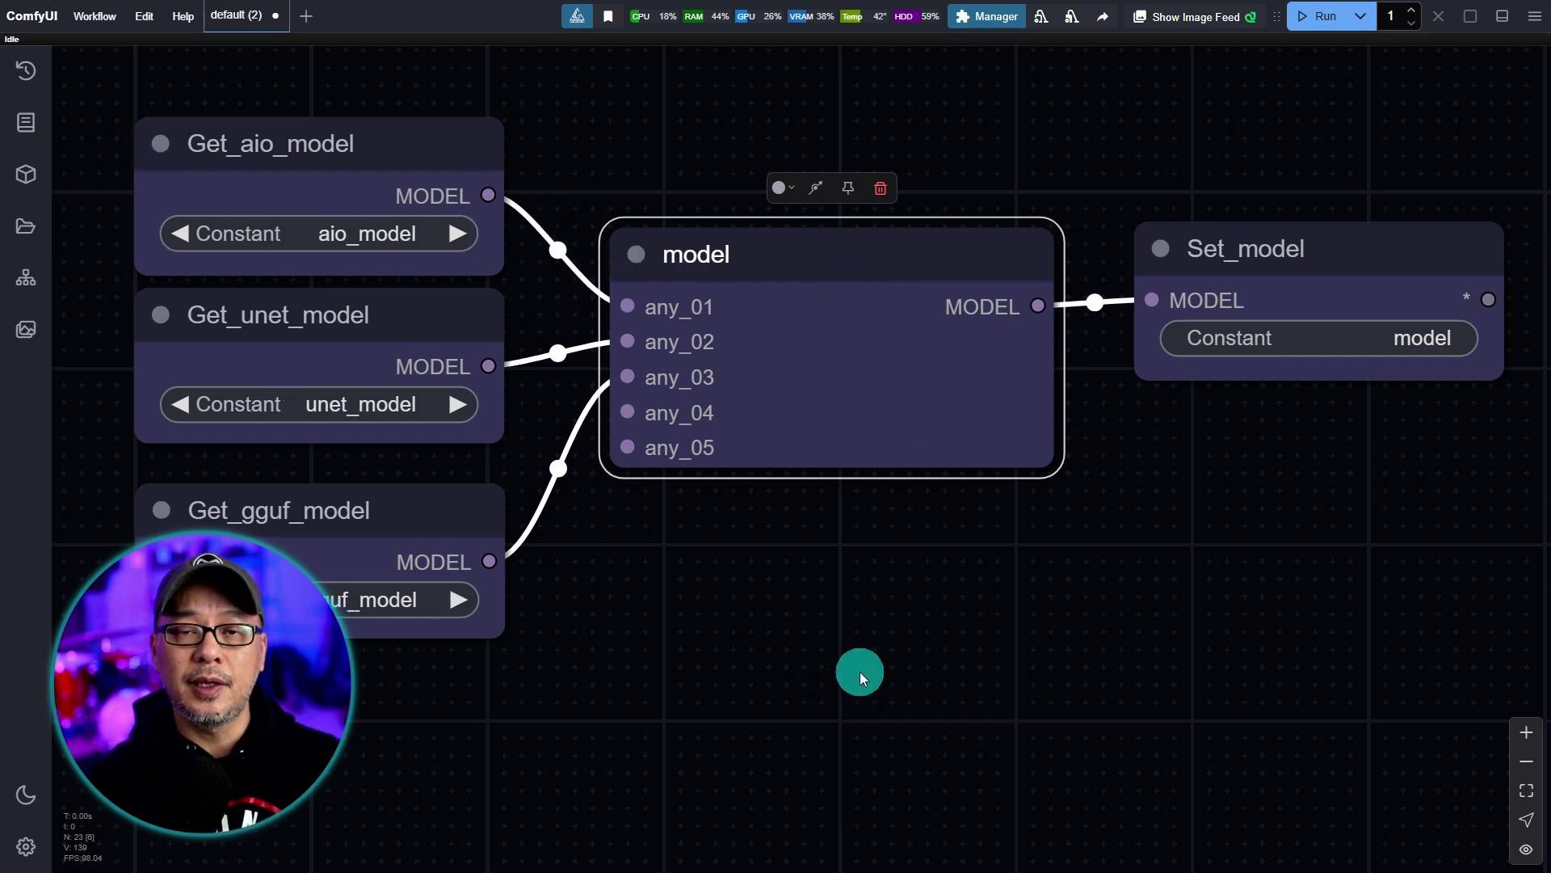
scroll(859, 672, down, 5)
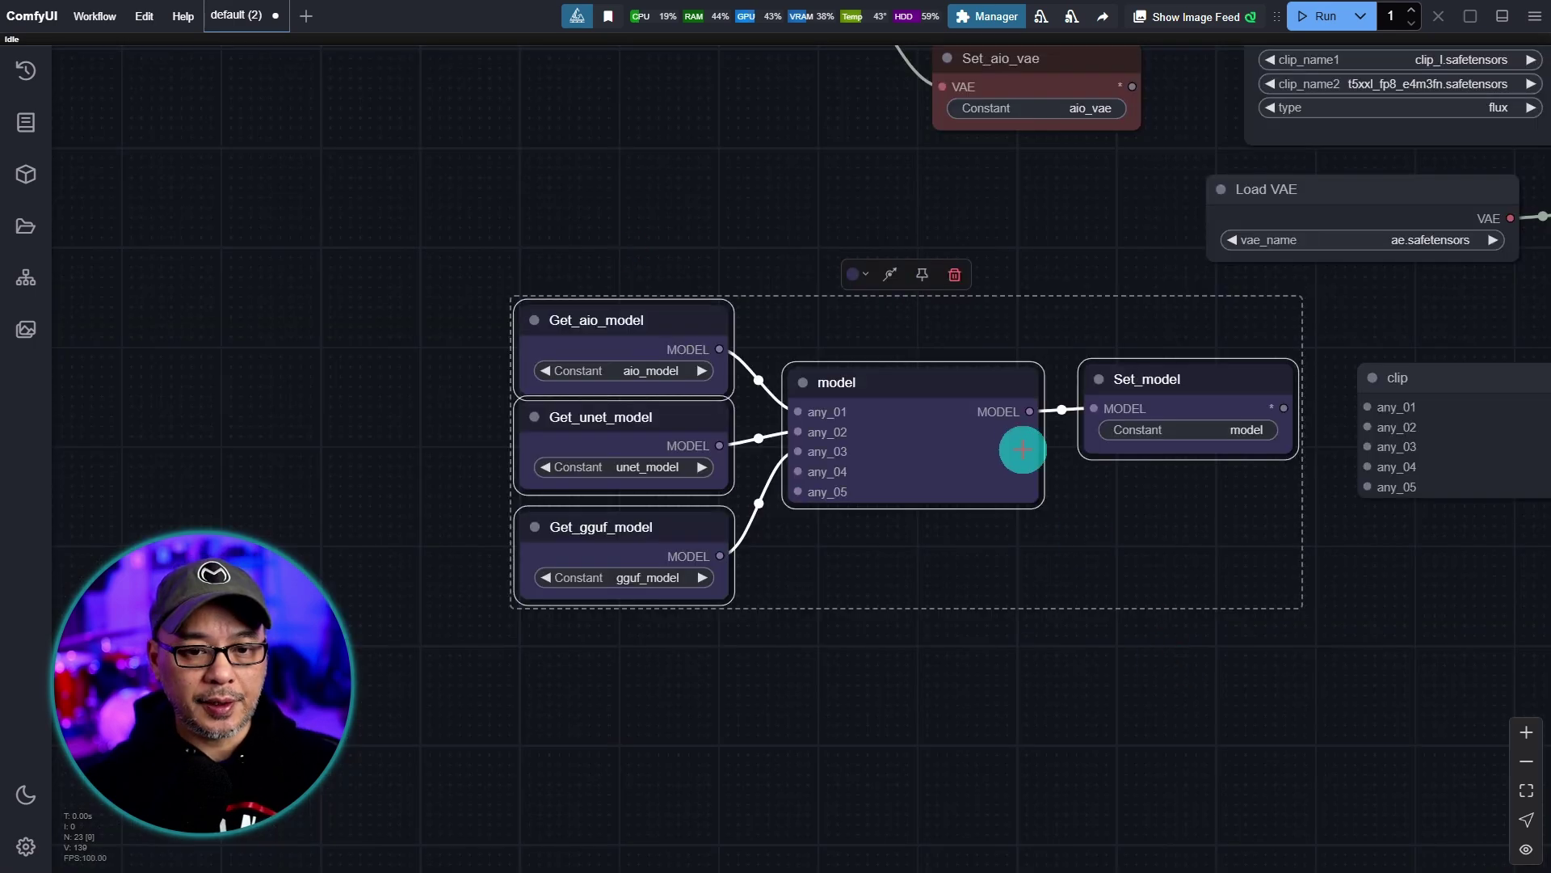
drag(956, 380, 547, 366)
Arrange the clip and vae switch nodes and set a clip Get node to unet_clip.
drag(1455, 339, 997, 322)
drag(910, 374, 851, 477)
scroll(851, 682, up, 2)
drag(913, 665, 776, 627)
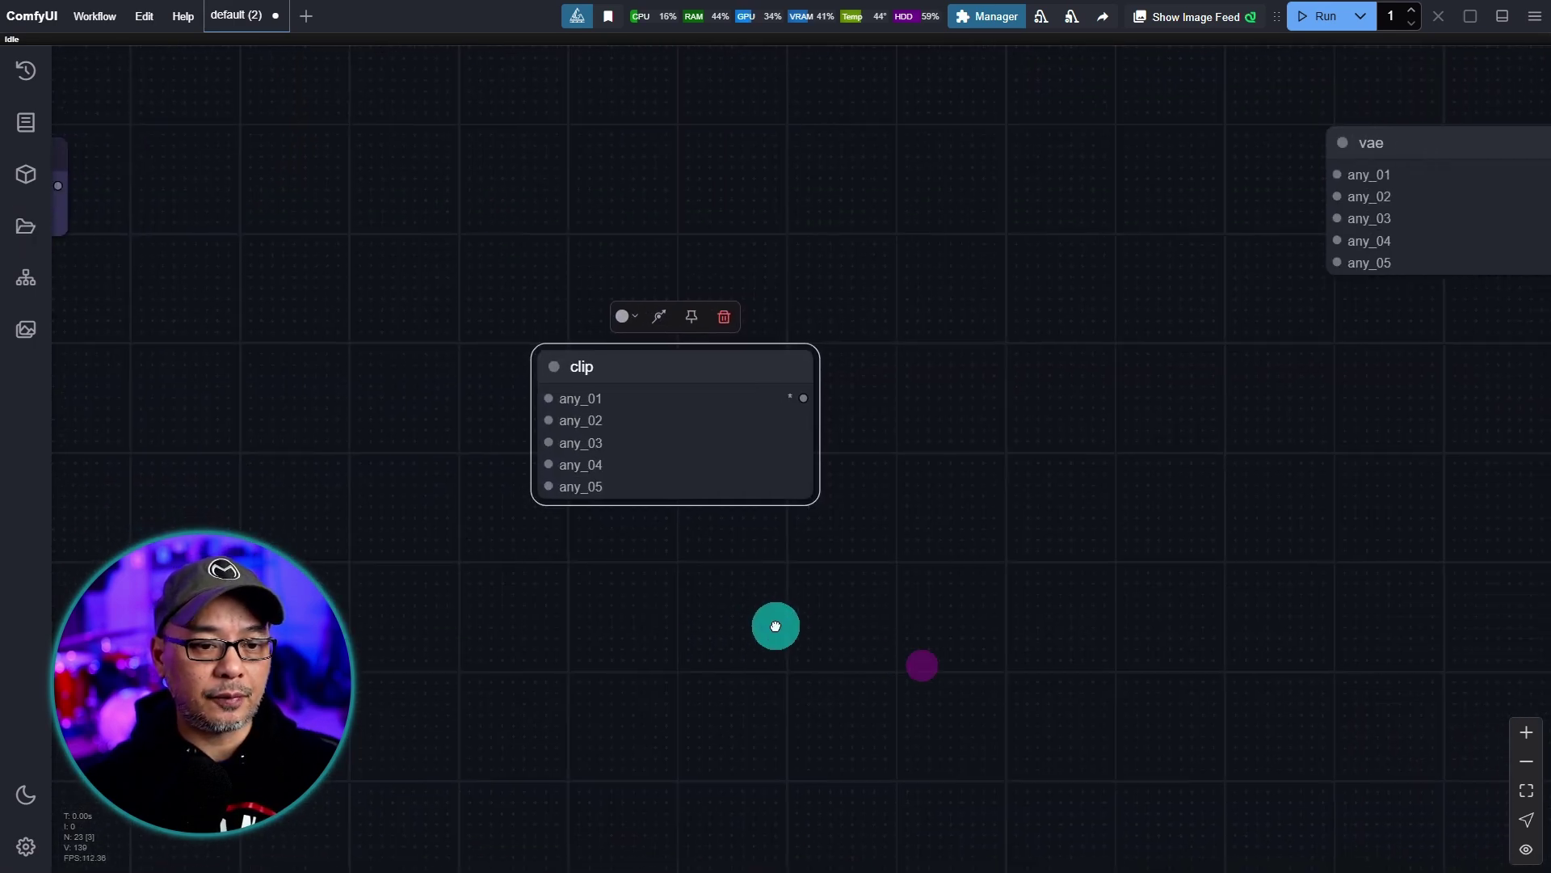
drag(1416, 144, 1353, 356)
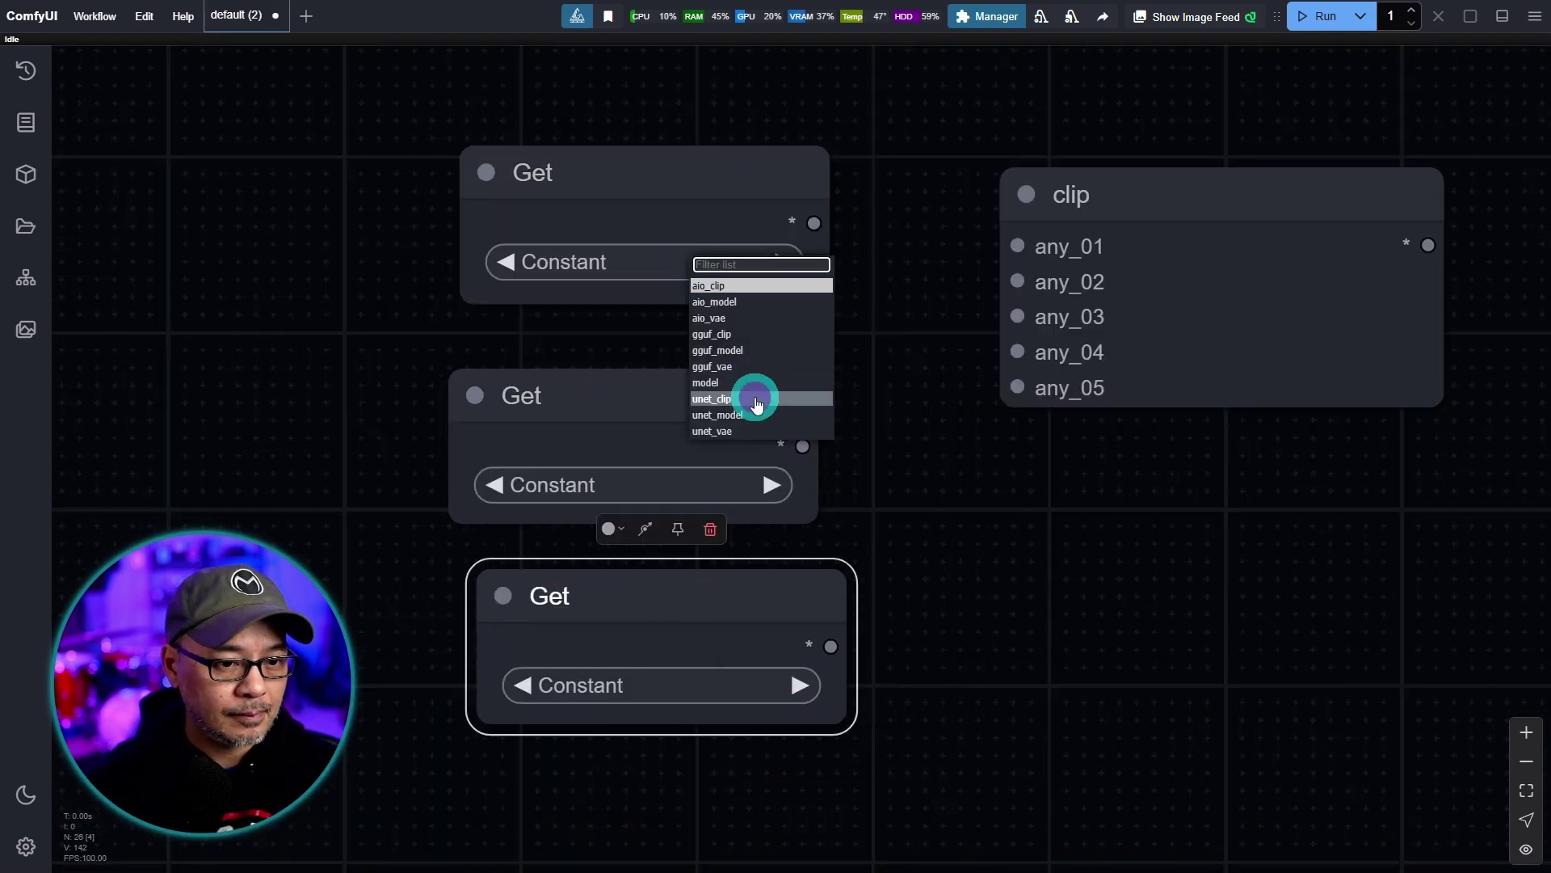
click(754, 402)
click(731, 486)
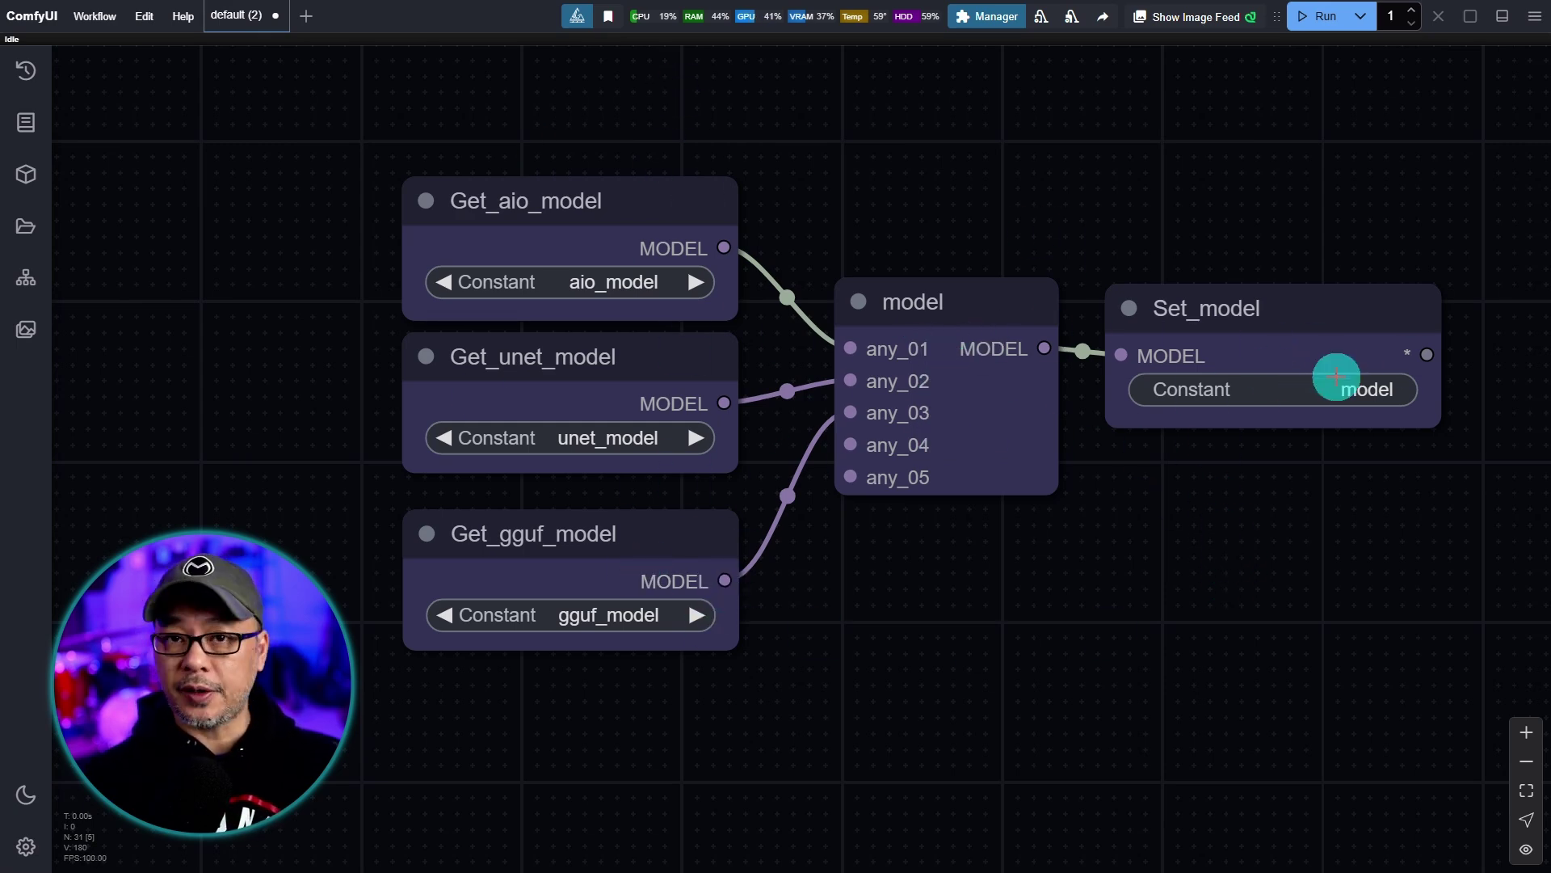
Move Get_gguf_vae up in line with the other VAE getters, keeping its any_03 link.
scroll(1346, 515, down, 2)
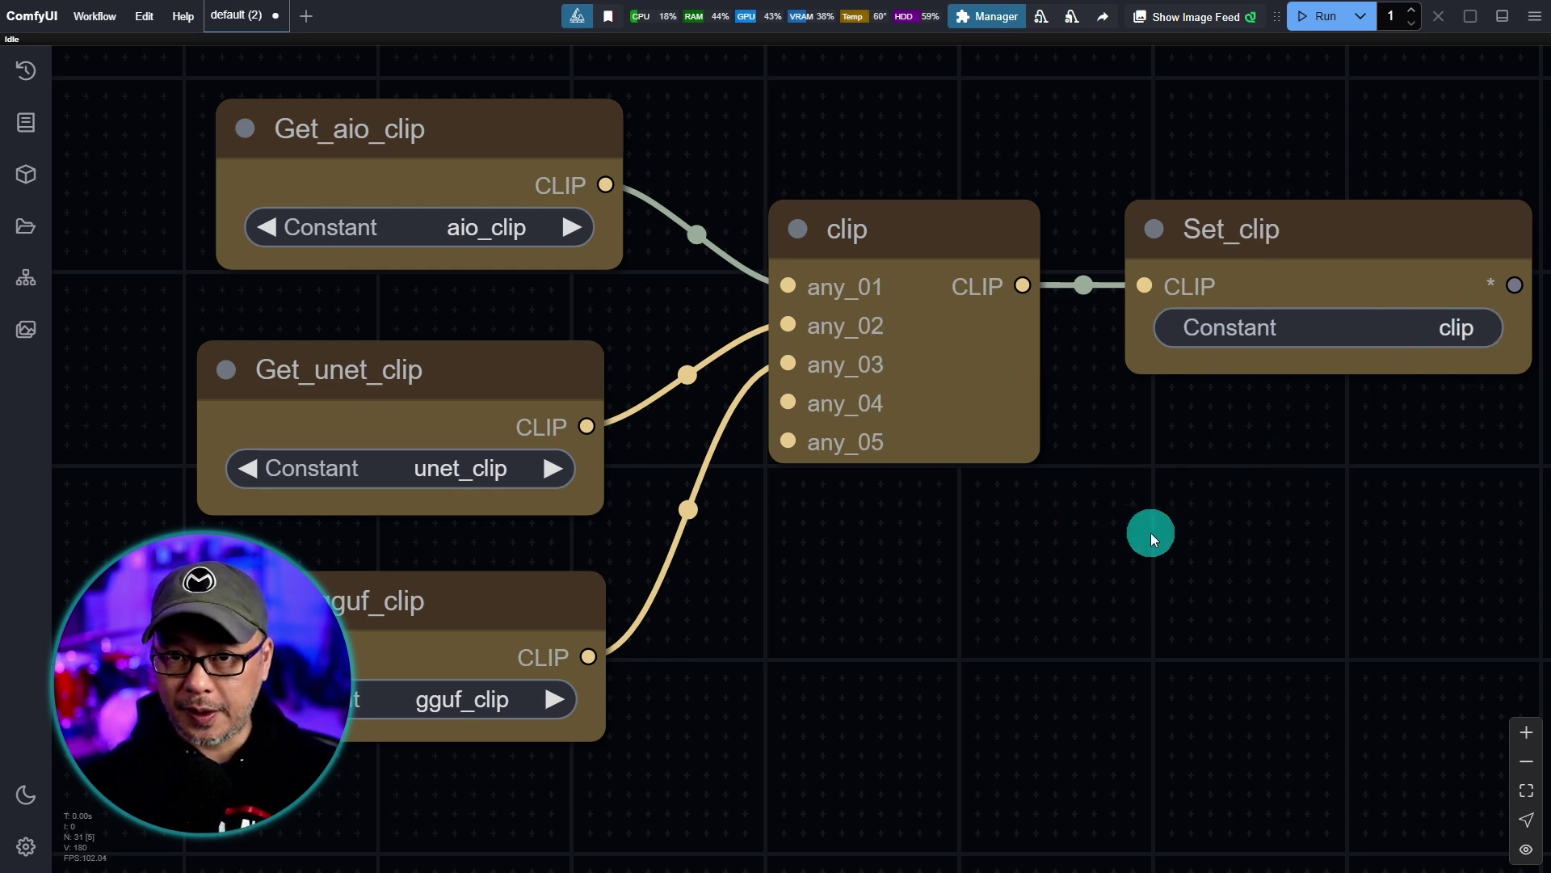
scroll(1151, 531, down, 2)
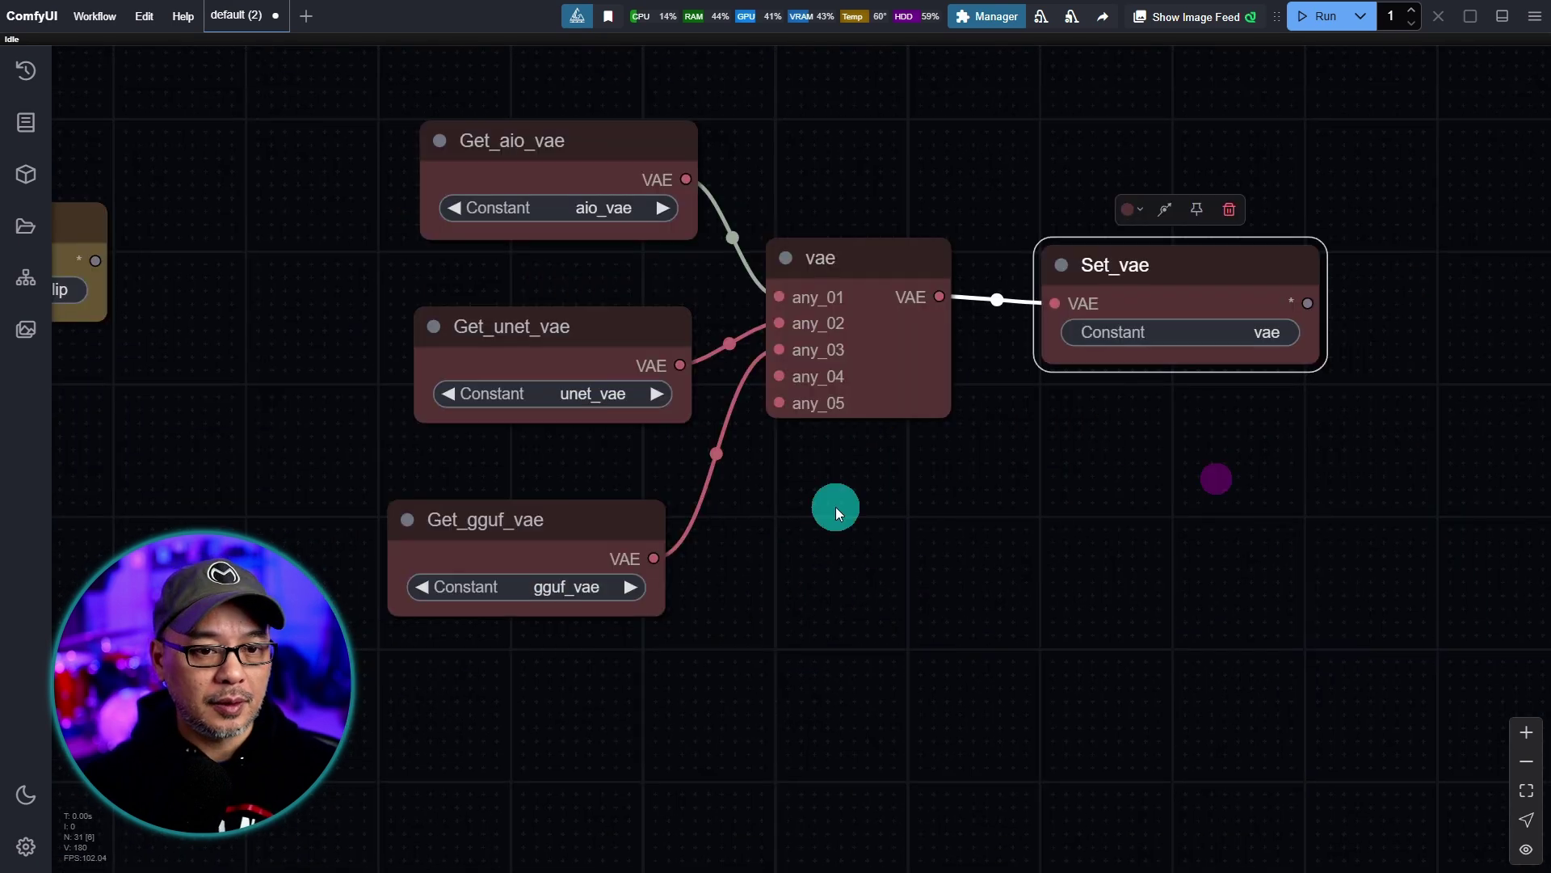
scroll(837, 502, up, 2)
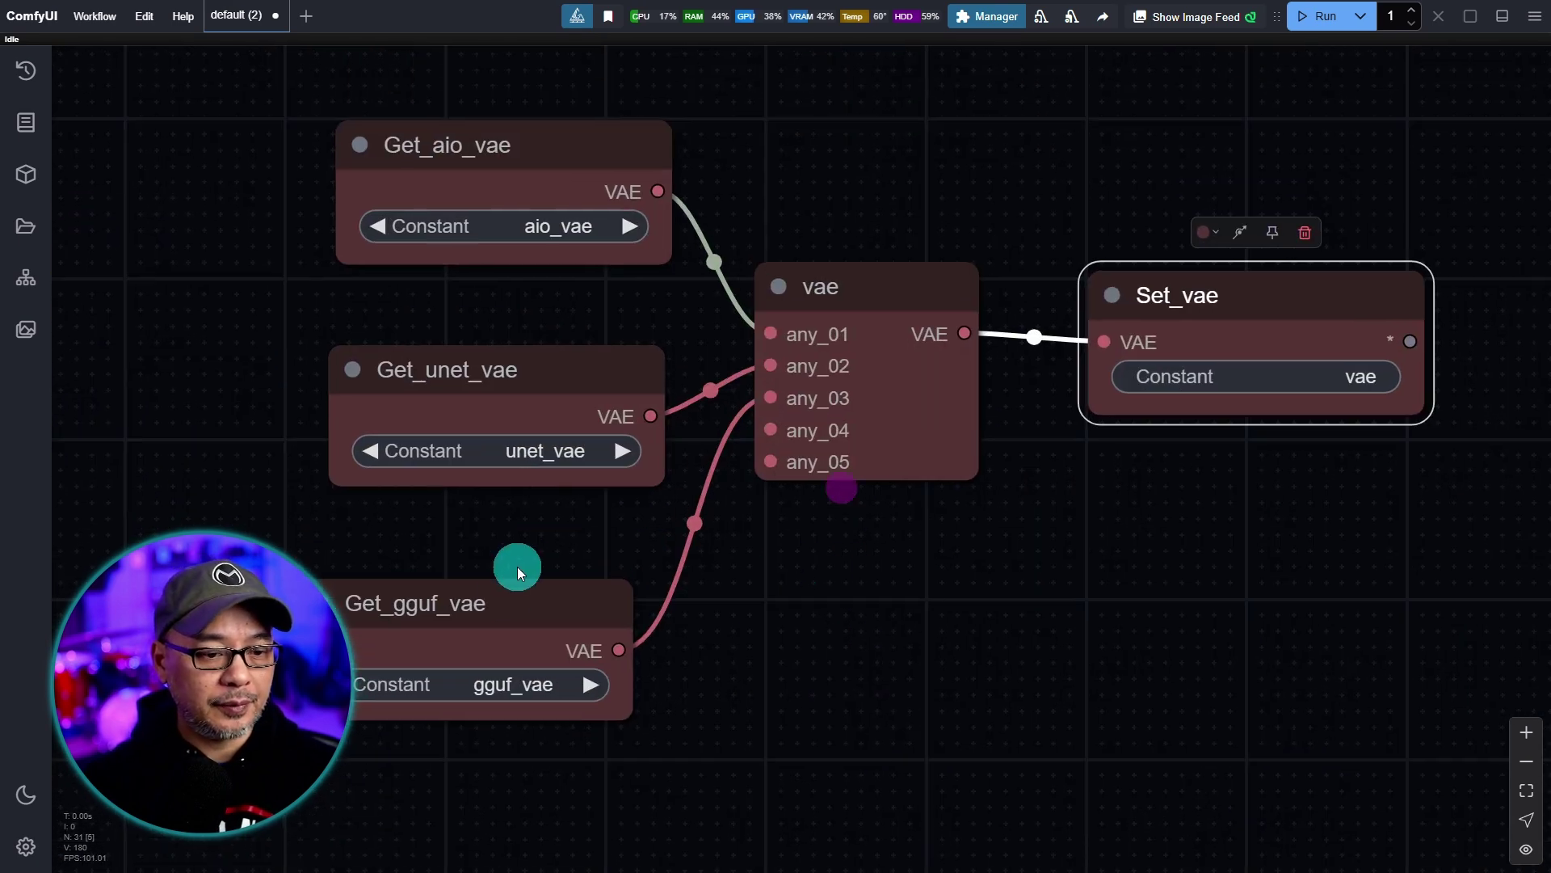
drag(507, 615, 561, 606)
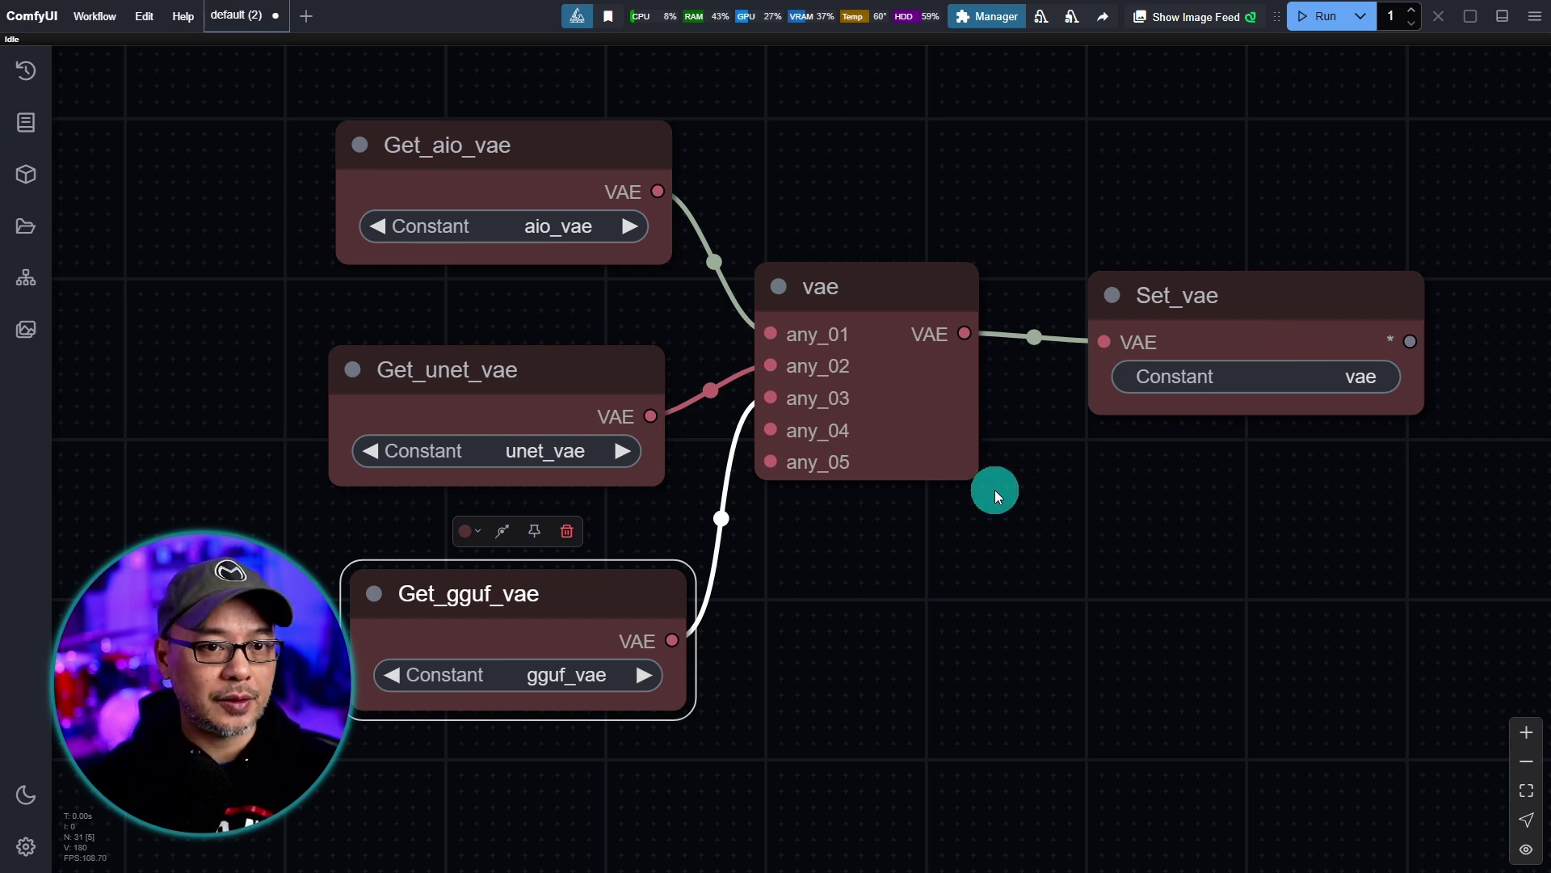
Nudge the top-row nodes slightly upward and clear the selection.
scroll(763, 402, down, 10)
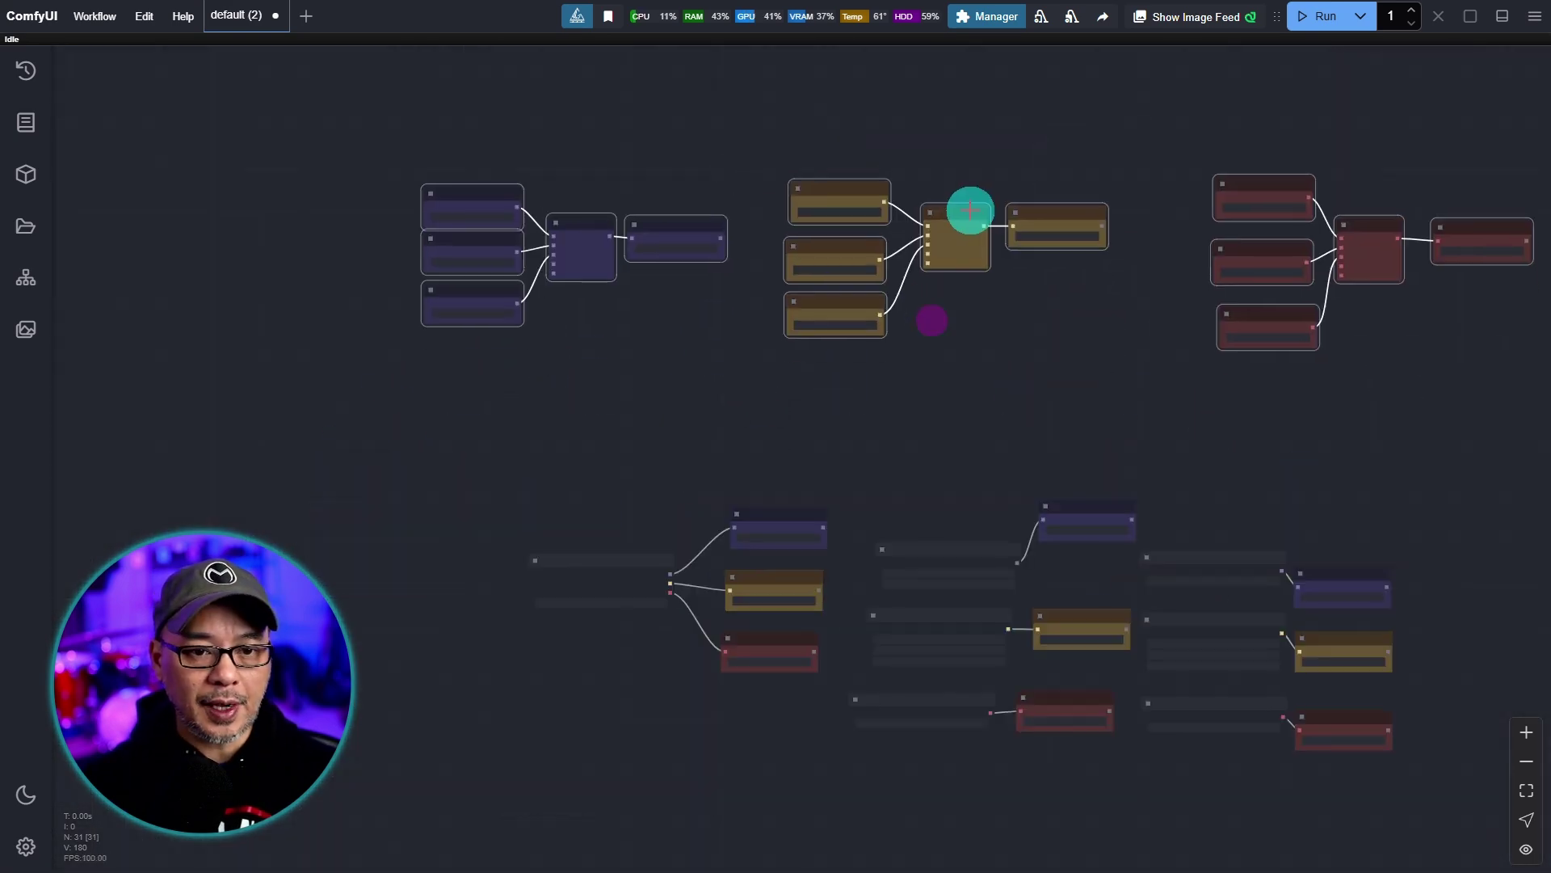
drag(970, 210, 970, 202)
click(1011, 415)
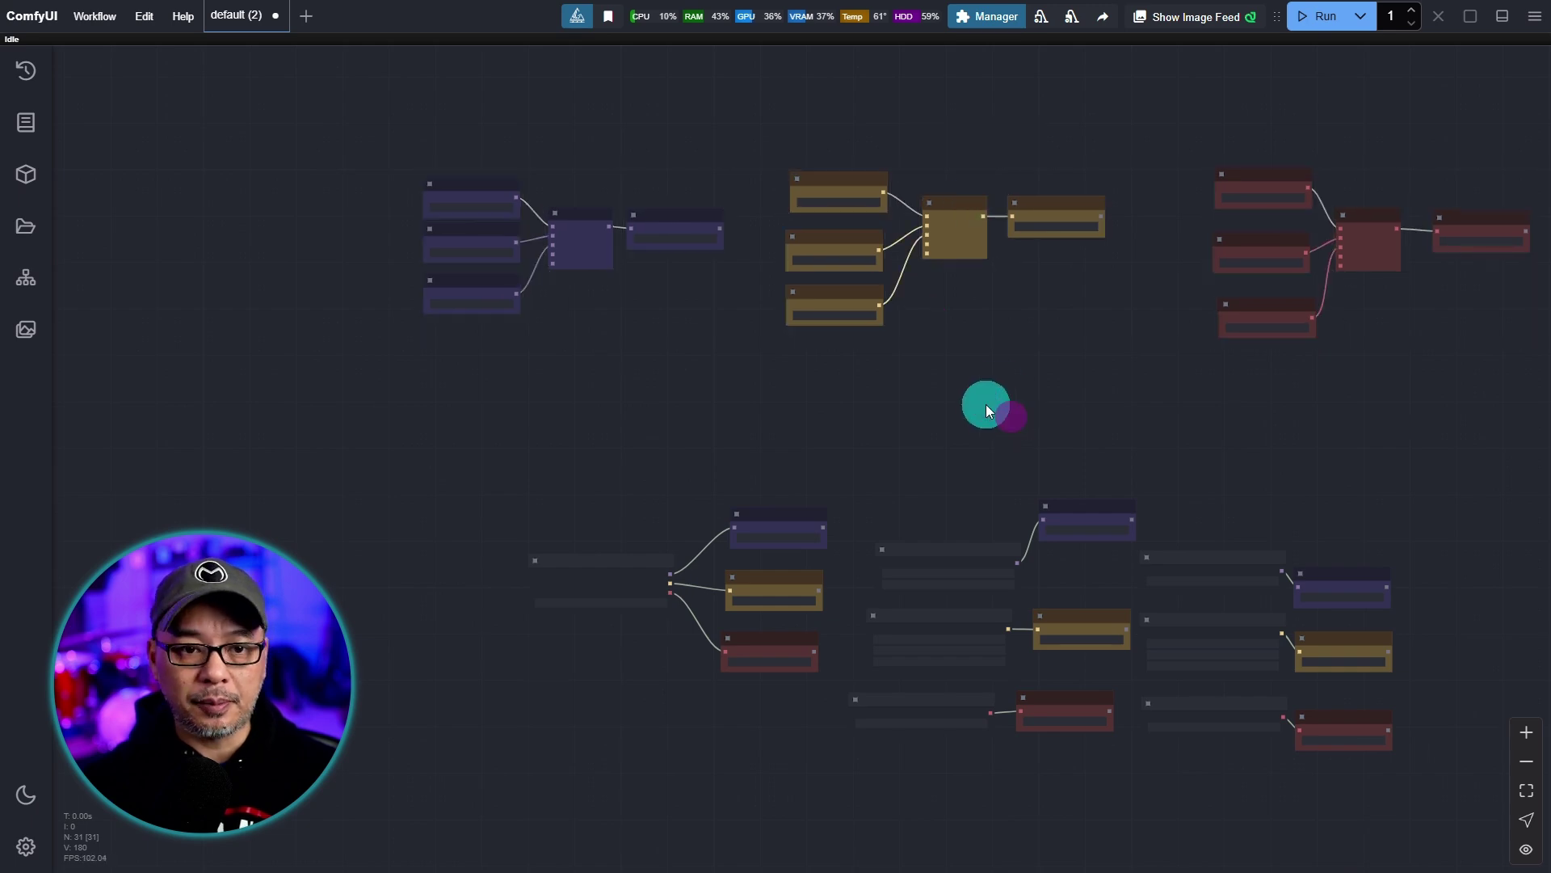
scroll(930, 705, up, 9)
Select all nodes with Ctrl+A and set their shape to box.
key(ctrl+a)
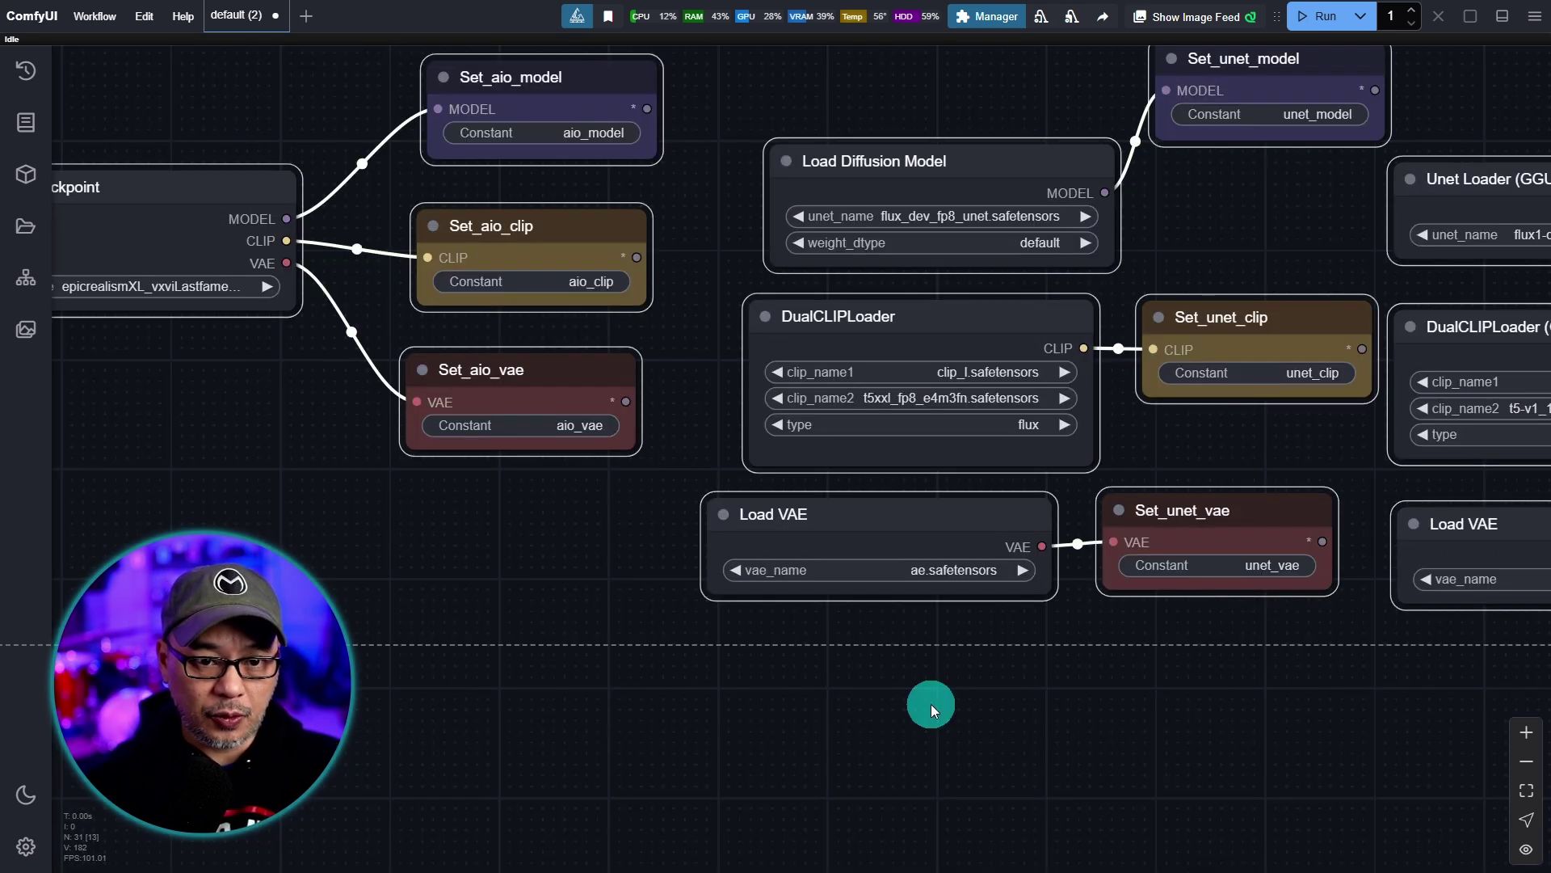
scroll(682, 353, up, 3)
drag(682, 353, 634, 256)
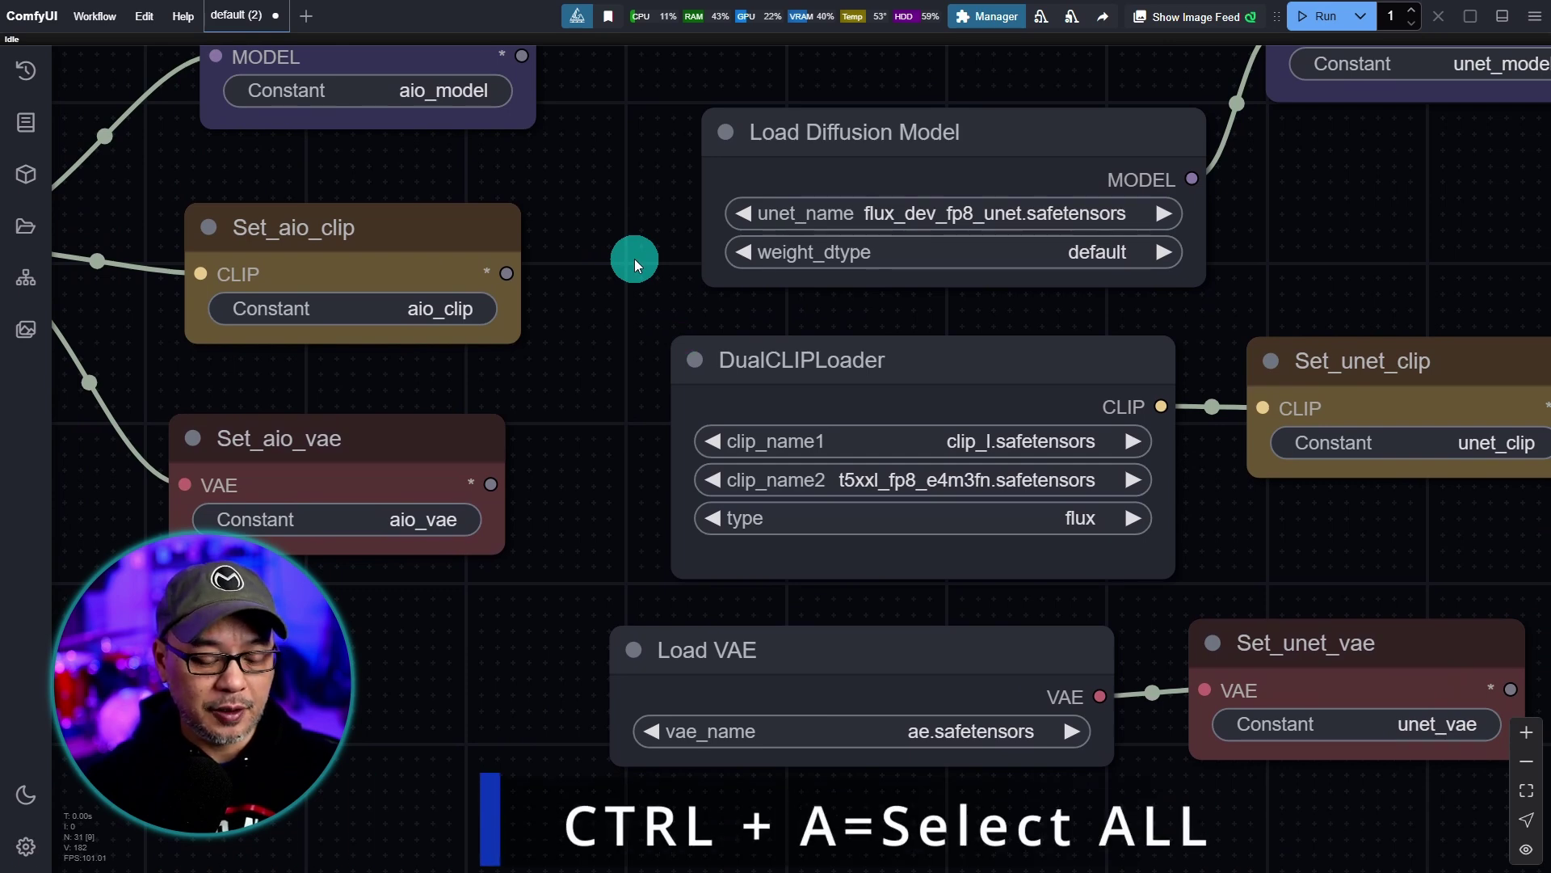
key(ctrl+a)
right_click(992, 372)
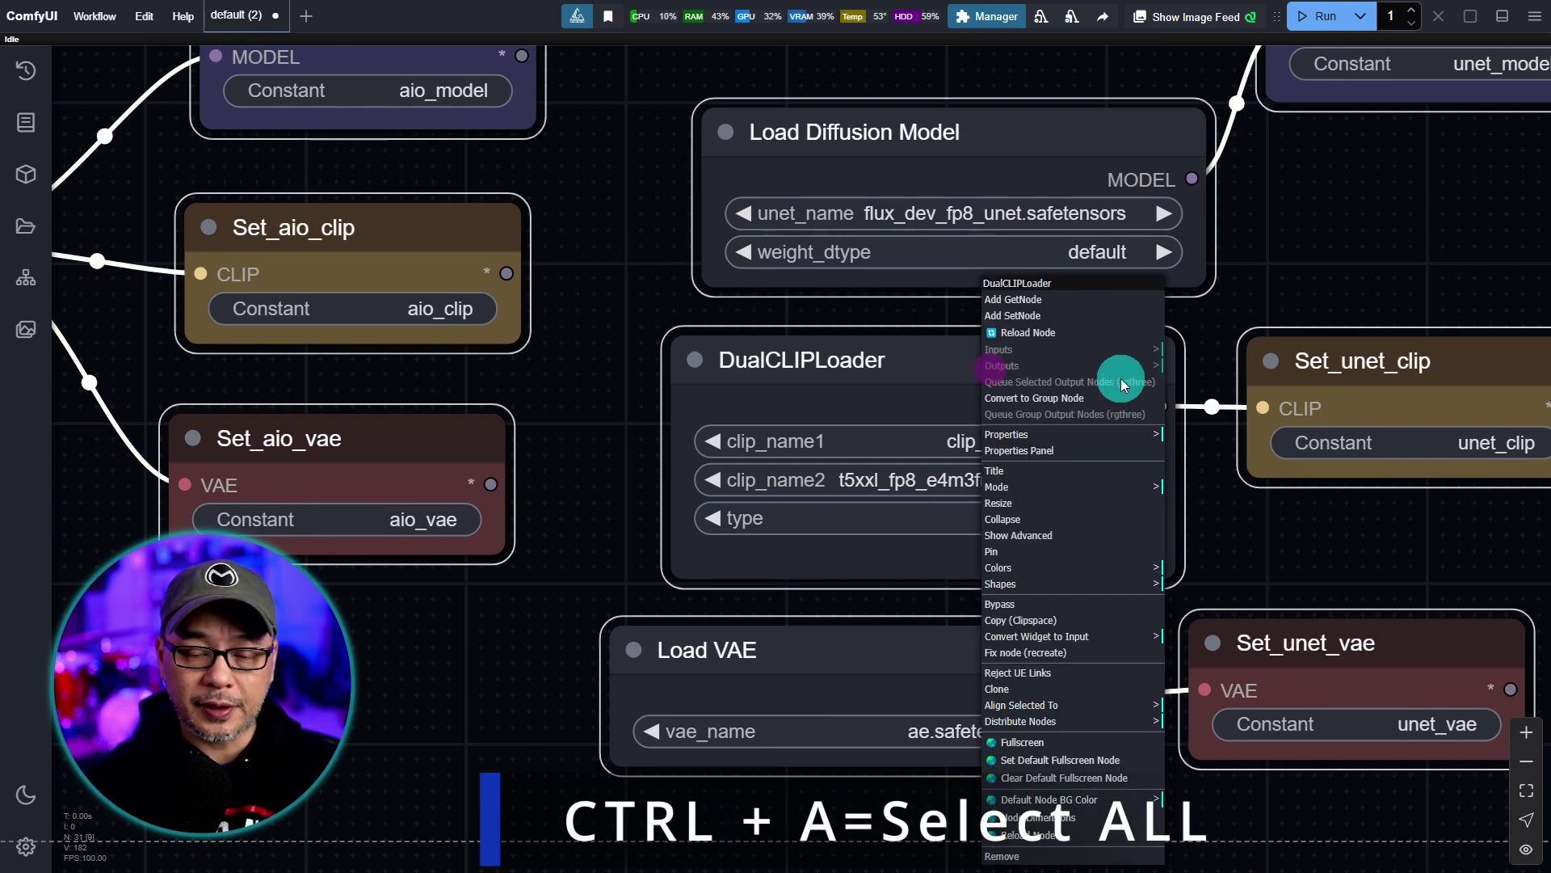
click(1092, 583)
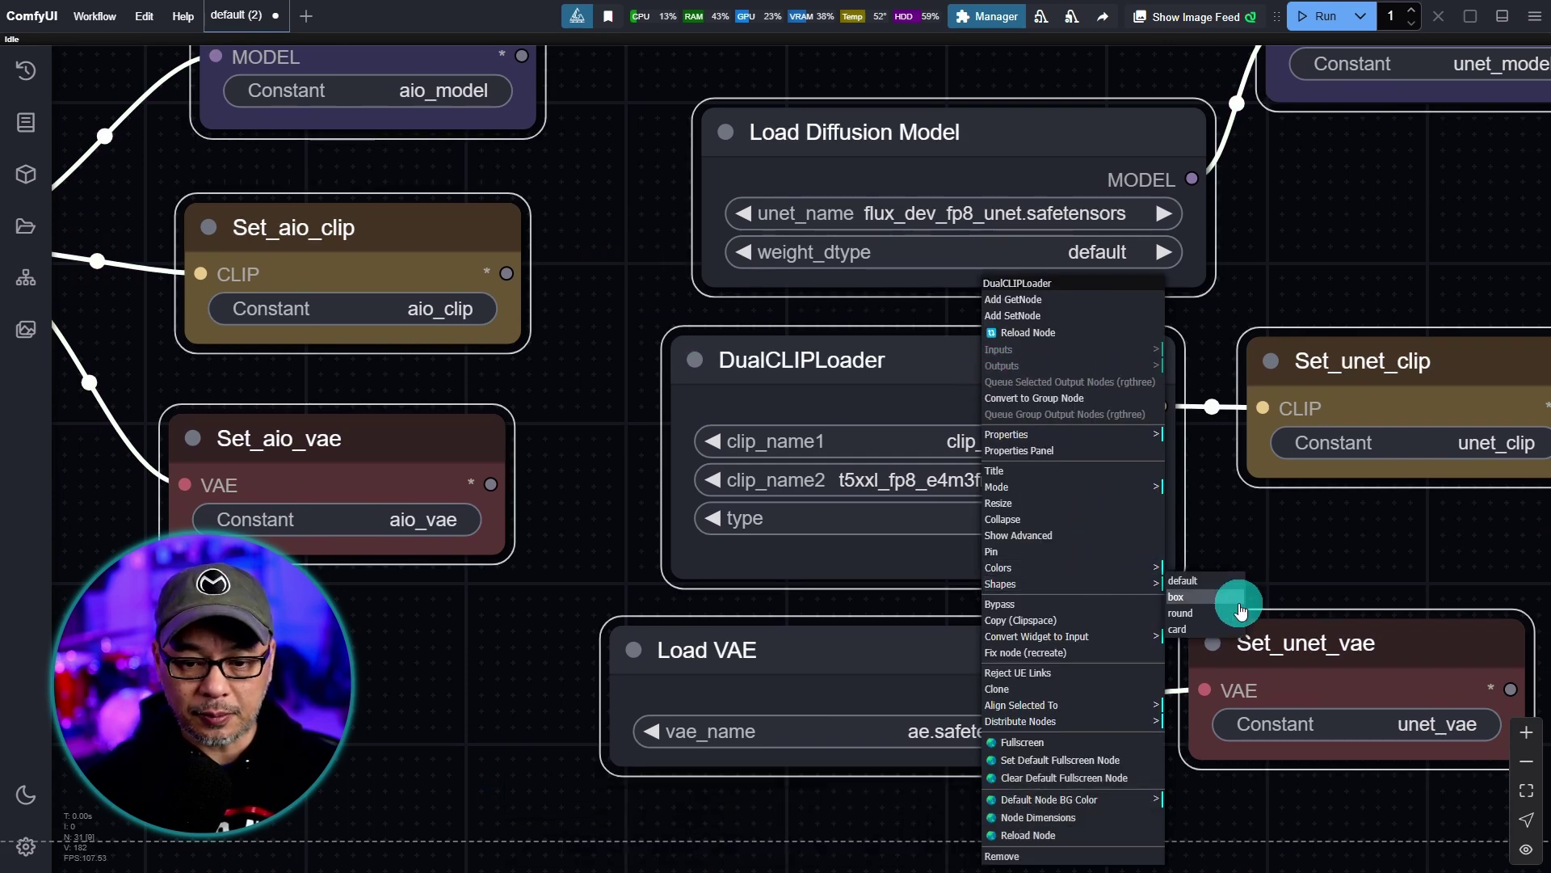
click(1225, 616)
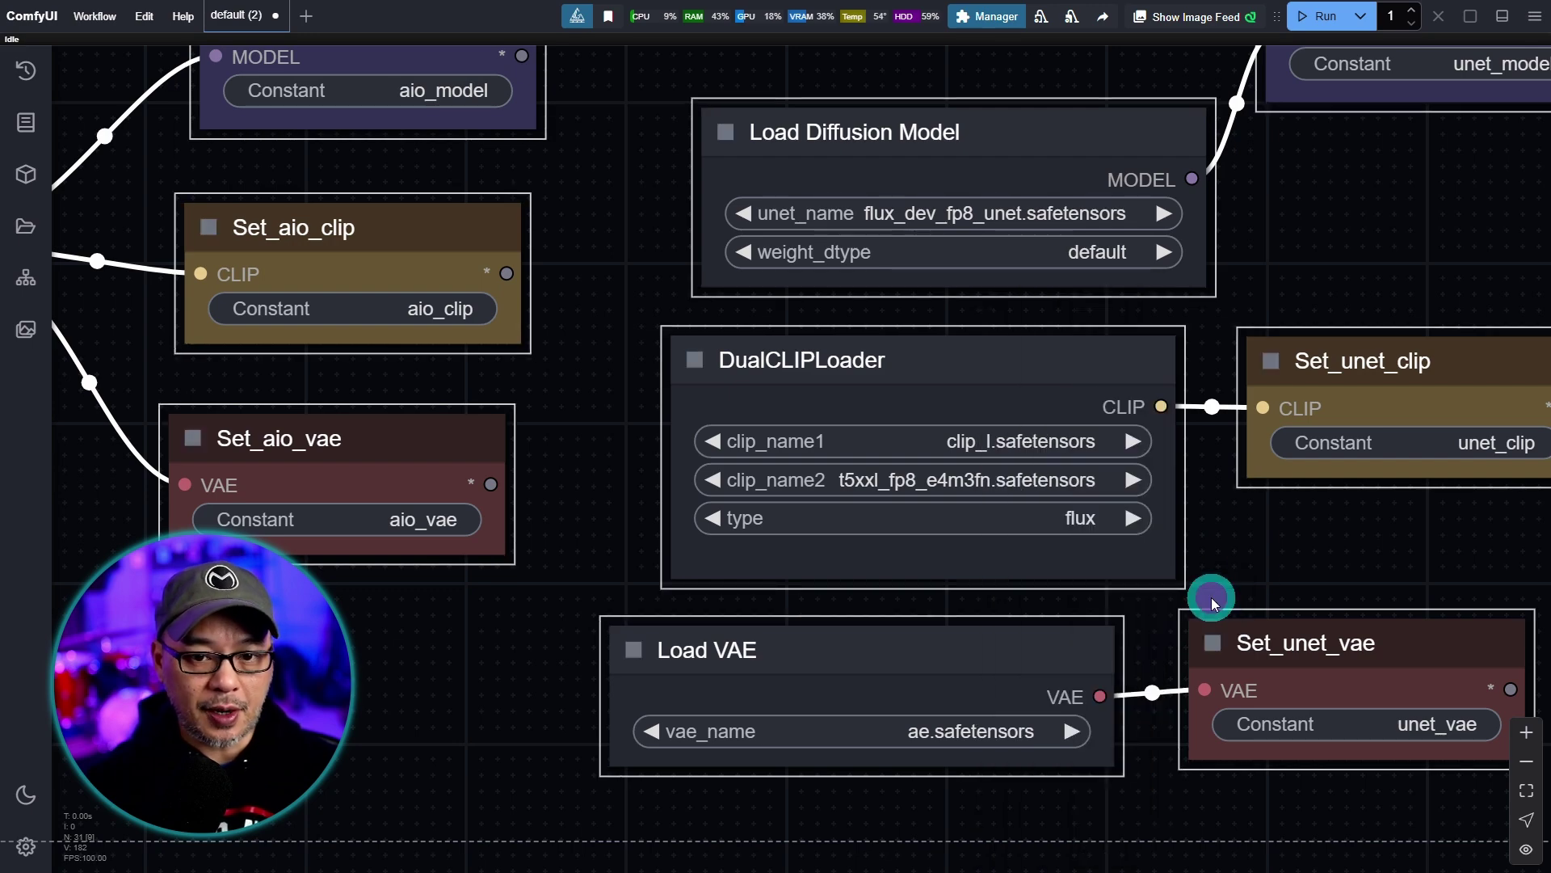
Put Load Checkpoint and its three Set_aio nodes into a new group.
scroll(768, 590, down, 5)
drag(912, 748, 482, 639)
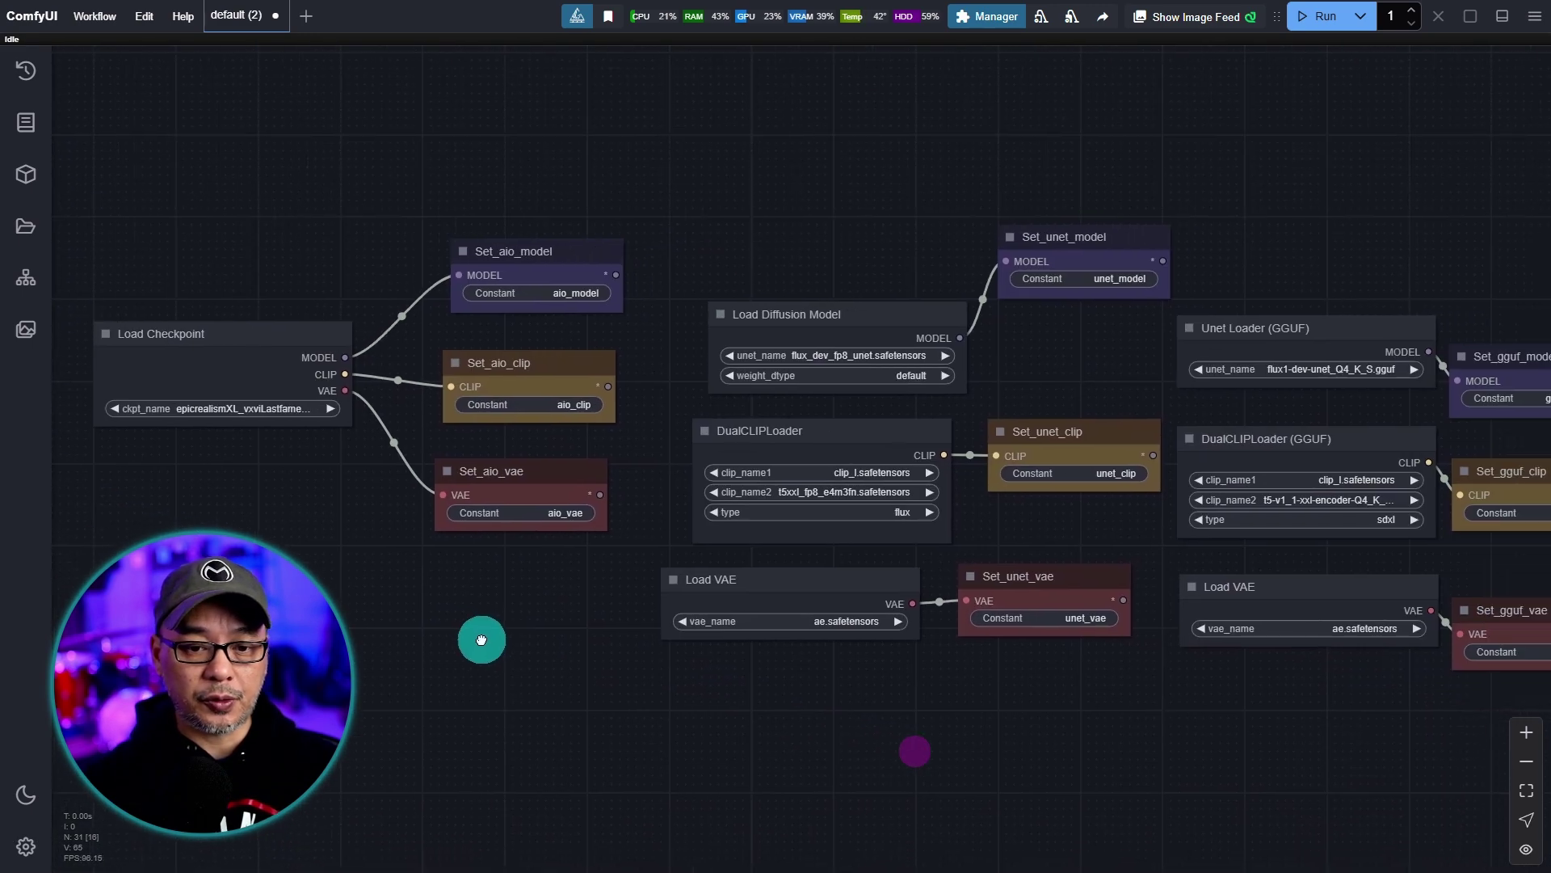
click(1400, 461)
drag(393, 667, 806, 661)
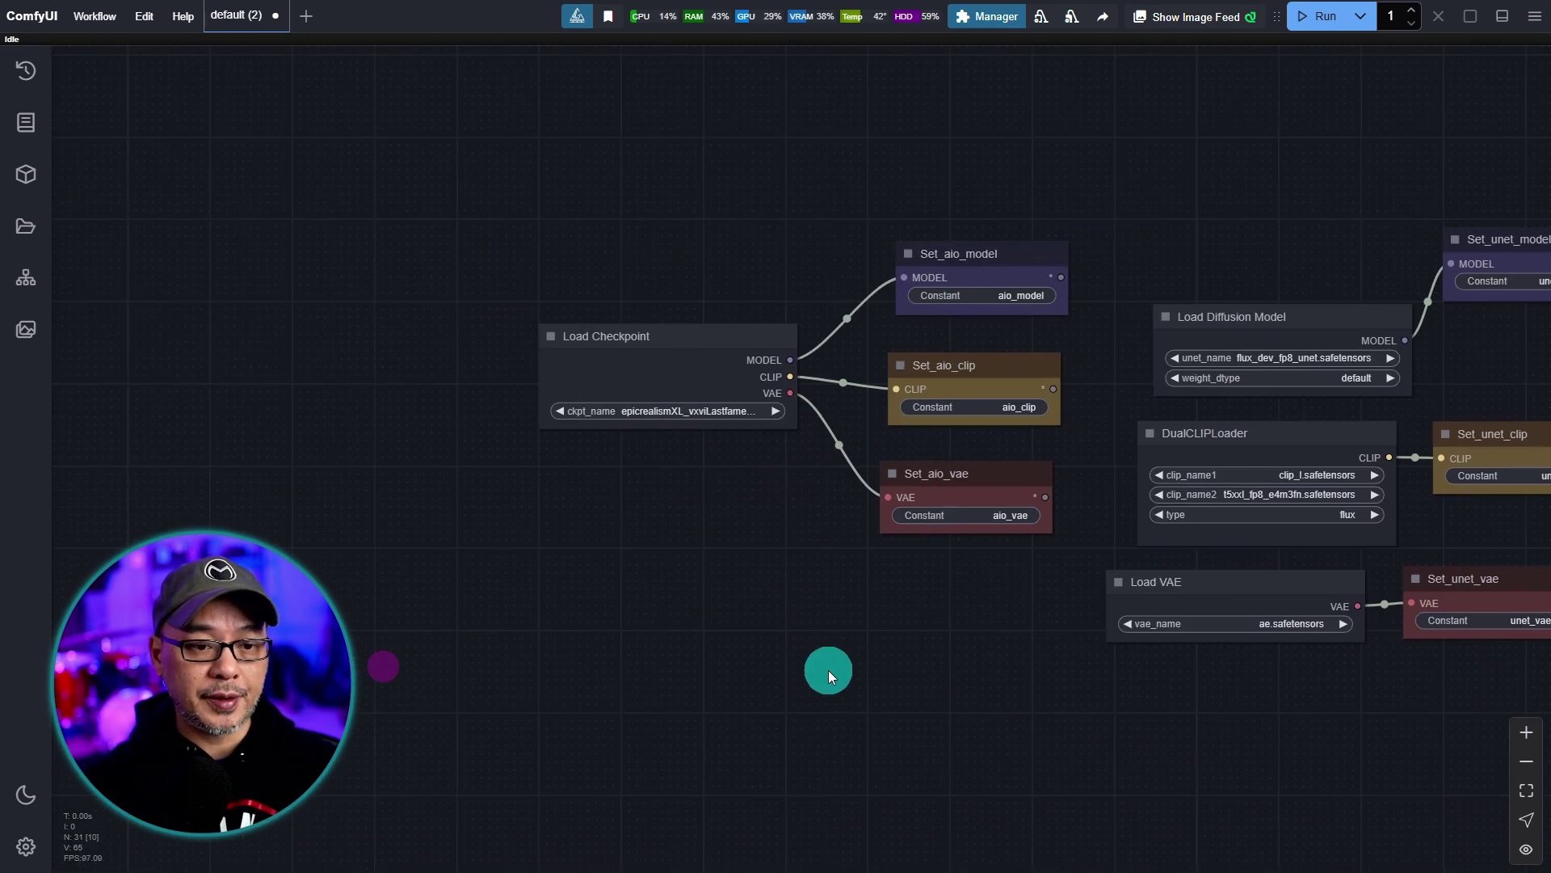
scroll(808, 399, up, 5)
drag(651, 158, 1123, 721)
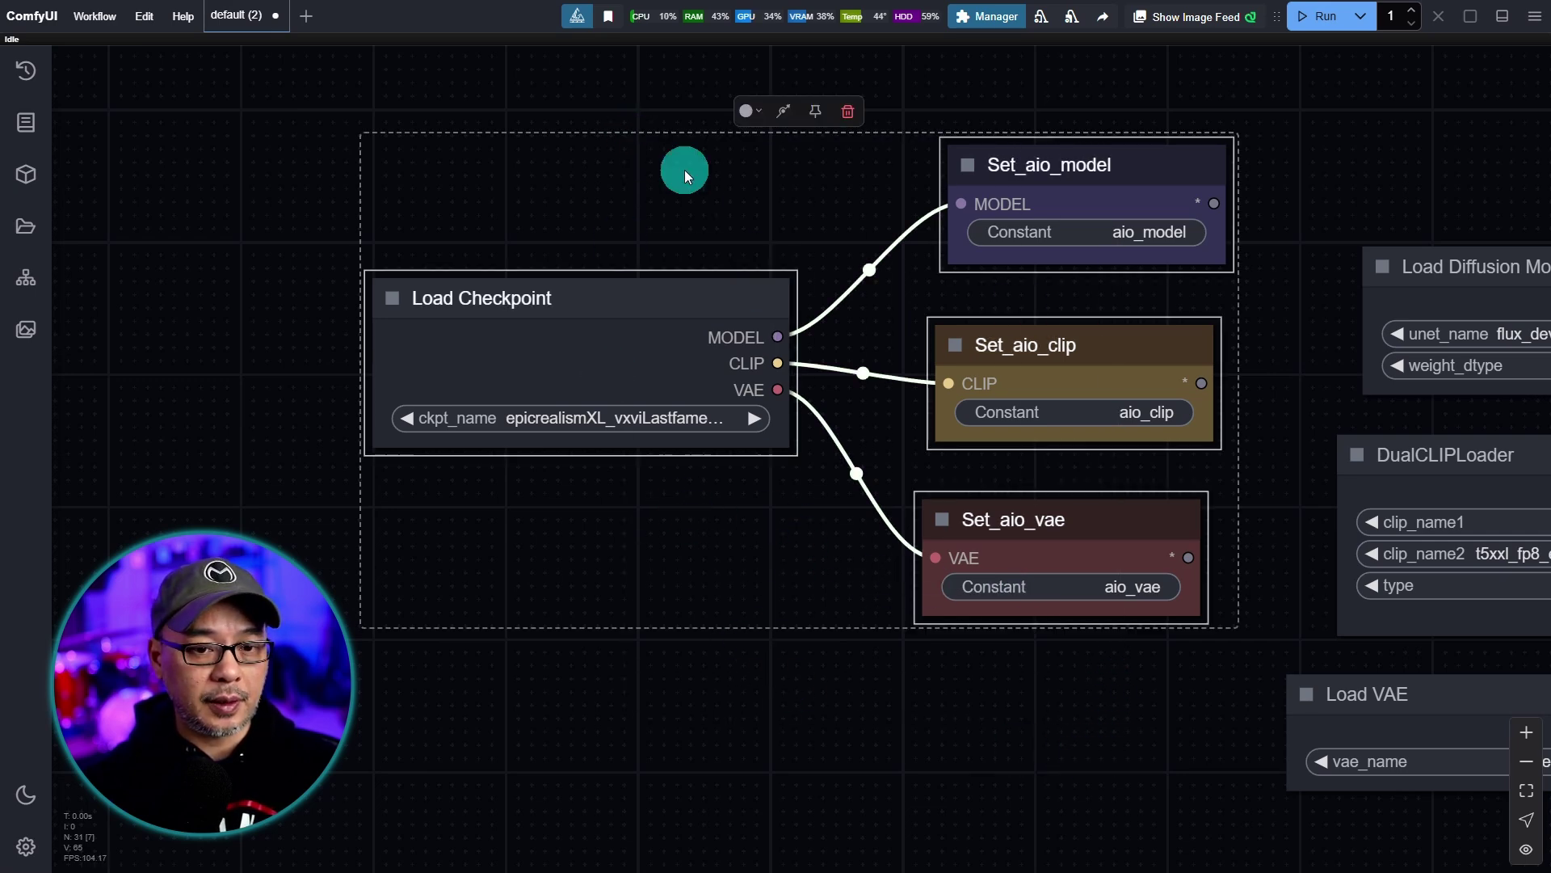
right_click(757, 527)
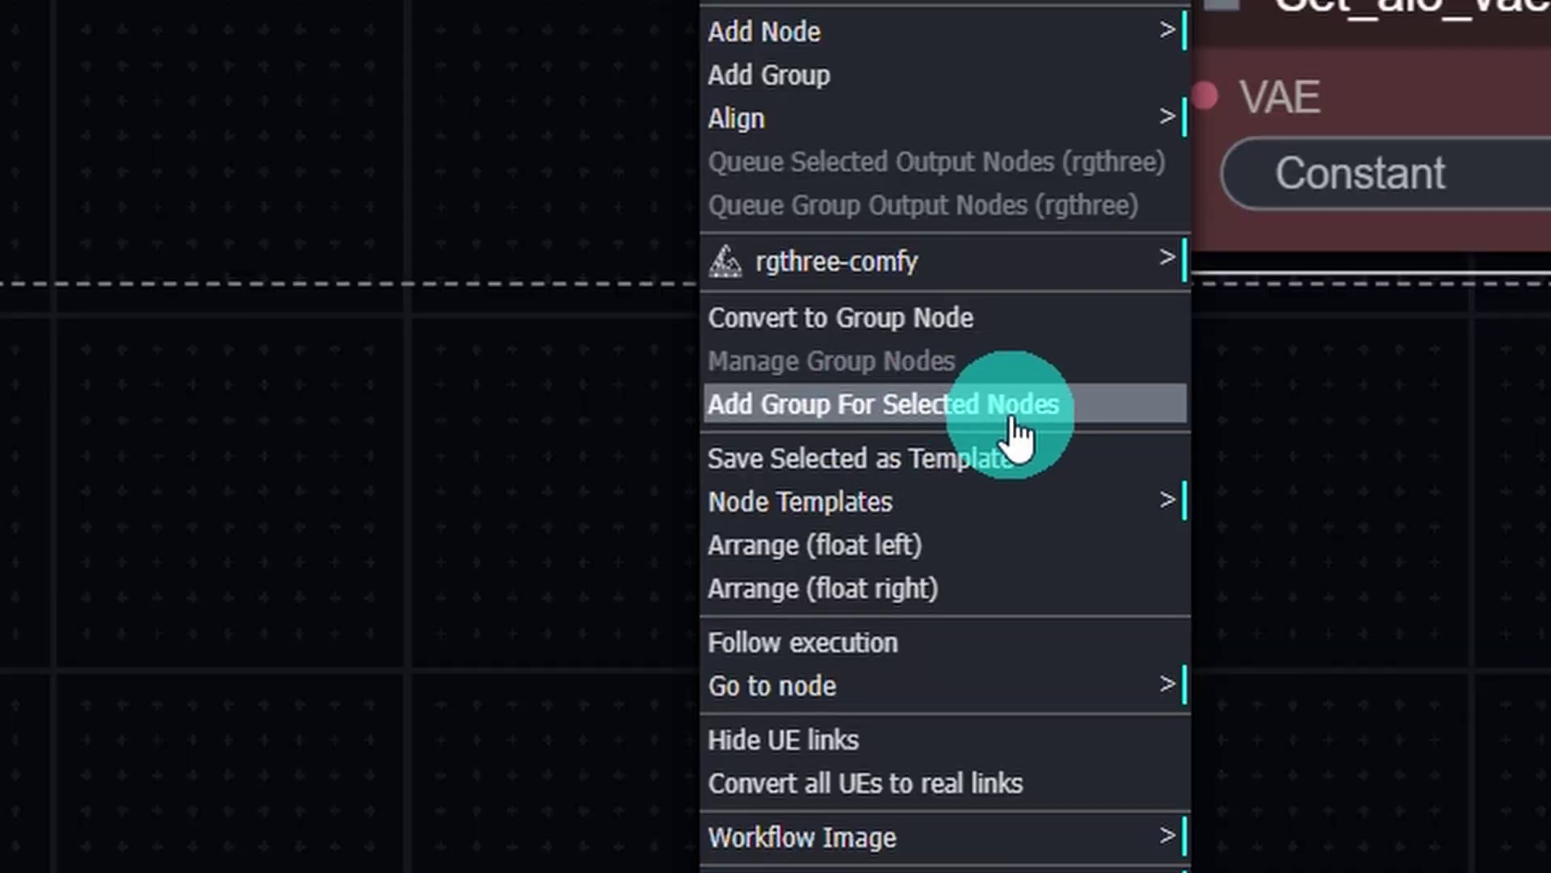
click(1013, 428)
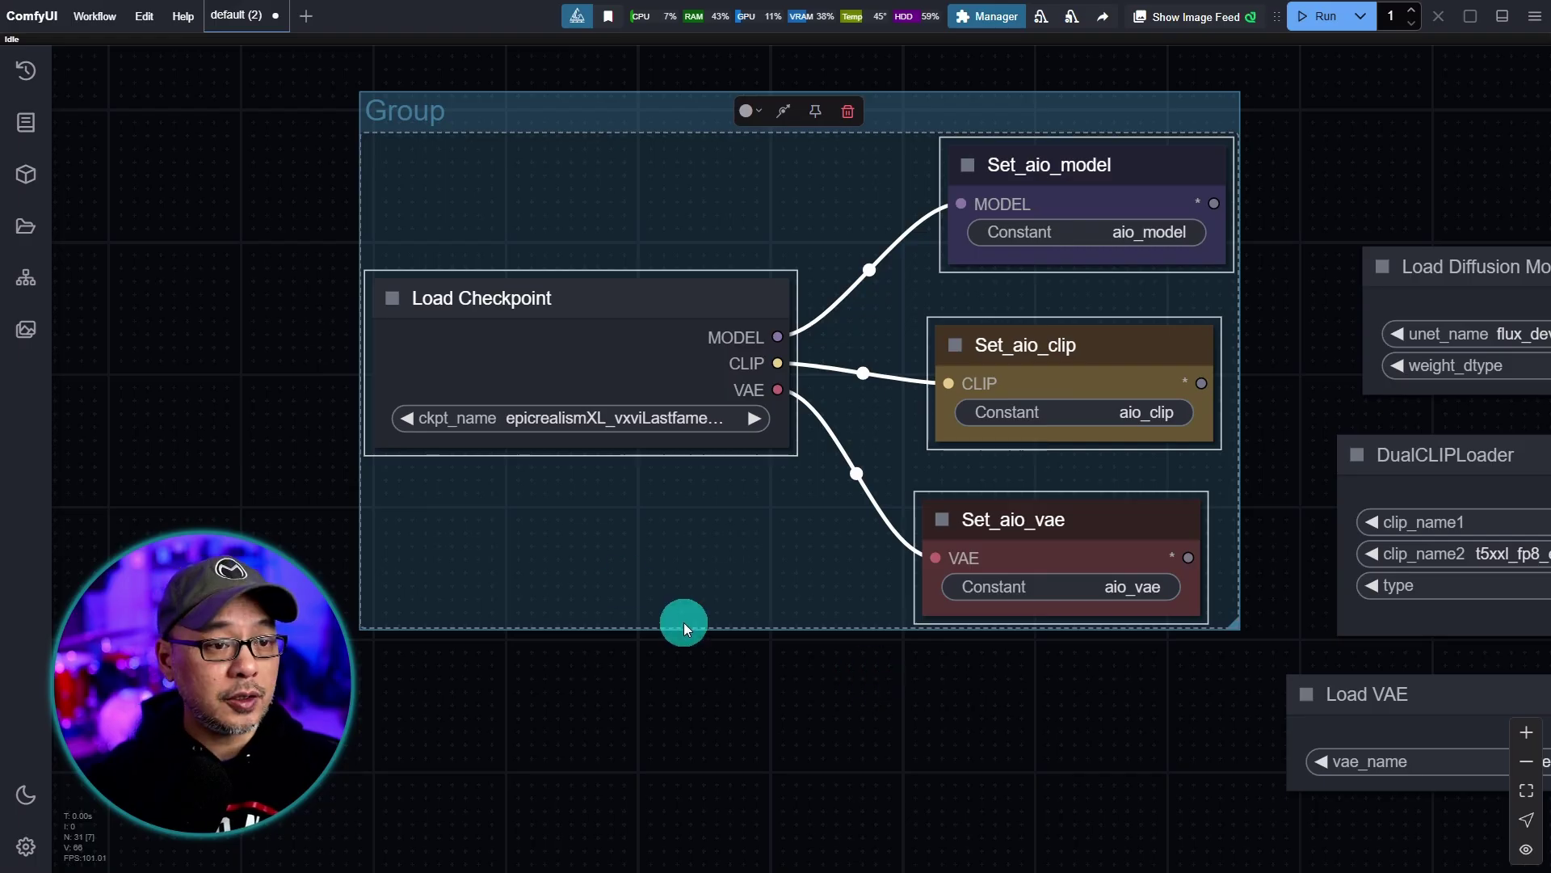
Collapse the Set_aio_model, clip and vae nodes and tuck them behind Load Checkpoint.
drag(207, 266, 263, 318)
click(1022, 216)
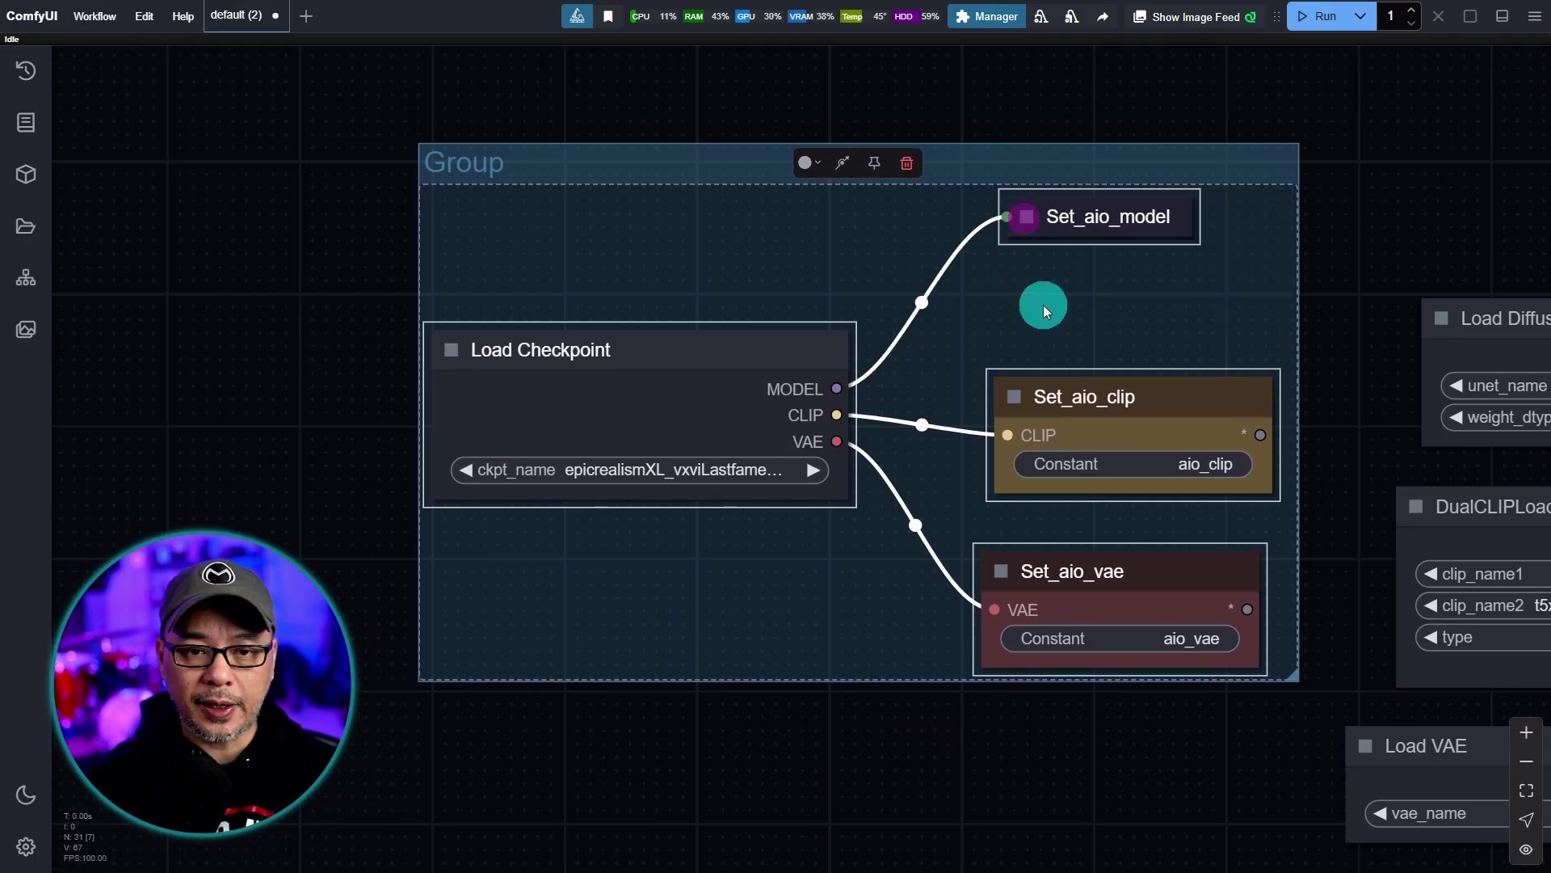
click(1014, 395)
click(1006, 570)
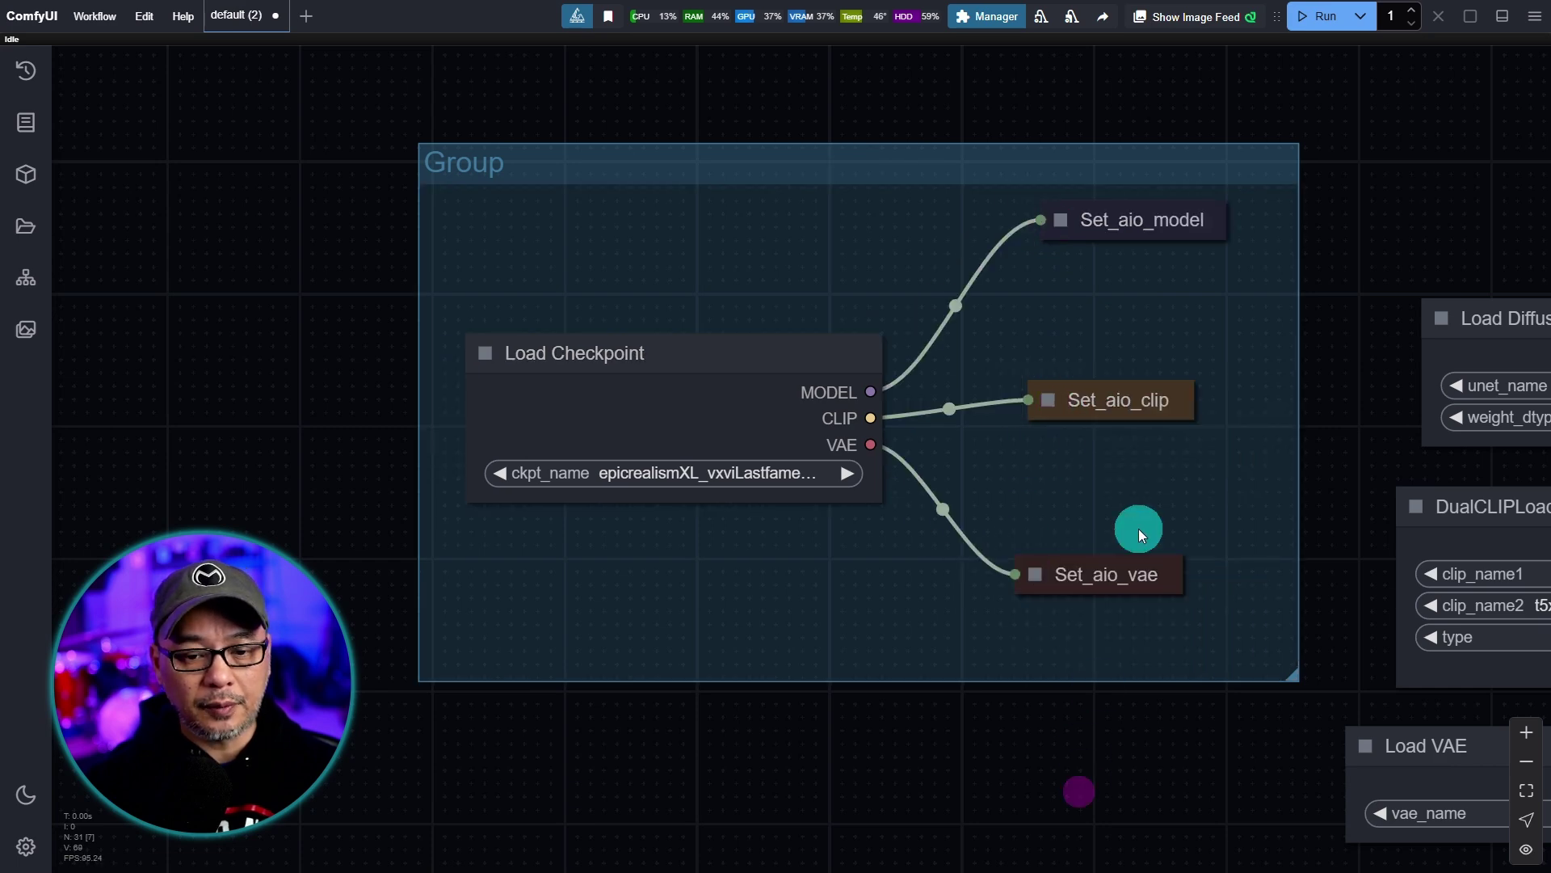
drag(1086, 572, 735, 436)
drag(1090, 401, 572, 429)
drag(1120, 230, 654, 434)
click(795, 361)
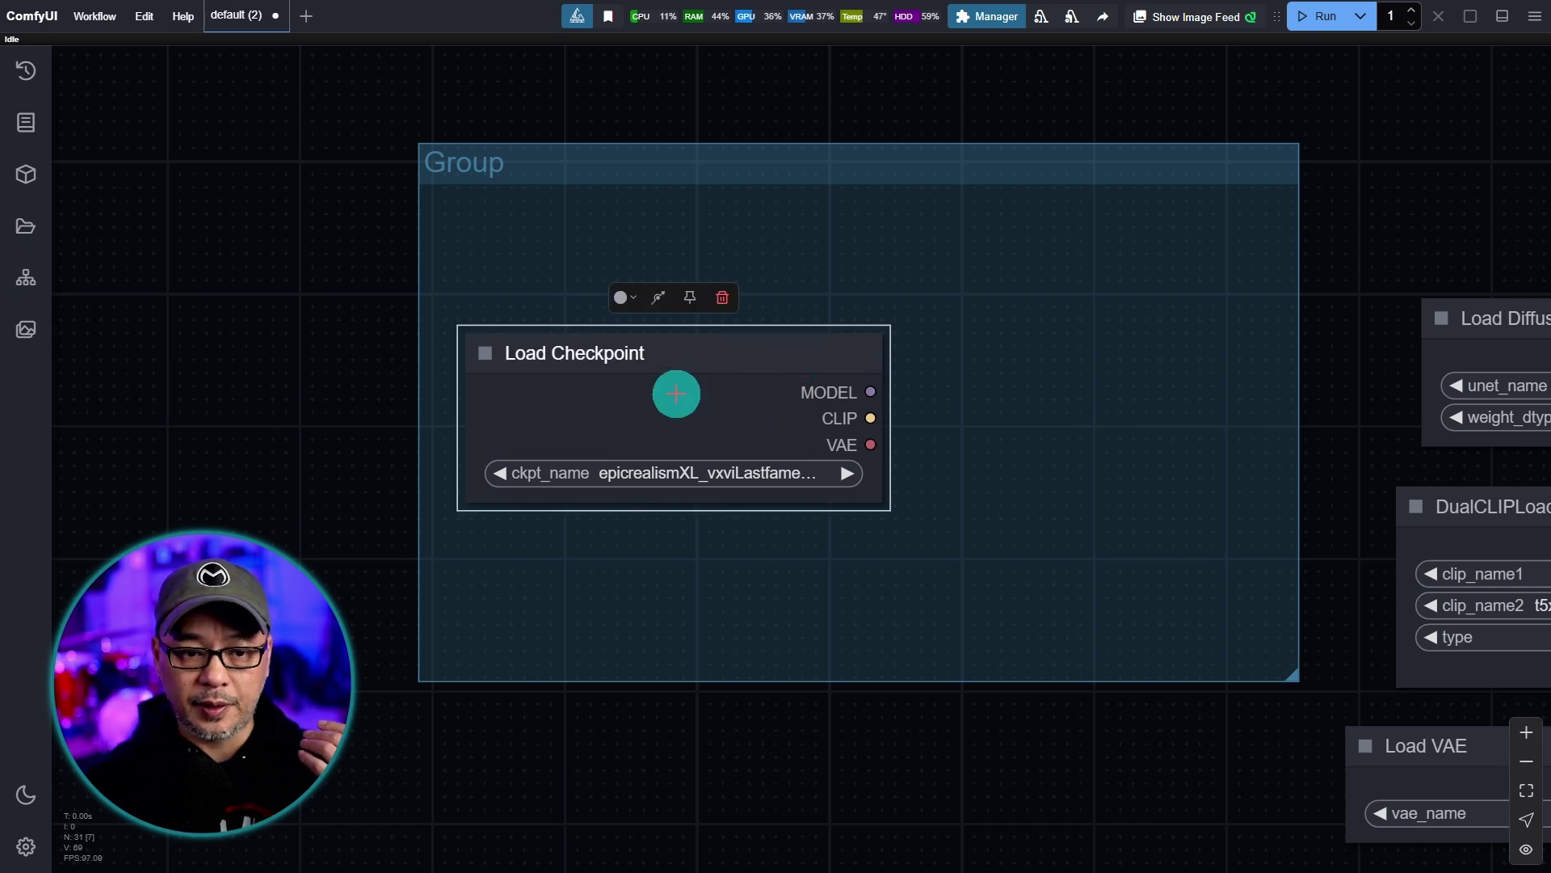
Shrink the group to fit Load Checkpoint and start titling it 'AIO Models'.
drag(1293, 677, 856, 388)
drag(748, 229, 841, 315)
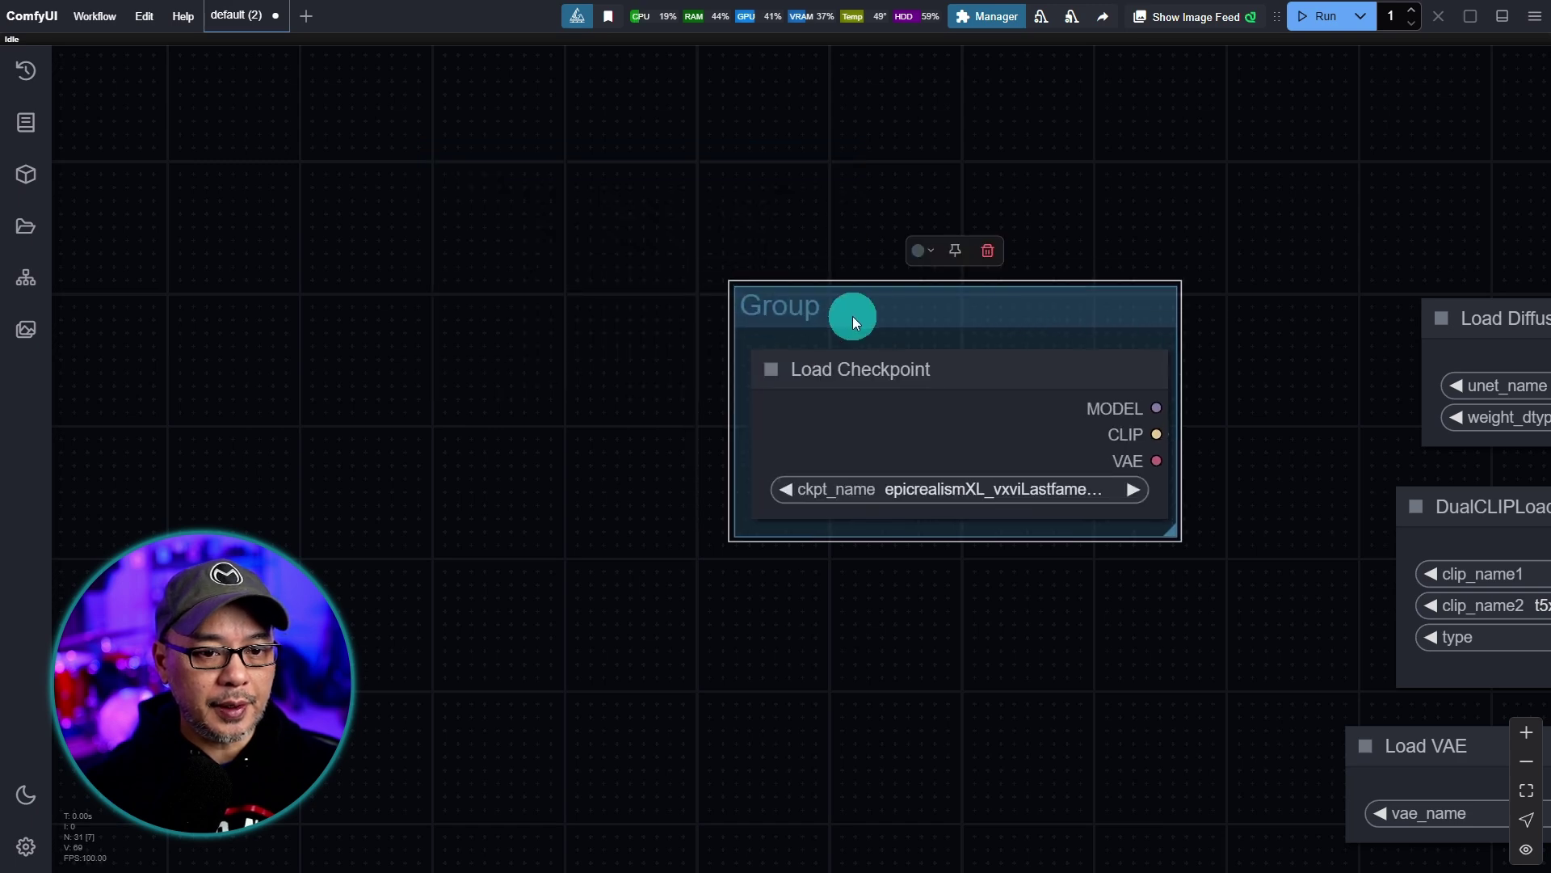
scroll(818, 326, up, 3)
double_click(793, 296)
text(AIO Models)
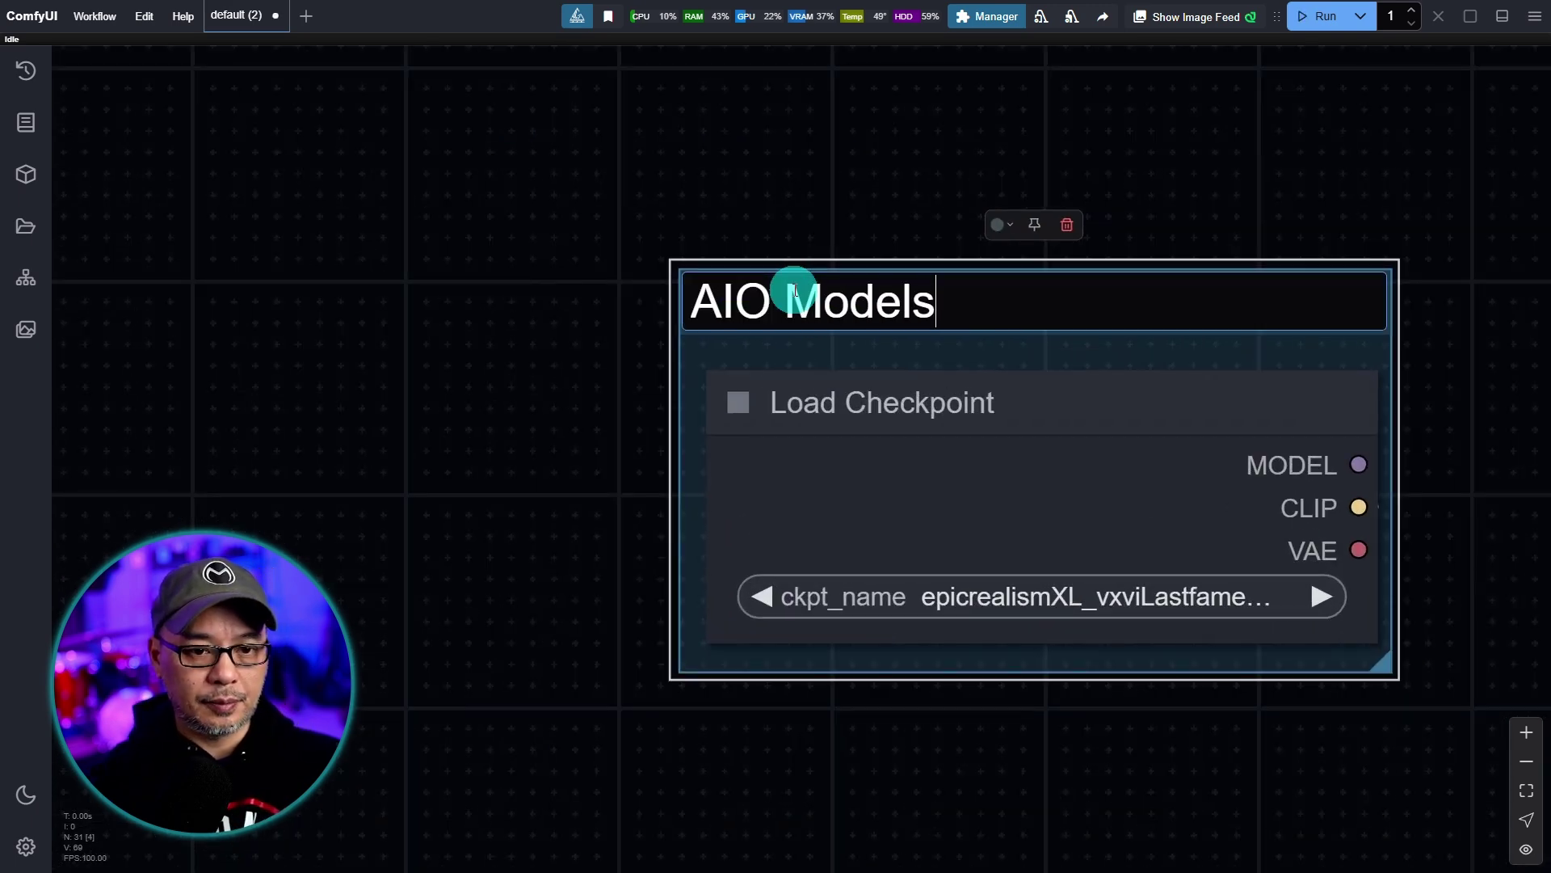
Confirm the AIO Models title, then group the Unet loaders as 'Unet Model'.
key(Return)
drag(740, 199, 1166, 759)
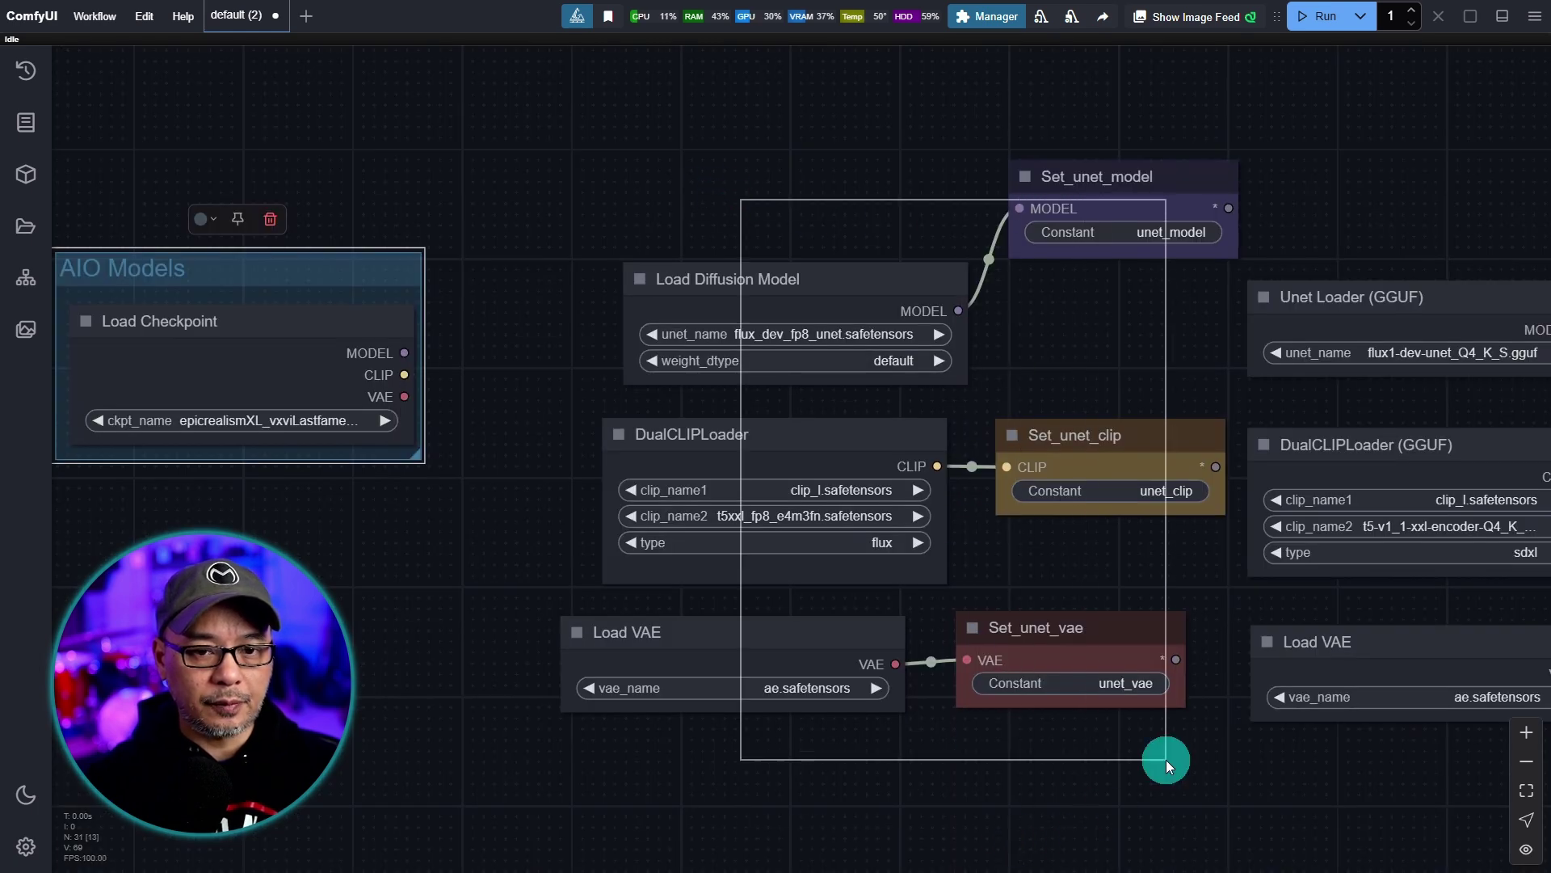
right_click(824, 214)
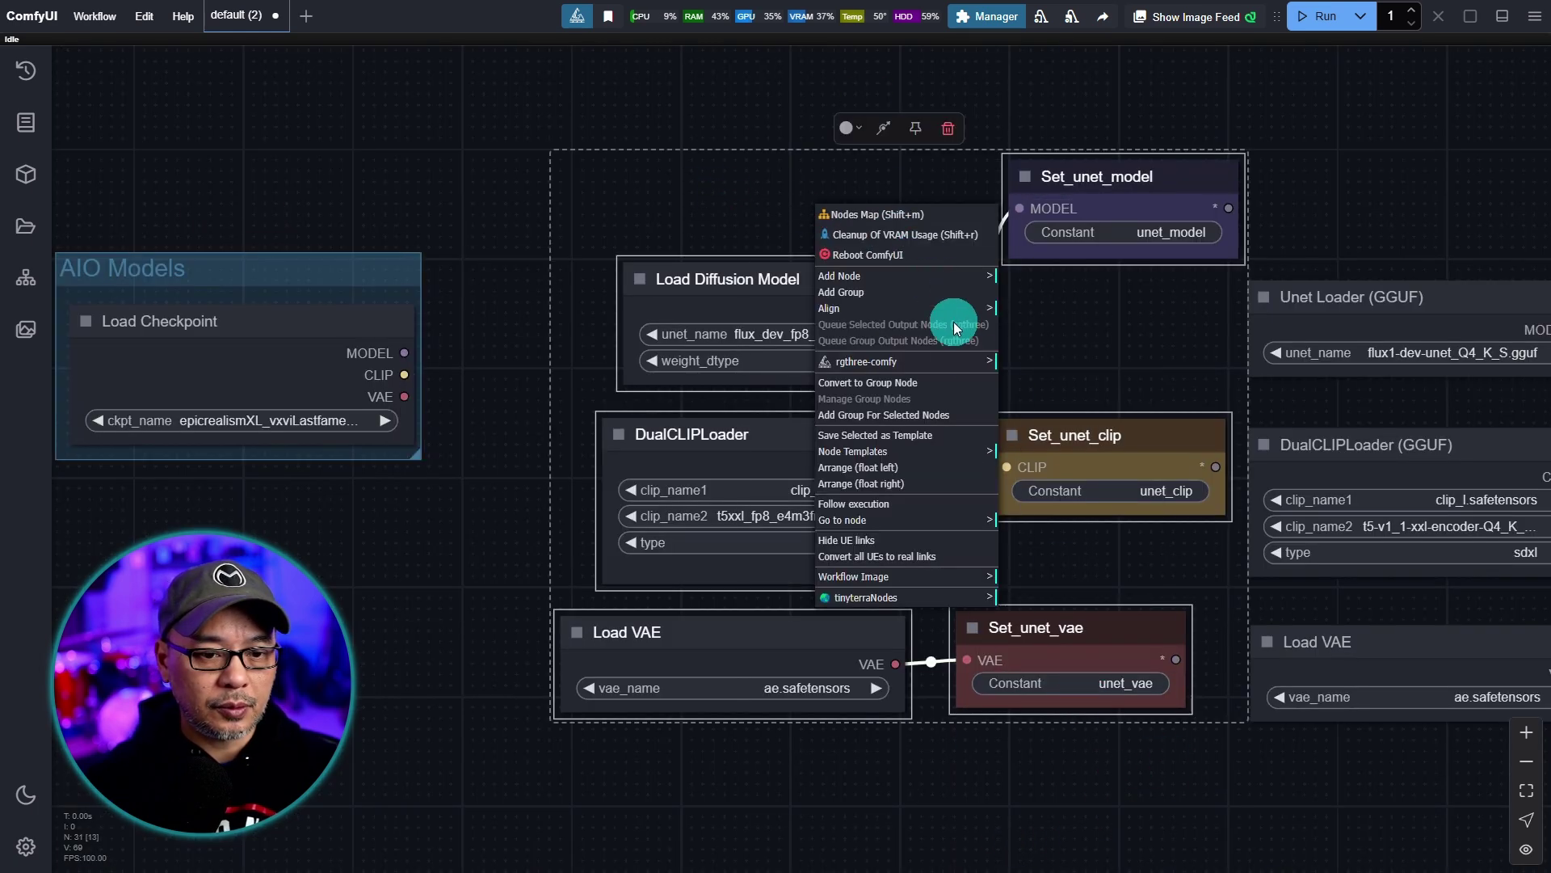
click(967, 408)
double_click(628, 143)
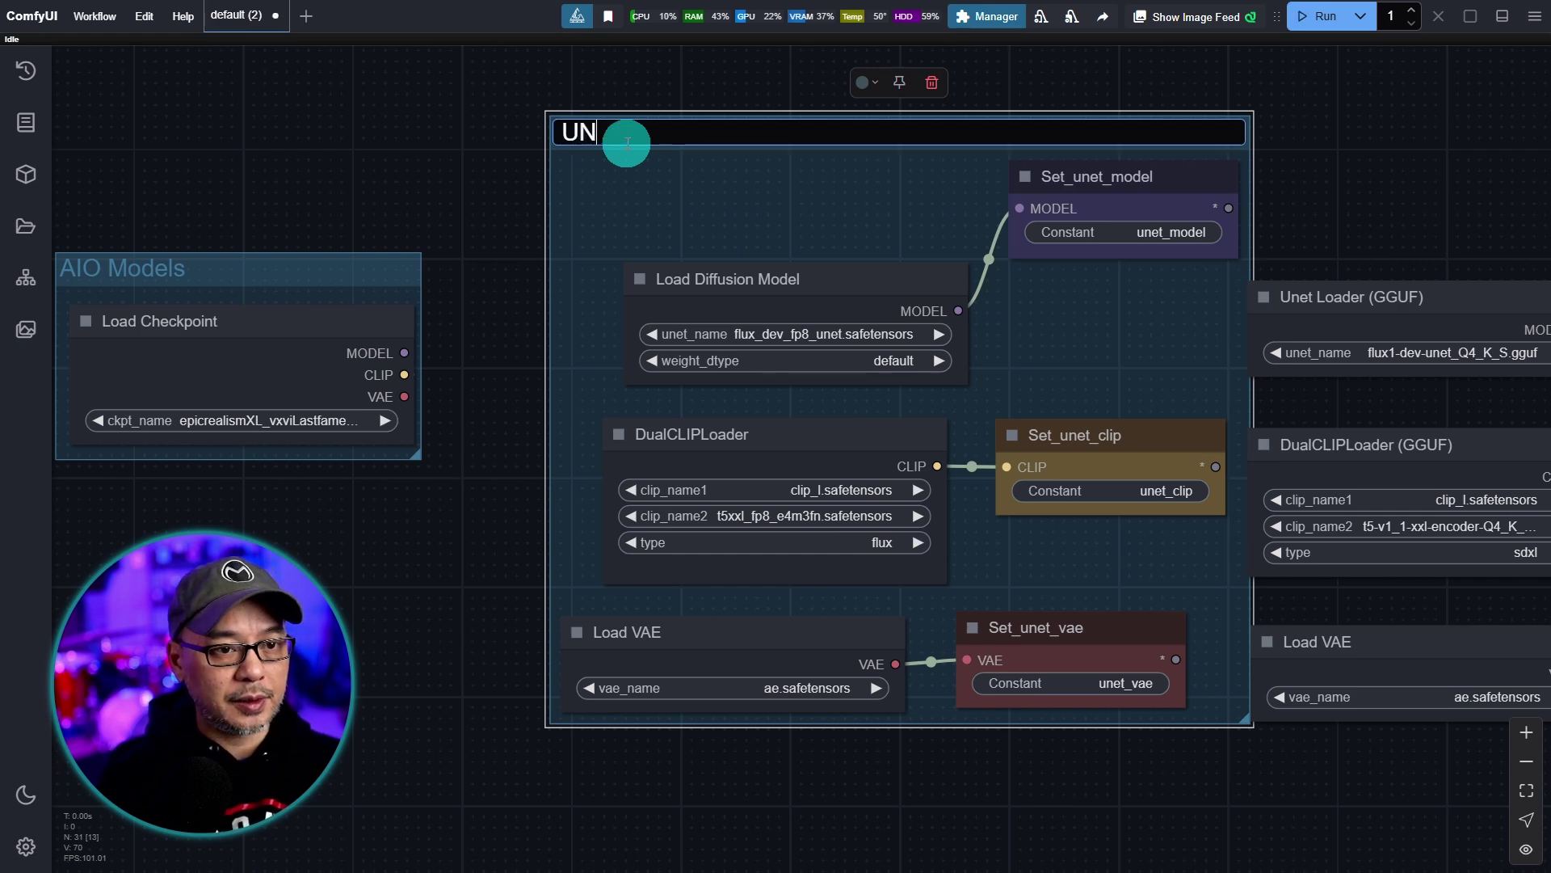
text(Unet Models)
key(BackSpace)
key(Return)
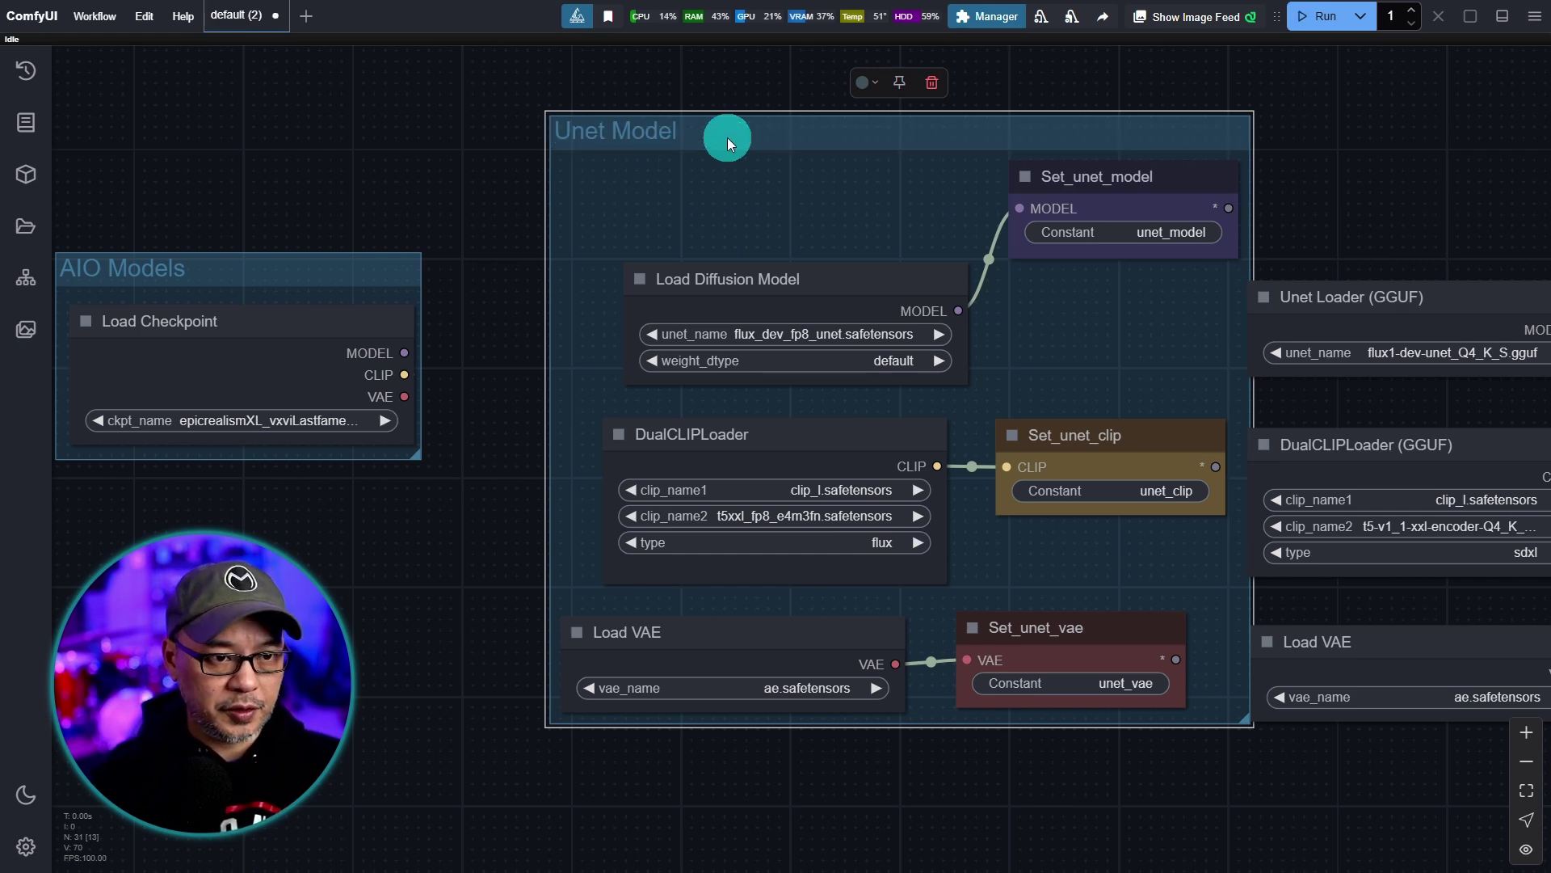
Rename the AIO Models group to 'AIO Model' and nudge Load VAE upward.
double_click(209, 271)
key(BackSpace)
key(Return)
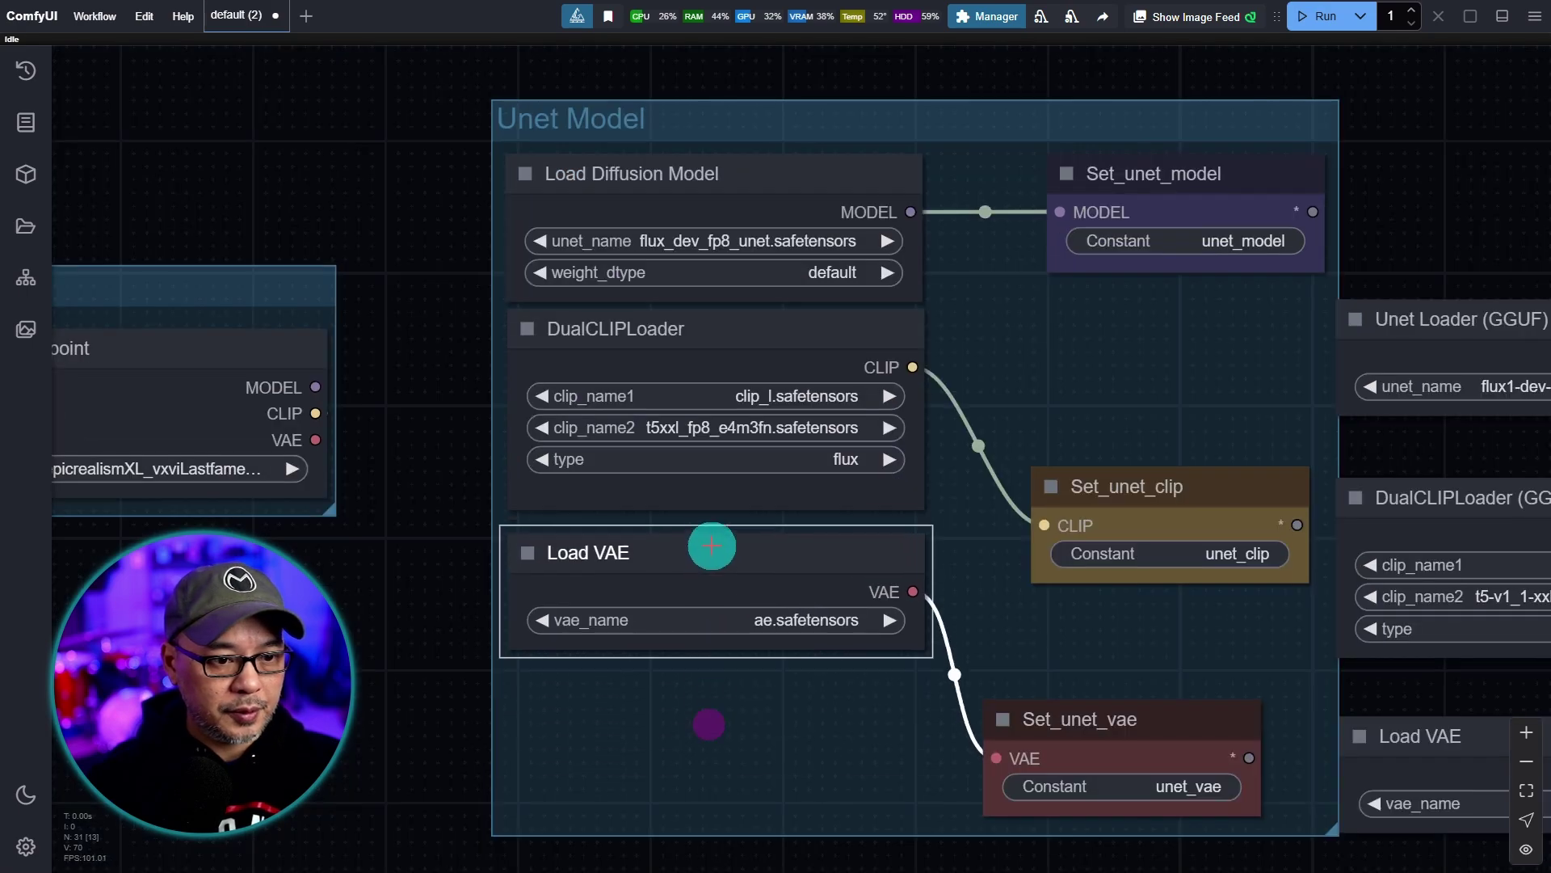
drag(710, 543, 715, 543)
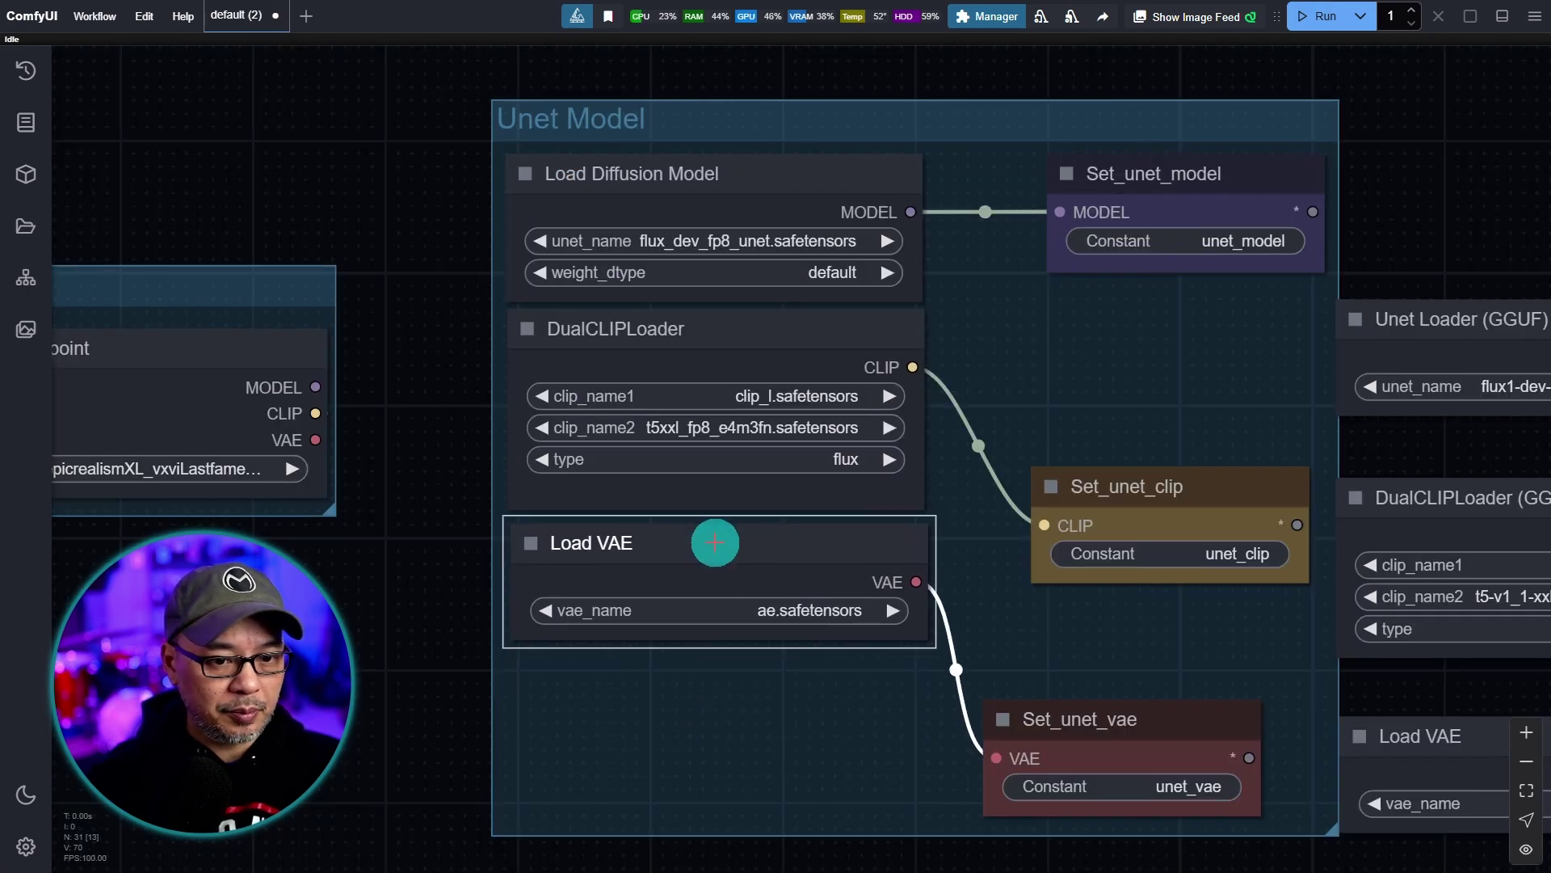
click(440, 399)
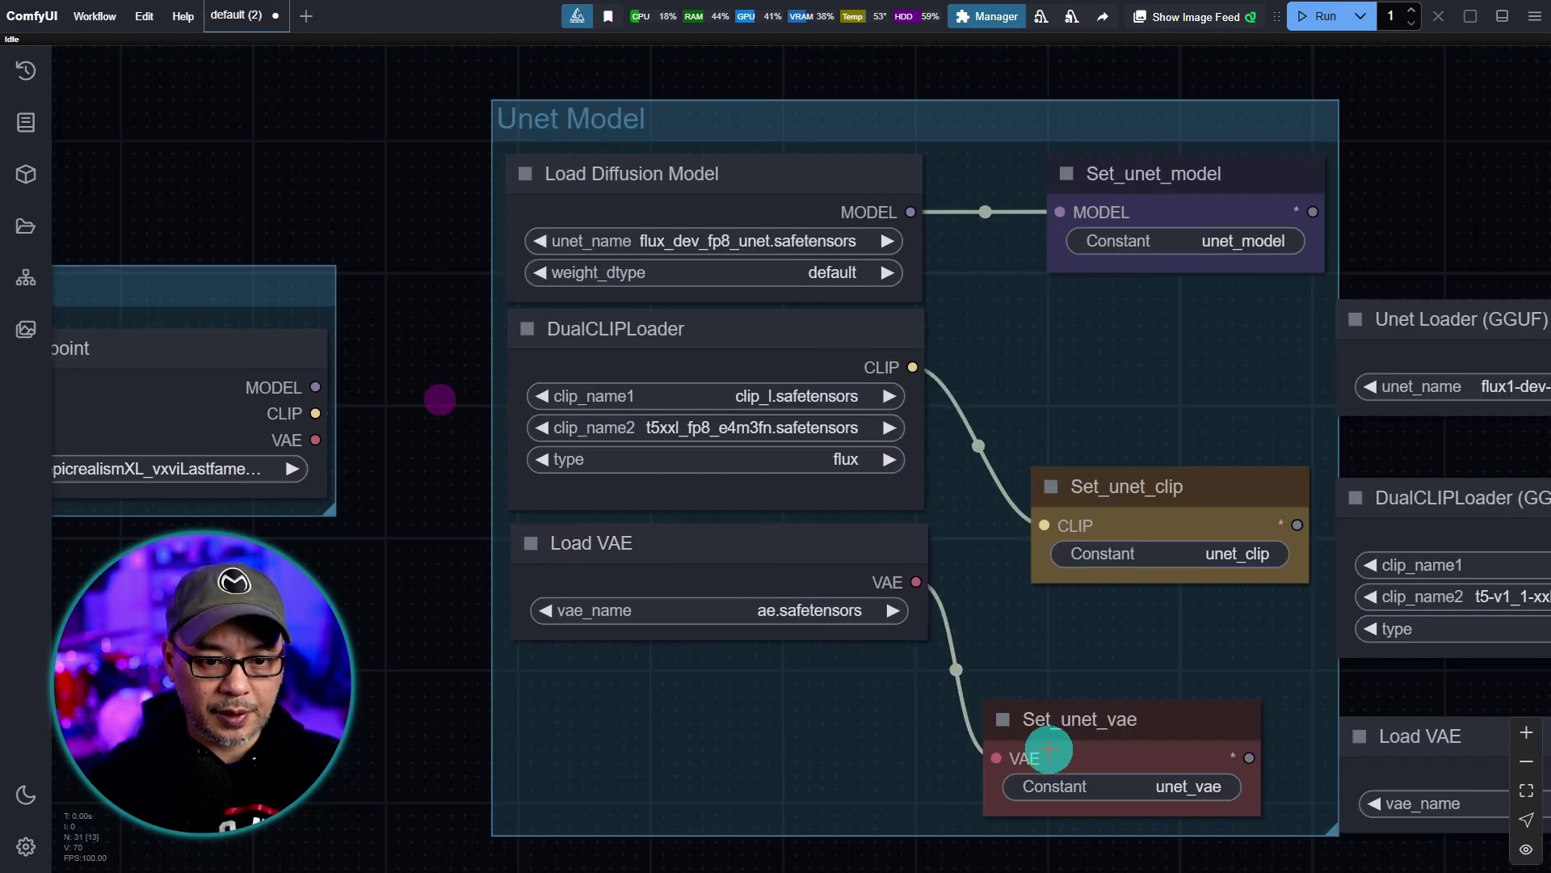
Collapse the Set_unet_model, Set_unet_clip and Set_unet_vae nodes.
scroll(817, 669, up, 2)
drag(844, 696, 869, 719)
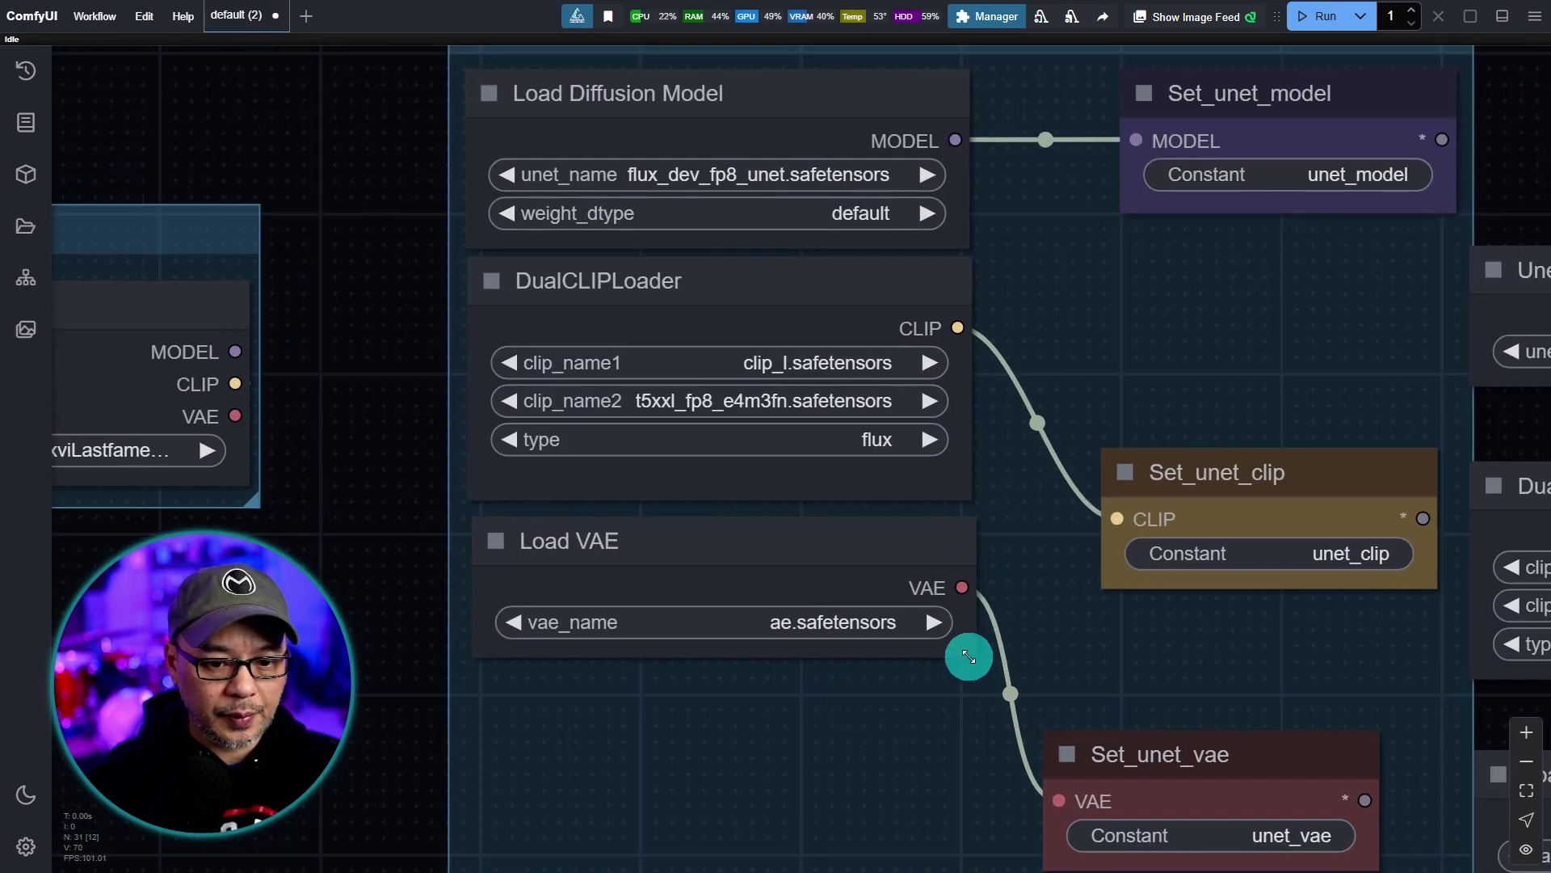
click(1219, 94)
click(1123, 471)
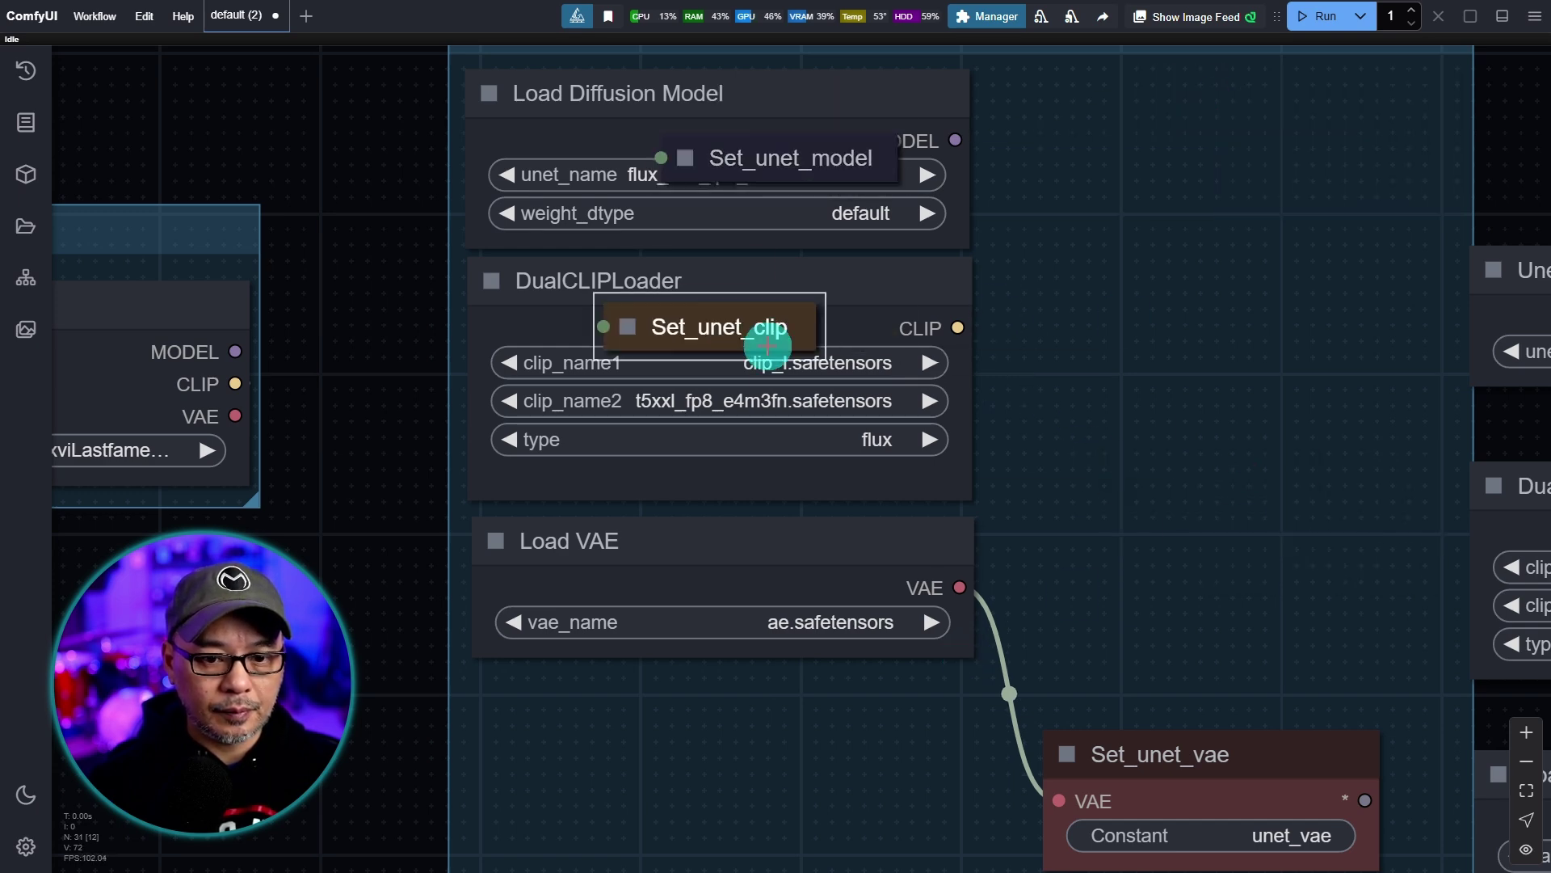
click(1123, 749)
click(894, 294)
click(557, 420)
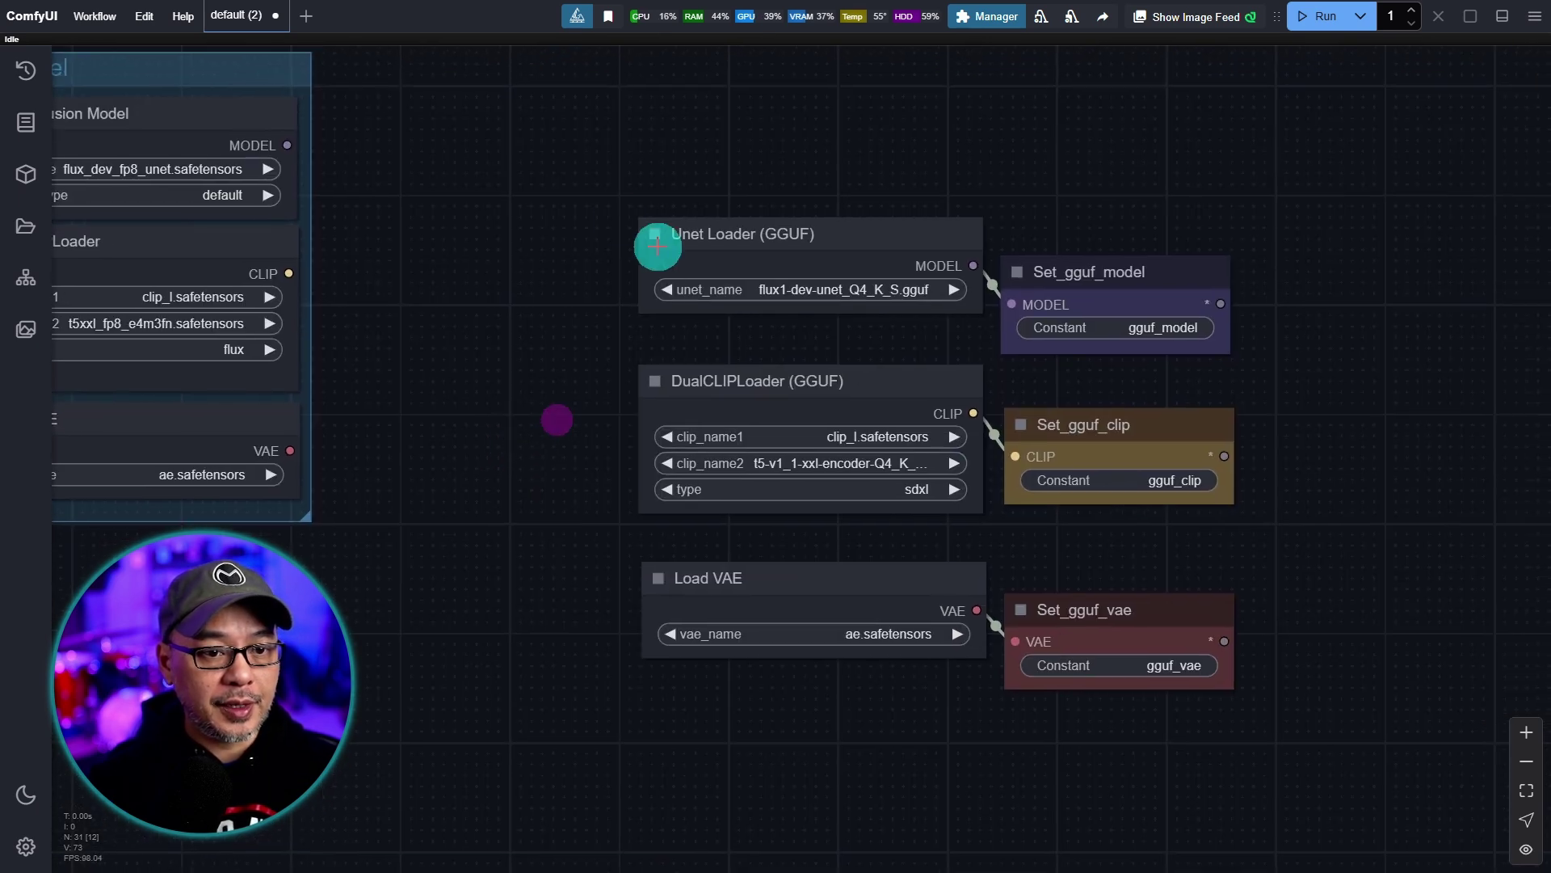
Group the six GGUF loader and setter nodes as 'GGUF Model' beside Unet Model.
drag(556, 157, 1116, 740)
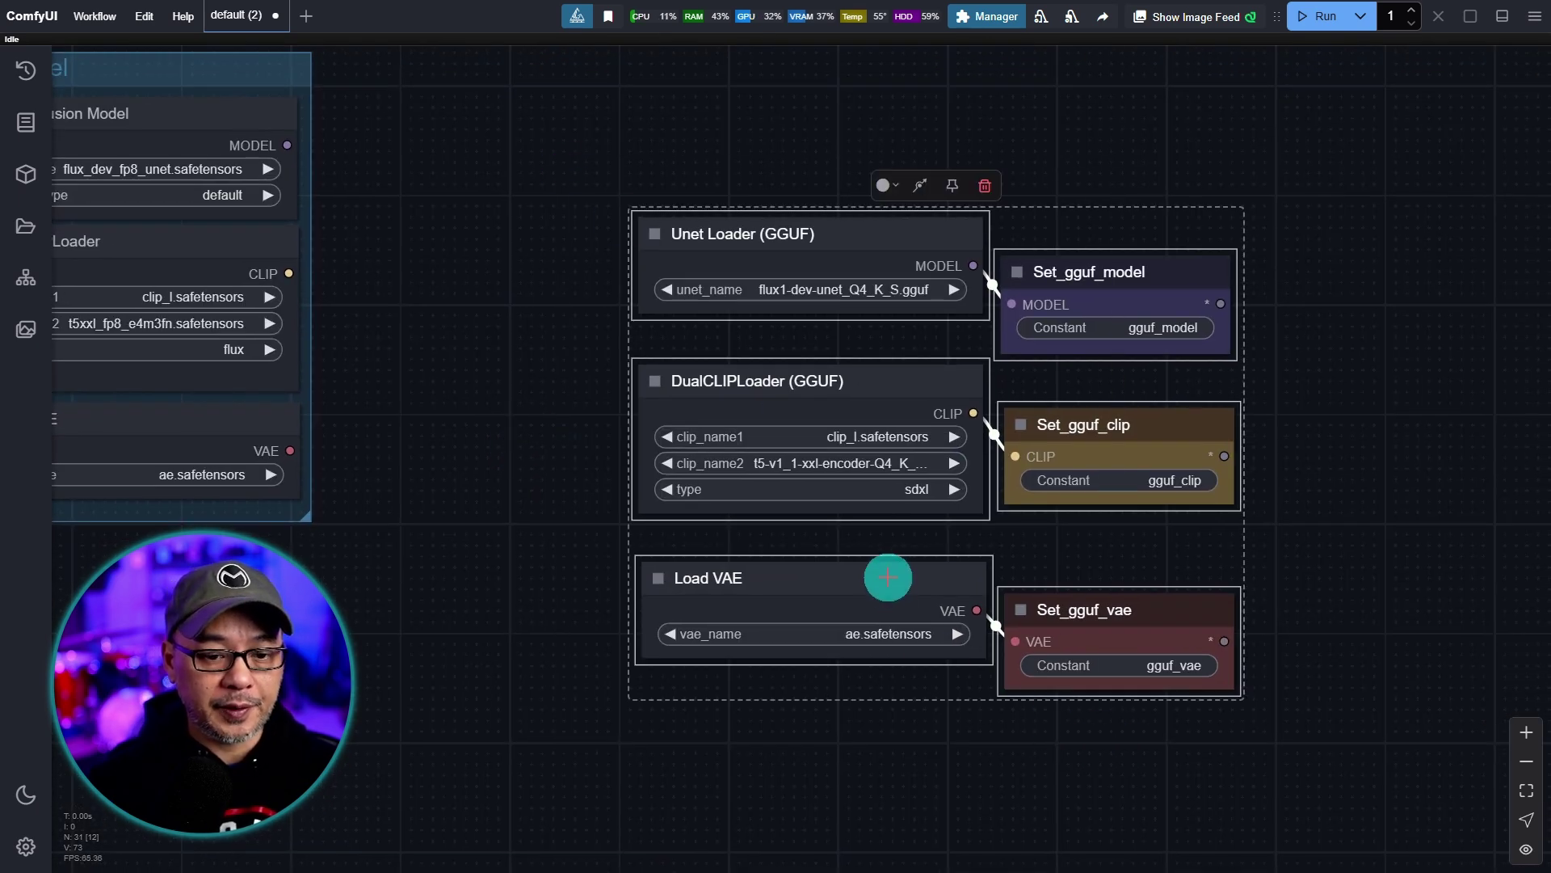
right_click(1054, 567)
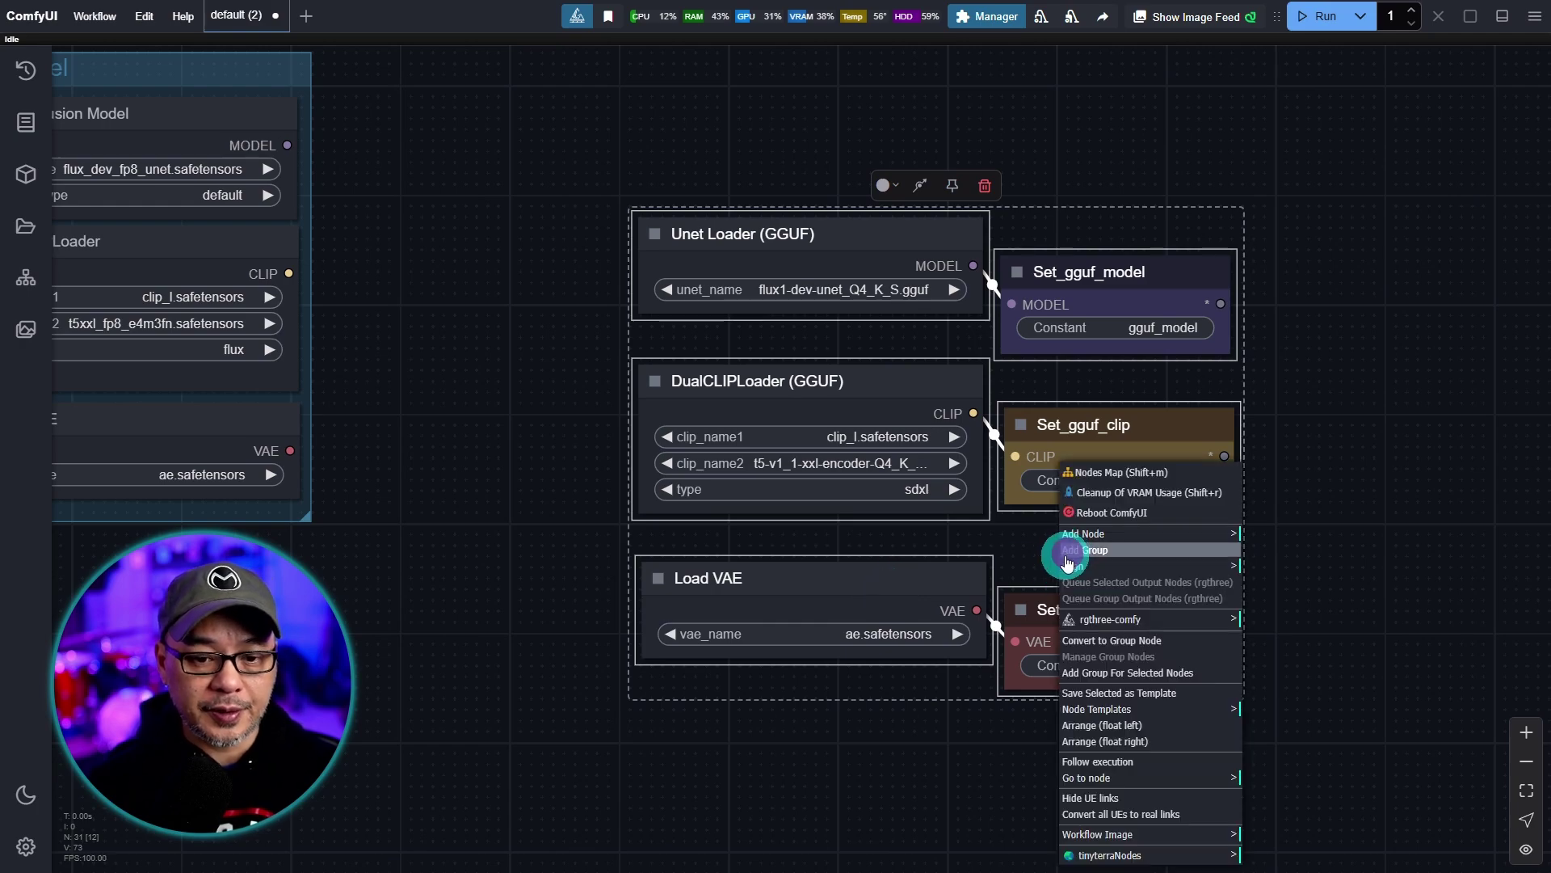
click(1068, 554)
text(GGUF Model)
key(Return)
scroll(727, 195, up, 2)
drag(980, 551, 1177, 682)
click(850, 188)
Add a Fast Groups Bypasser (rgthree) node via a 'fast' node search.
scroll(850, 188, down, 5)
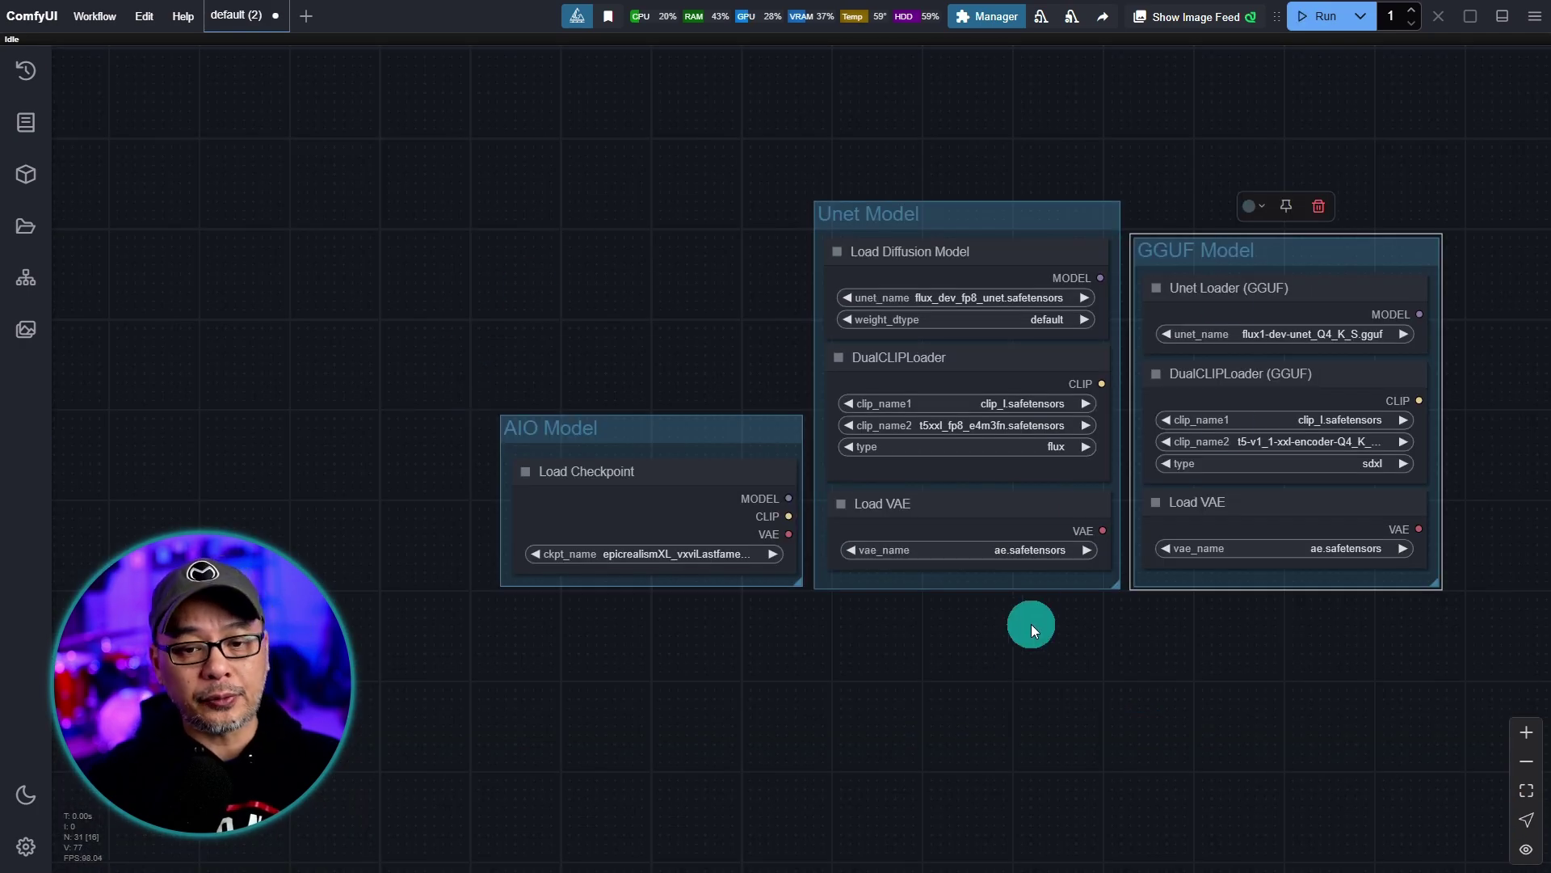
drag(551, 250, 890, 220)
scroll(890, 219, up, 3)
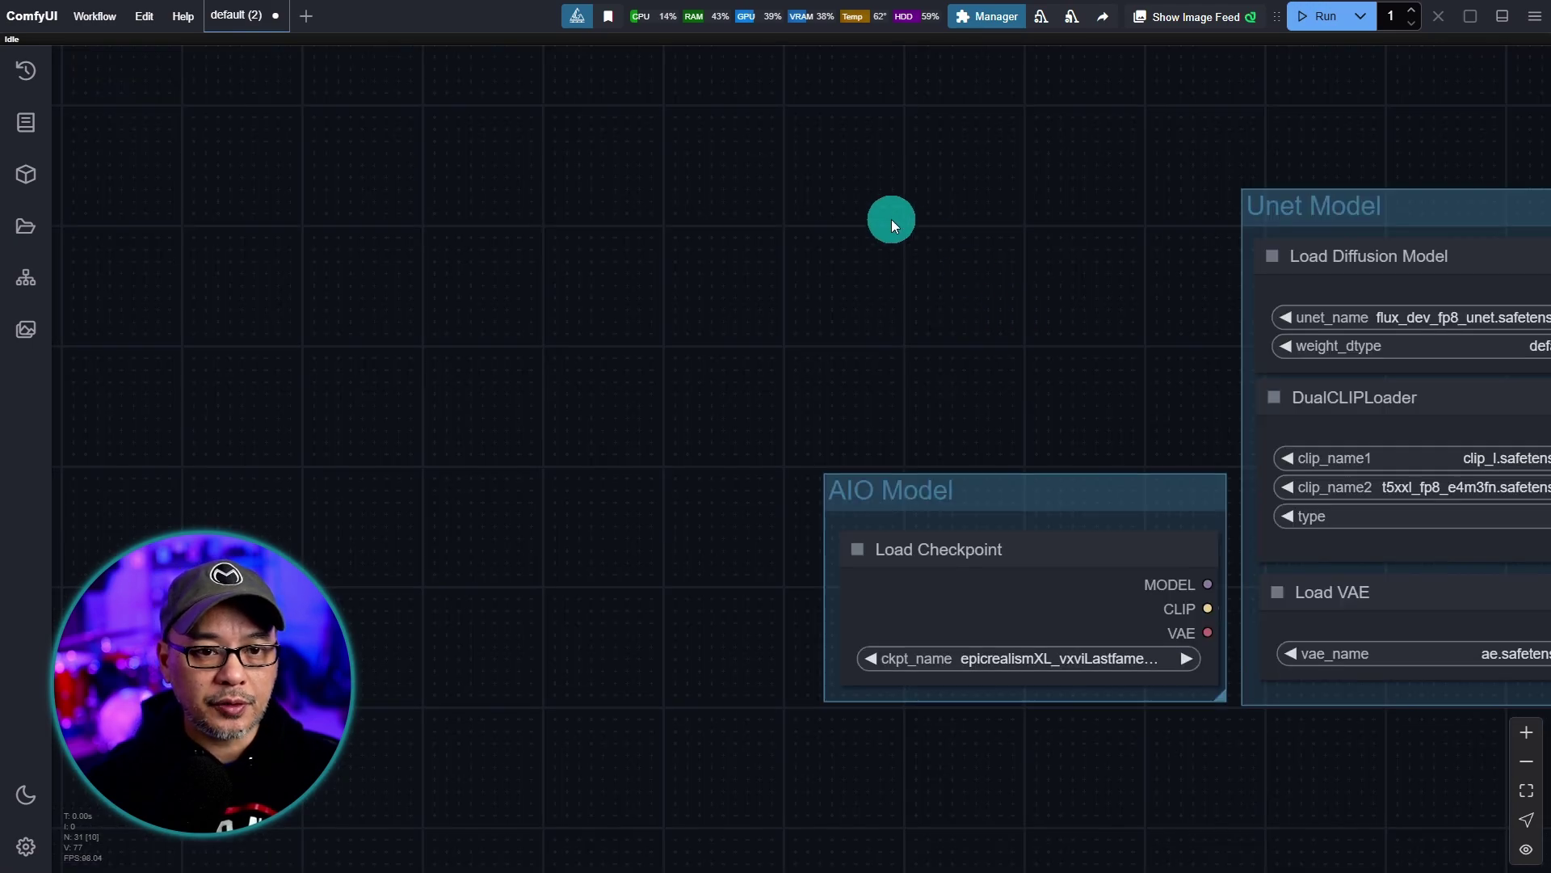
double_click(891, 220)
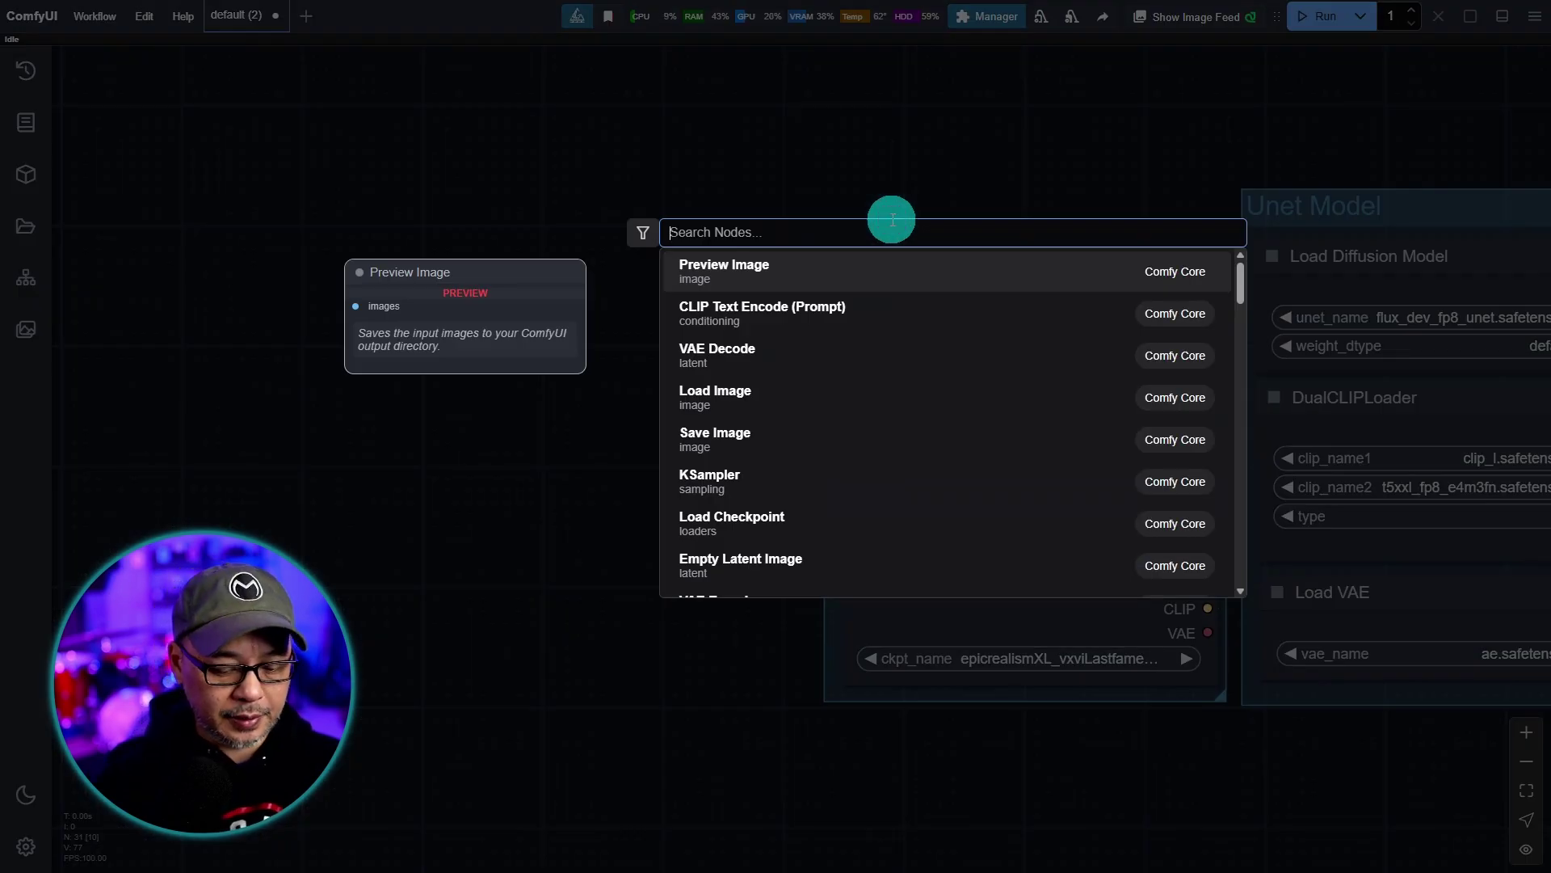
text(fast)
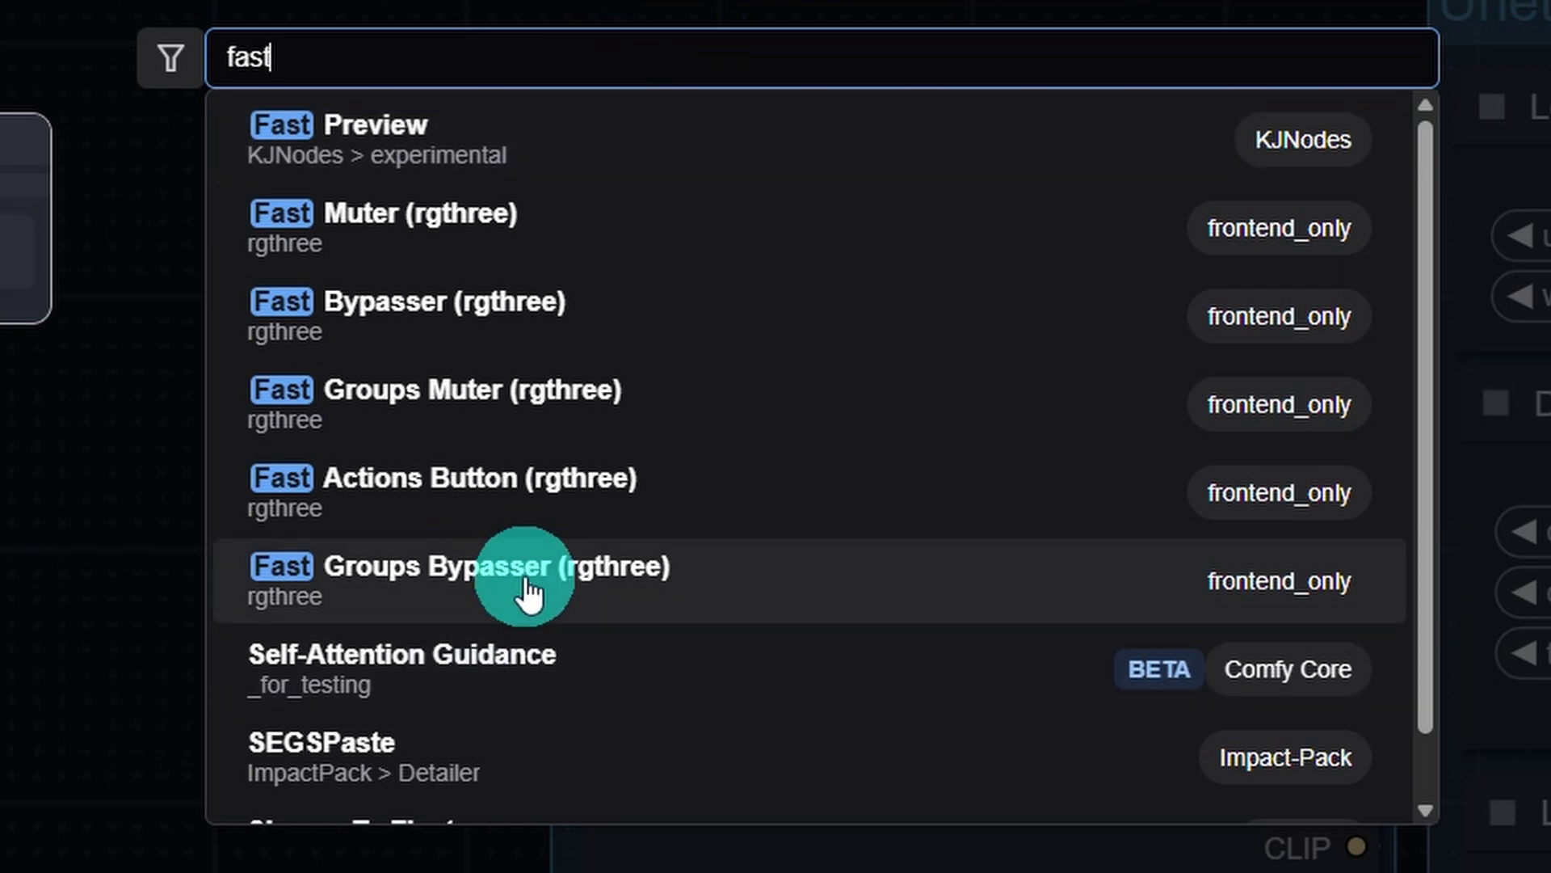
click(525, 585)
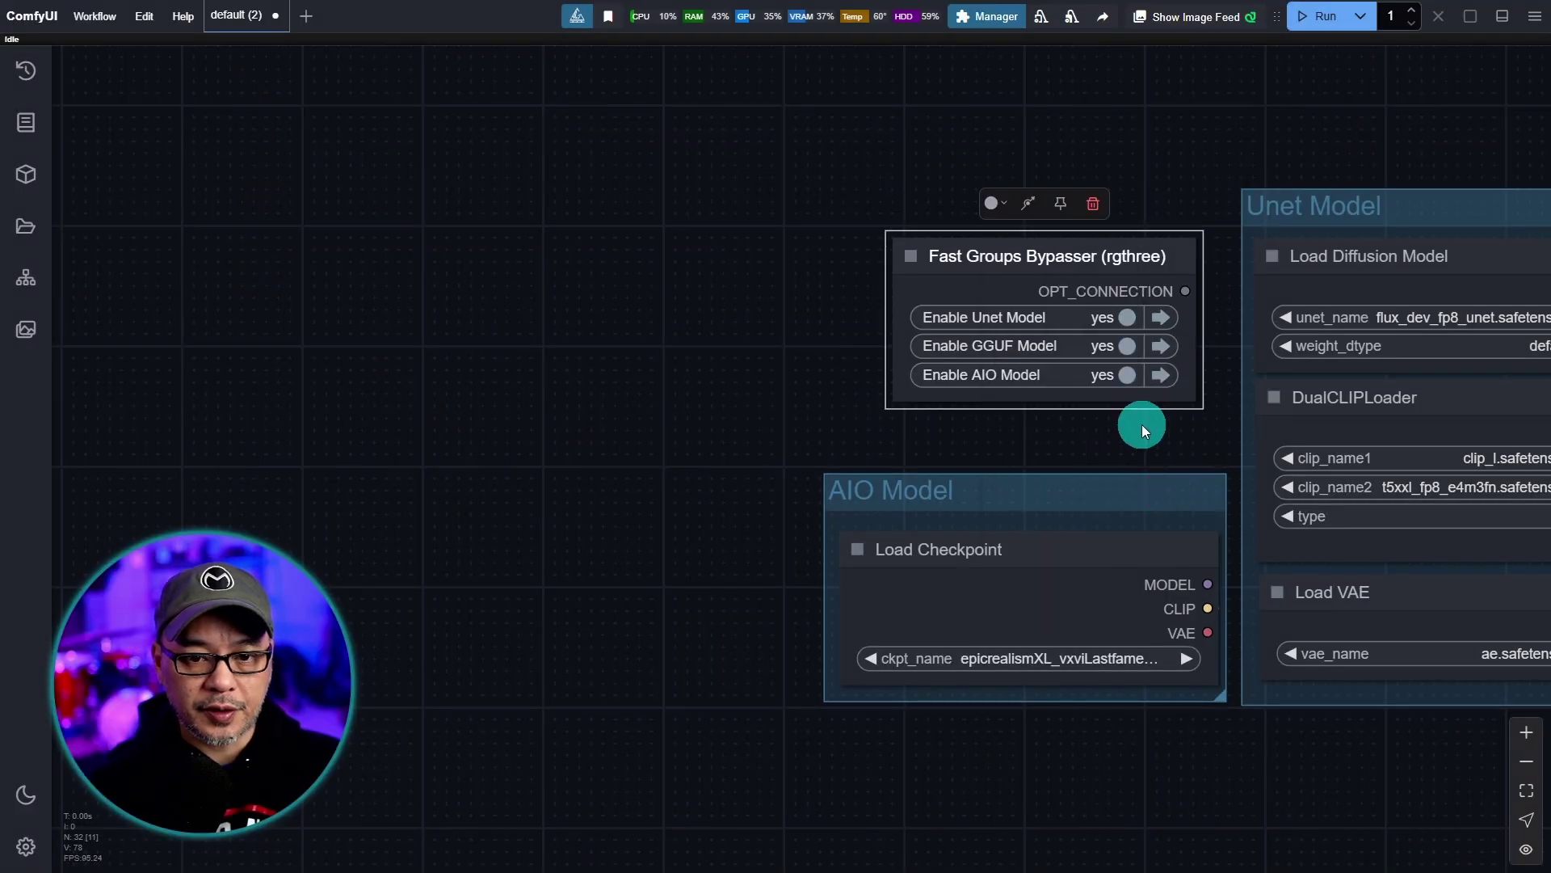
Colour the Fast Groups Bypasser node black.
drag(1142, 425, 1030, 406)
right_click(887, 271)
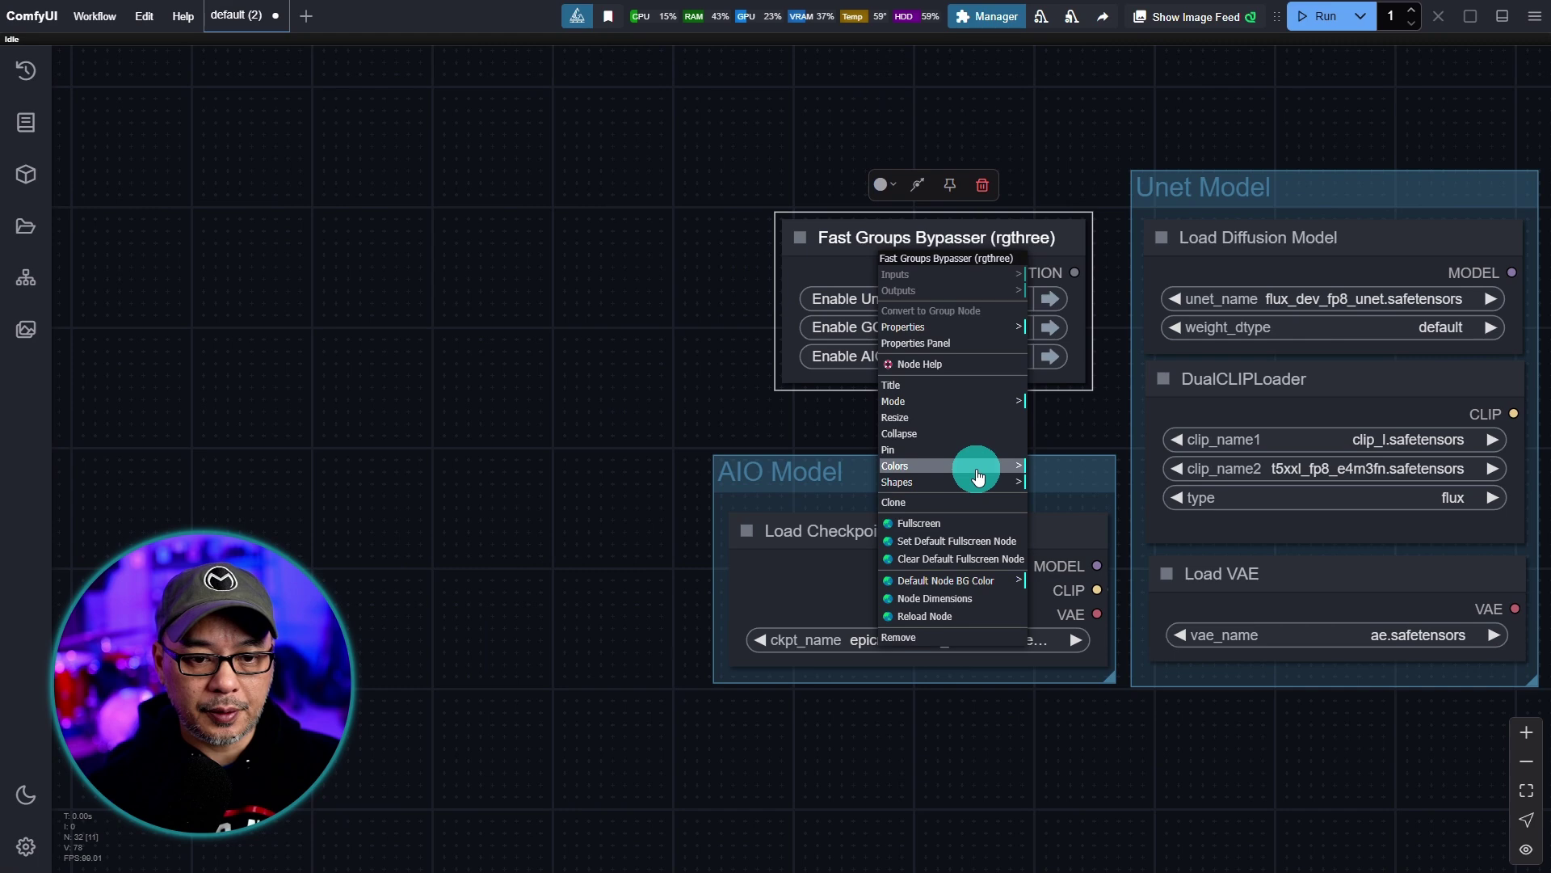
click(1014, 465)
click(1072, 618)
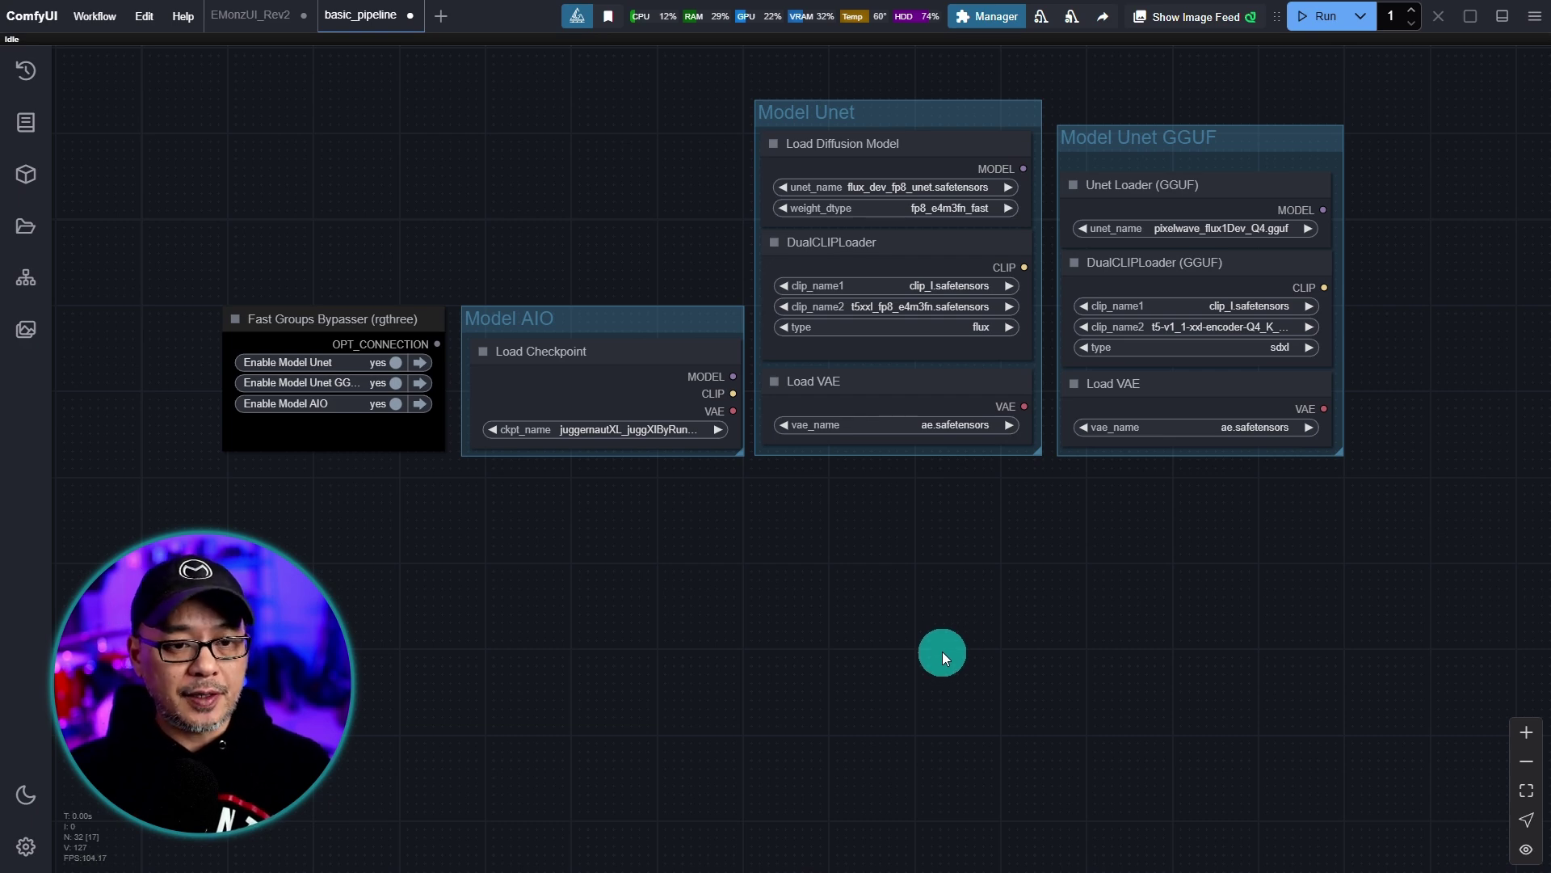
Add a CLIP Text Encode (Prompt) node, clone it below, and resize the copy.
drag(942, 653, 953, 404)
drag(966, 520, 968, 507)
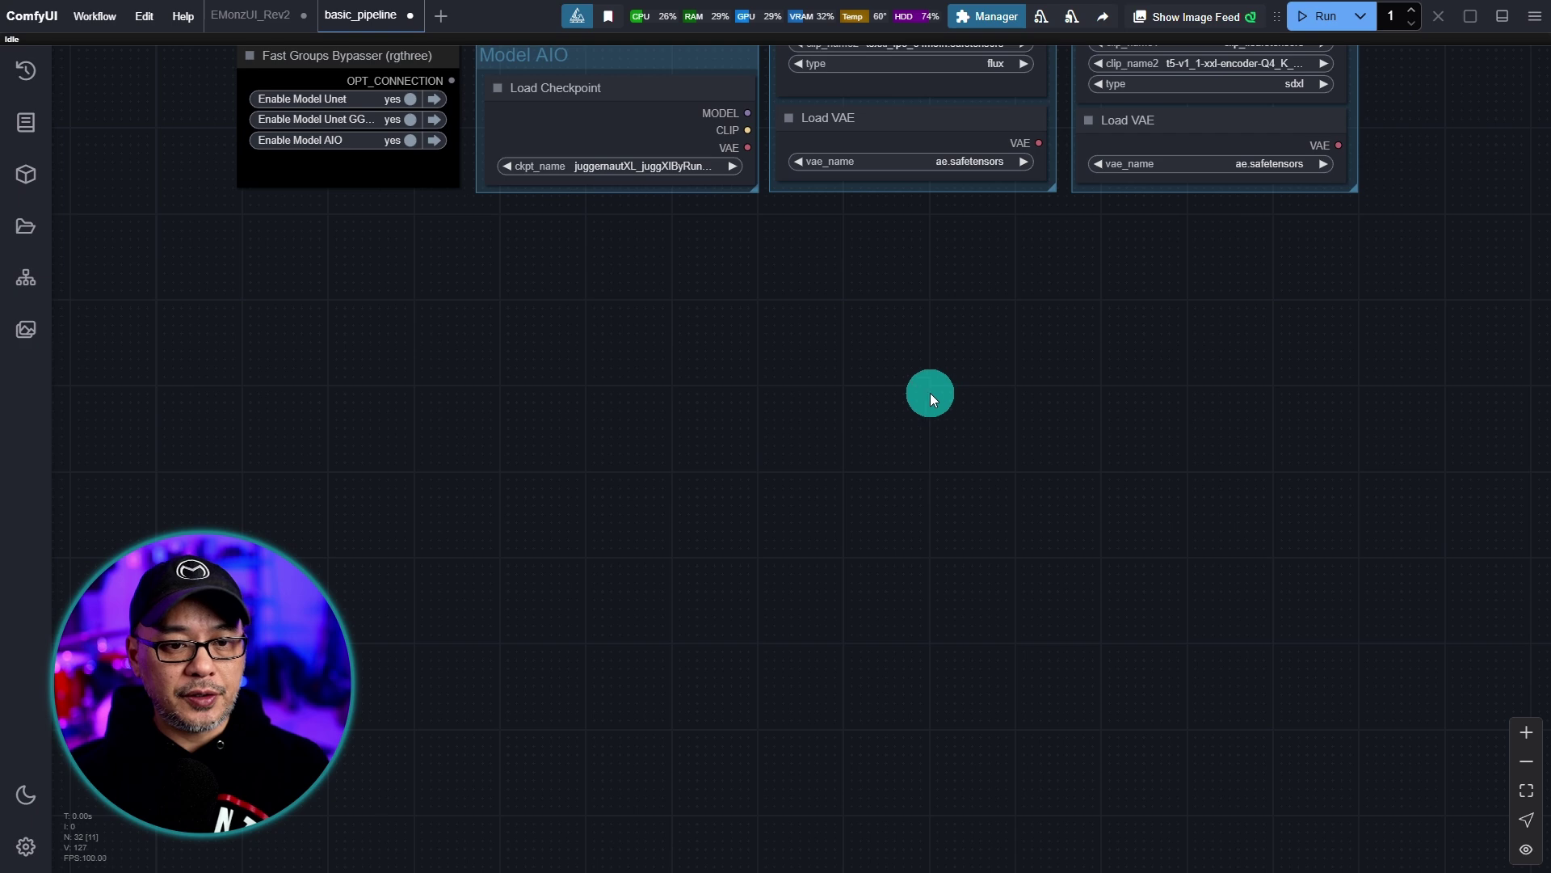
double_click(929, 393)
text(tex)
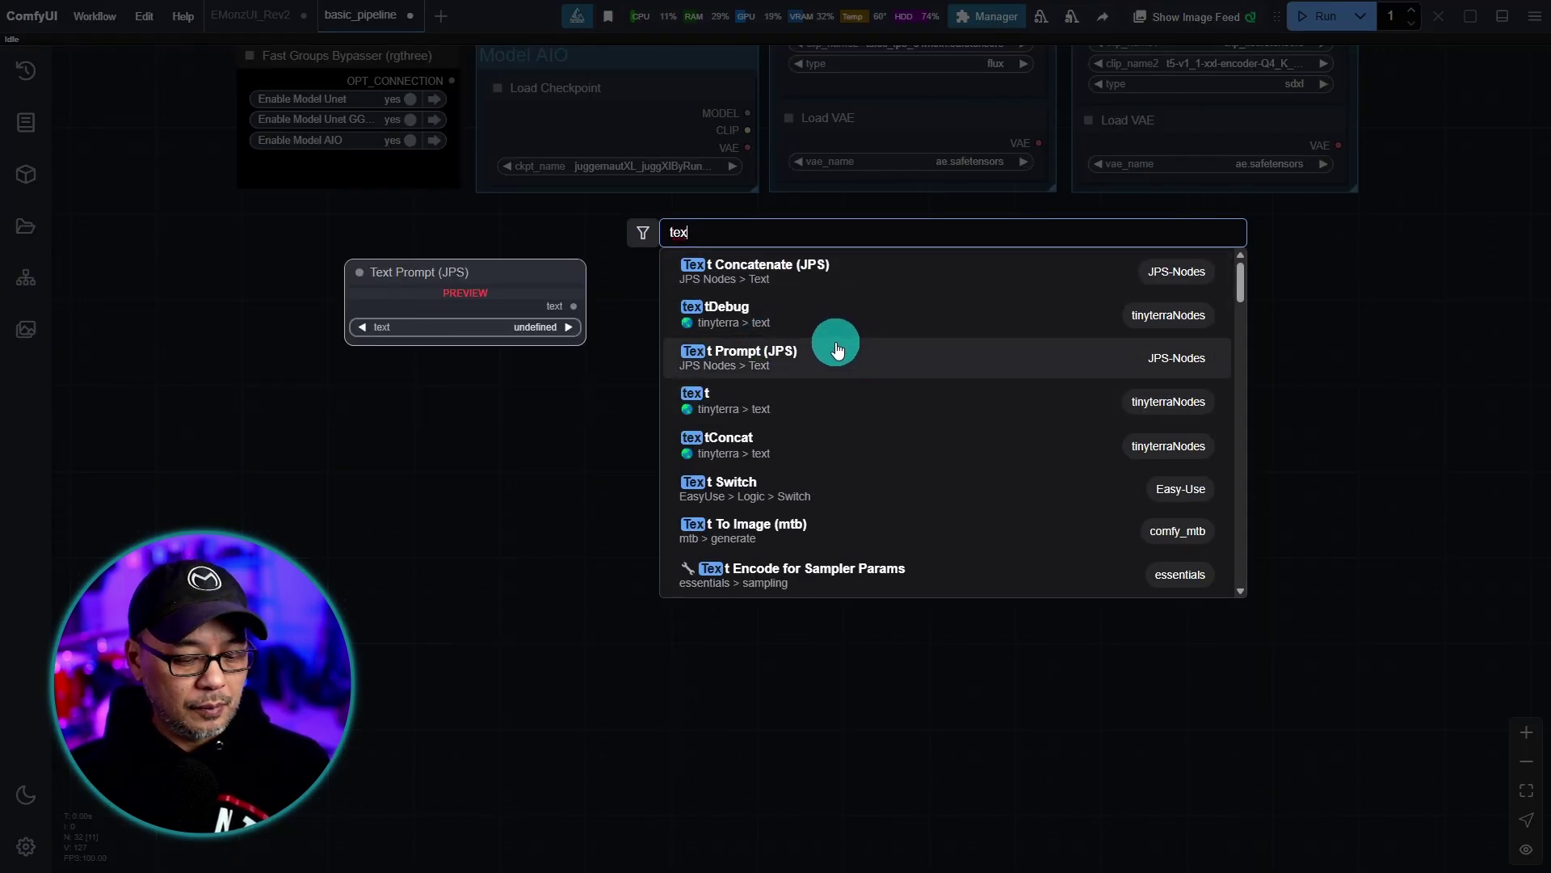
text(t)
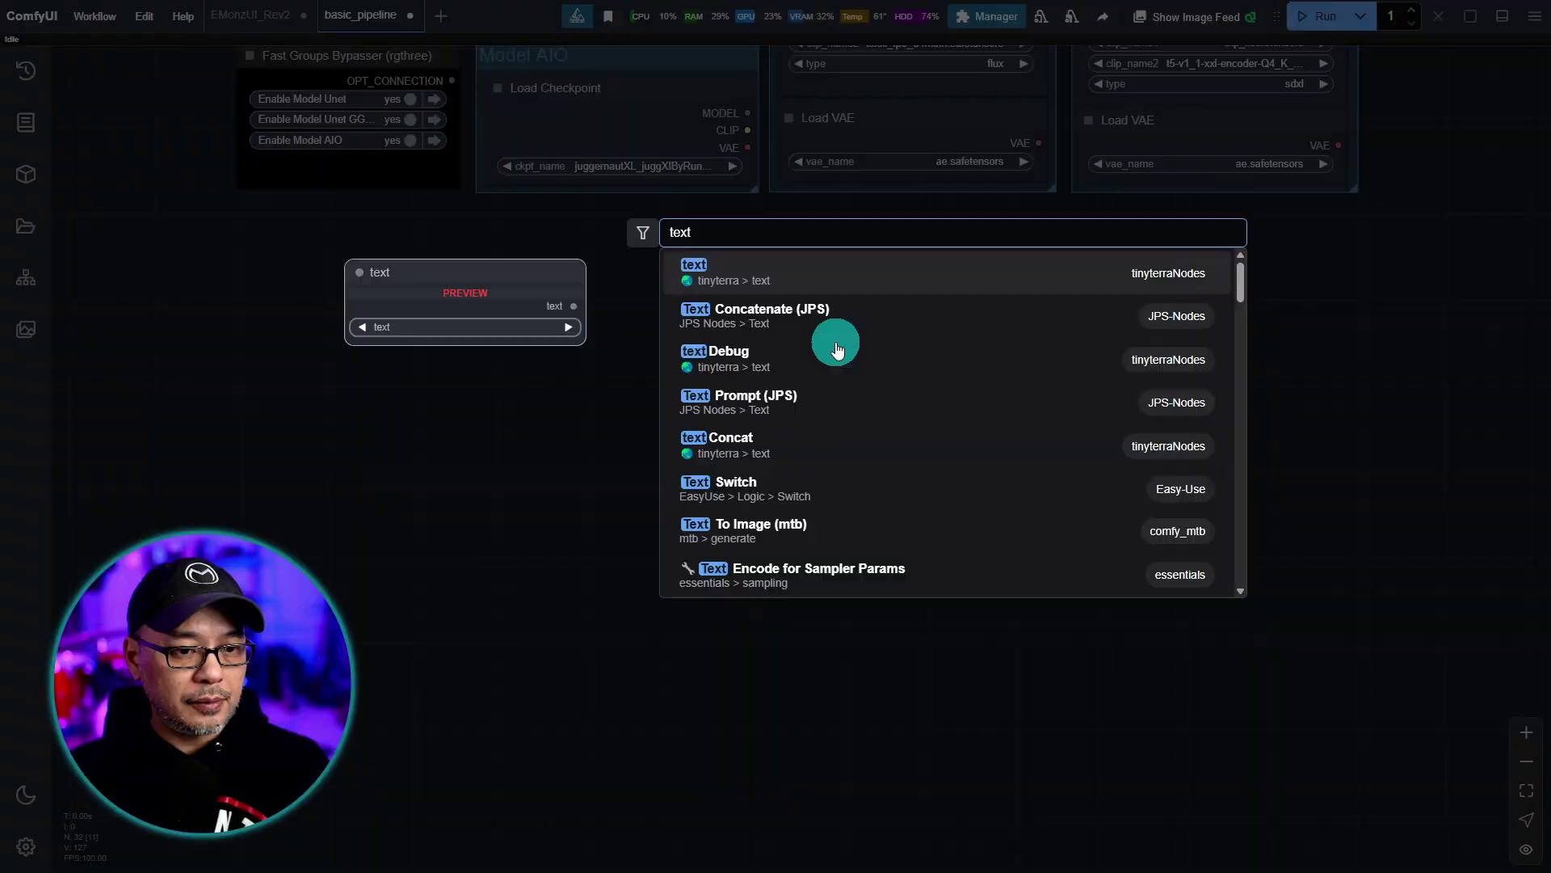
text( en)
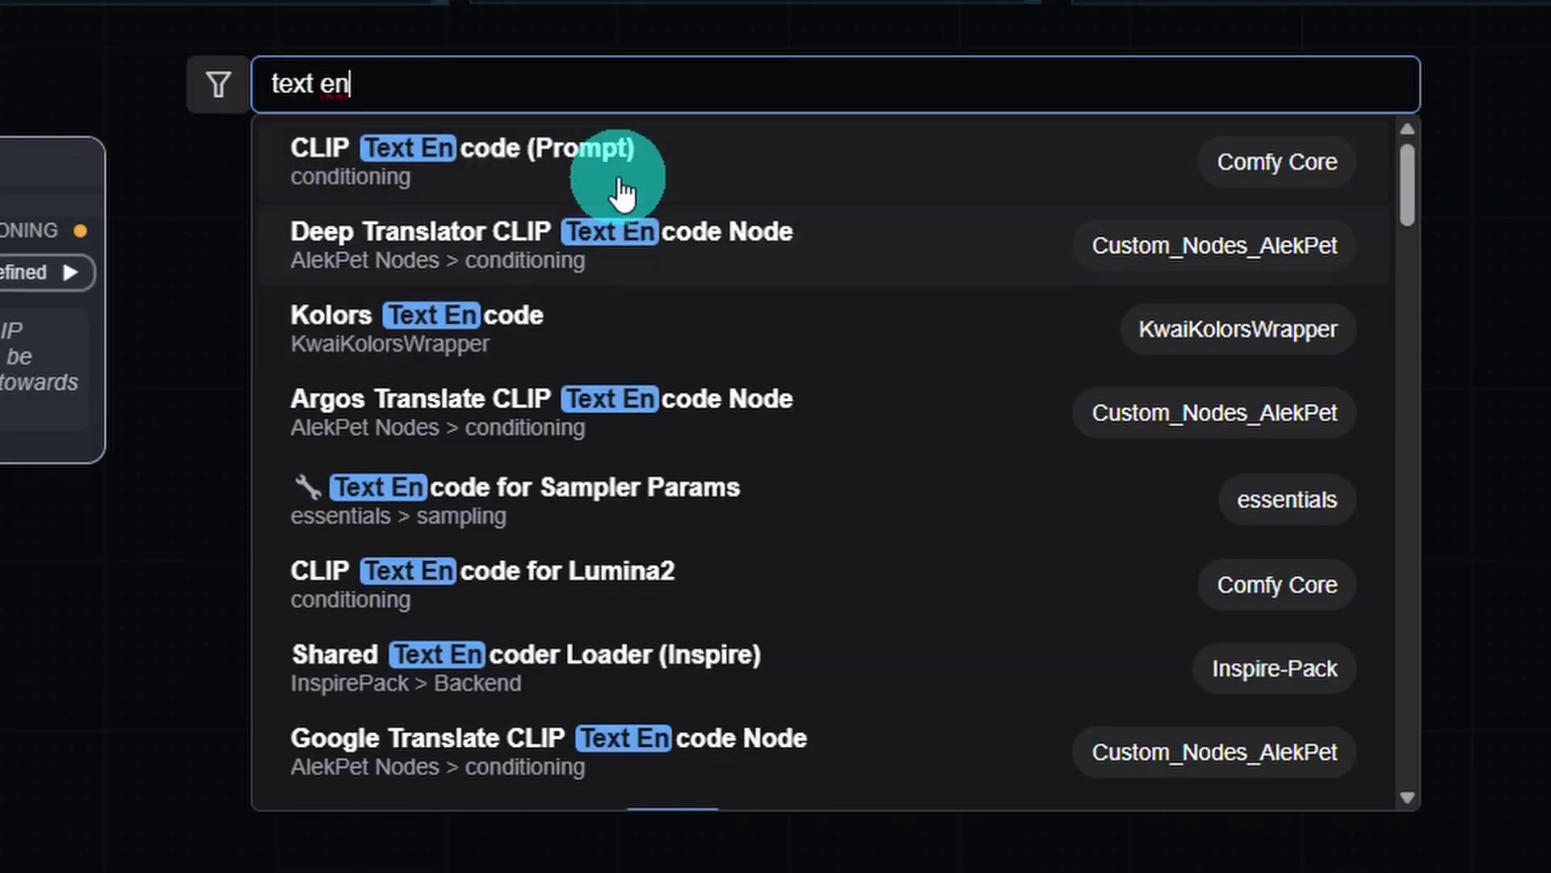
click(623, 184)
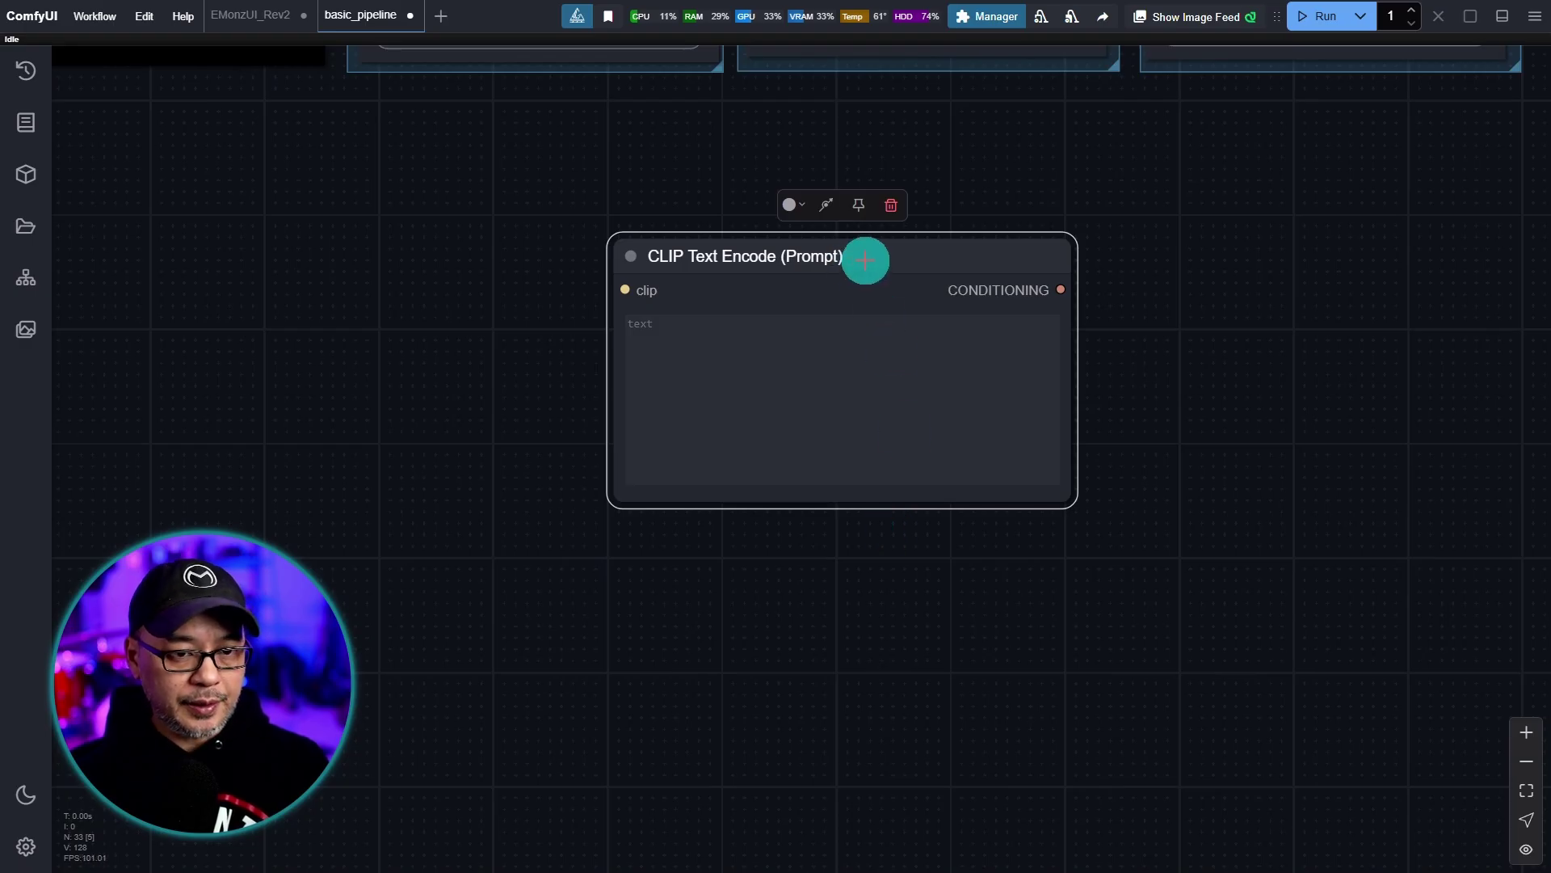
mouse_move(866, 260)
mouse_down()
mouse_move(821, 554)
mouse_move(862, 537)
mouse_up()
mouse_move(1059, 781)
mouse_down()
mouse_move(997, 658)
mouse_move(1025, 603)
mouse_up()
drag(496, 369, 581, 383)
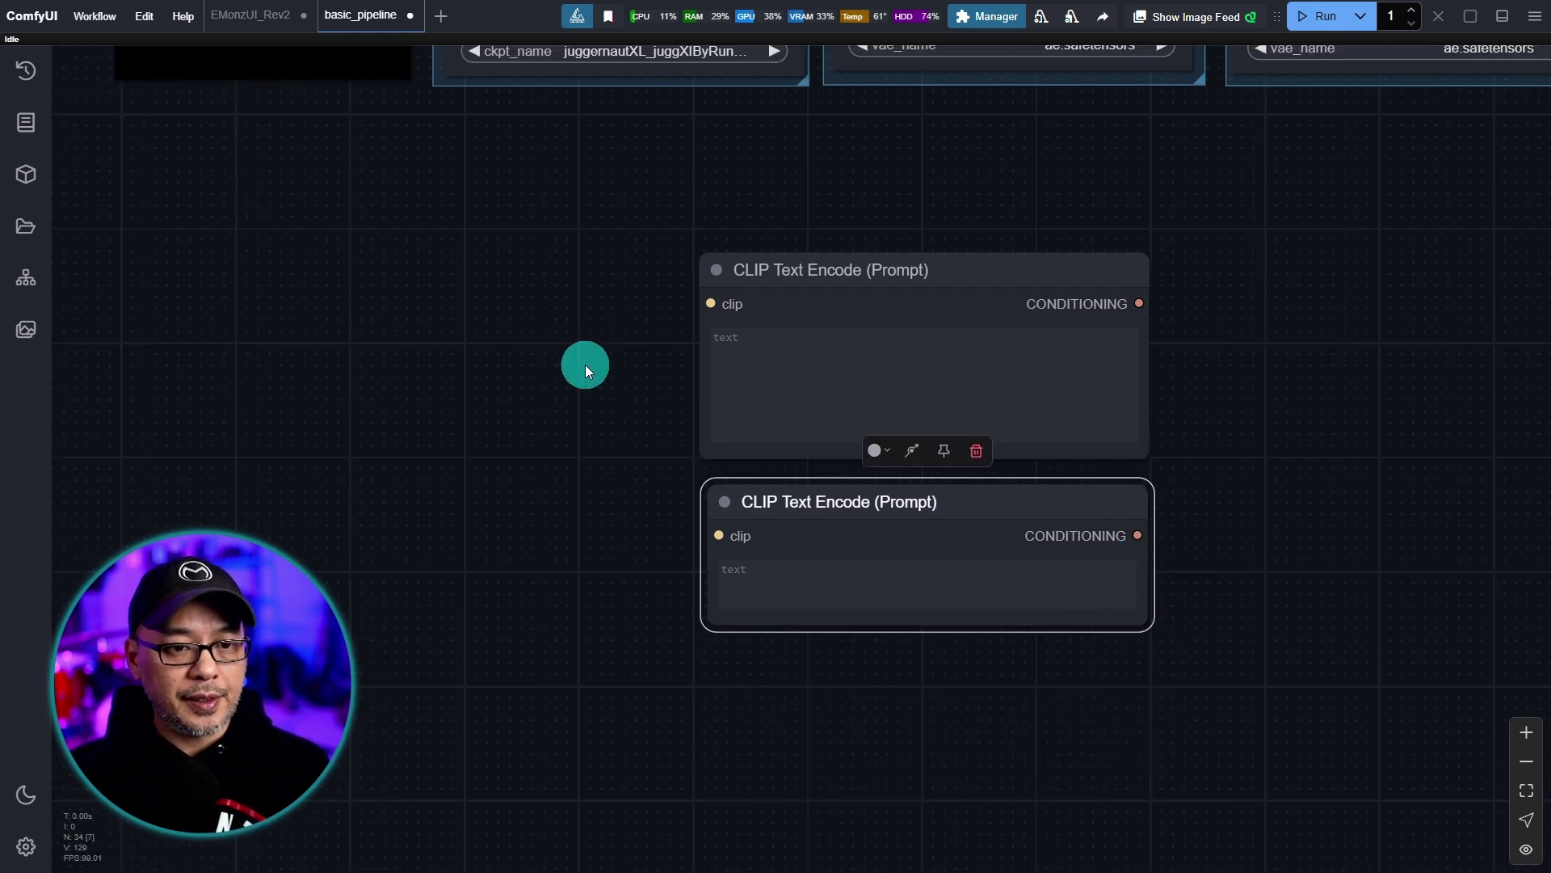
Add a Power Lora Loader (rgthree) node left of the prompt nodes.
drag(586, 365, 1074, 388)
double_click(1083, 328)
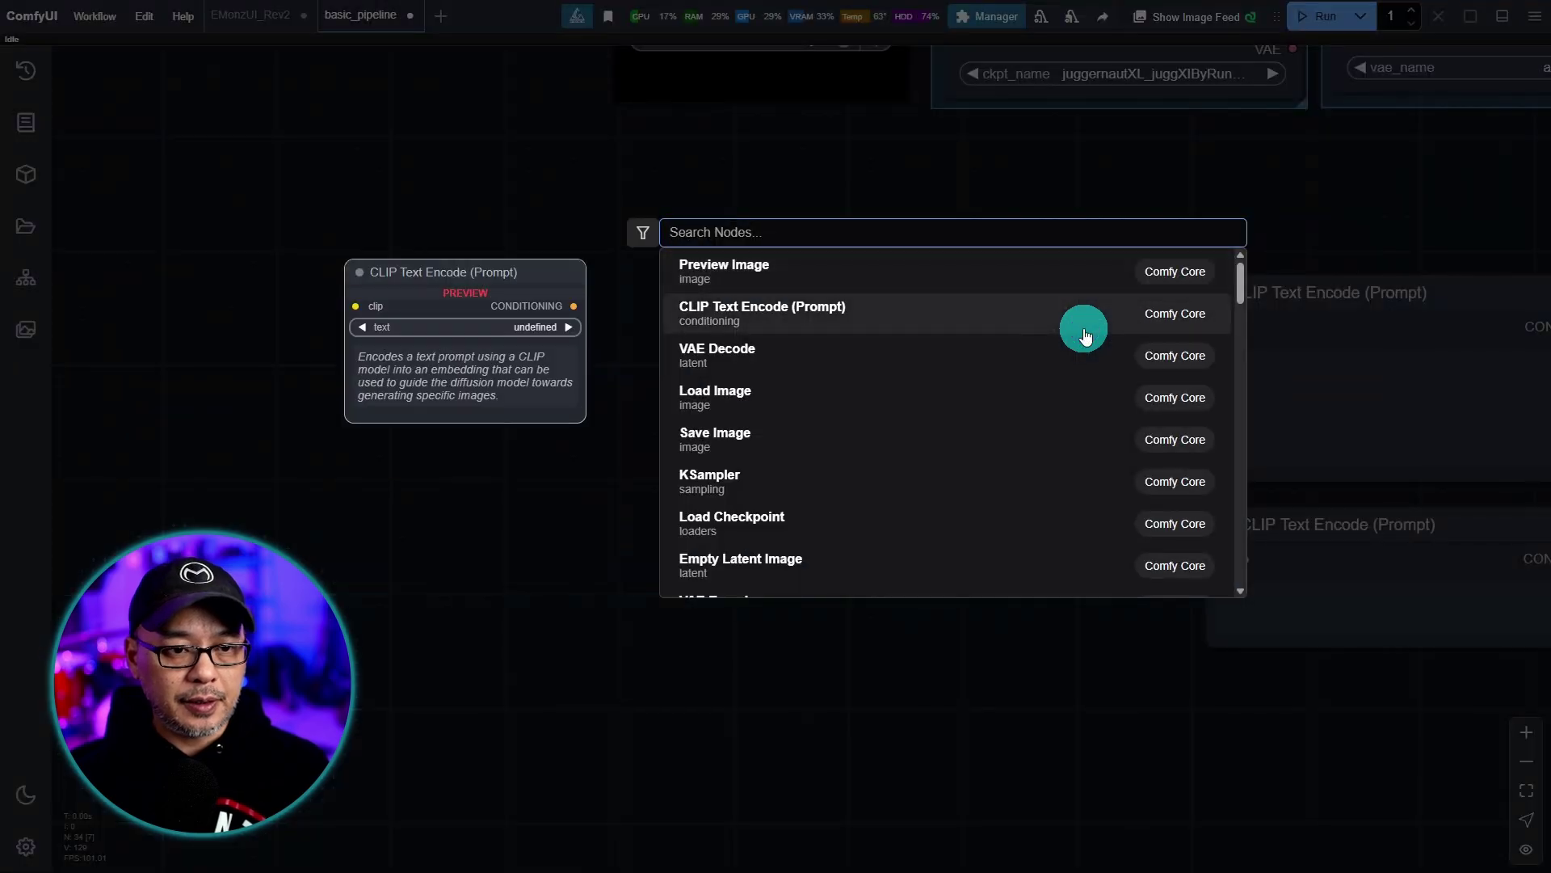
text(power)
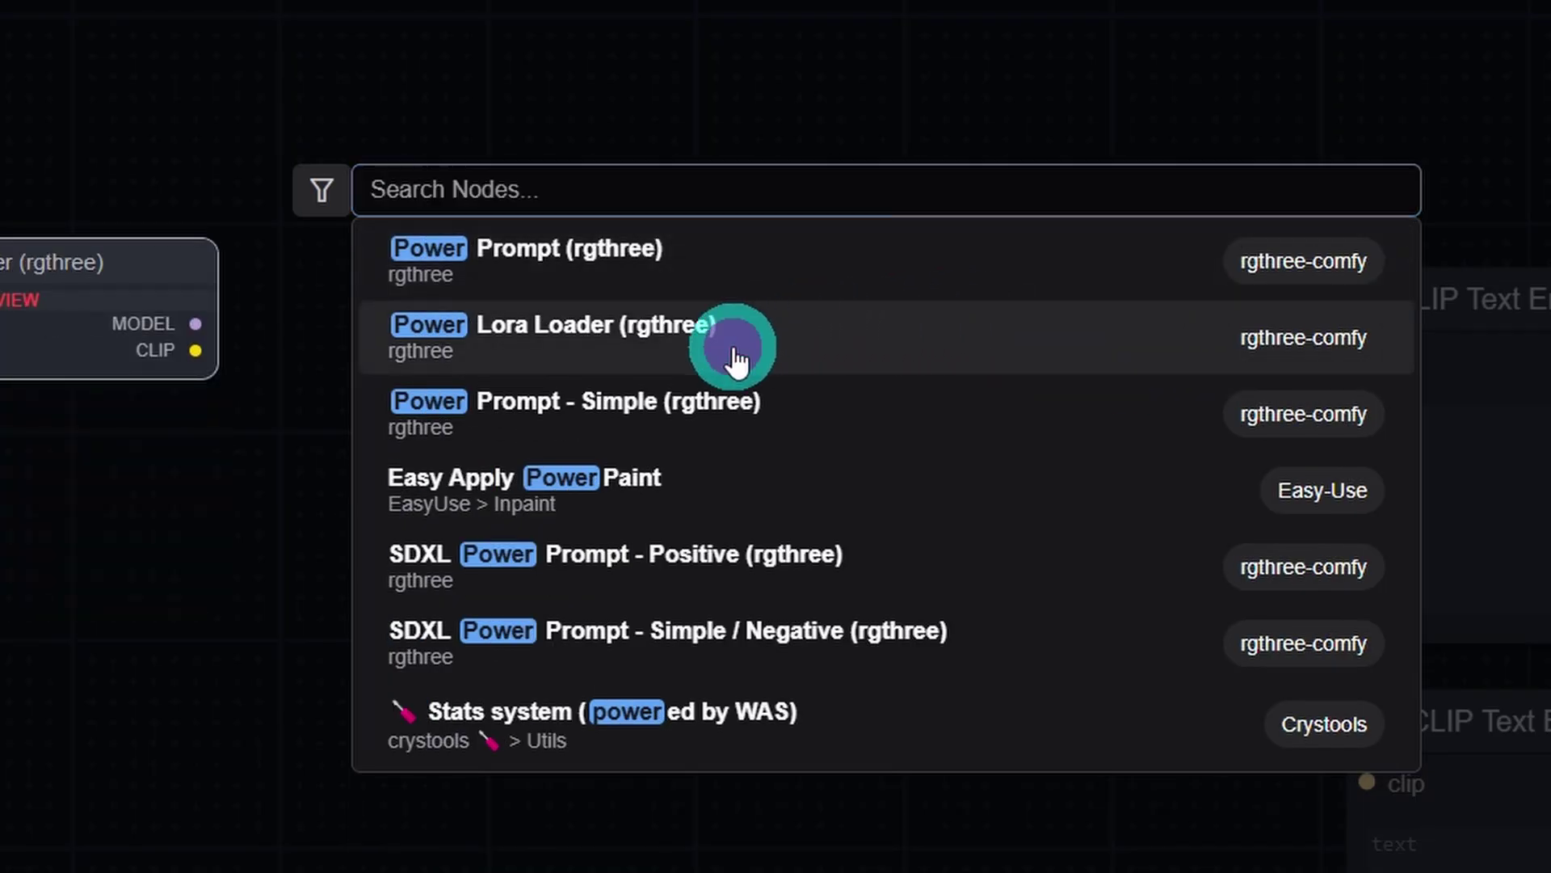
click(737, 361)
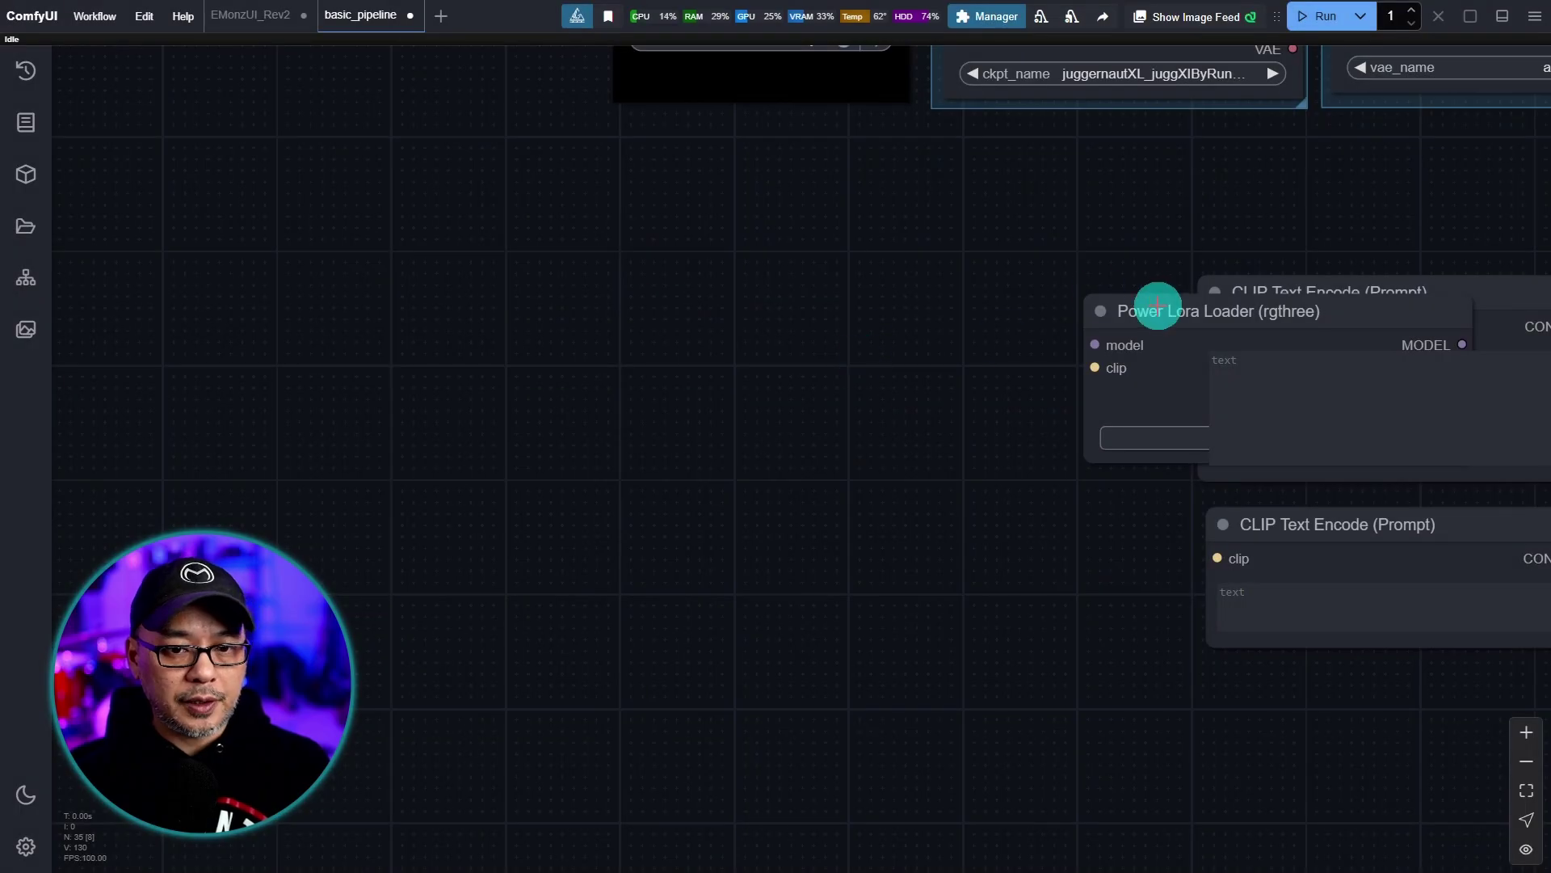
drag(1158, 306, 800, 302)
drag(1042, 534, 590, 365)
click(831, 453)
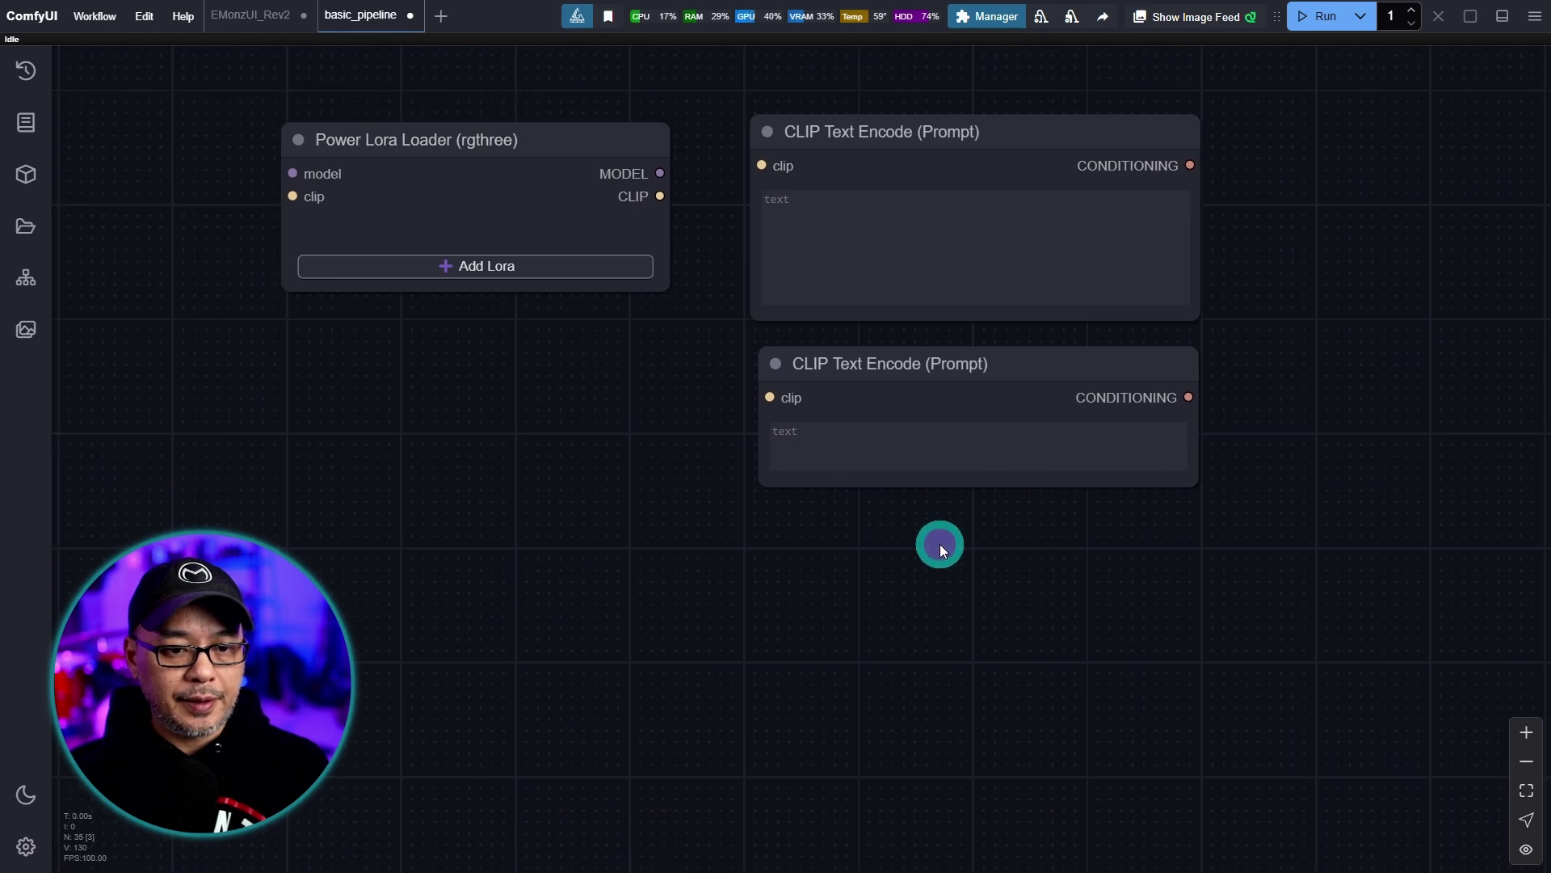
Add an Empty Latent Size Picker below the prompts and a KSampler node.
double_click(939, 545)
text(empty)
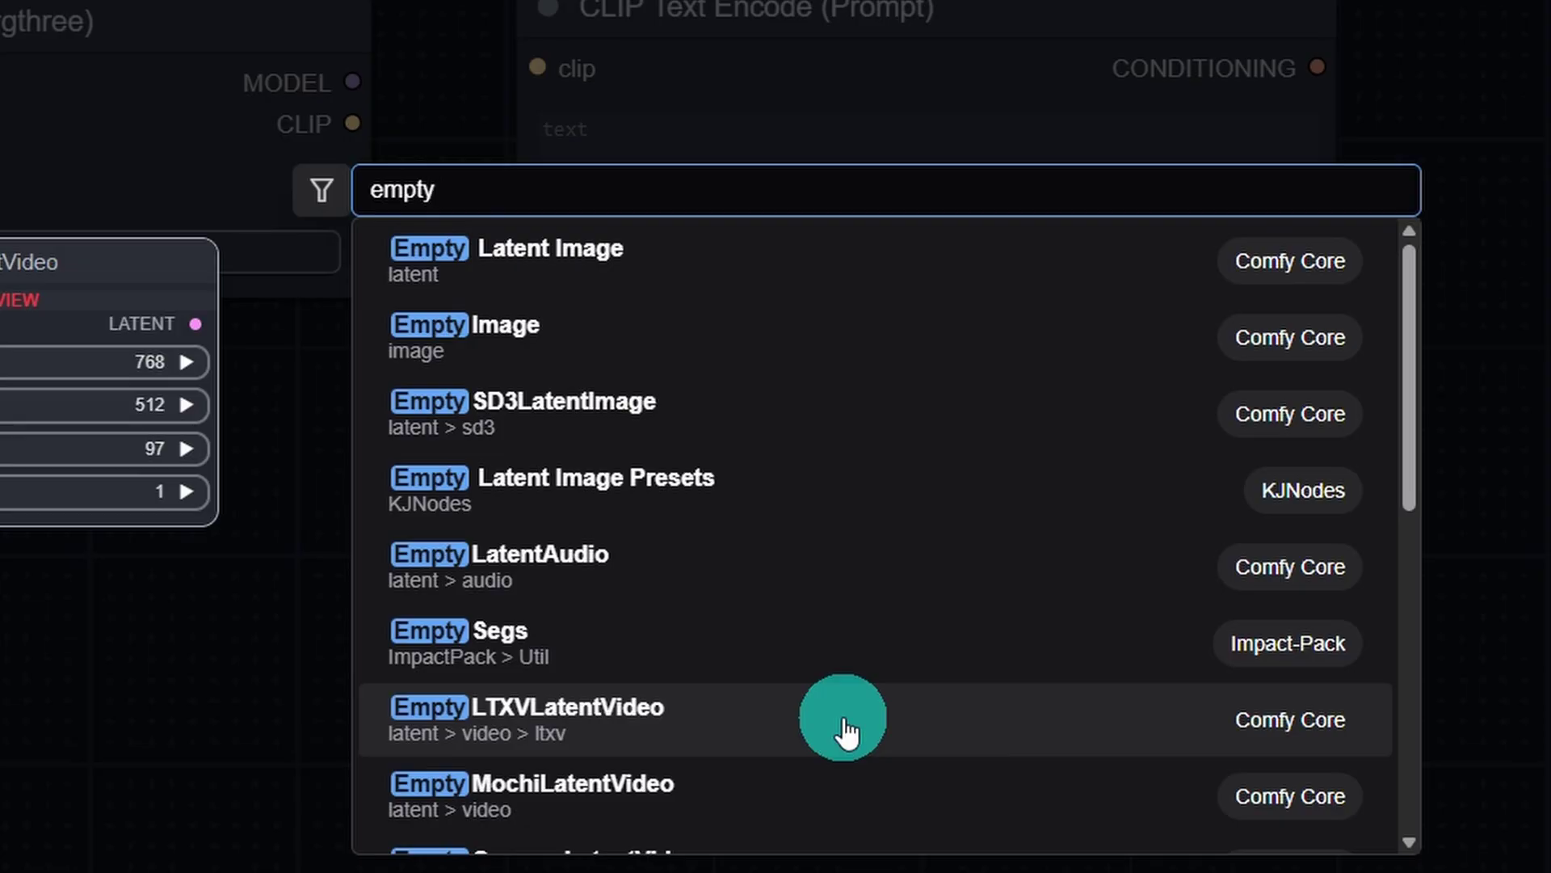
text( late)
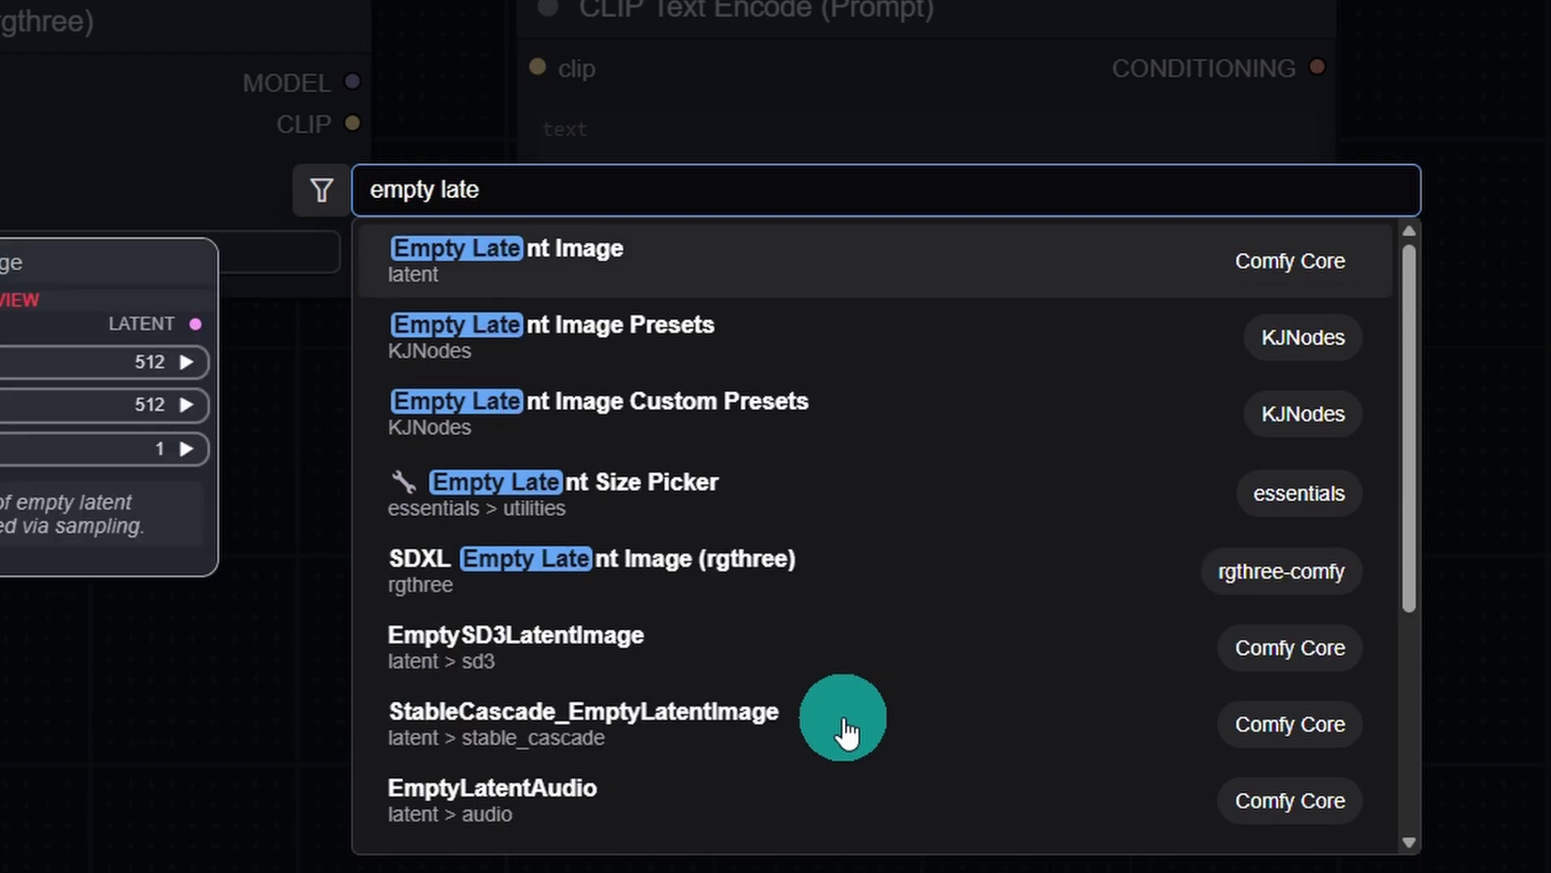
click(880, 495)
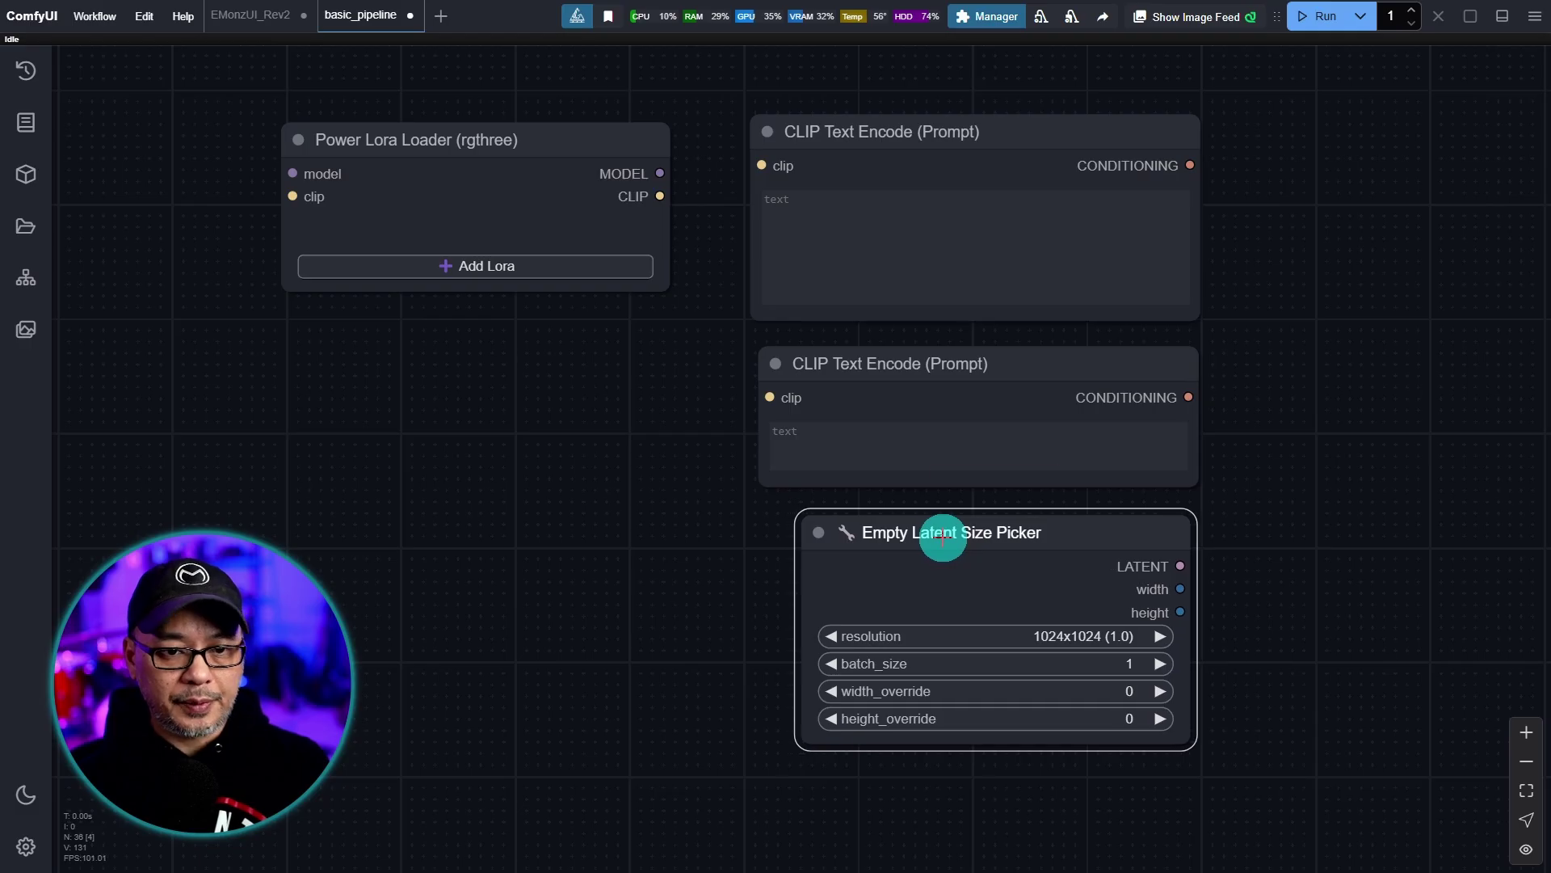
double_click(1136, 315)
text(k)
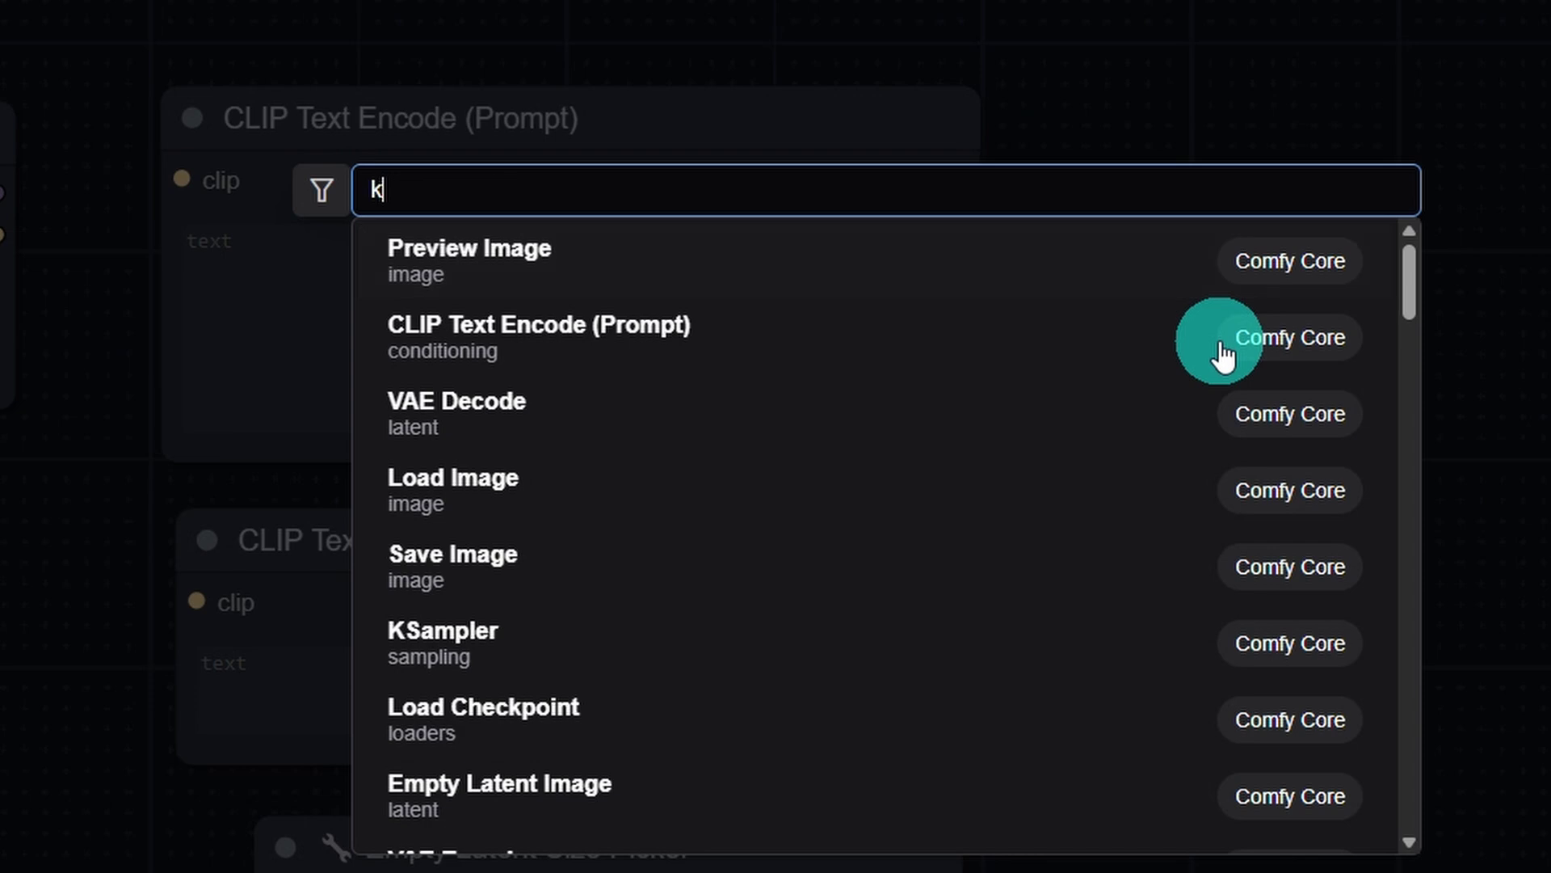
text(ssam)
key(BackSpace)
text(sam)
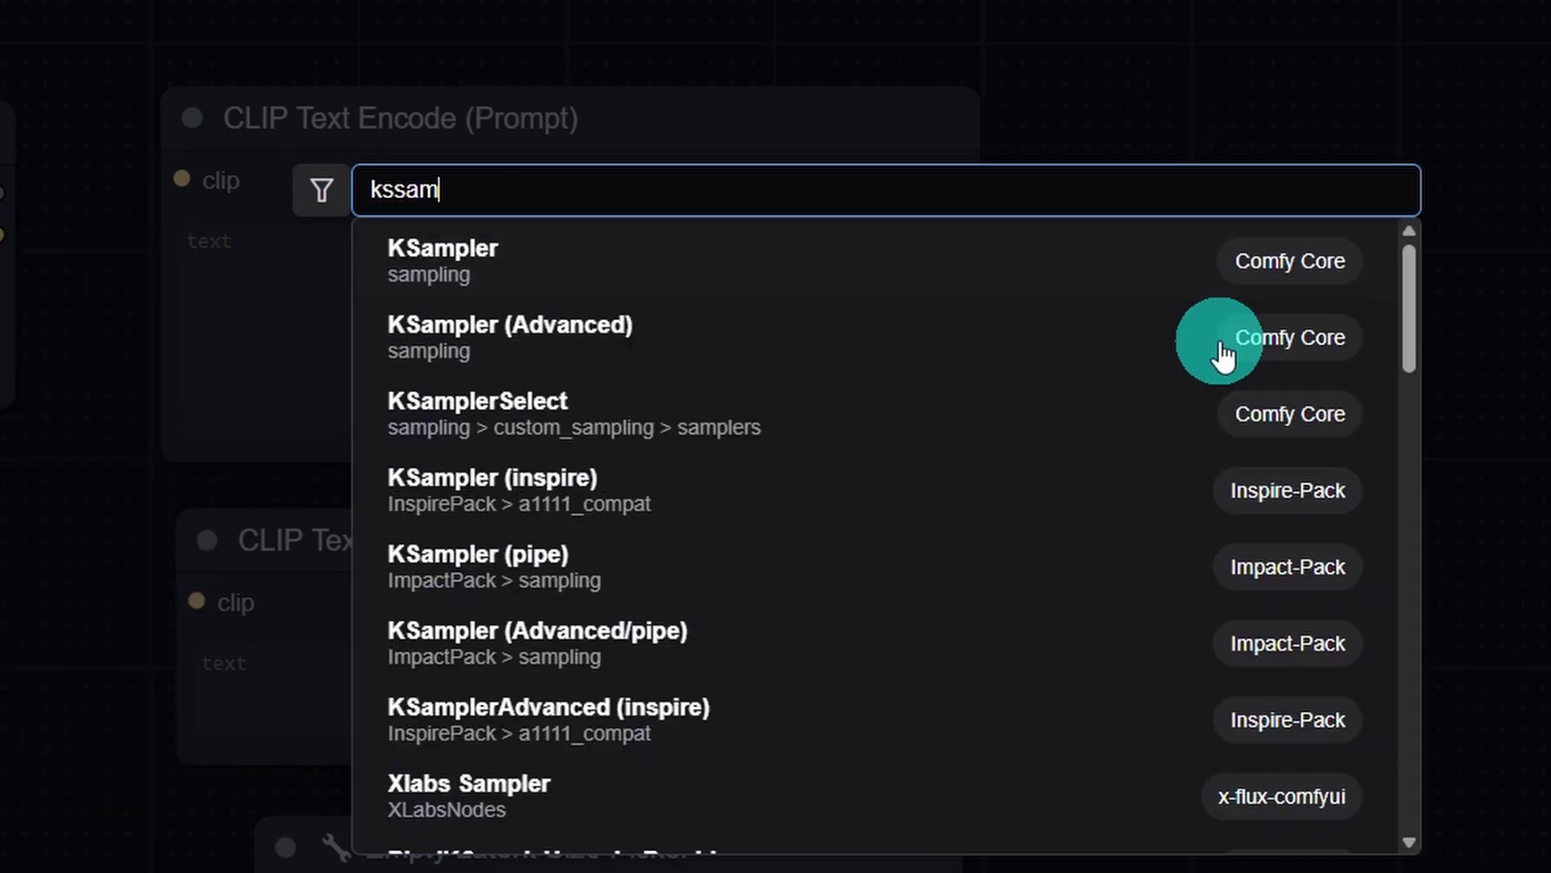
click(1039, 256)
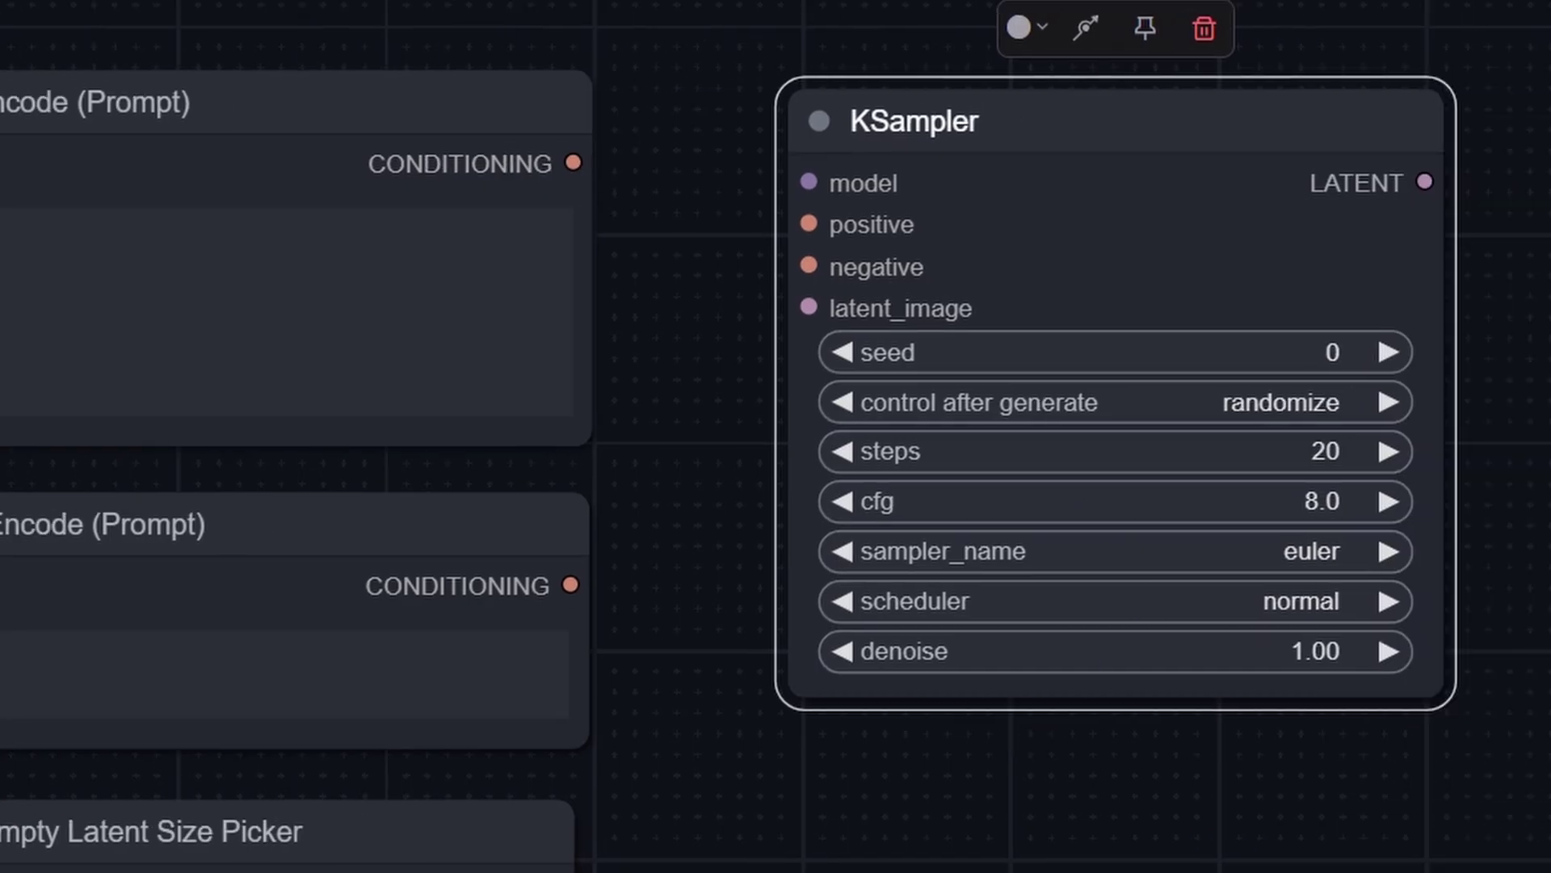
Add a VAE Decode node and bring the Power Lora Loader into view.
double_click(1163, 760)
text(vae)
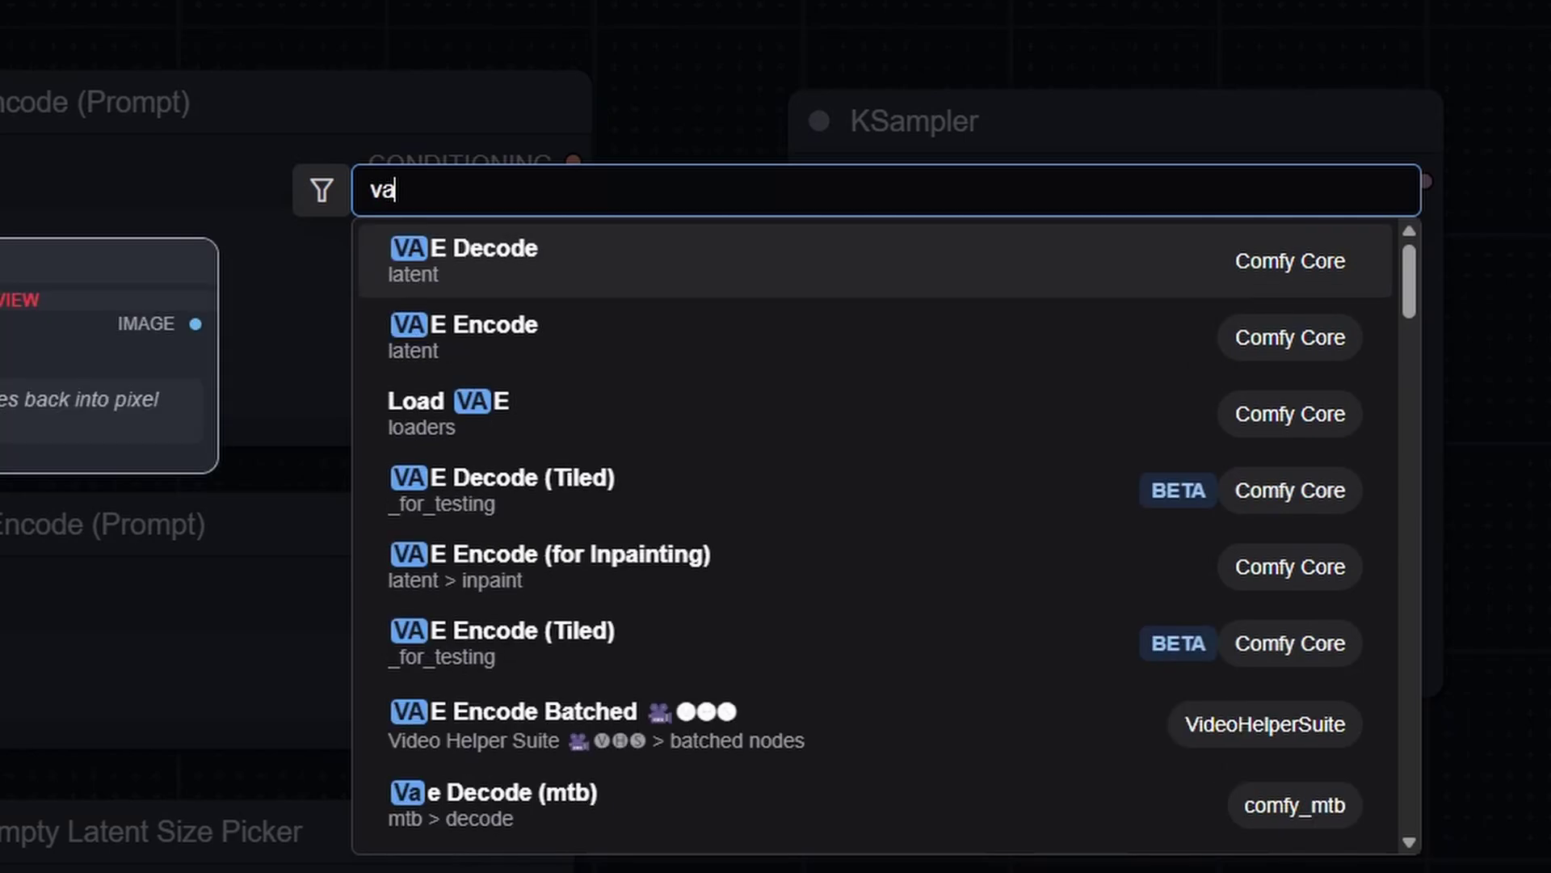
click(947, 299)
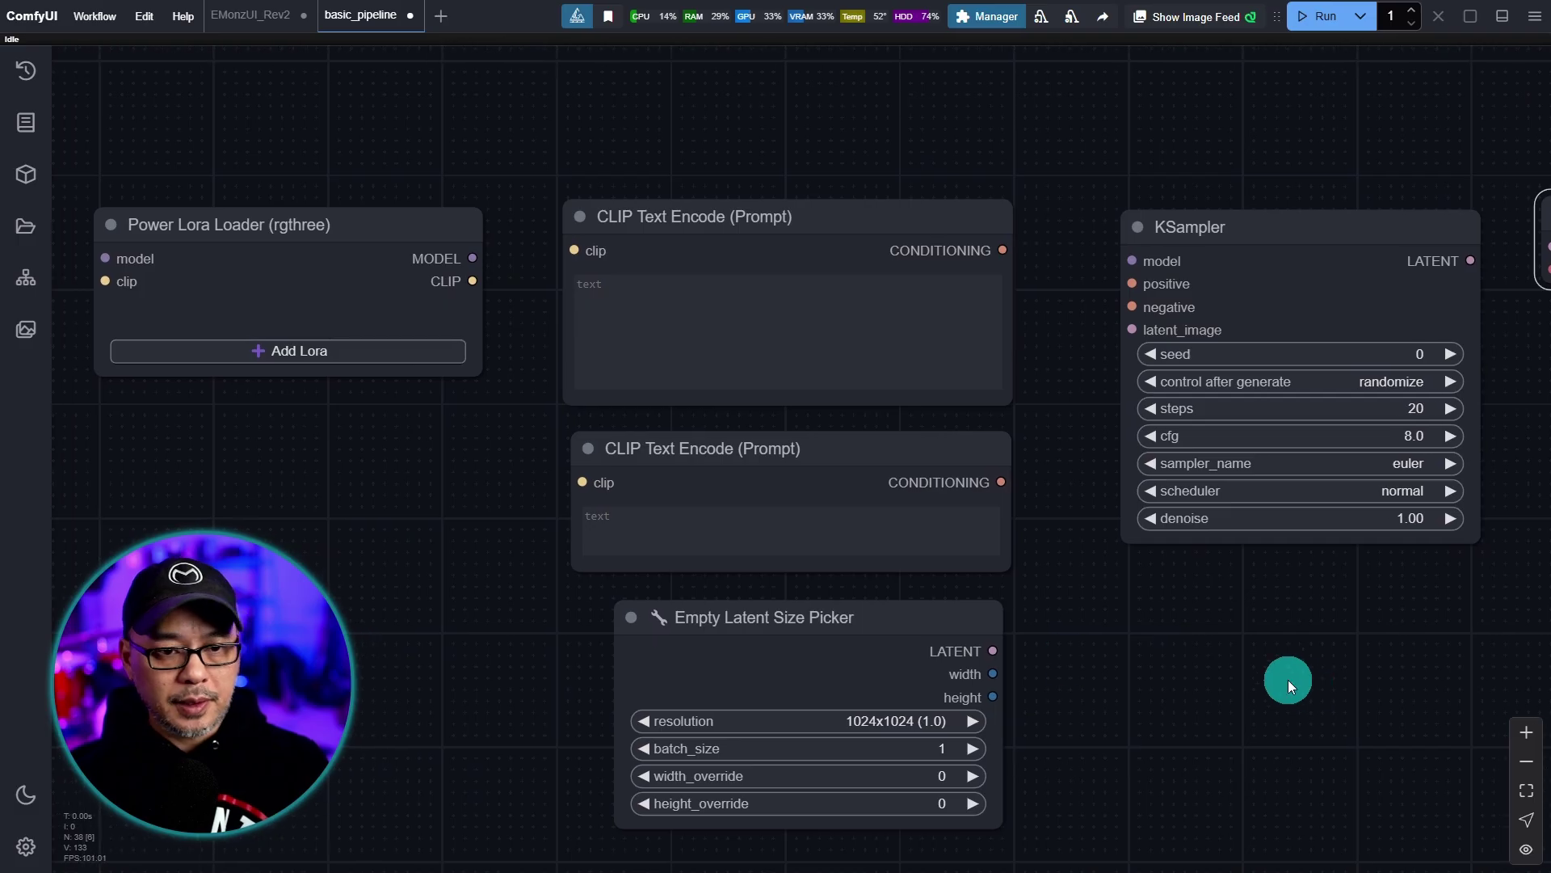
drag(462, 550, 773, 621)
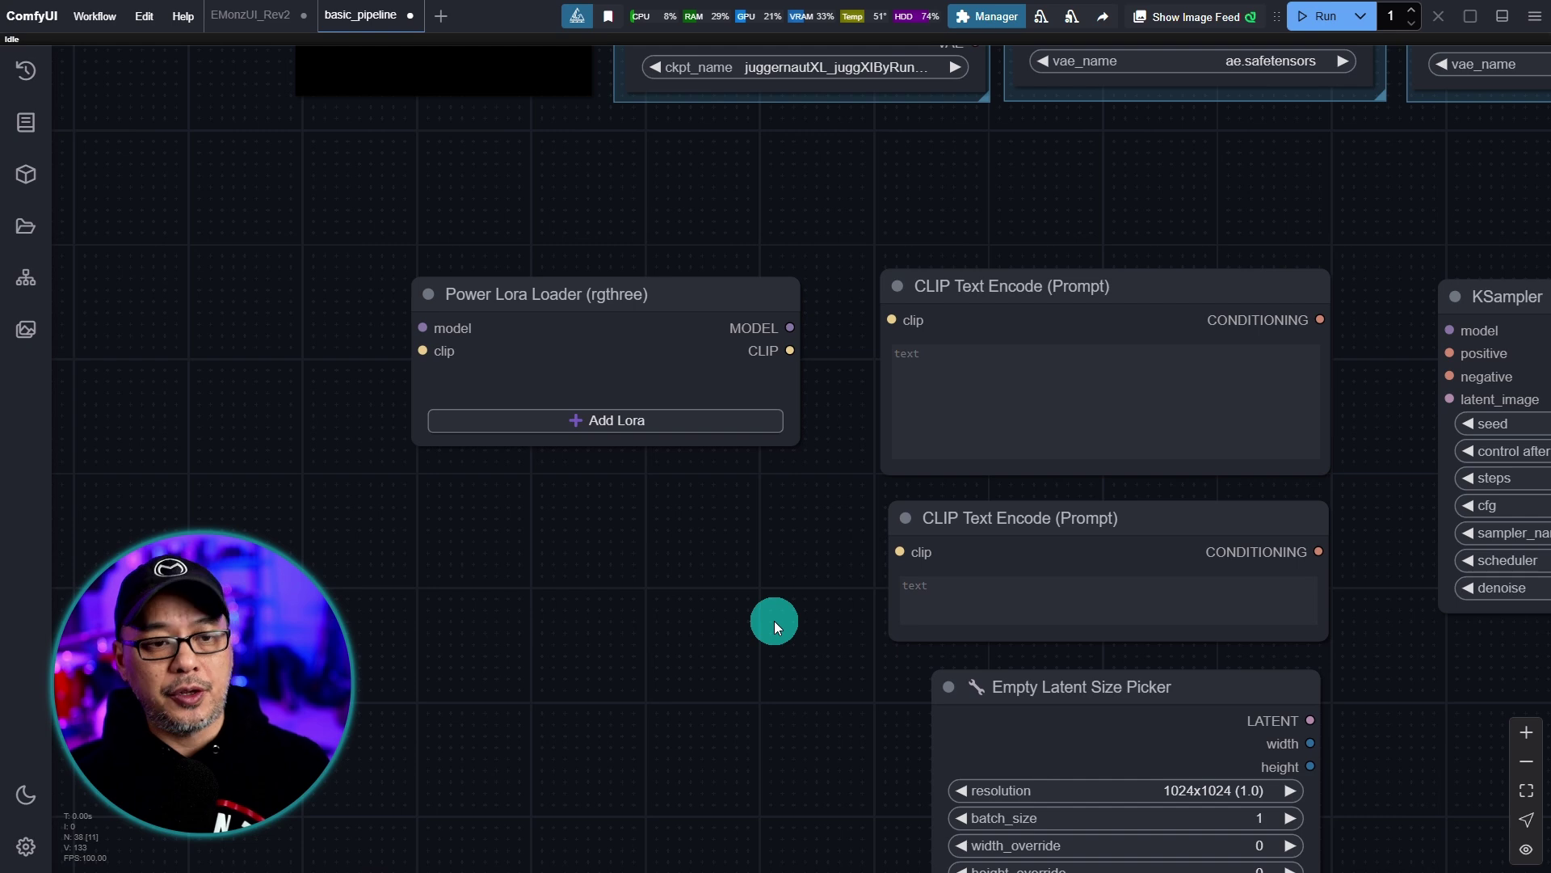
drag(651, 593, 758, 613)
scroll(467, 505, up, 4)
drag(430, 433, 724, 546)
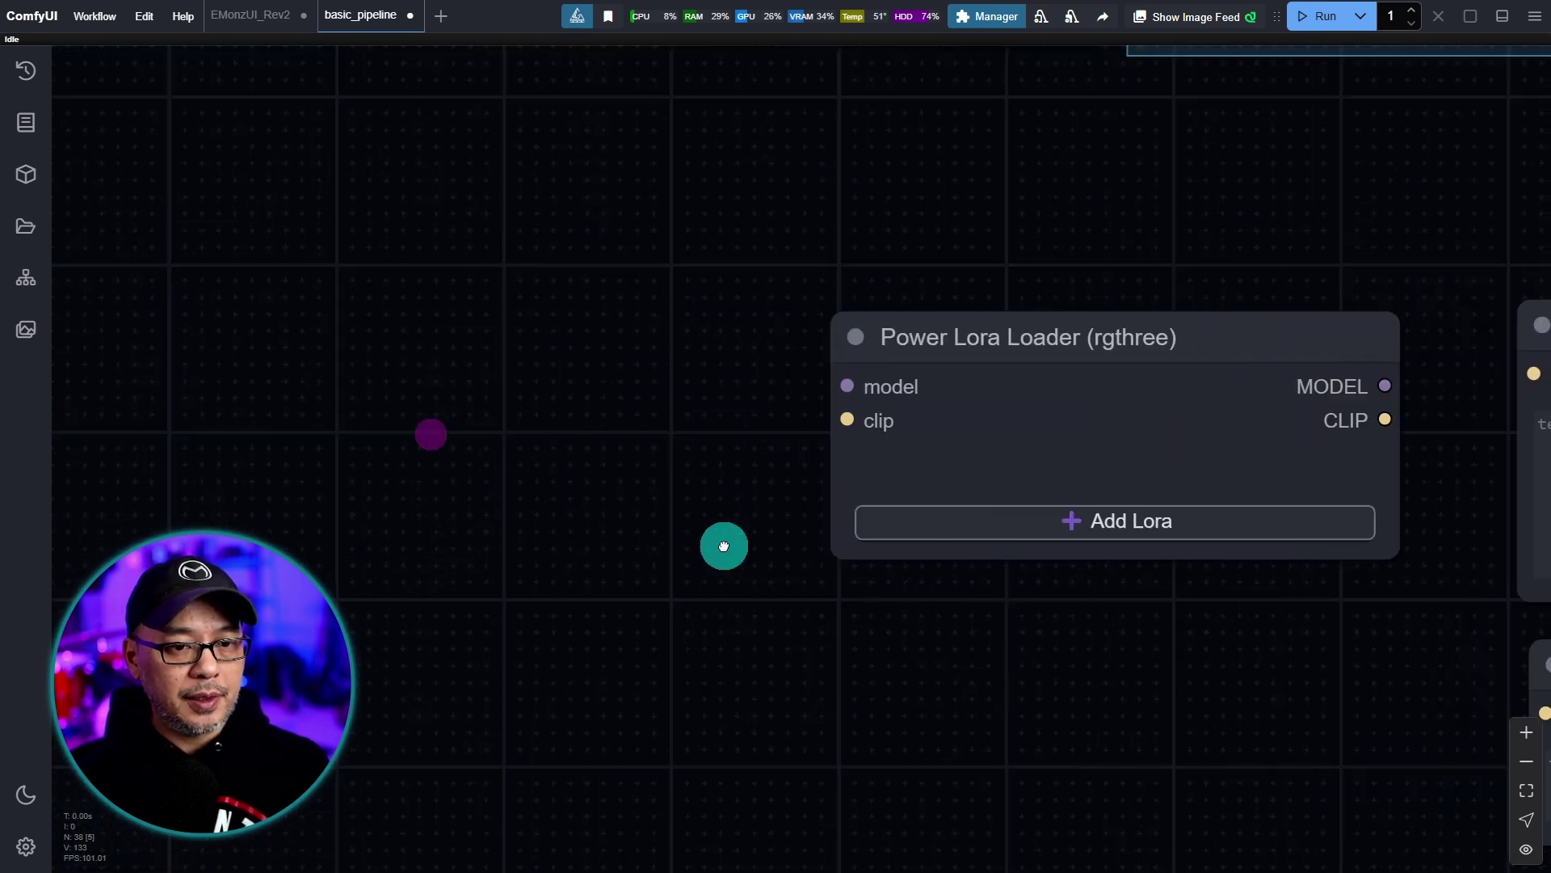
scroll(711, 547, up, 3)
Add a Get node set to model beside the Power Lora Loader and wire it to the model input.
right_click(1053, 333)
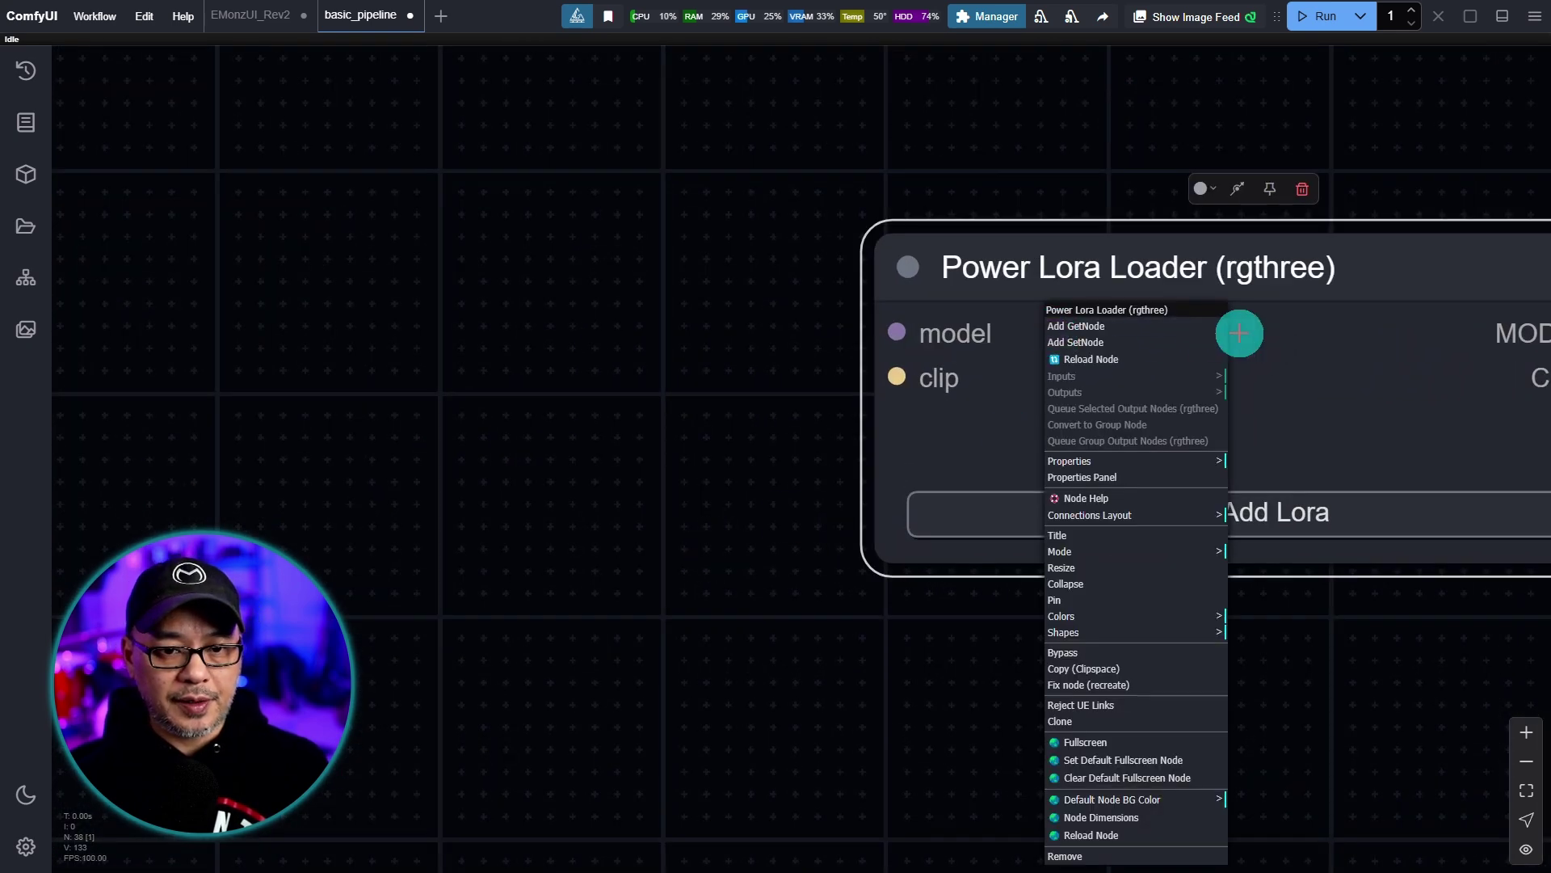
click(1129, 325)
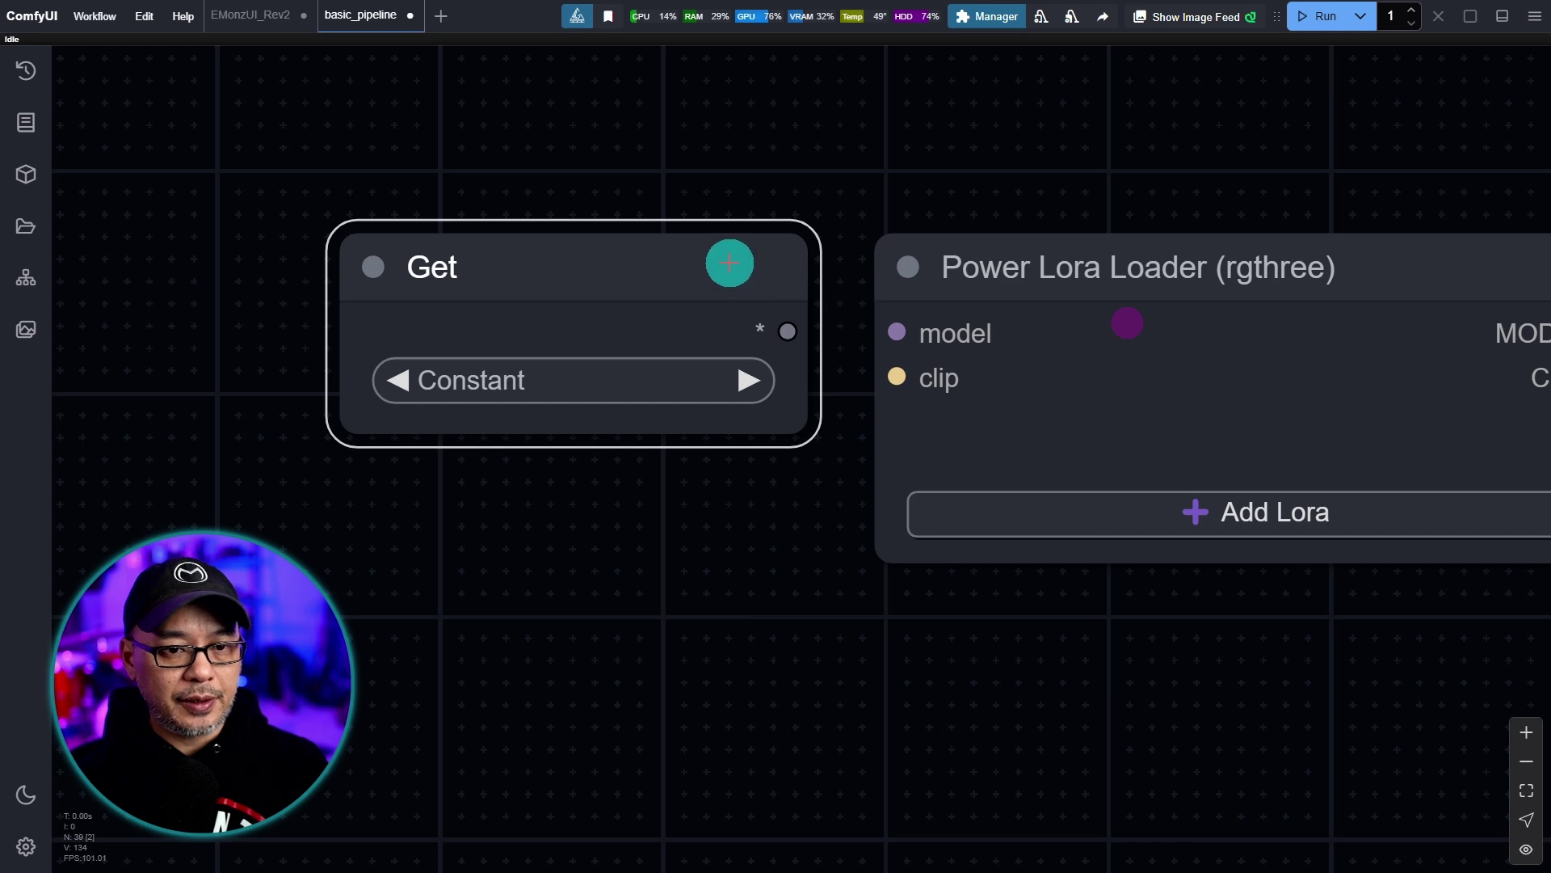
mouse_move(720, 259)
mouse_down()
mouse_move(654, 196)
mouse_move(609, 461)
mouse_move(652, 429)
mouse_move(624, 412)
mouse_up()
click(580, 278)
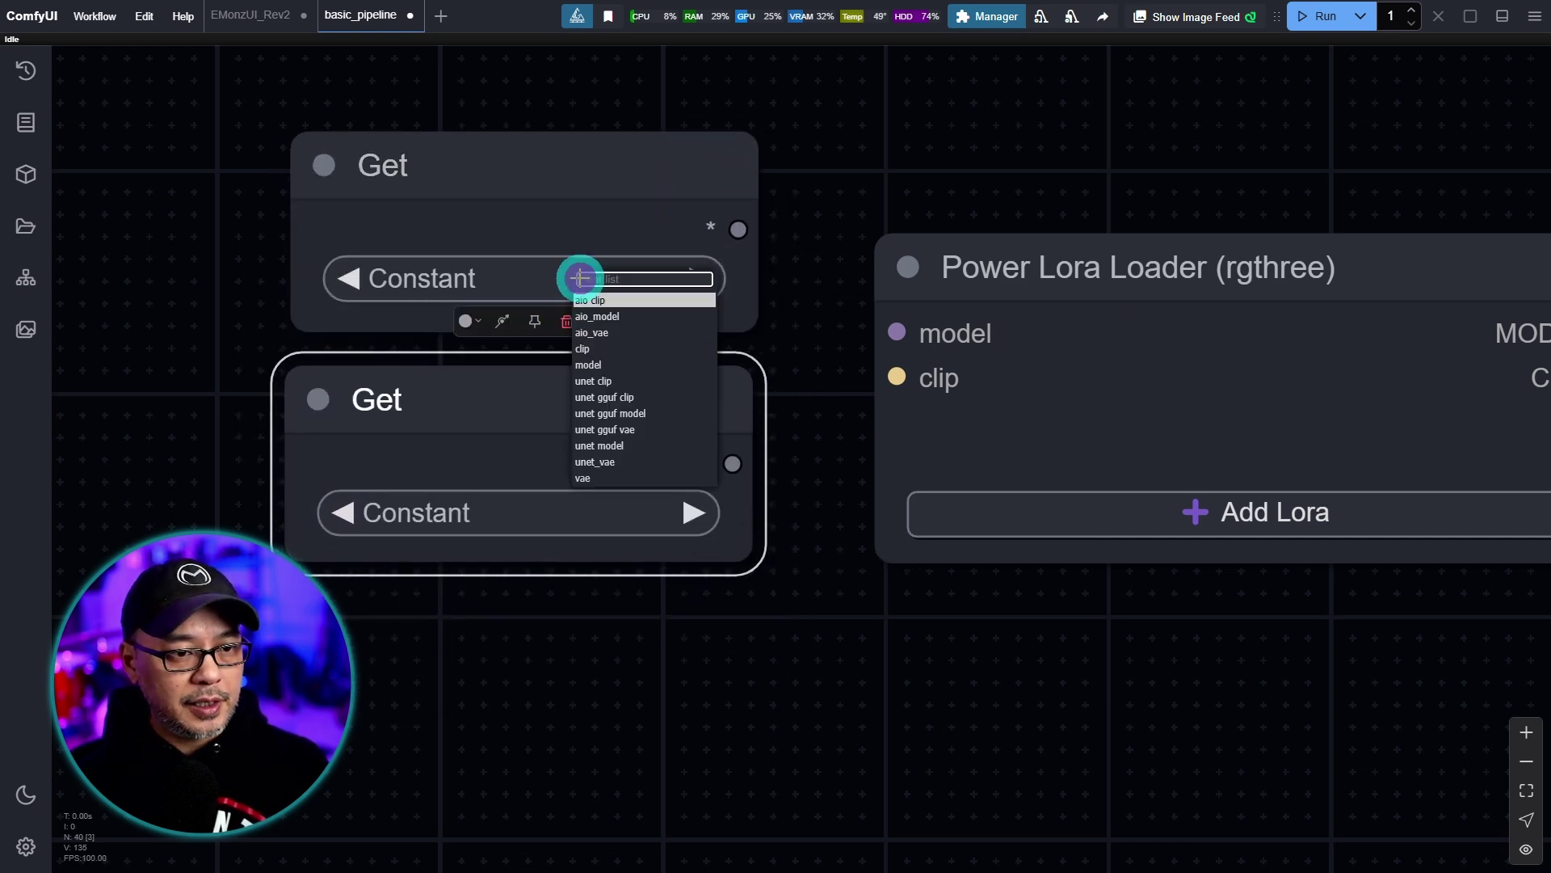
click(651, 364)
drag(755, 220, 897, 332)
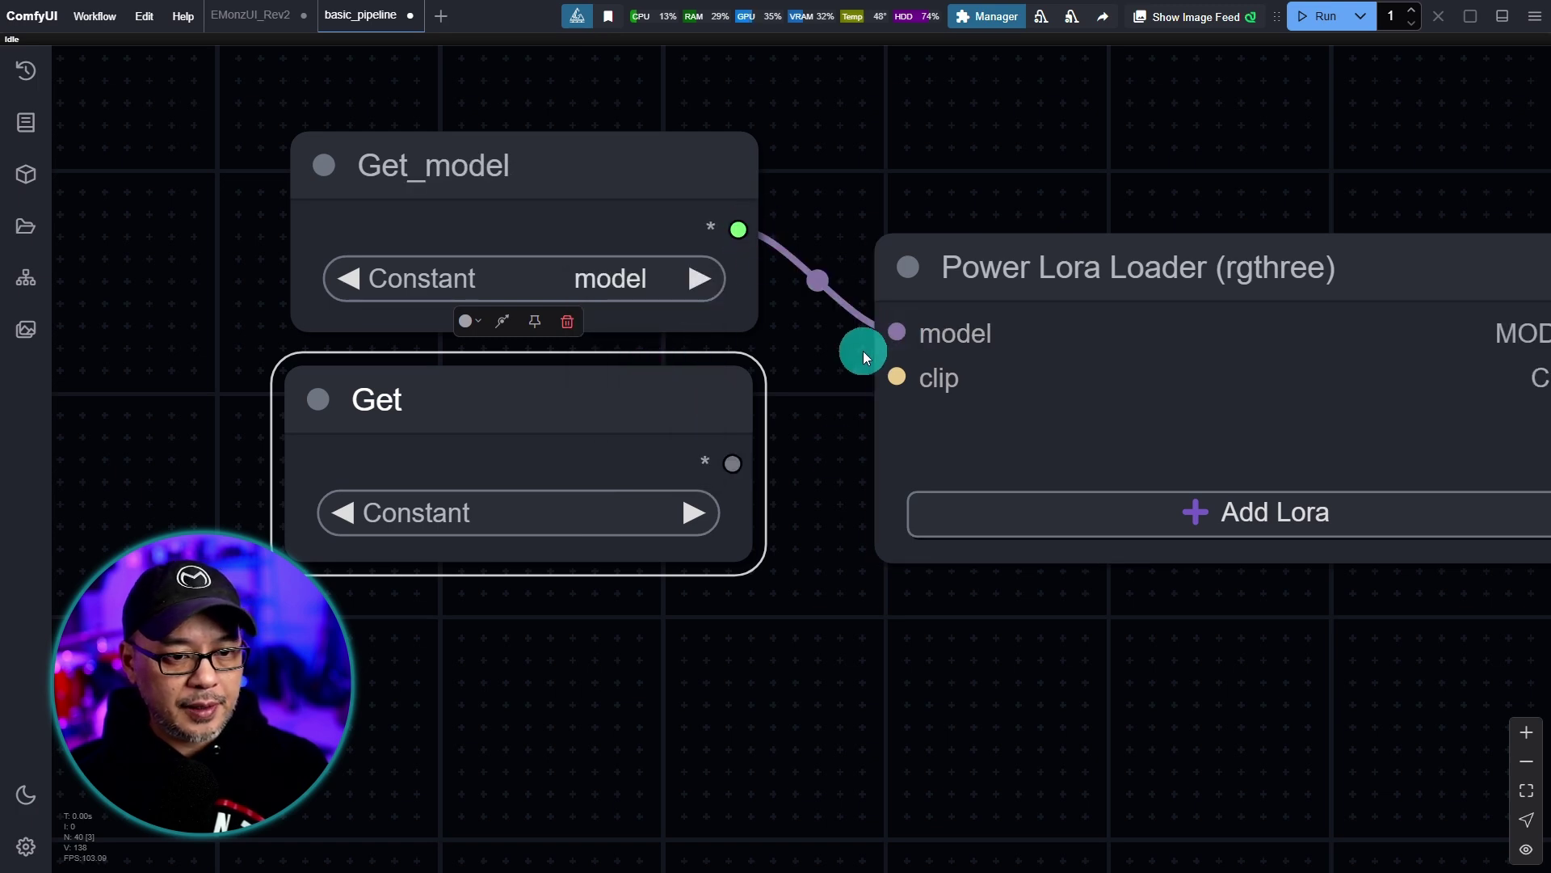
Set the second Get node to clip and connect it to the loader's clip input.
click(622, 512)
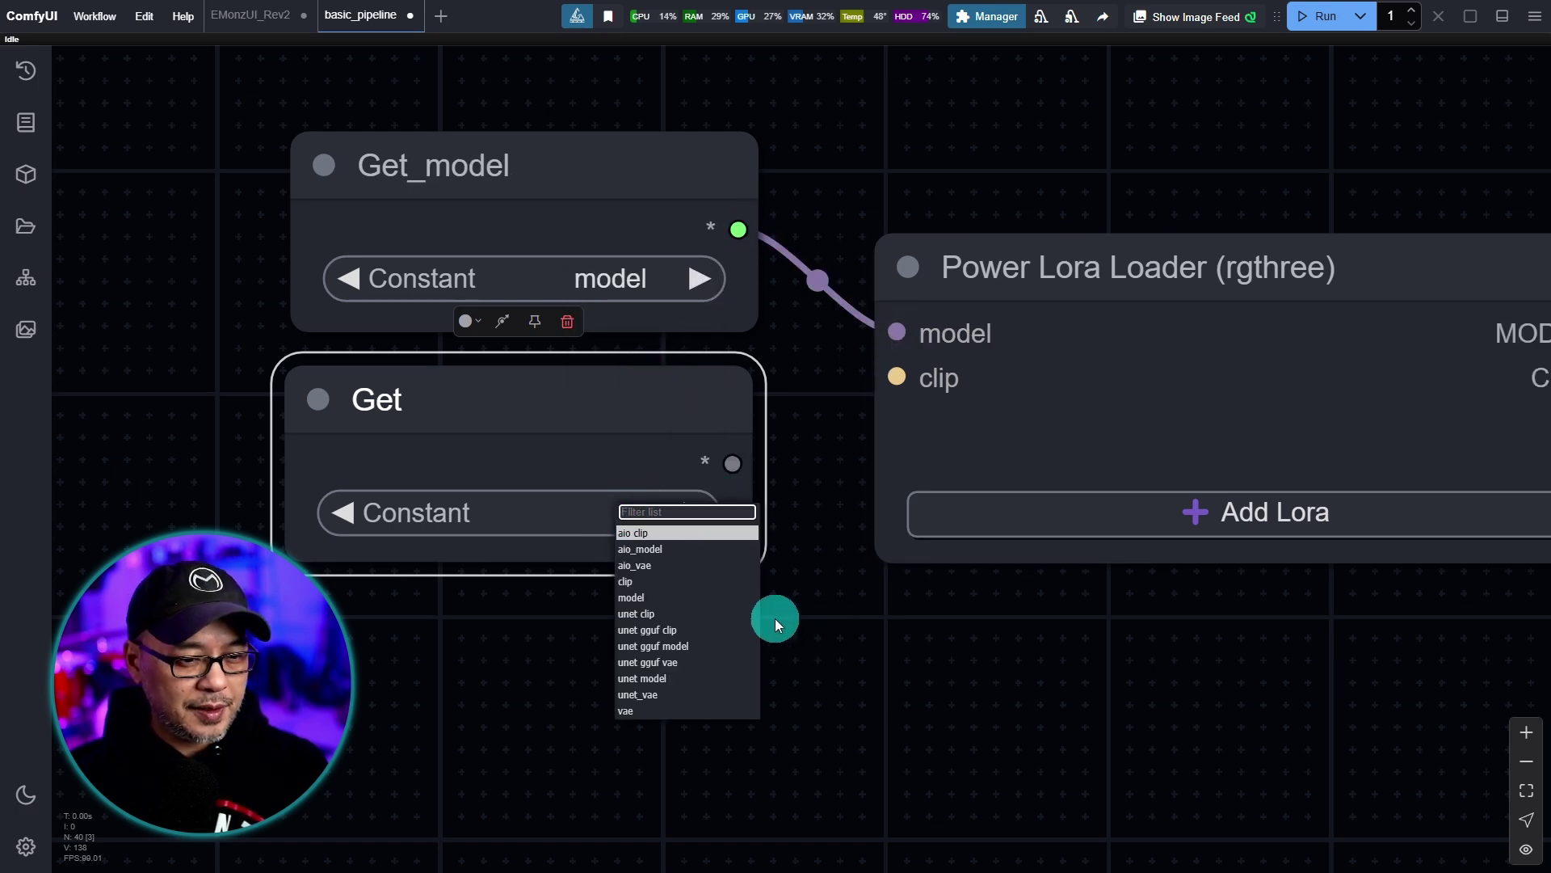
click(697, 582)
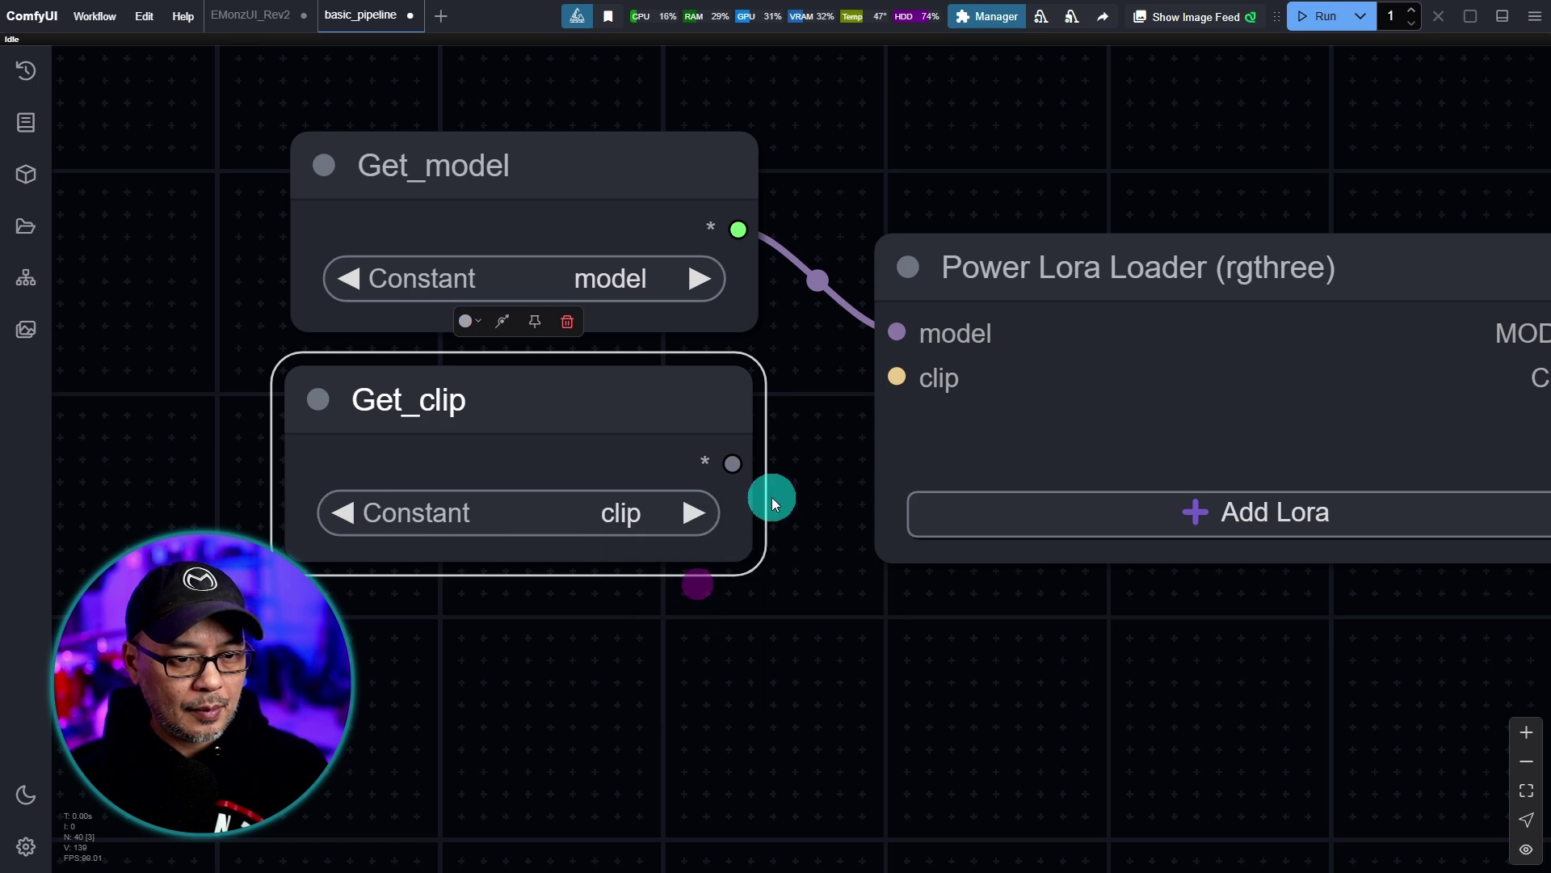
drag(734, 466, 1066, 275)
Connect the loader's CLIP output to both CLIP Text Encode prompt nodes.
scroll(859, 520, right, 10)
drag(823, 360, 1025, 707)
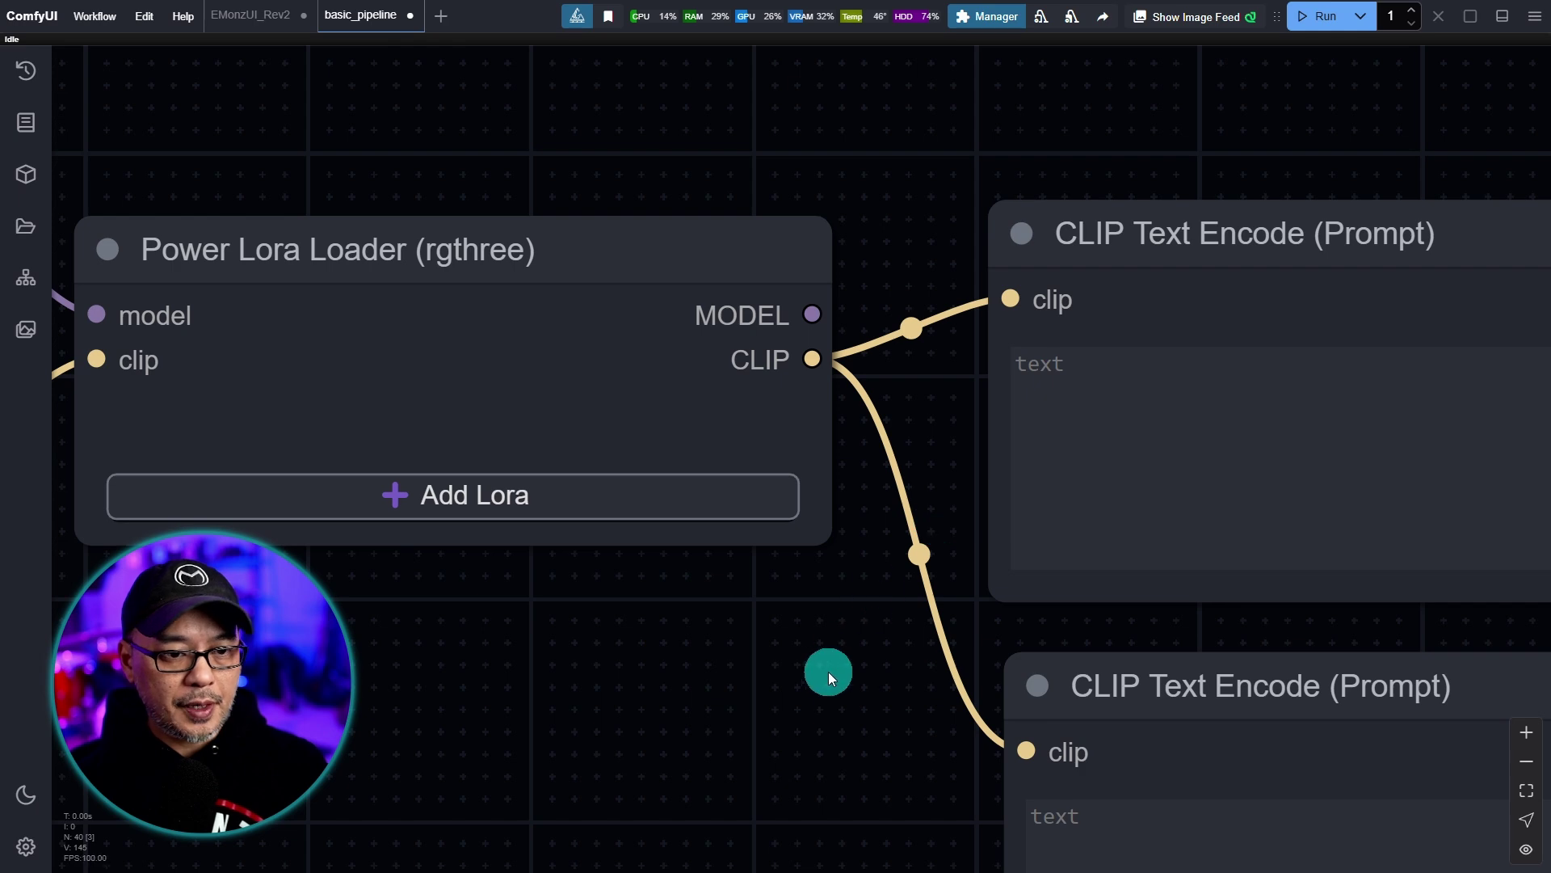
scroll(824, 679, down, 2)
scroll(834, 679, right, 5)
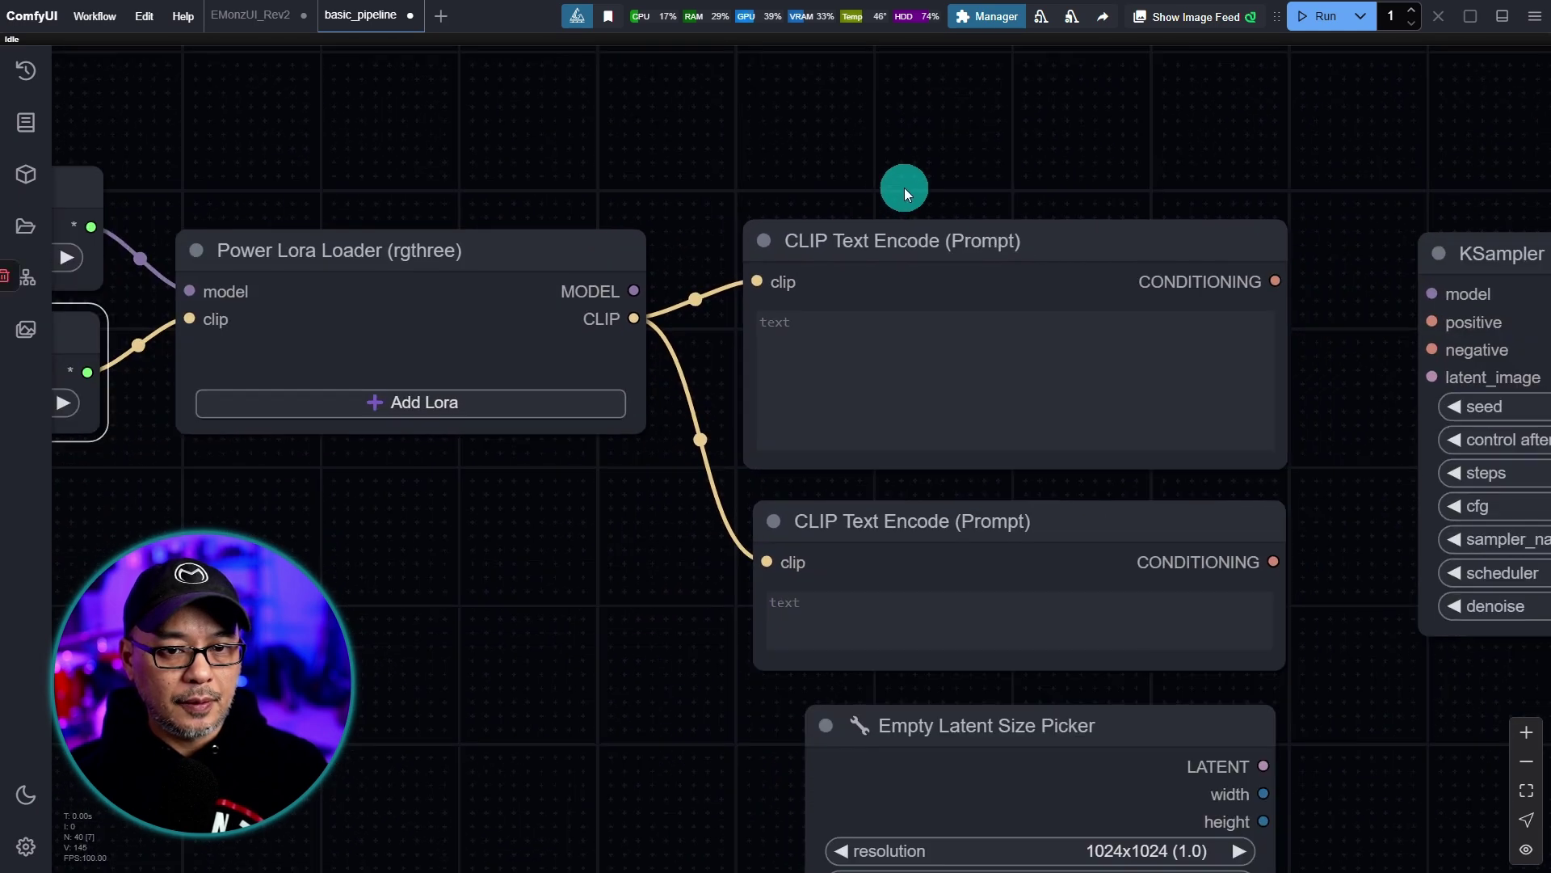
Connect the Power Lora Loader's MODEL output to KSampler's model input.
drag(994, 147, 724, 240)
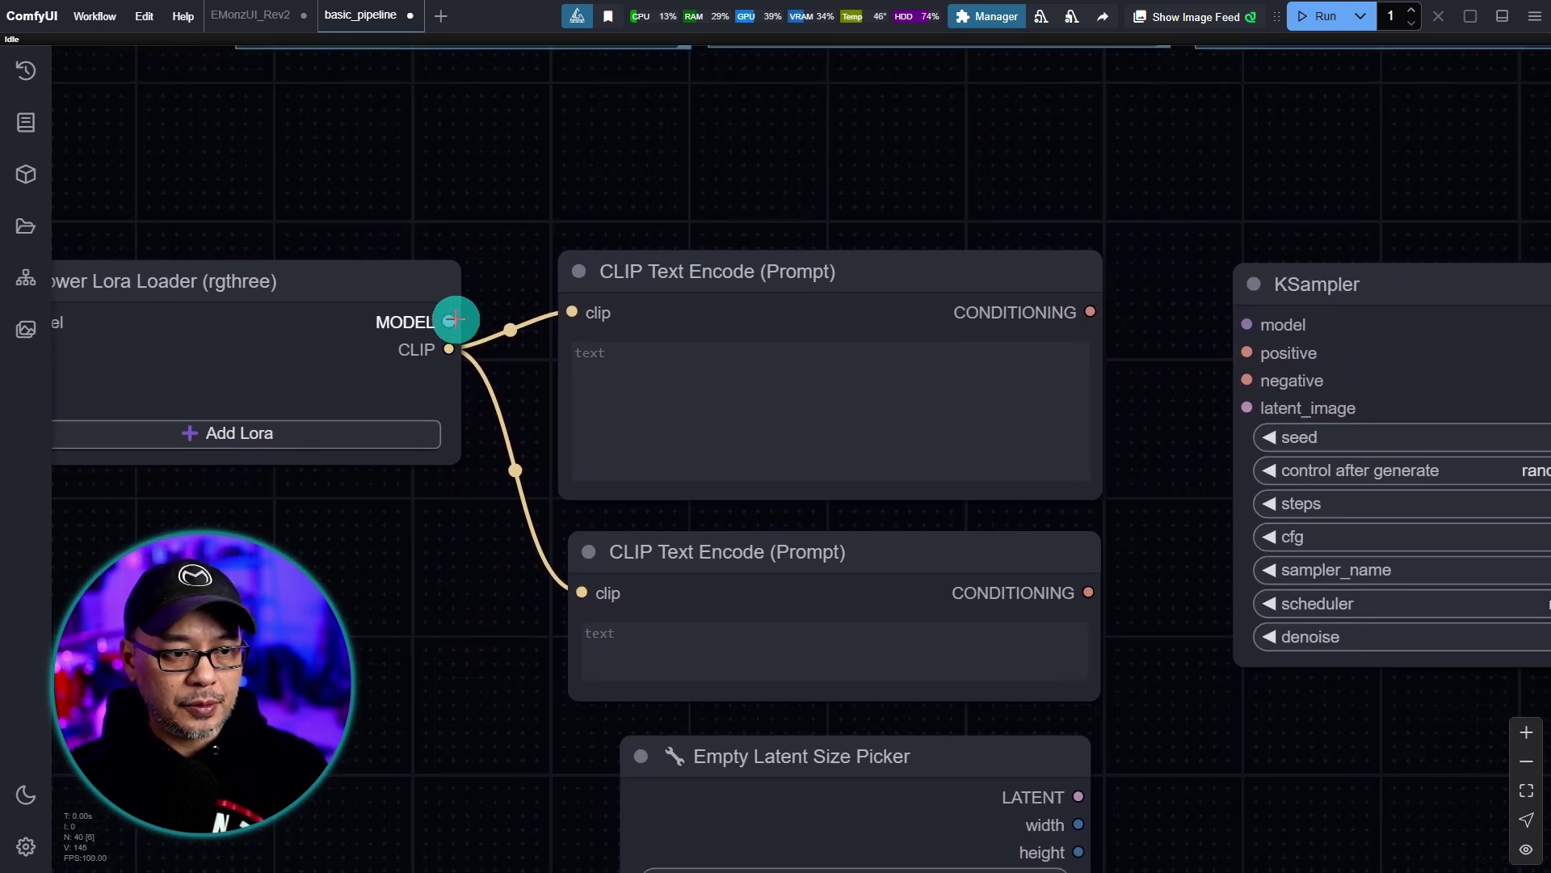
drag(454, 320, 1246, 324)
scroll(1047, 391, up, 2)
scroll(1048, 396, down, 2)
scroll(1073, 197, up, 3)
drag(1074, 197, 1005, 471)
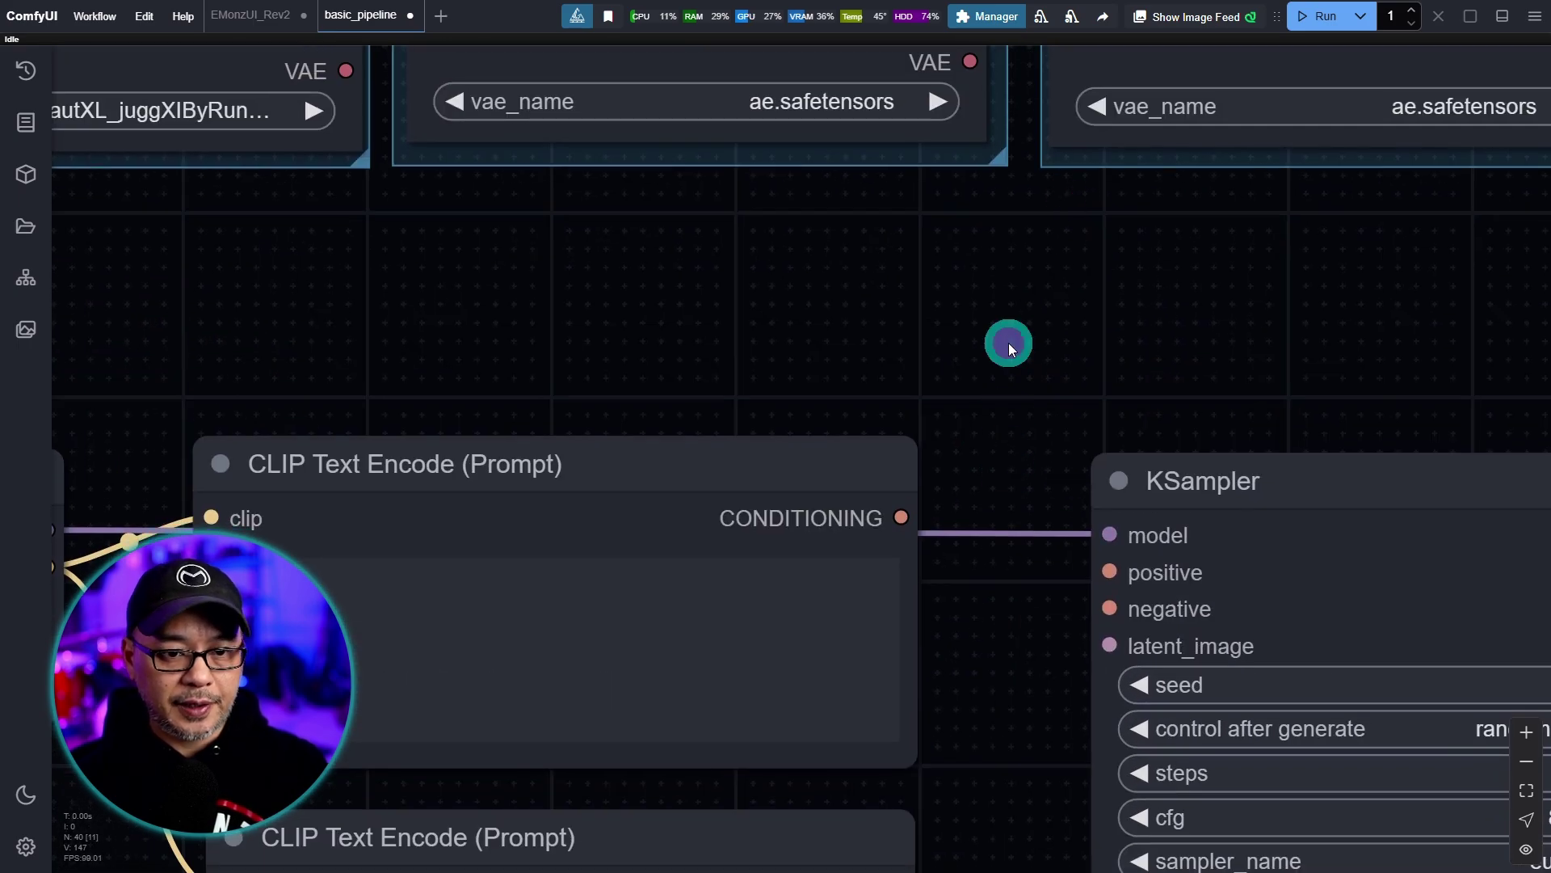
Add a FluxGuidance node and place it just above KSampler.
double_click(1009, 342)
text(flux)
key(Return)
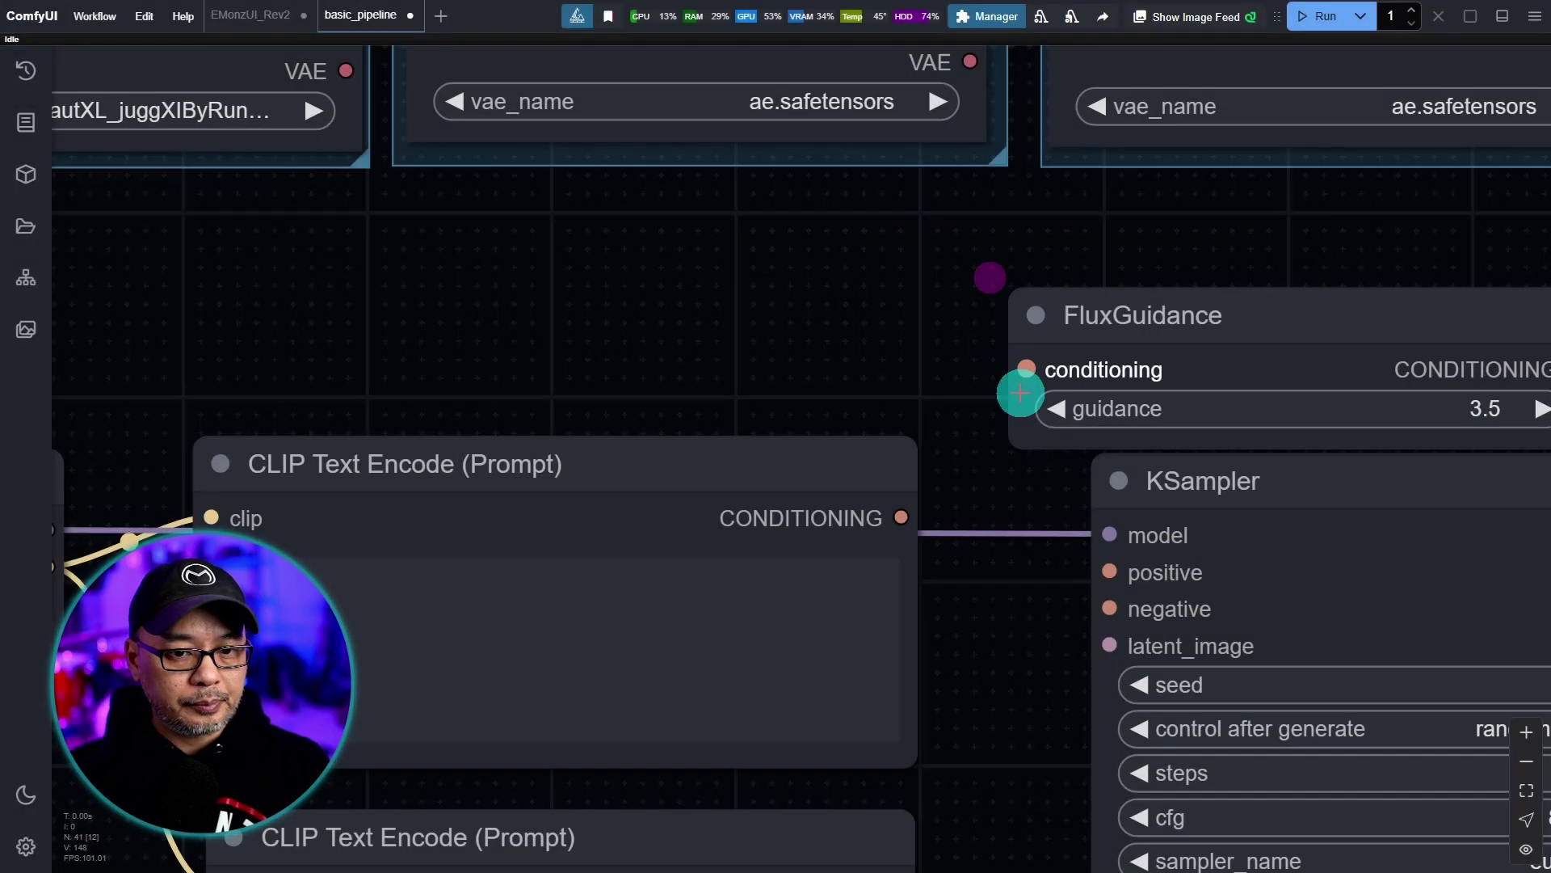
drag(1125, 308, 817, 239)
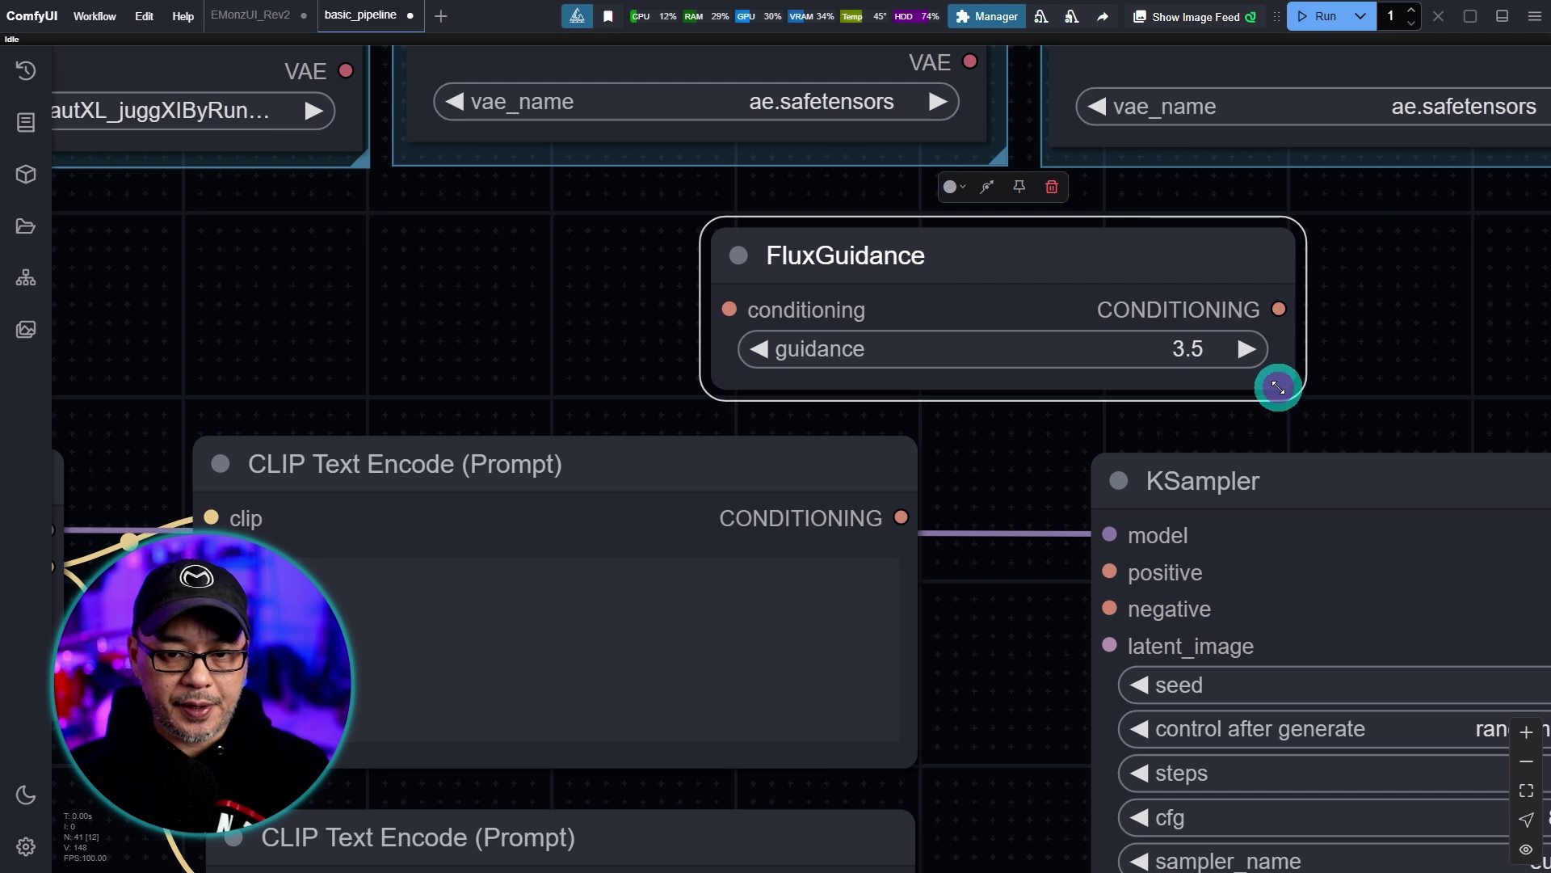
drag(1279, 387, 956, 356)
drag(1001, 255, 1080, 263)
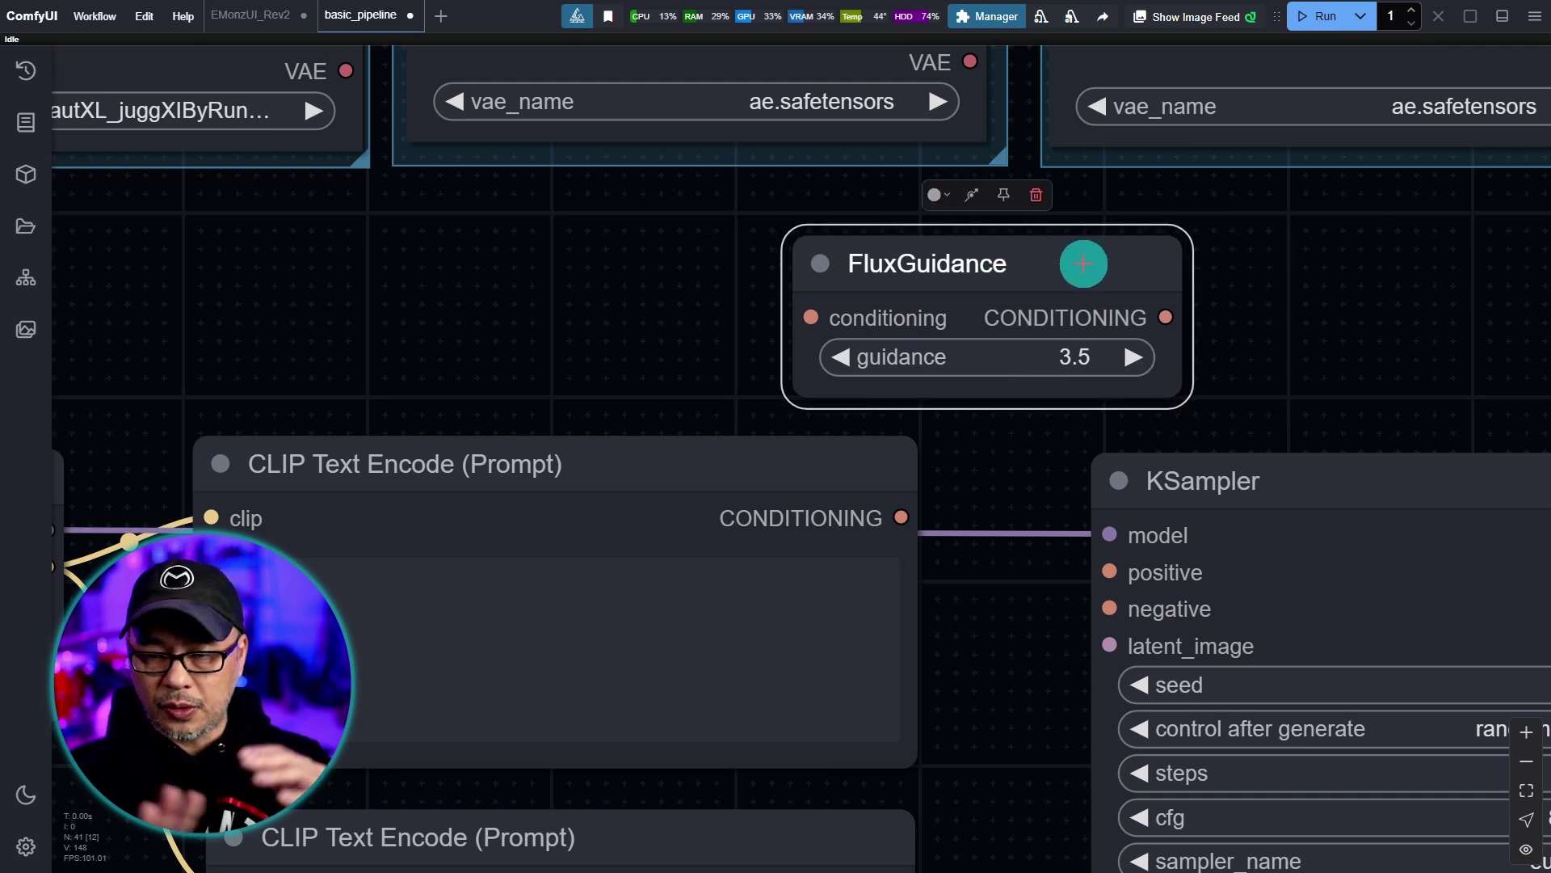
Route the positive prompt through FluxGuidance to KSampler, and wire in the negative prompt and empty latent.
scroll(1001, 434, down, 2)
drag(903, 477, 803, 275)
scroll(1050, 372, down, 1)
drag(1177, 240, 1109, 496)
scroll(1020, 575, down, 5)
drag(955, 565, 1157, 285)
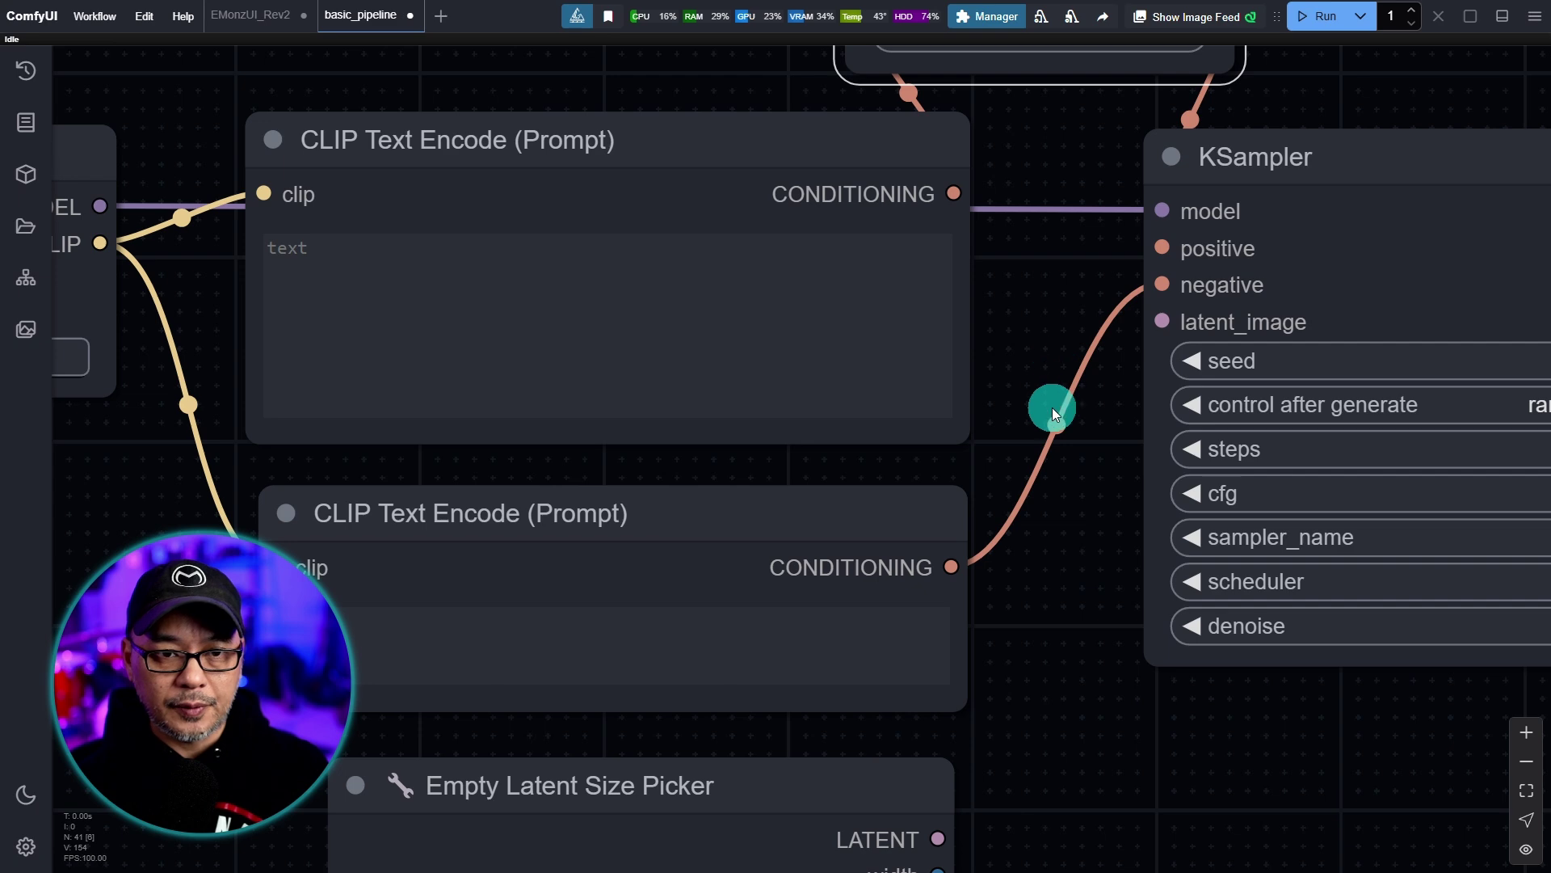
scroll(1052, 407, down, 3)
drag(941, 669, 1165, 154)
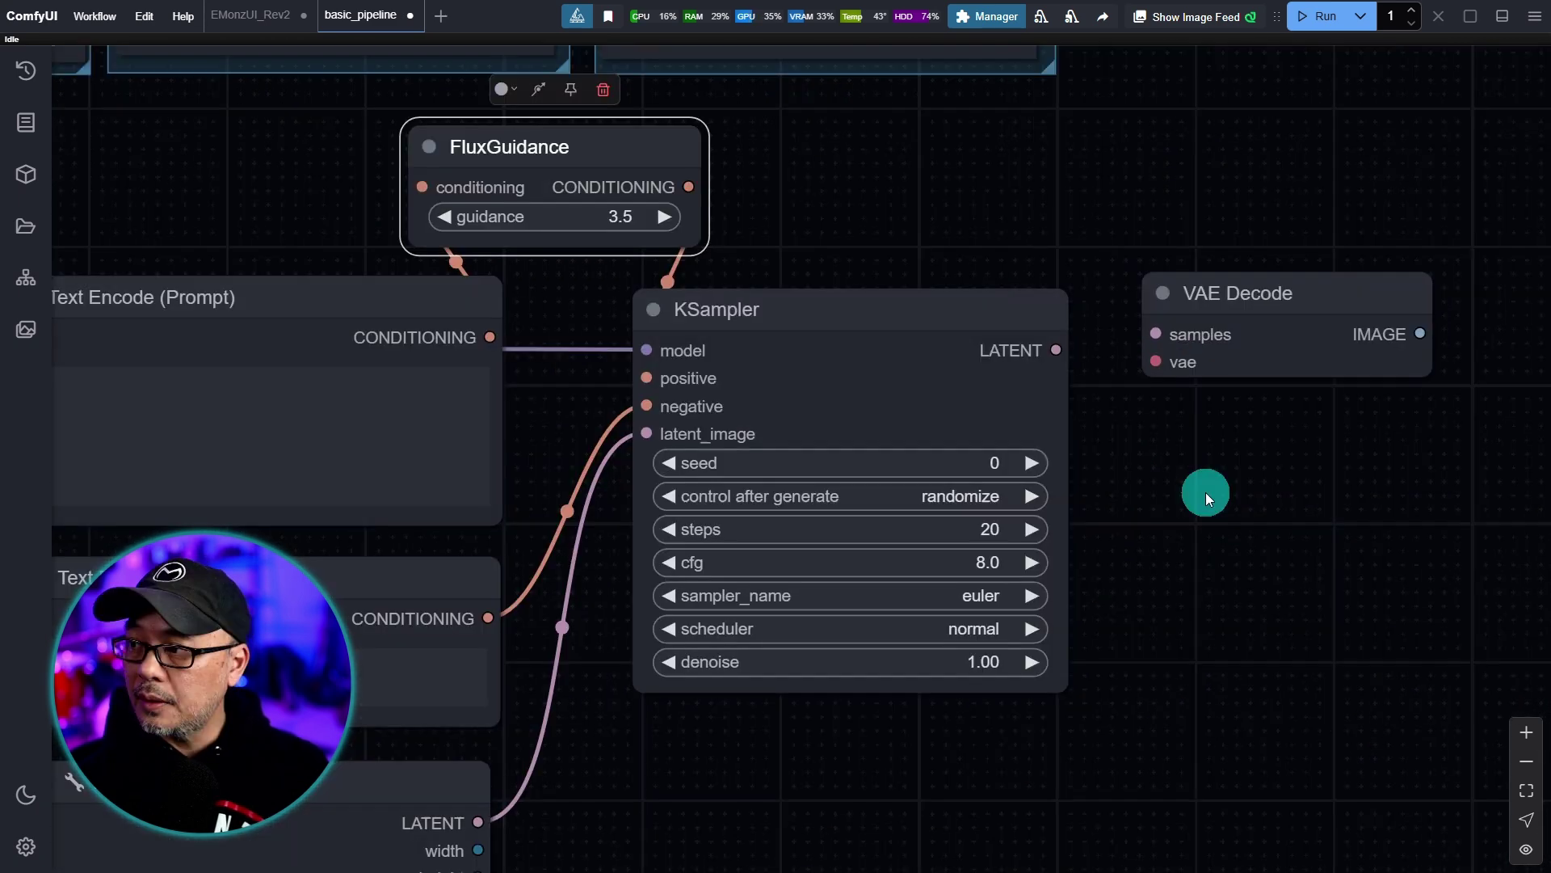
scroll(1206, 494, up, 5)
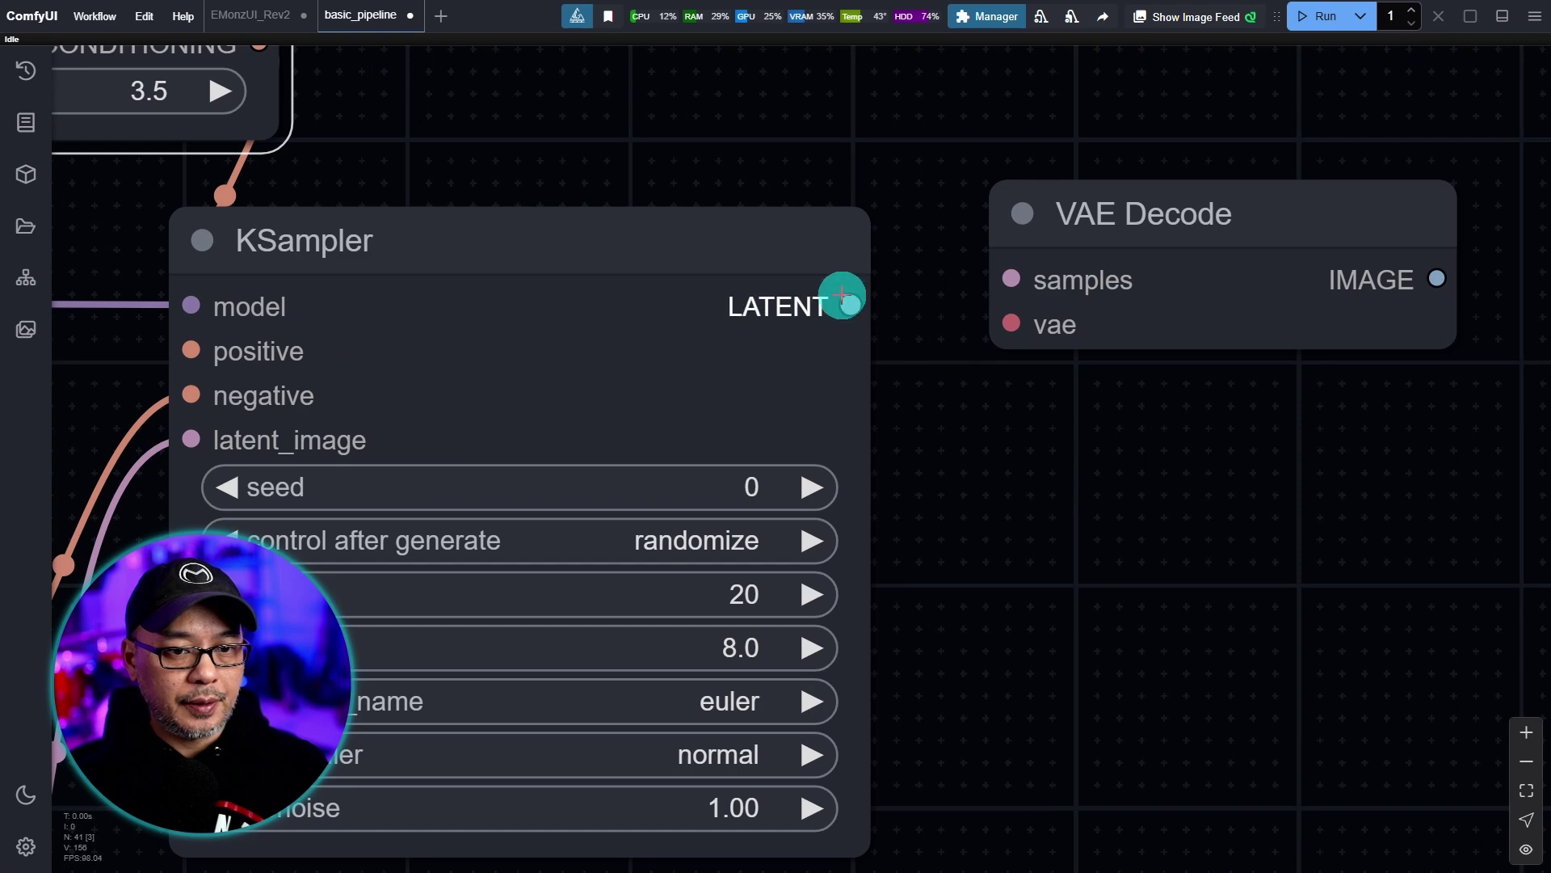
Feed KSampler's LATENT into VAE Decode and add a Get_vae node for its vae input.
drag(842, 301, 1013, 278)
drag(1083, 453, 1212, 463)
right_click(1250, 311)
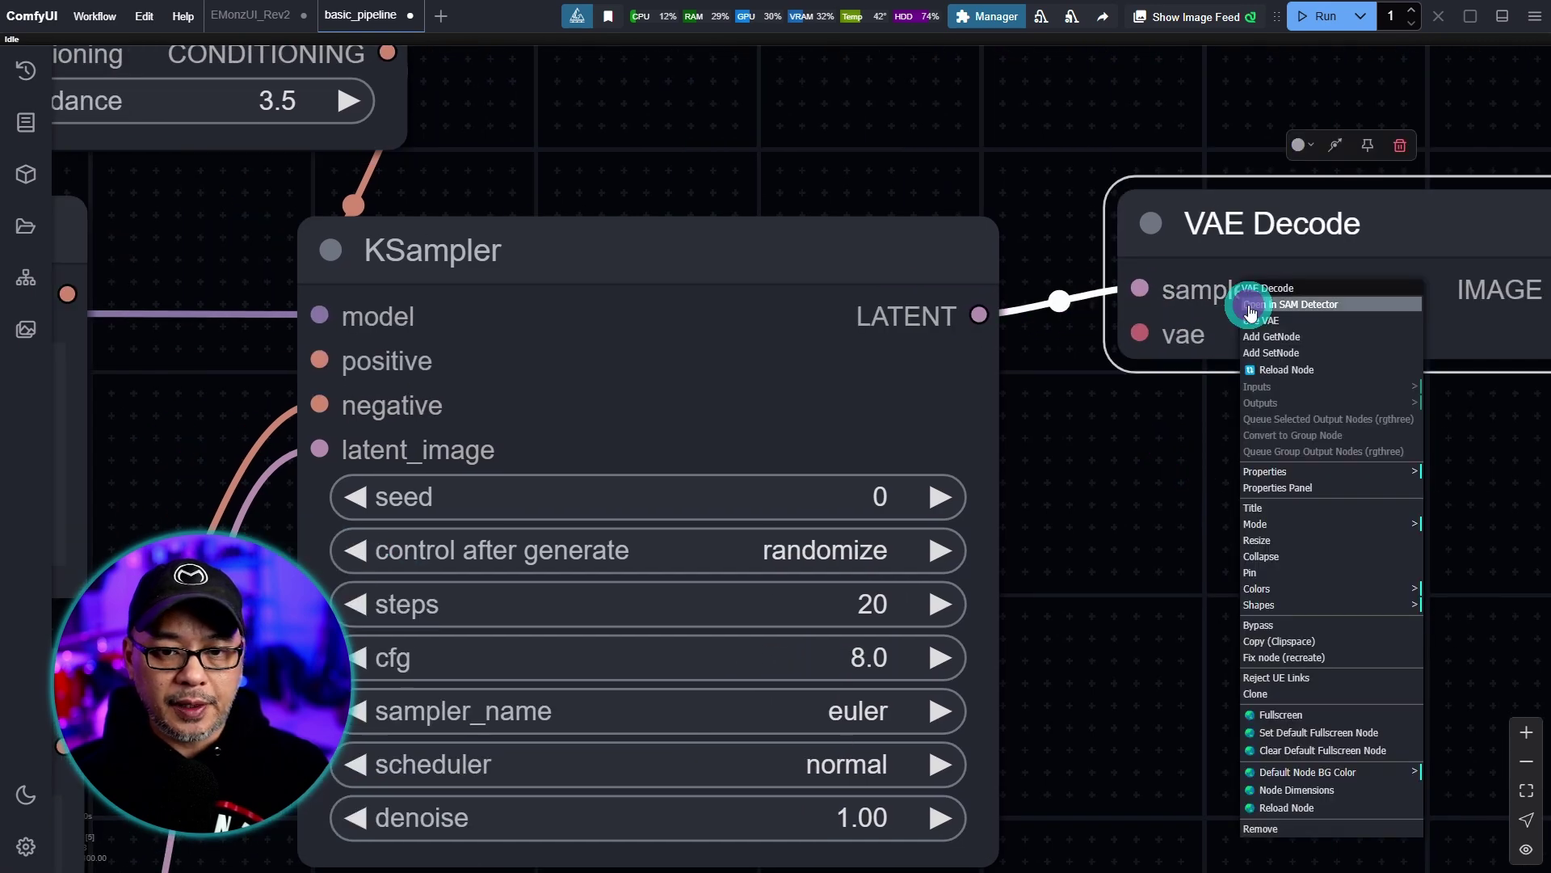
click(1340, 338)
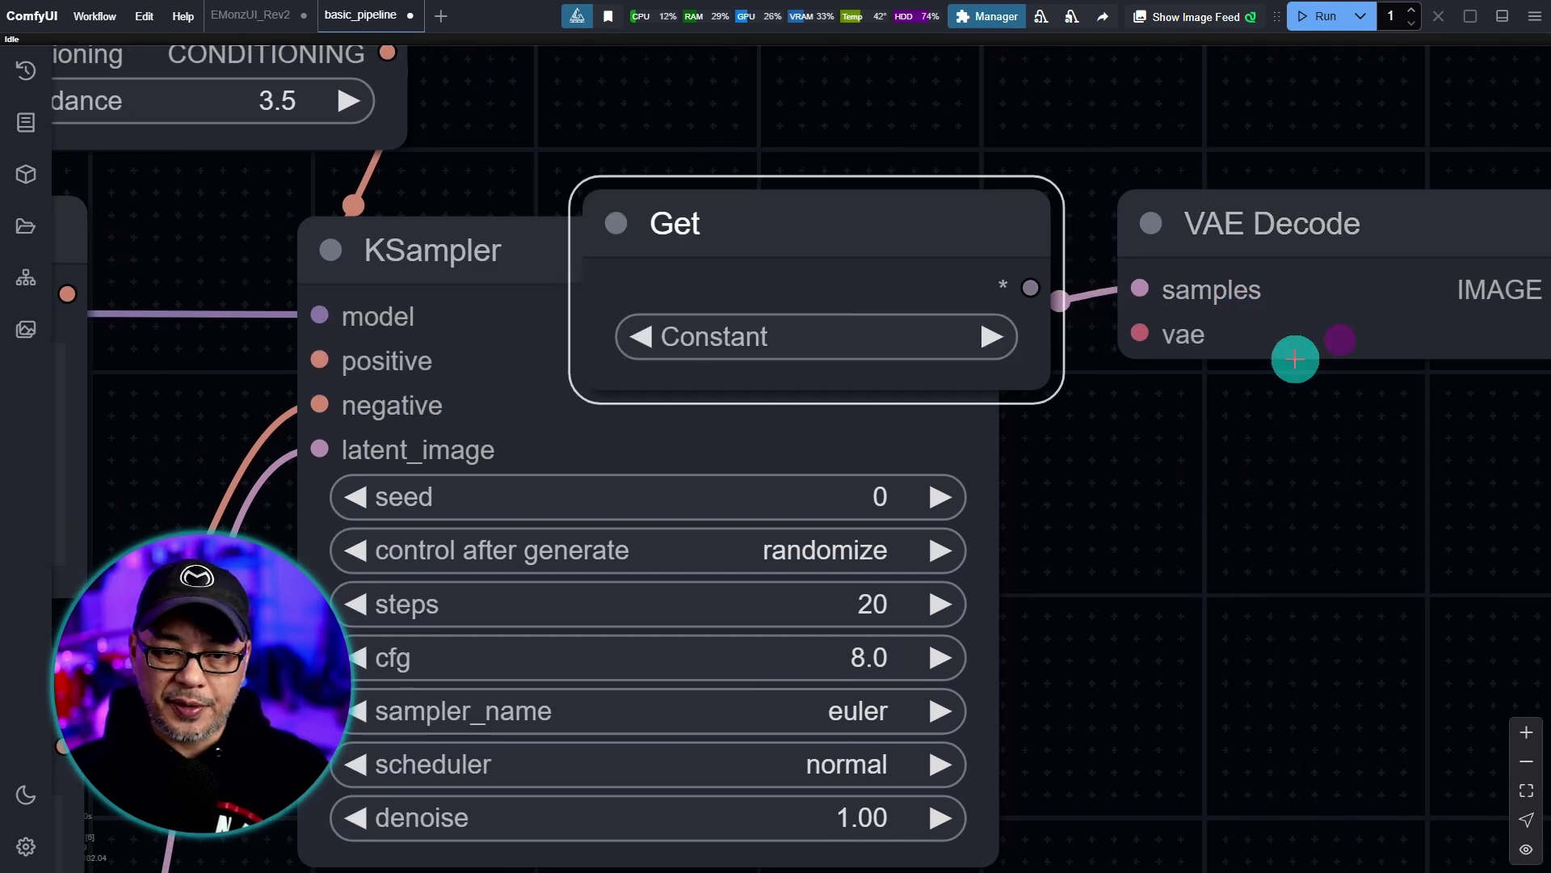
click(908, 338)
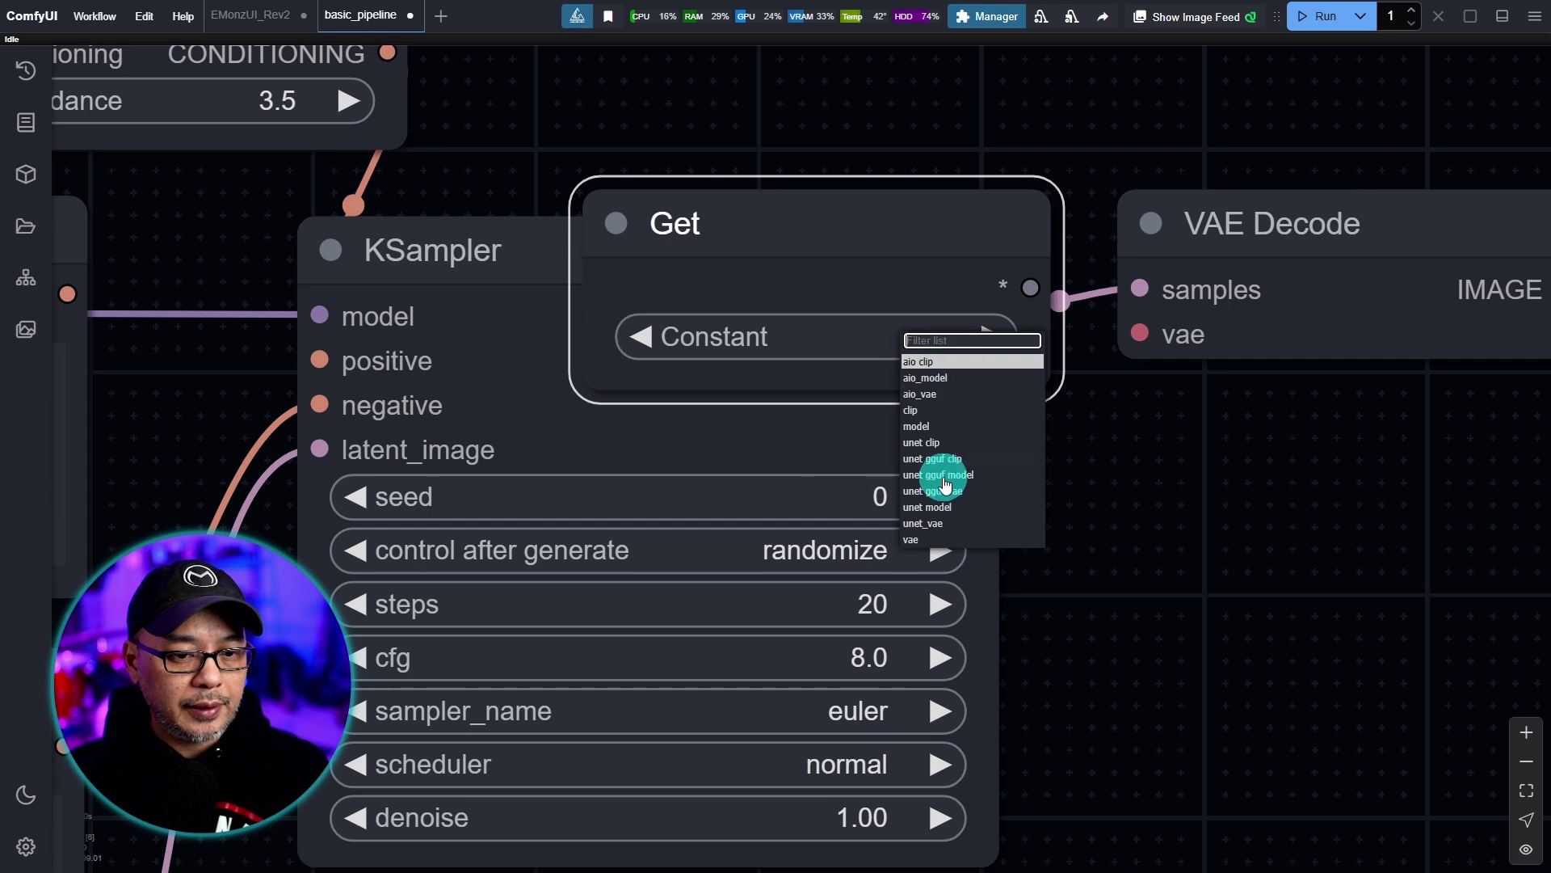
click(925, 538)
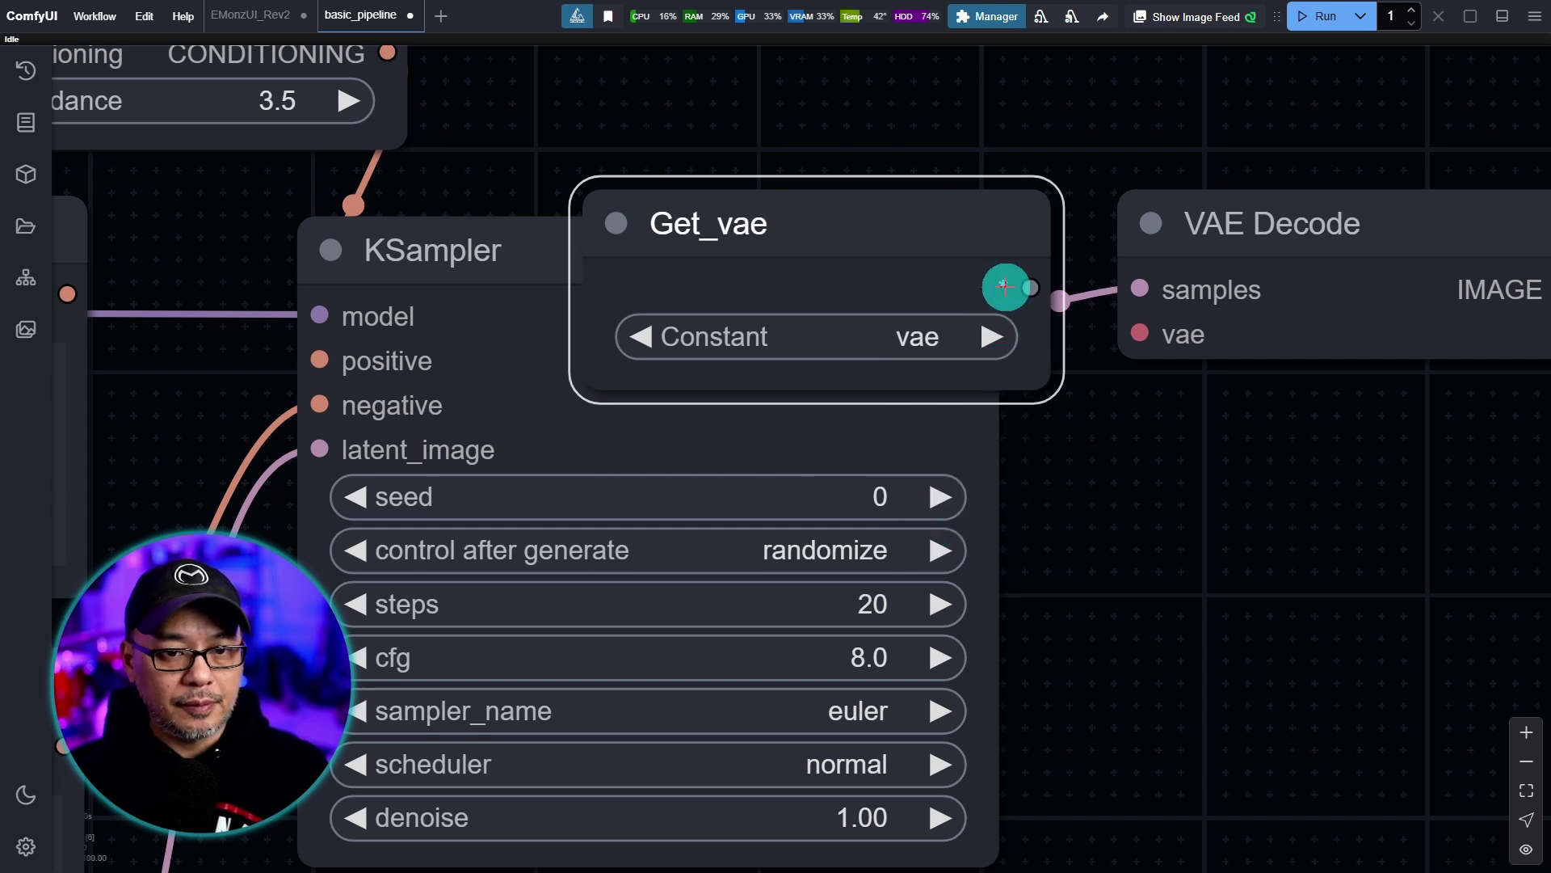
drag(1031, 288, 1131, 332)
drag(929, 218, 1042, 91)
Add a Preview Image node fed by VAE Decode's IMAGE output and enlarge it.
drag(1281, 571, 561, 380)
drag(884, 201, 1192, 215)
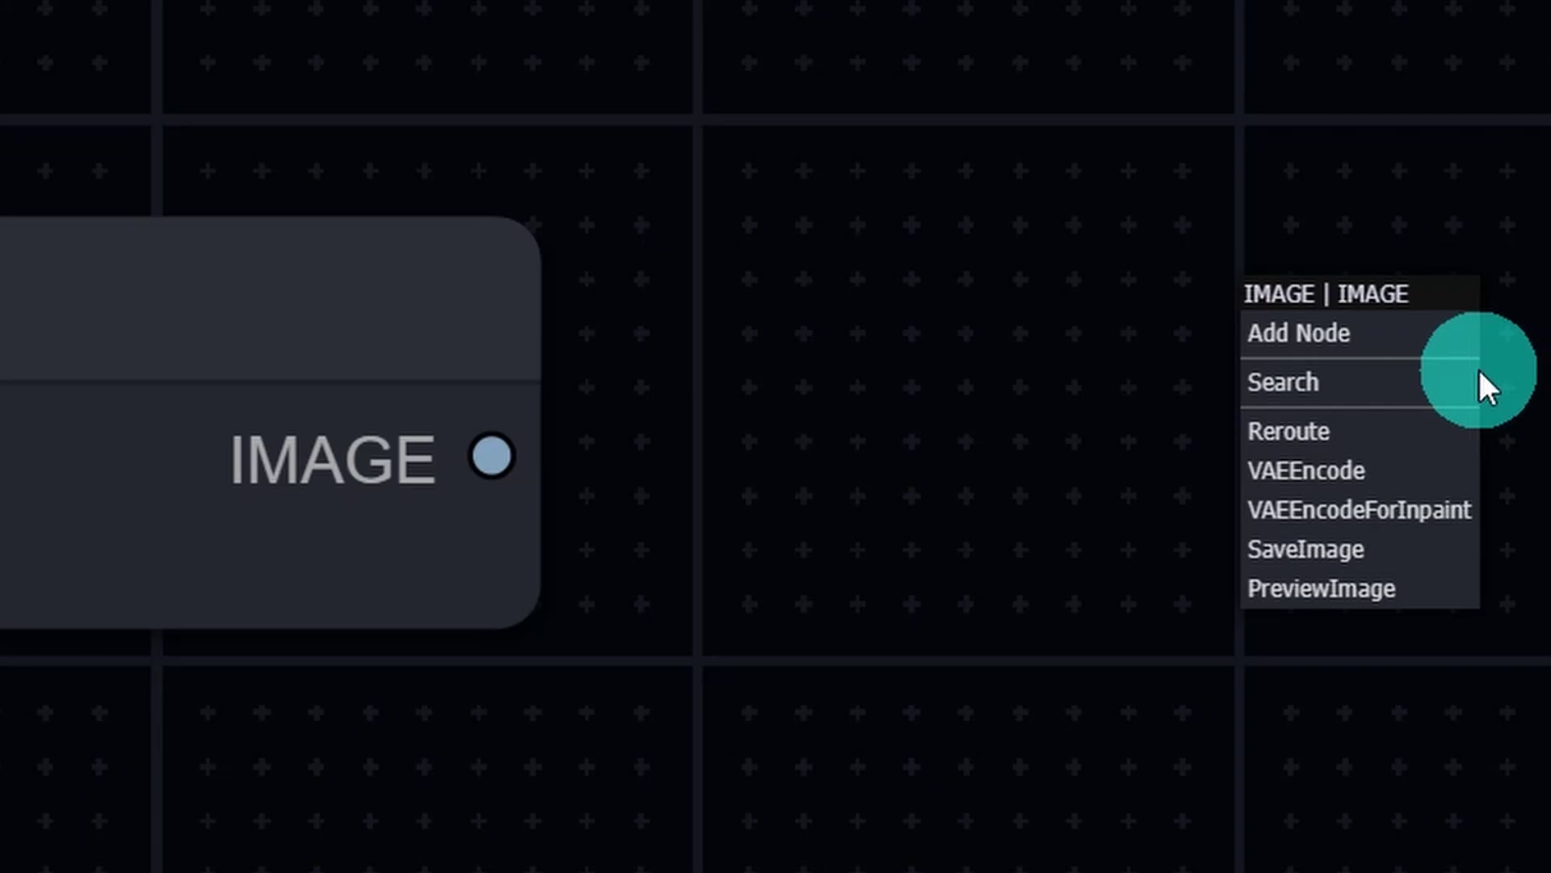
click(1362, 596)
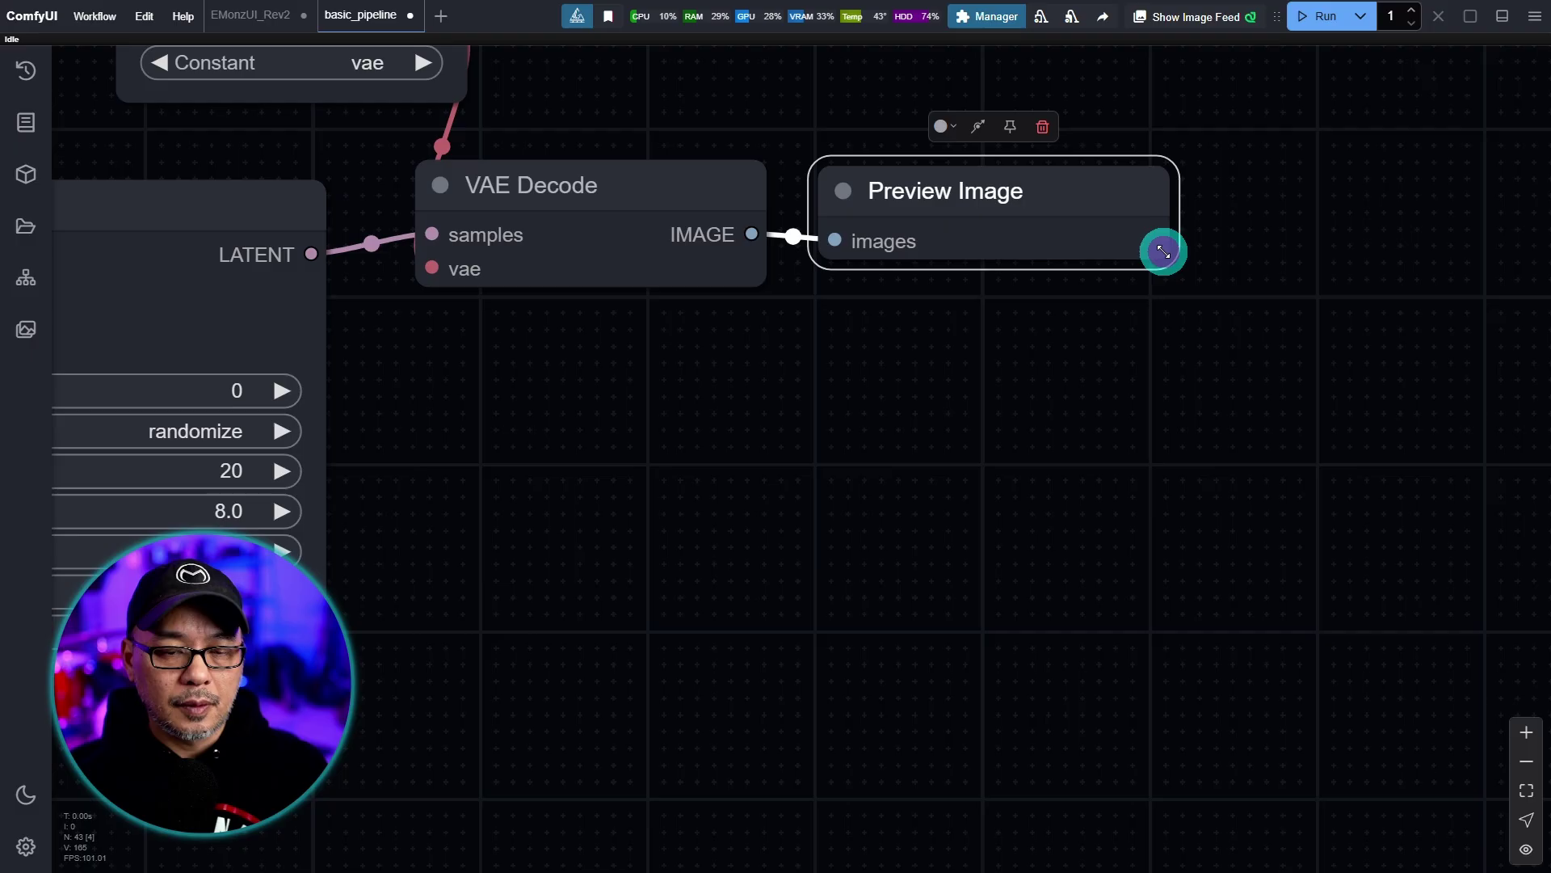
drag(1164, 251, 1206, 814)
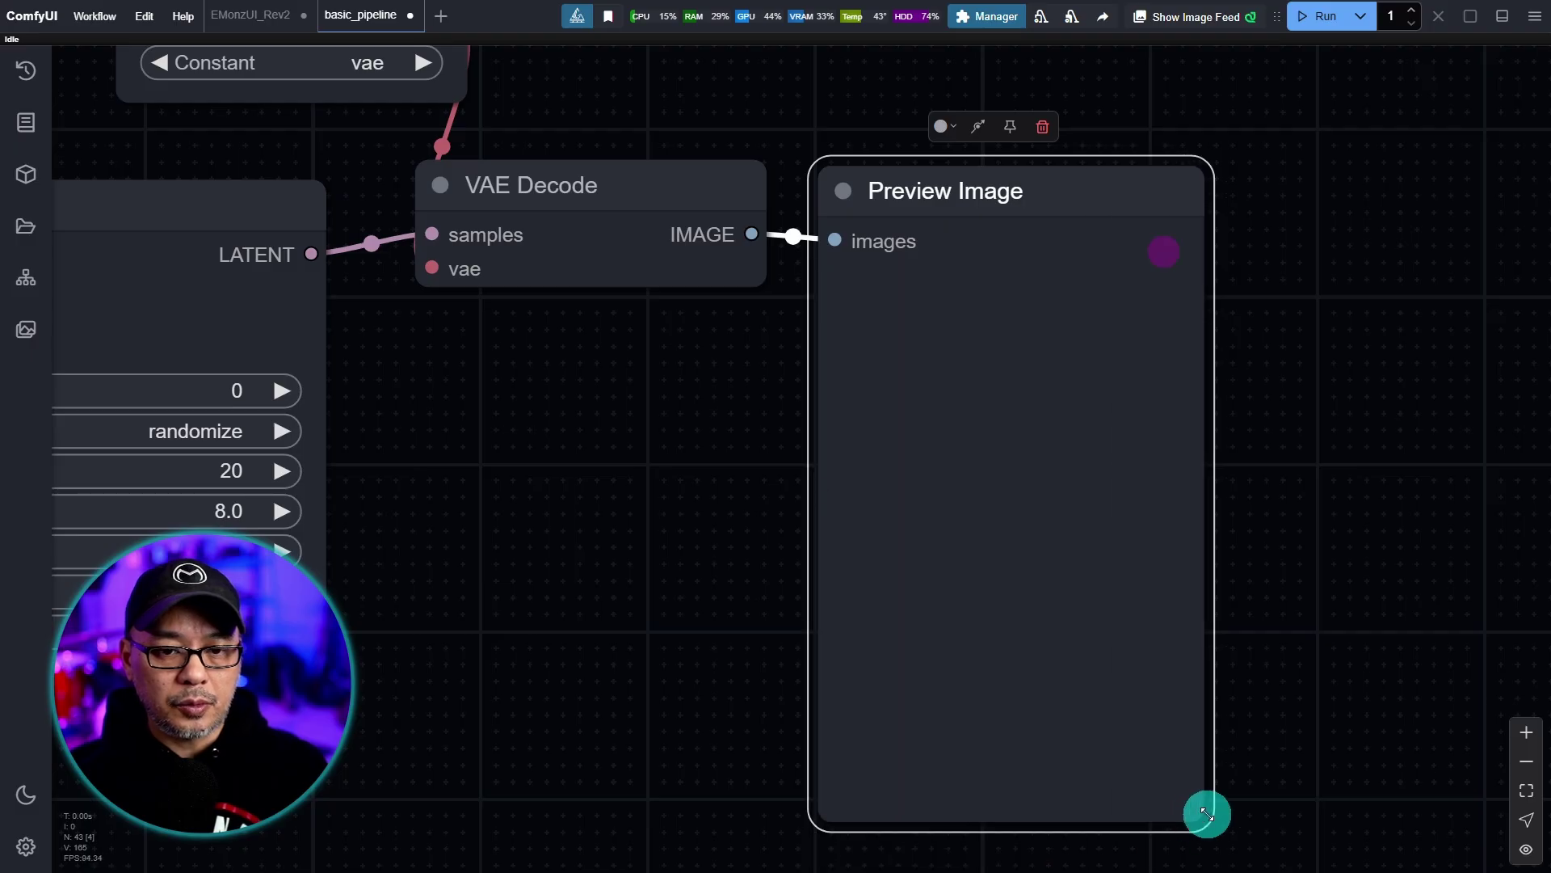
Pan back to the top CLIP Text Encode node and begin editing the positive prompt.
scroll(628, 561, down, 8)
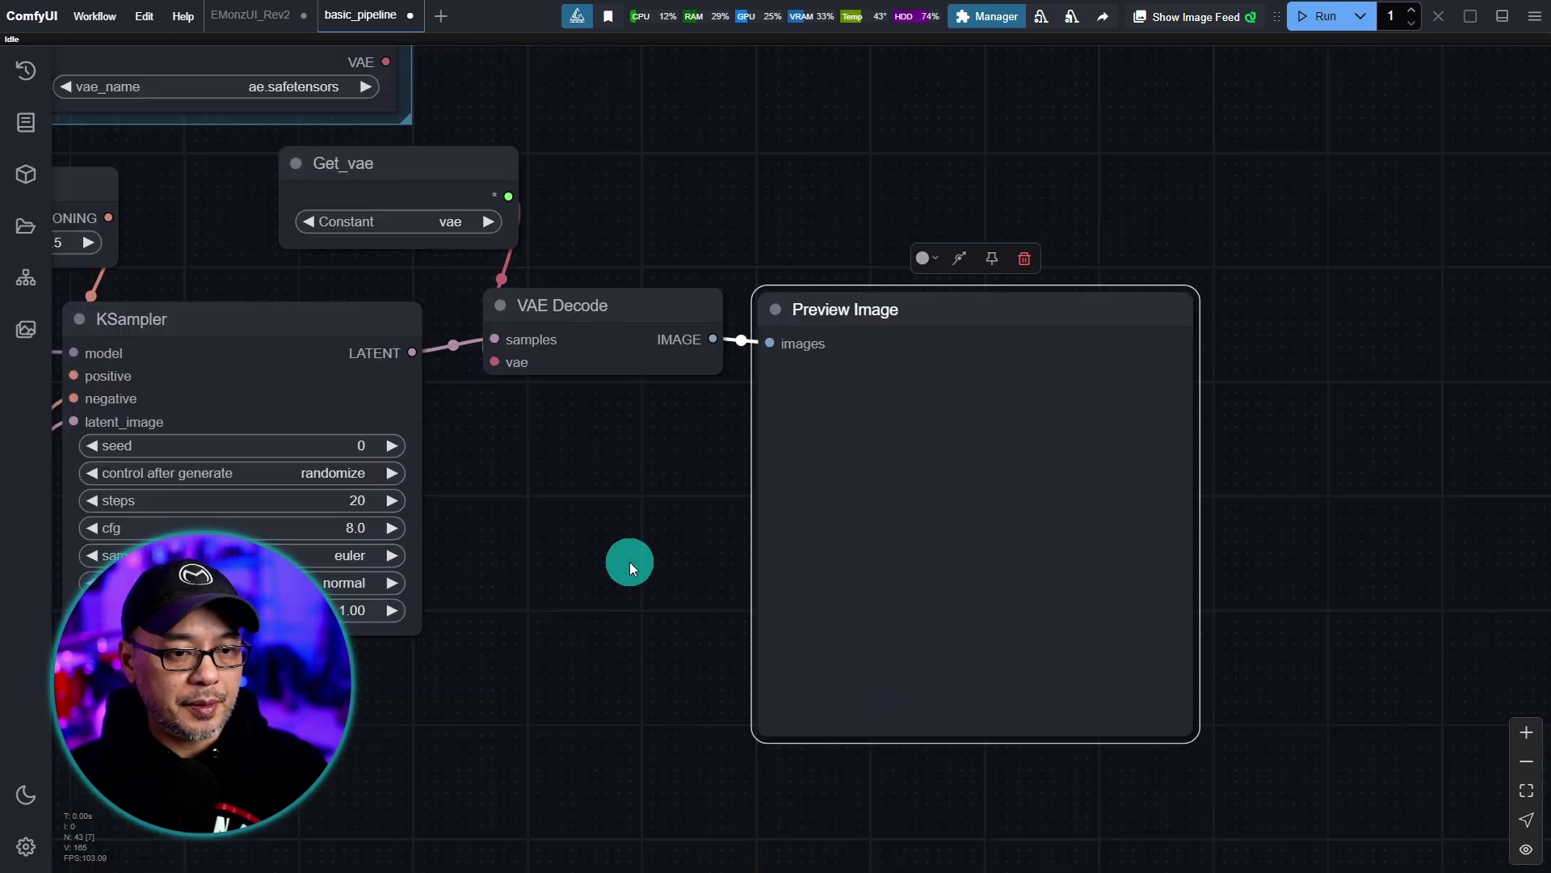
drag(634, 583, 948, 572)
drag(748, 690, 997, 665)
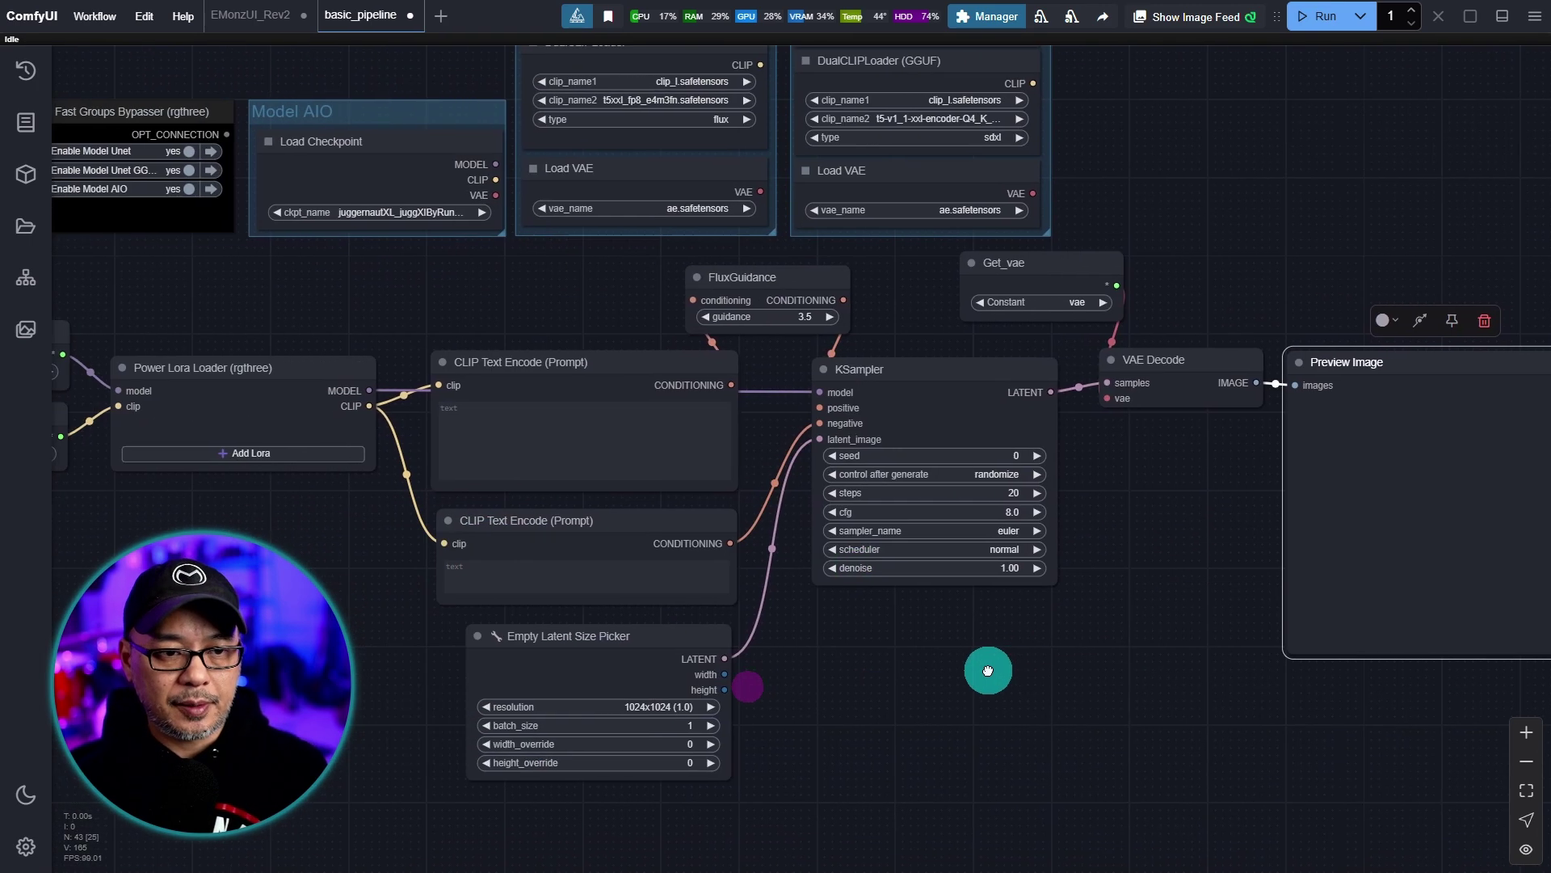
scroll(848, 423, up, 2)
scroll(716, 462, up, 5)
drag(716, 462, 284, 630)
scroll(628, 551, up, 5)
click(731, 319)
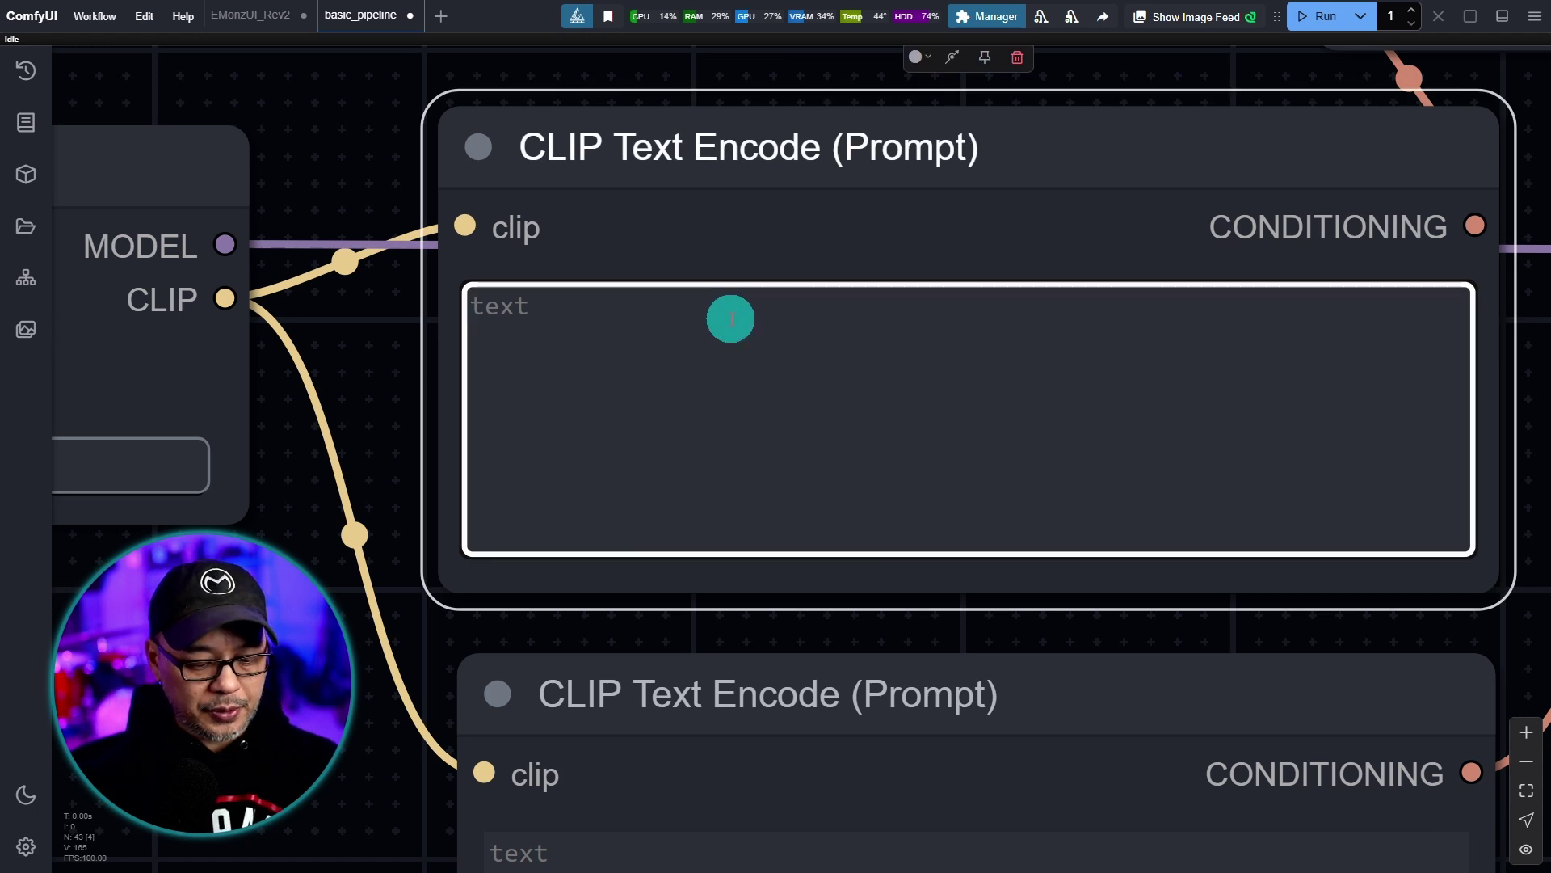
Enter 'demonic knight warrior wearing daedric armor' as the positive prompt.
text(demo)
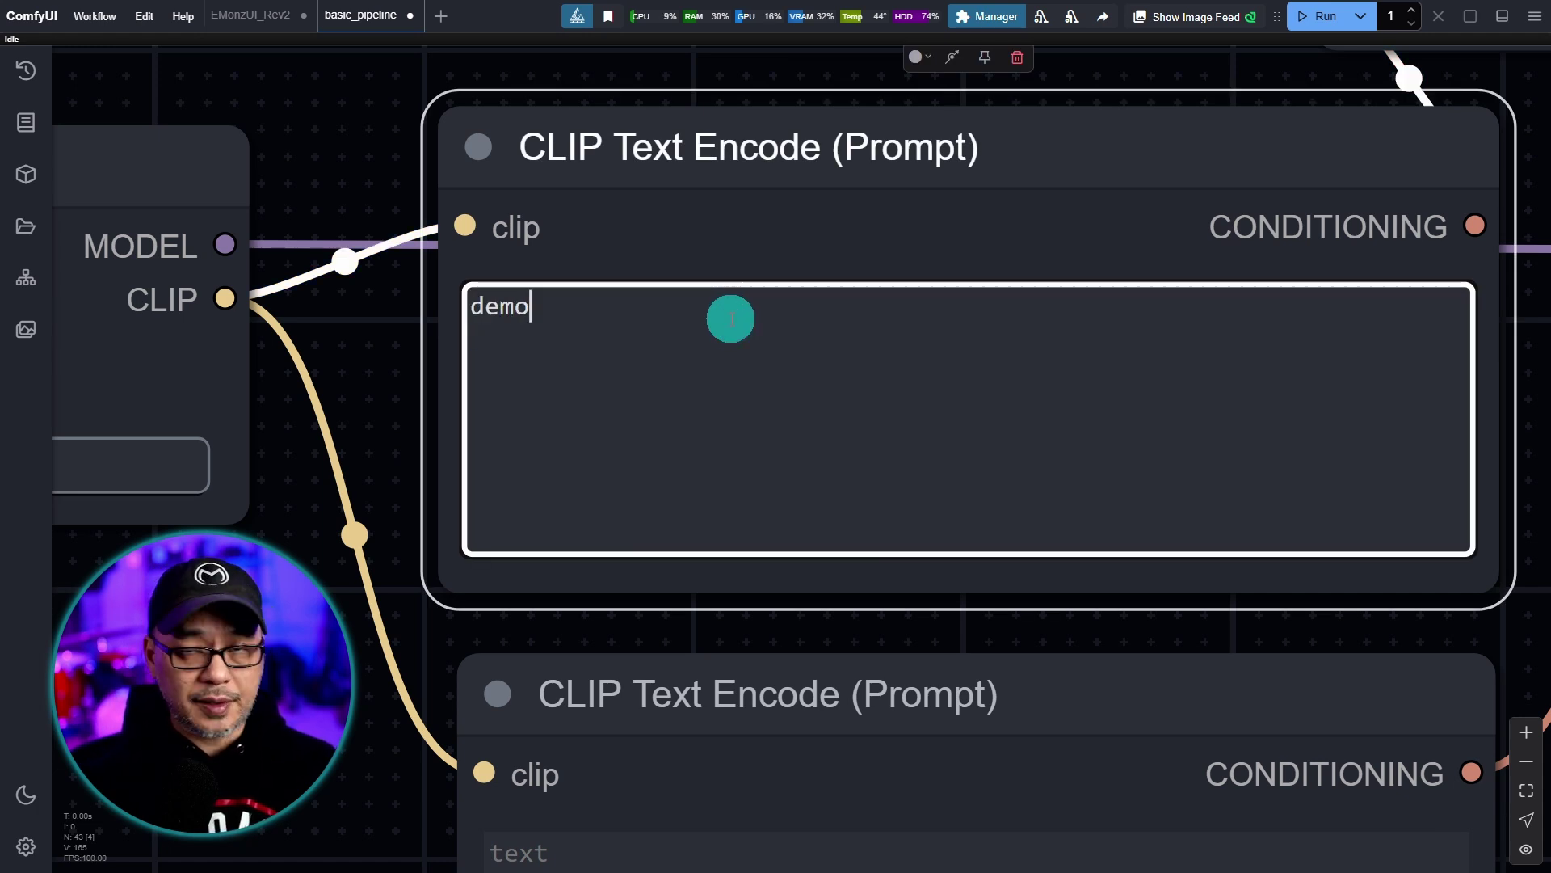
text(nic knight warrior wearing daedric armor)
triple_click(731, 315)
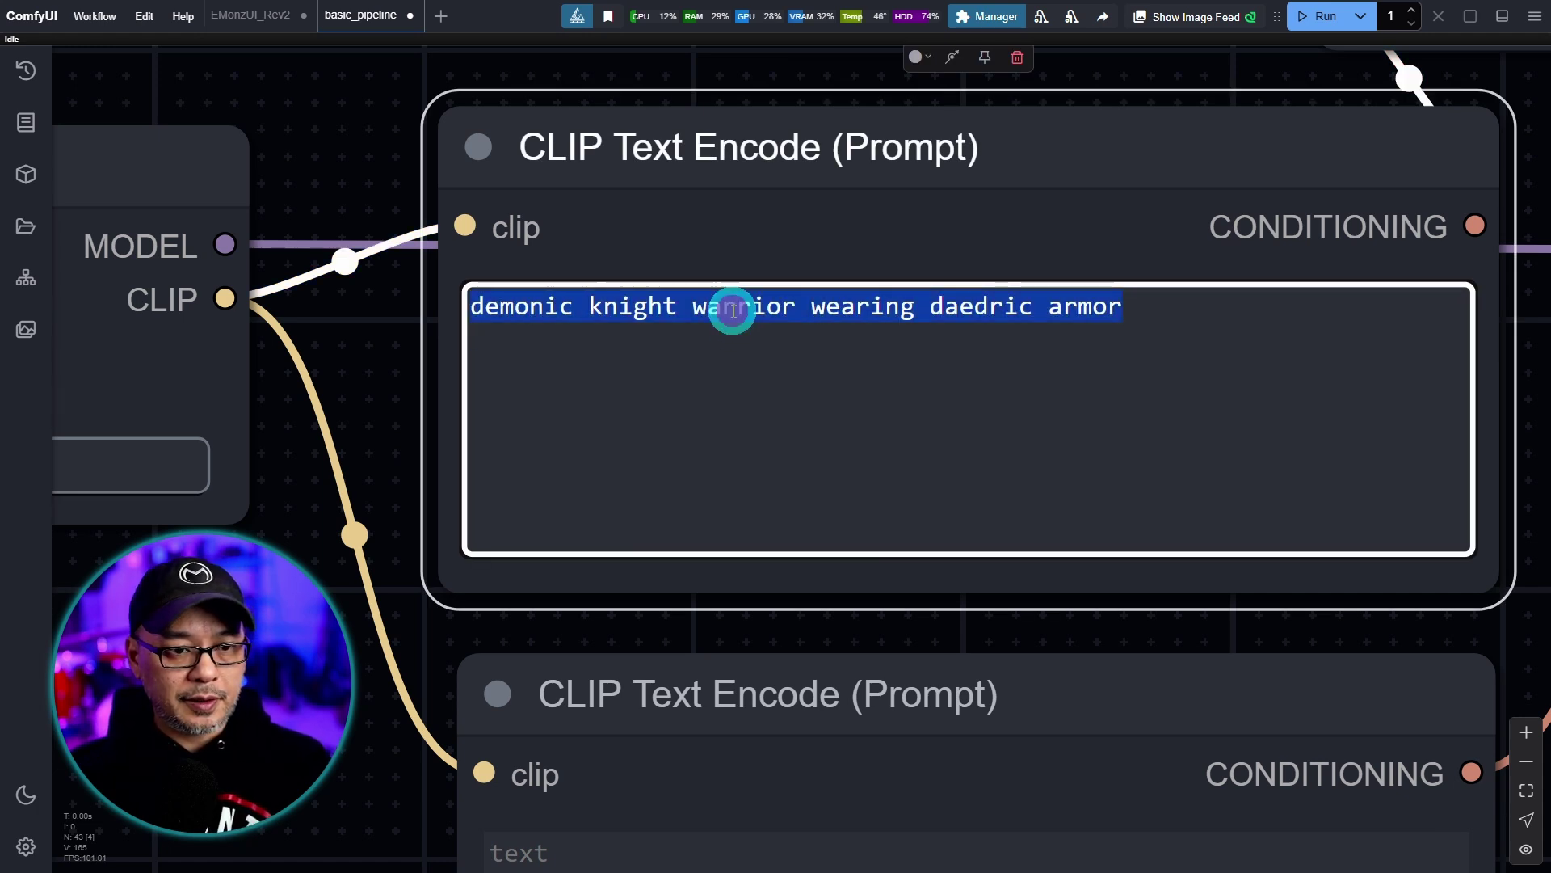
click(329, 544)
Enter 'horror, warped, deformed' as the negative prompt.
drag(297, 659, 301, 207)
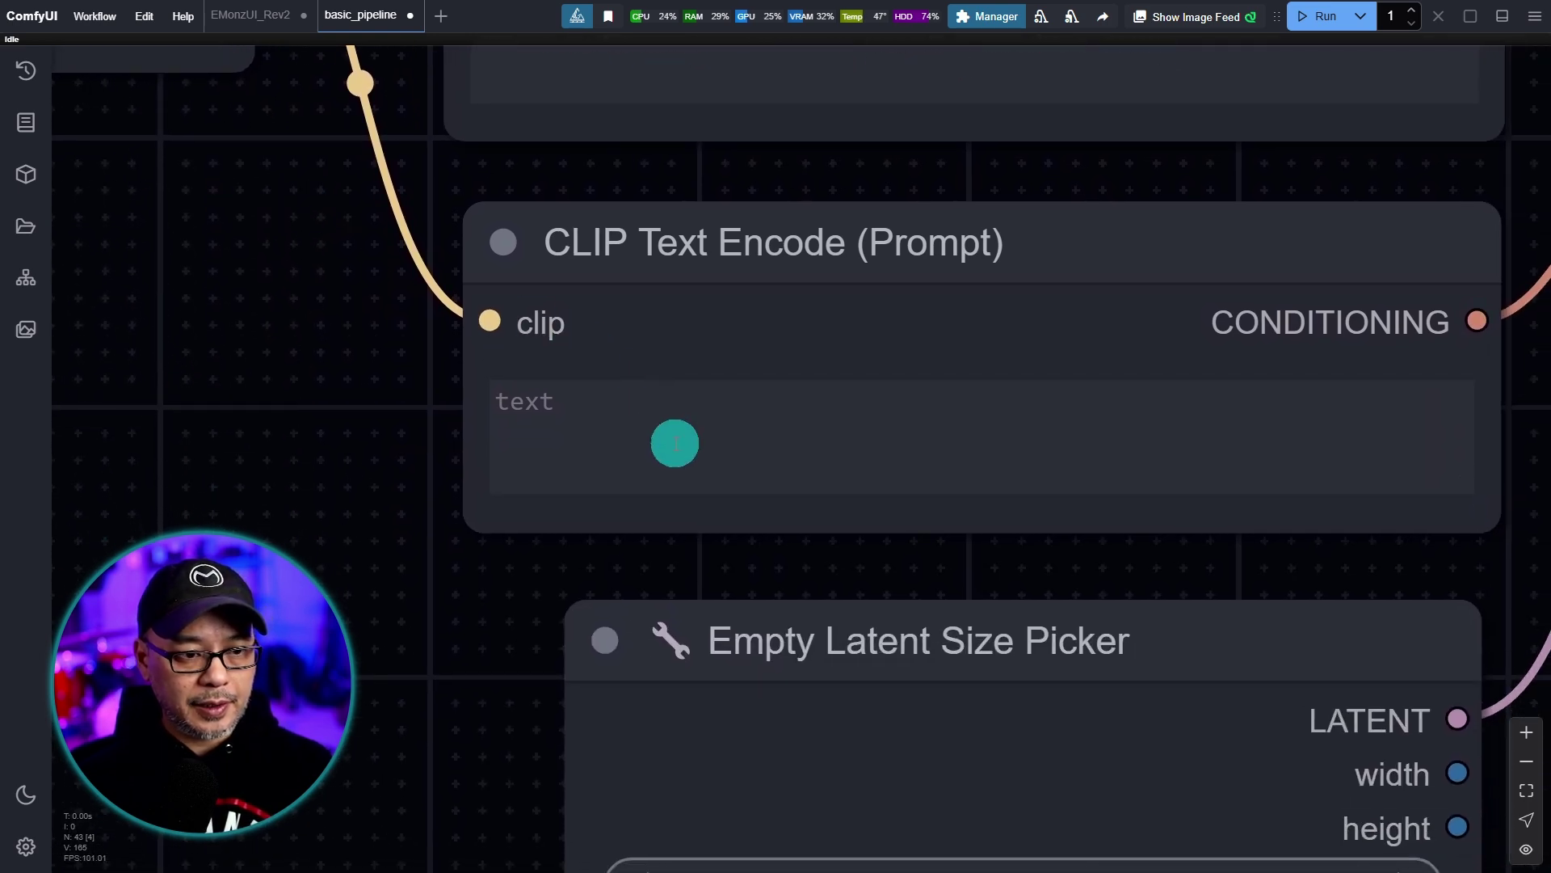
click(674, 443)
text(horror, warped, deformed)
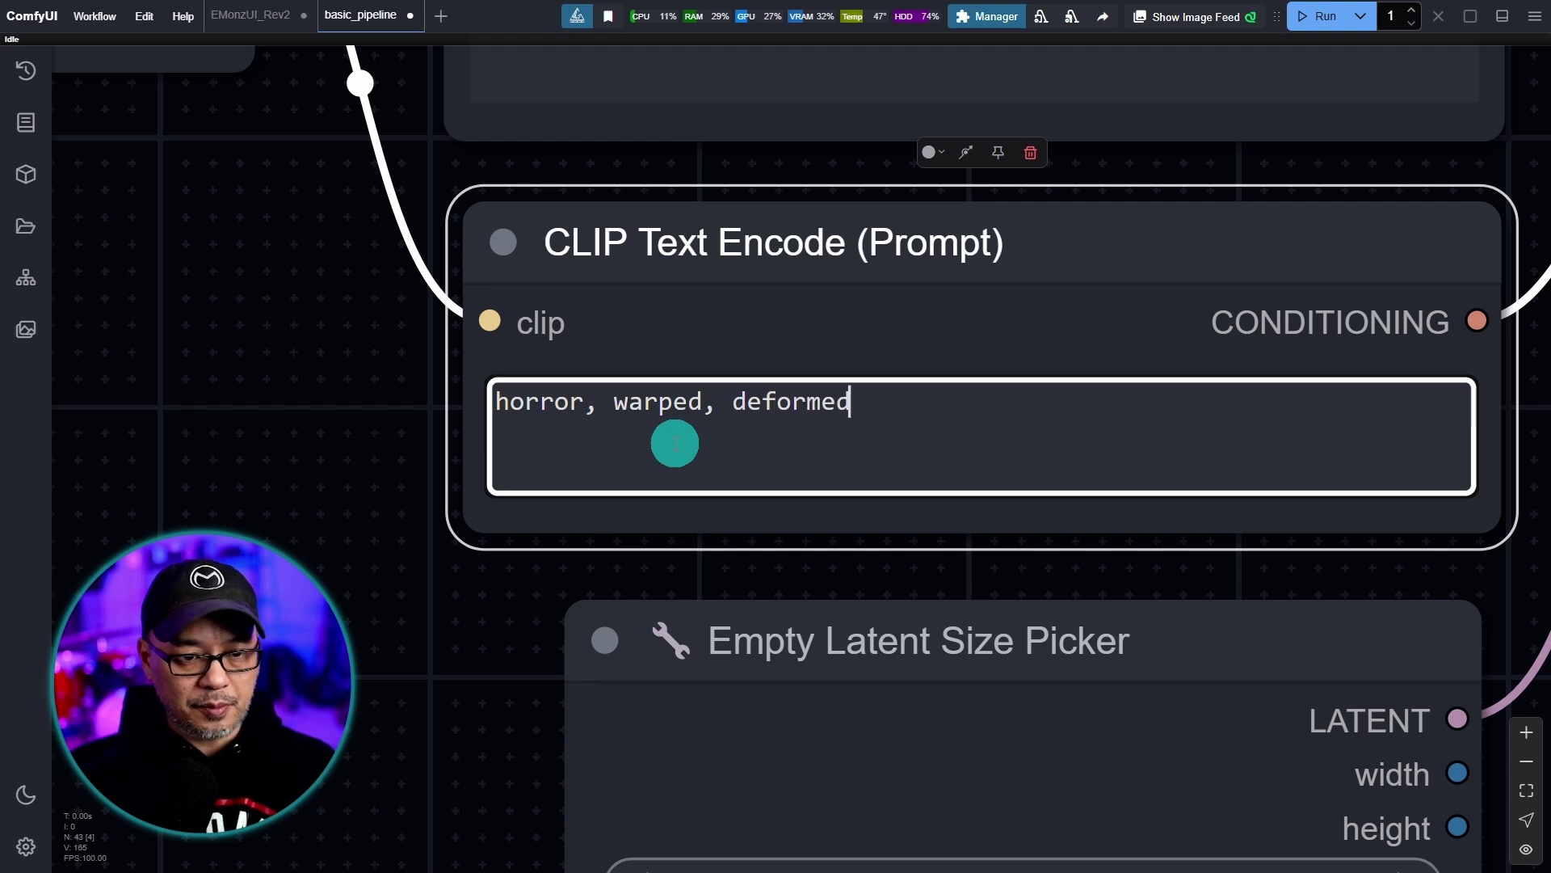
scroll(341, 589, down, 3)
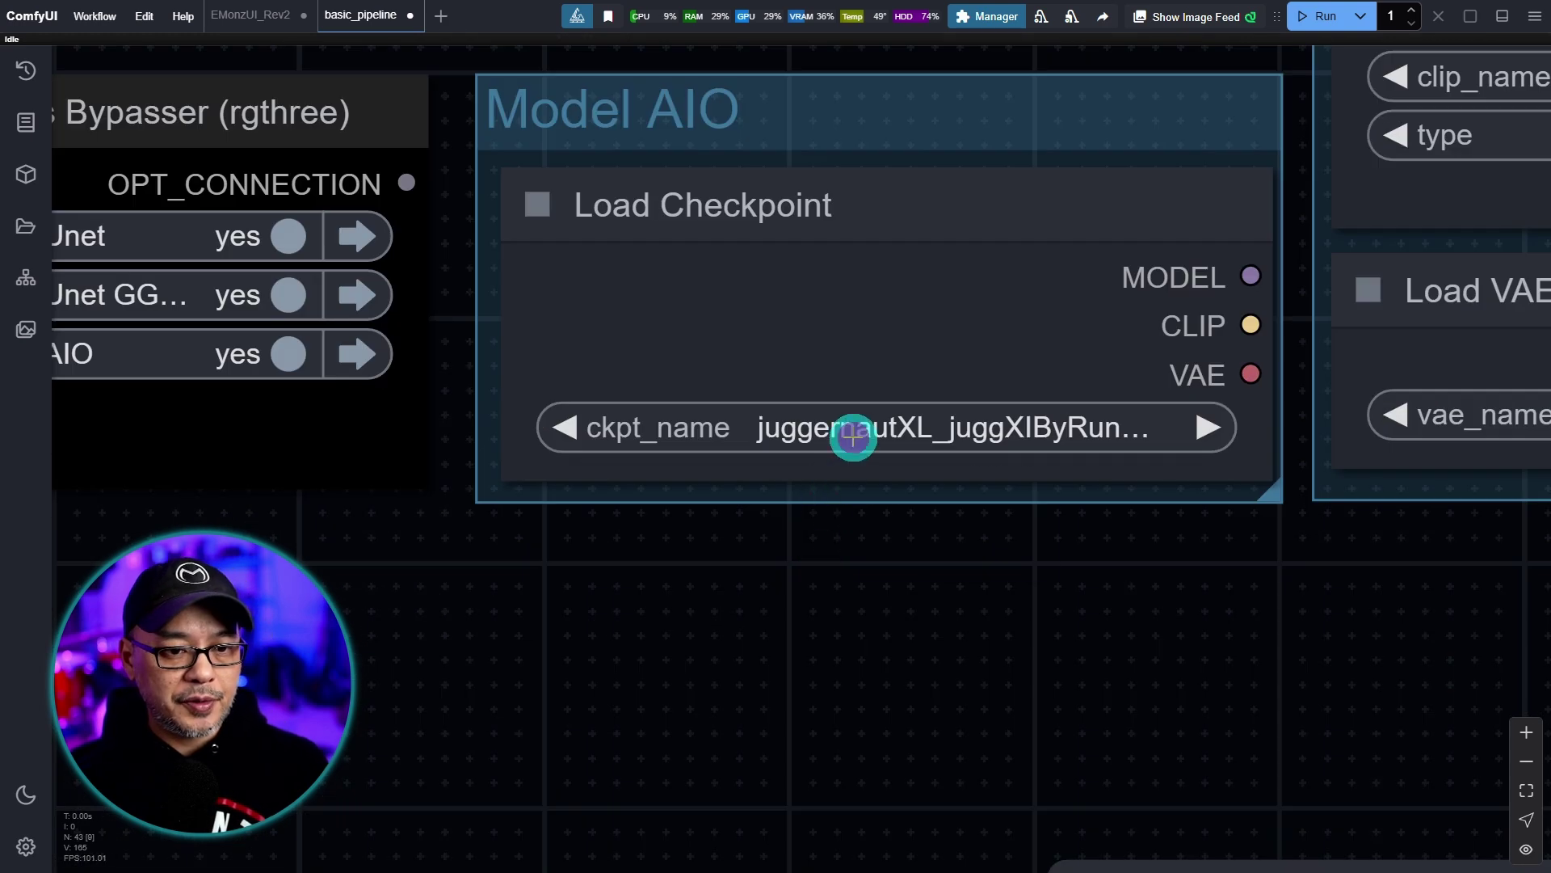
Choose realcartoonXL_v7 in Load Checkpoint and bypass the Model Unet and Model Unet GGUF groups.
click(848, 433)
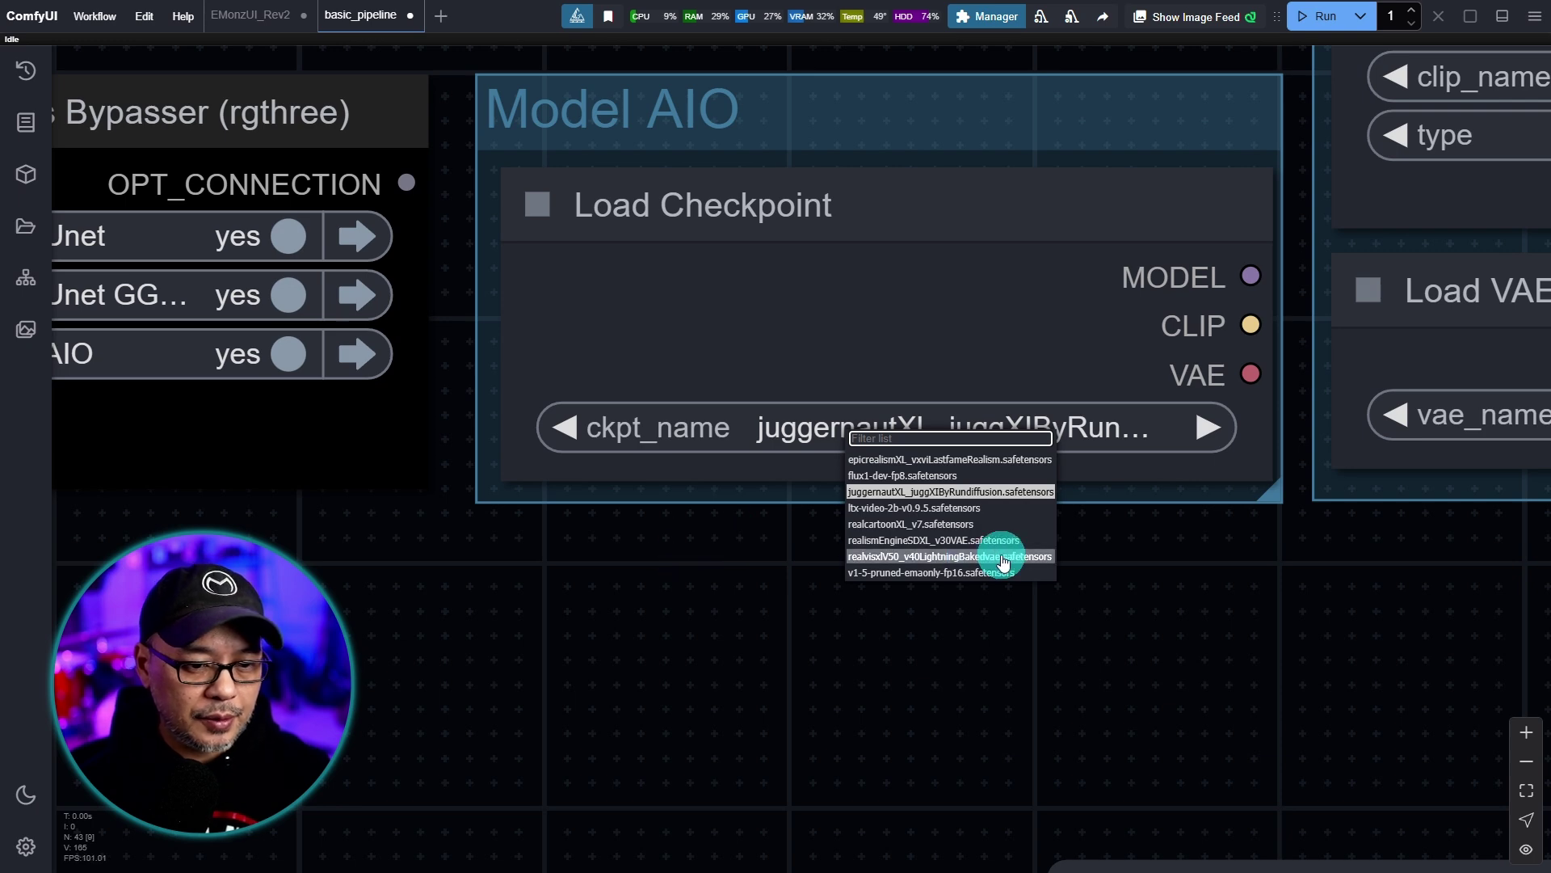
click(976, 523)
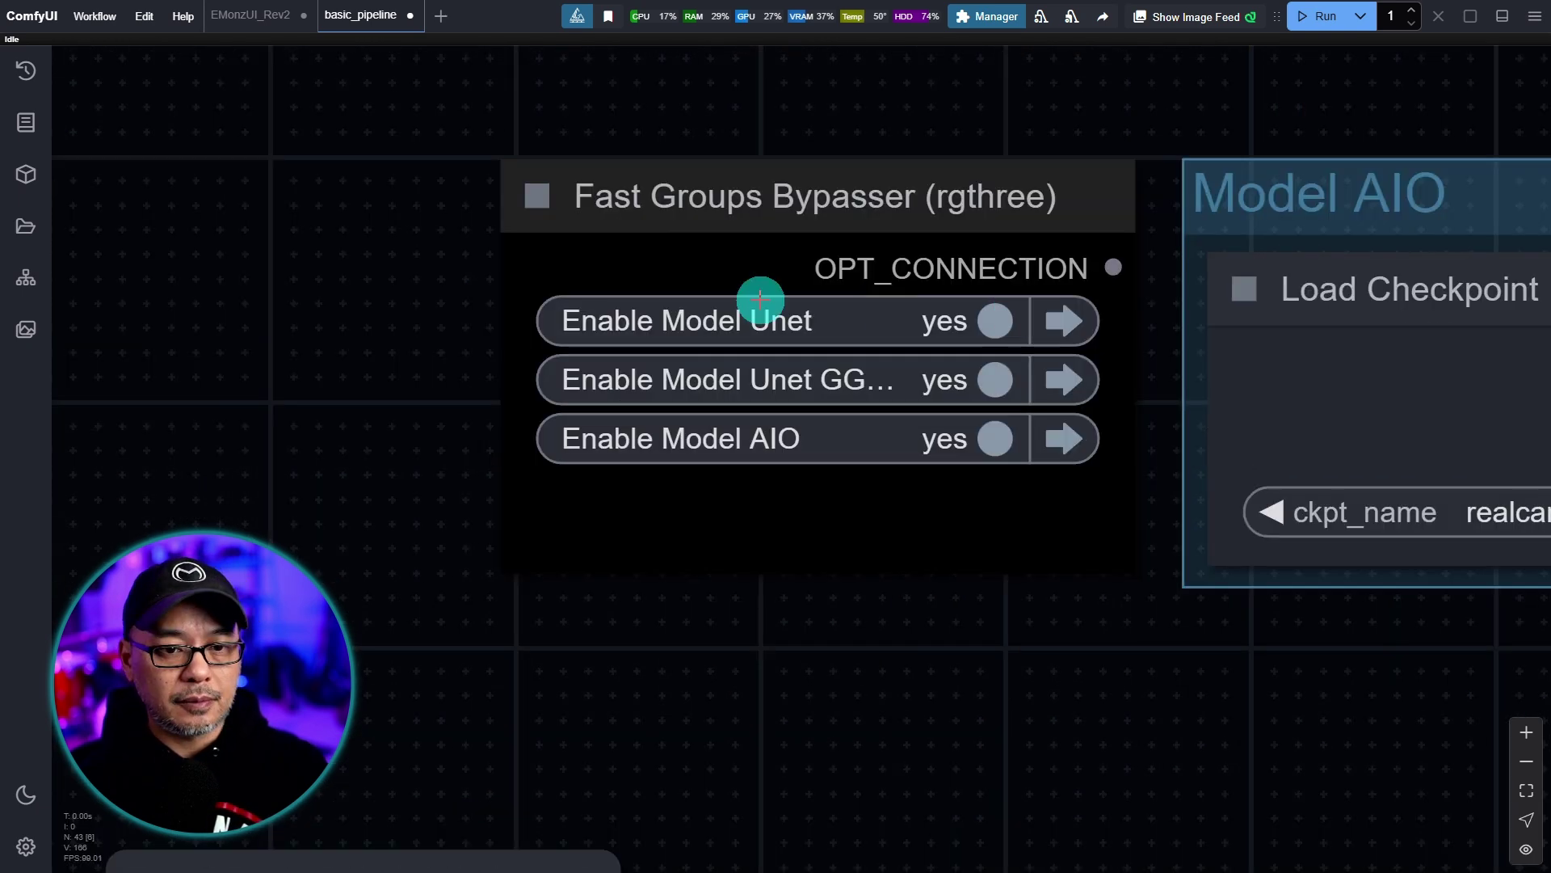
click(995, 320)
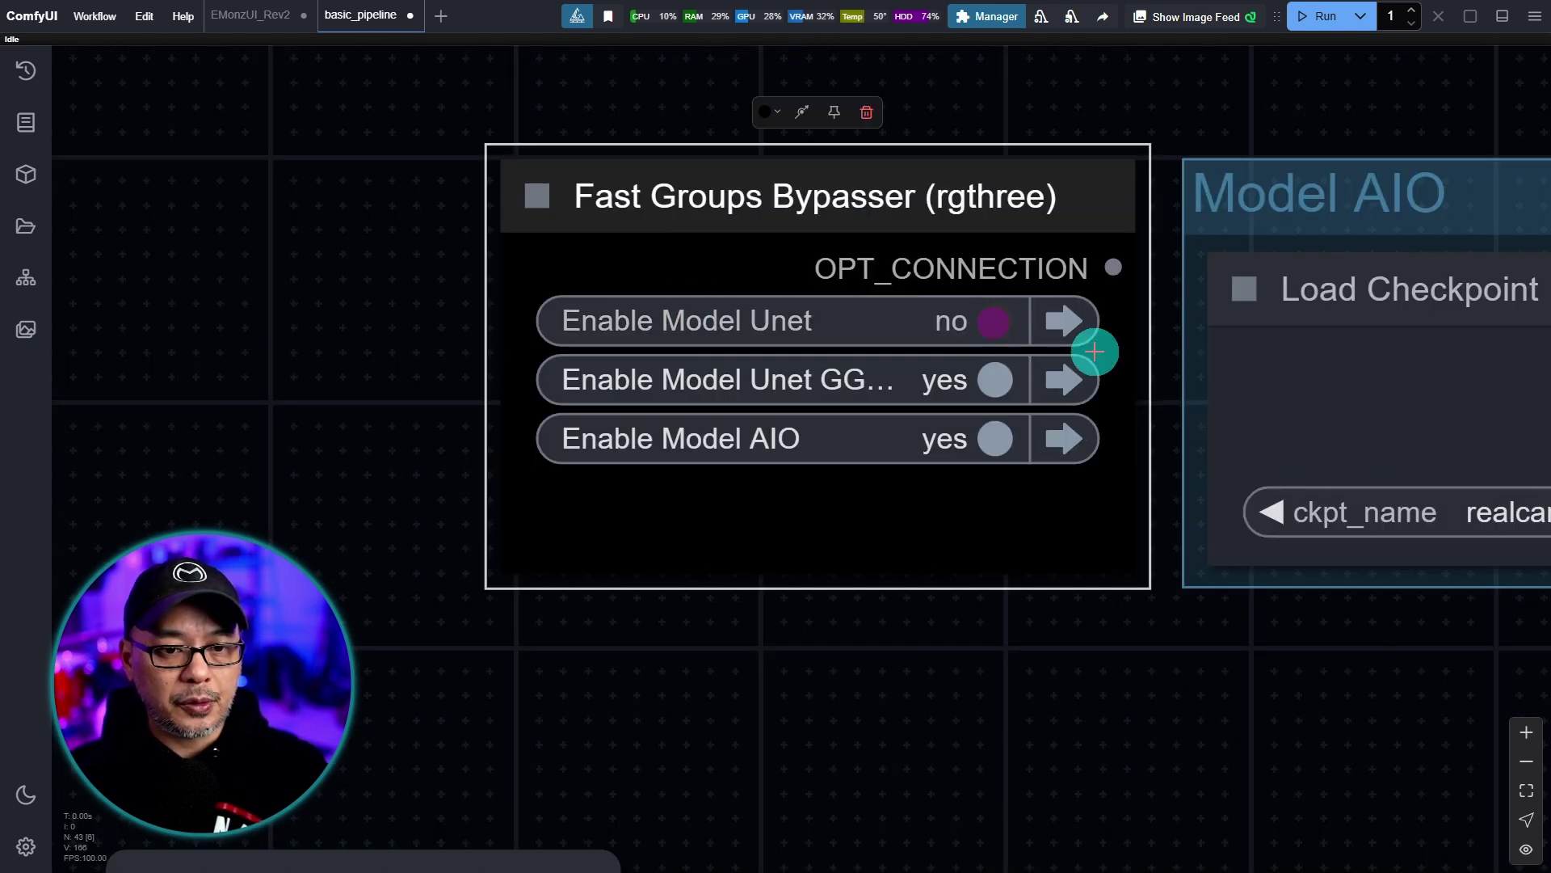
click(991, 383)
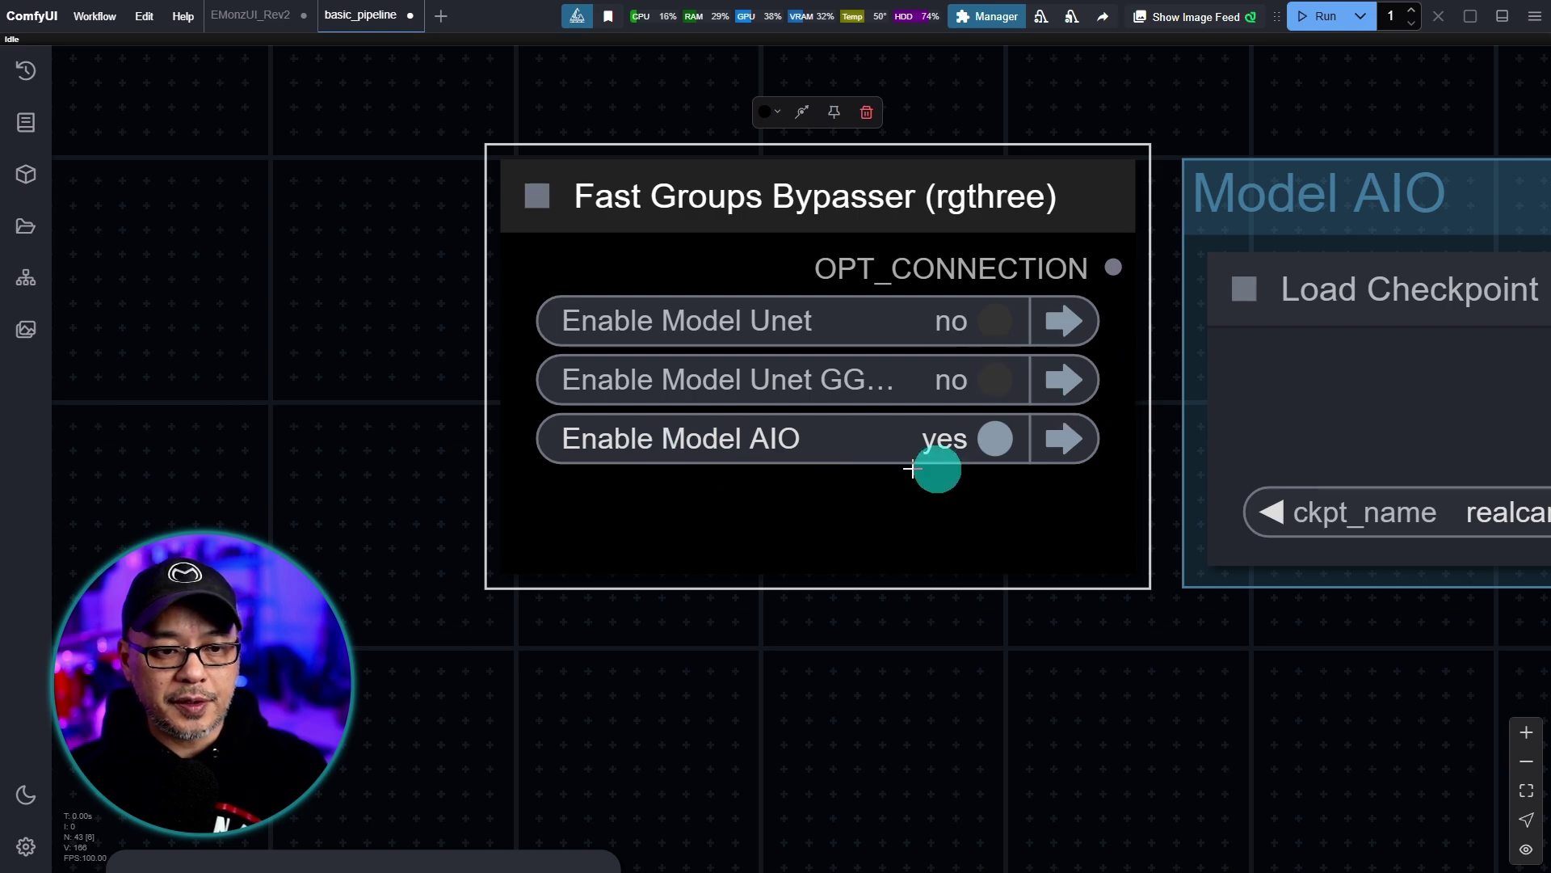
scroll(1134, 620, down, 3)
drag(1191, 669, 409, 582)
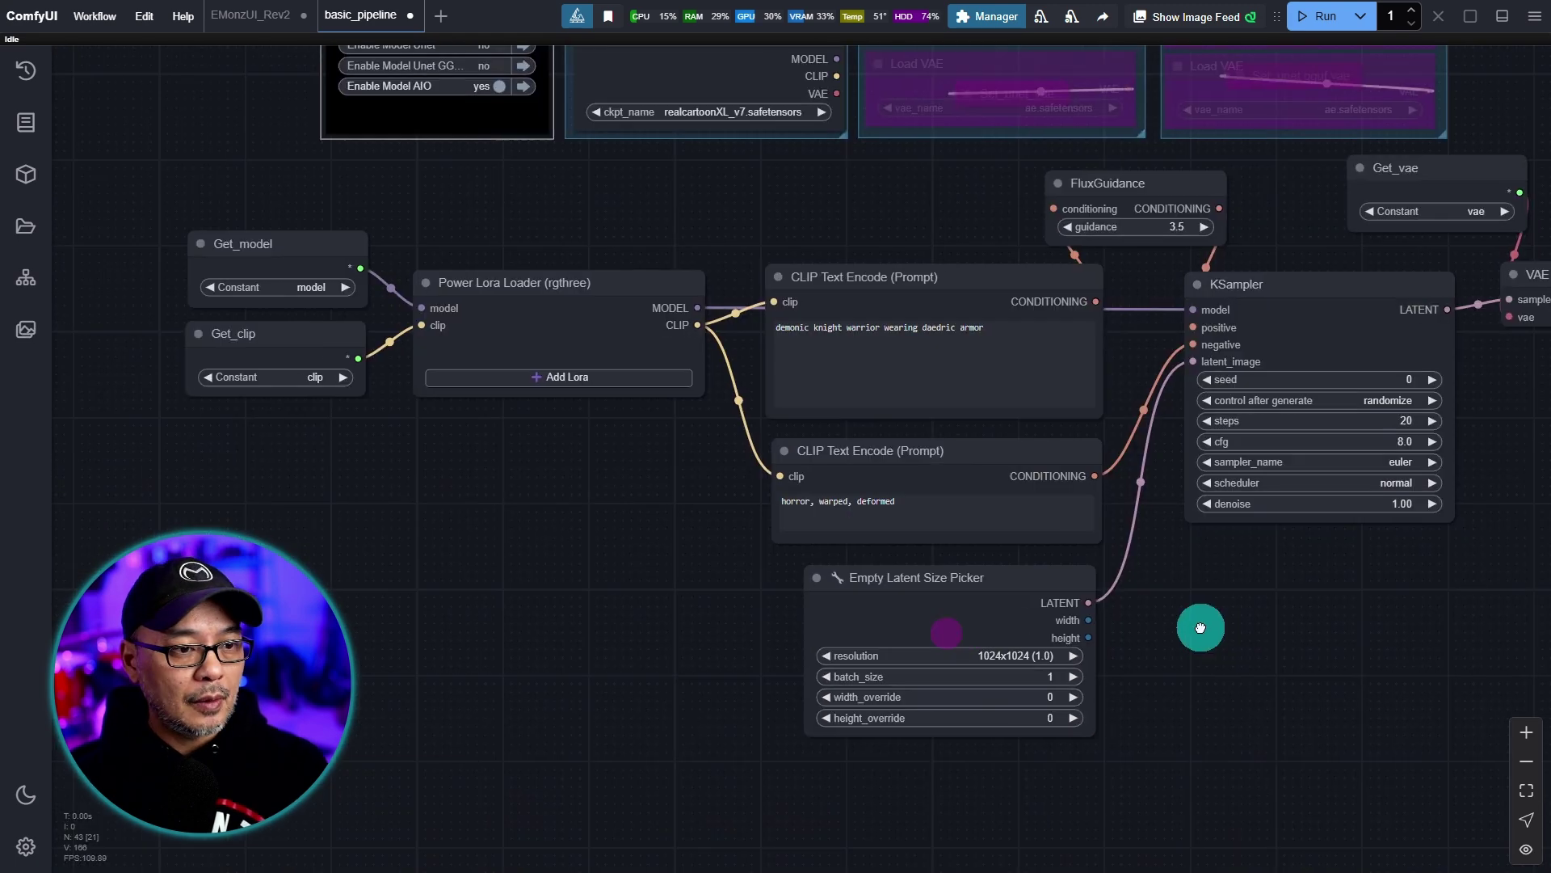
drag(1200, 627, 730, 640)
Run the workflow and watch the 1024×1024 demonic knight render appear in Preview Image.
click(1316, 16)
click(802, 371)
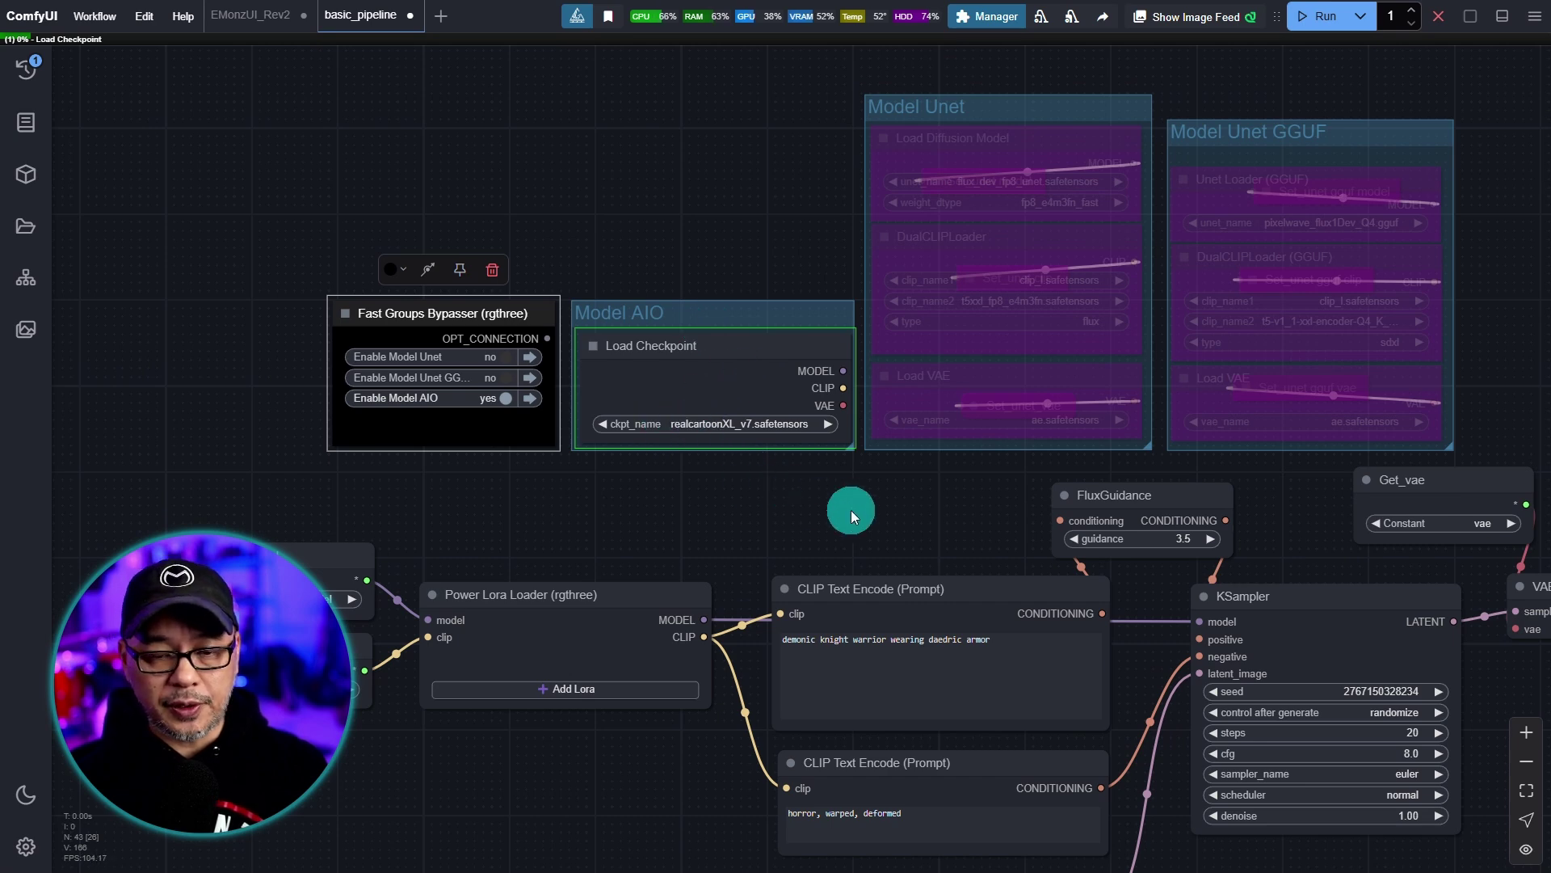
drag(892, 522, 824, 274)
drag(1325, 732, 962, 719)
drag(1132, 706, 1002, 678)
scroll(1032, 526, up, 4)
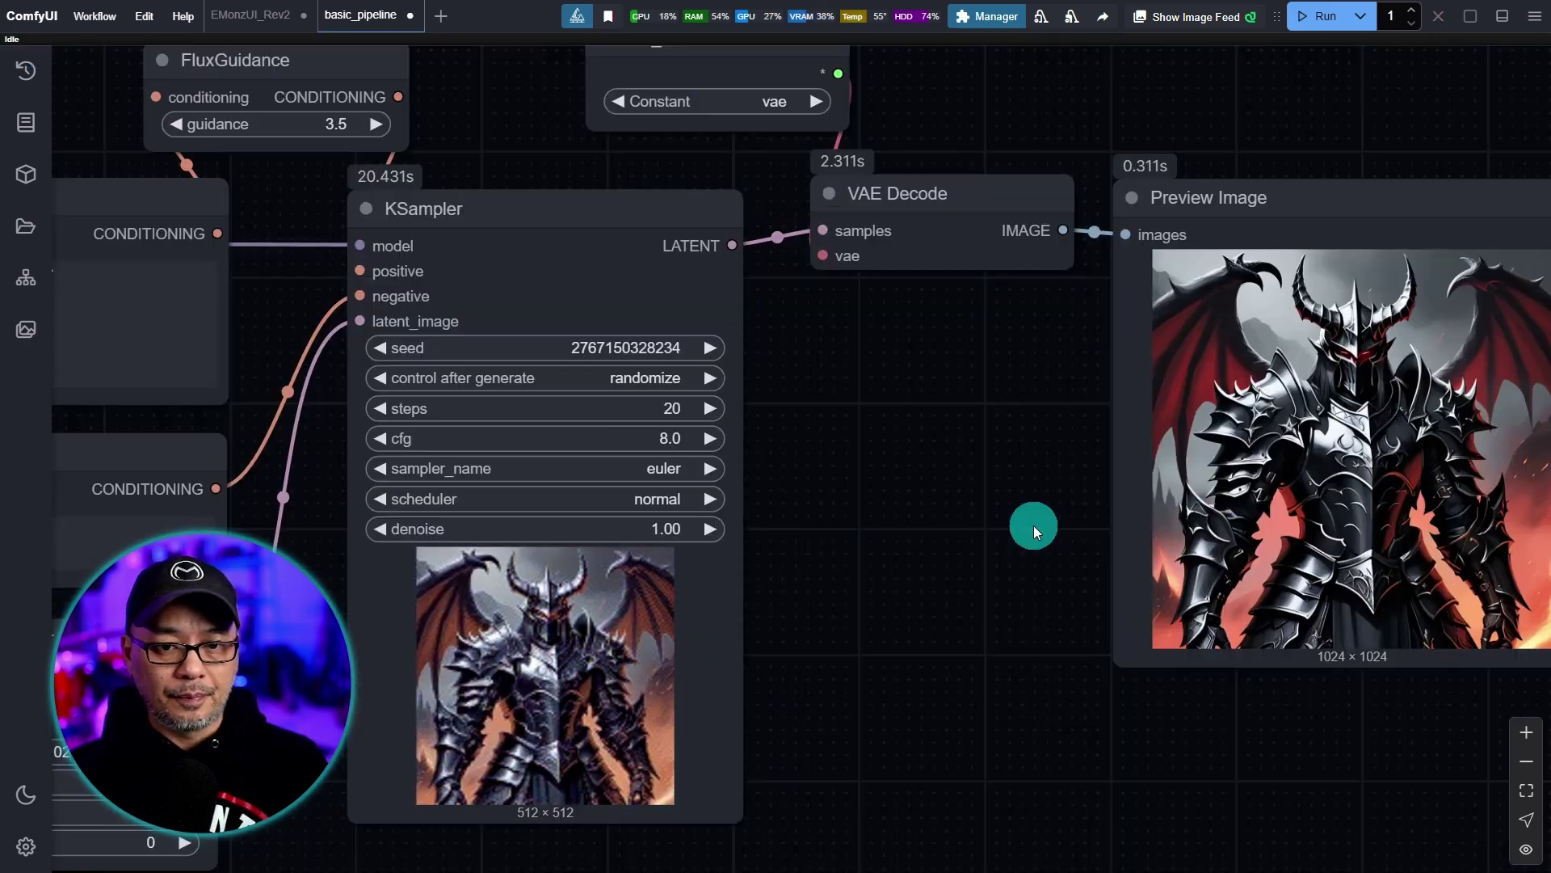
drag(1042, 521, 780, 559)
scroll(779, 559, up, 4)
scroll(780, 561, down, 8)
drag(695, 545, 1139, 609)
drag(332, 316, 985, 467)
Enable Model Unet and bypass Model AIO in Fast Groups Bypasser, then check the DualCLIPLoader type options.
scroll(764, 483, up, 4)
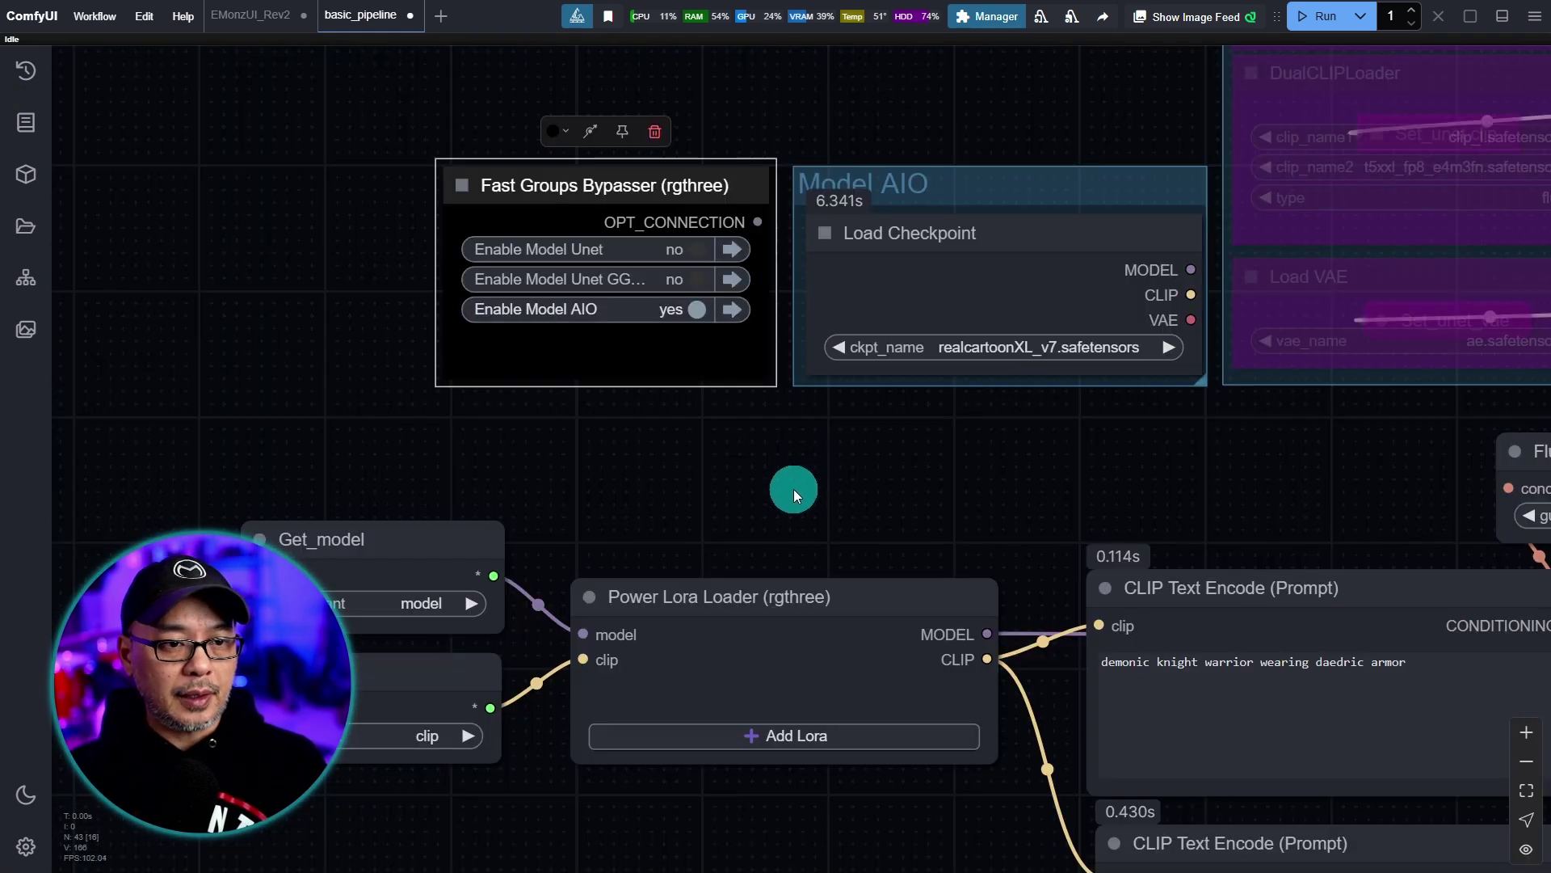
scroll(668, 401, up, 5)
drag(668, 402, 871, 579)
scroll(871, 579, up, 4)
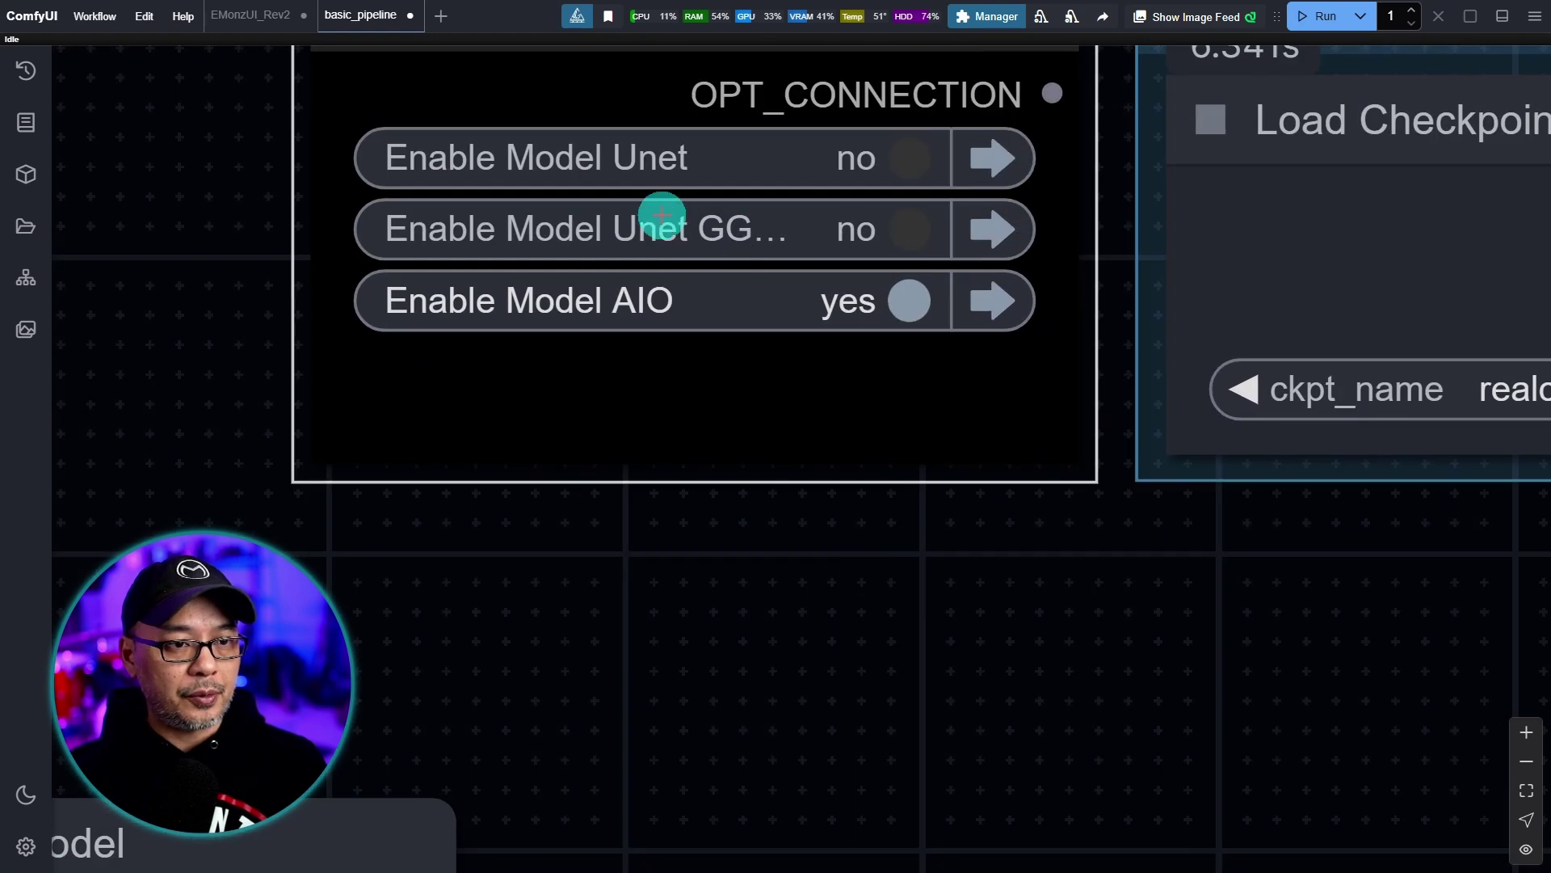
drag(871, 512, 884, 714)
click(918, 330)
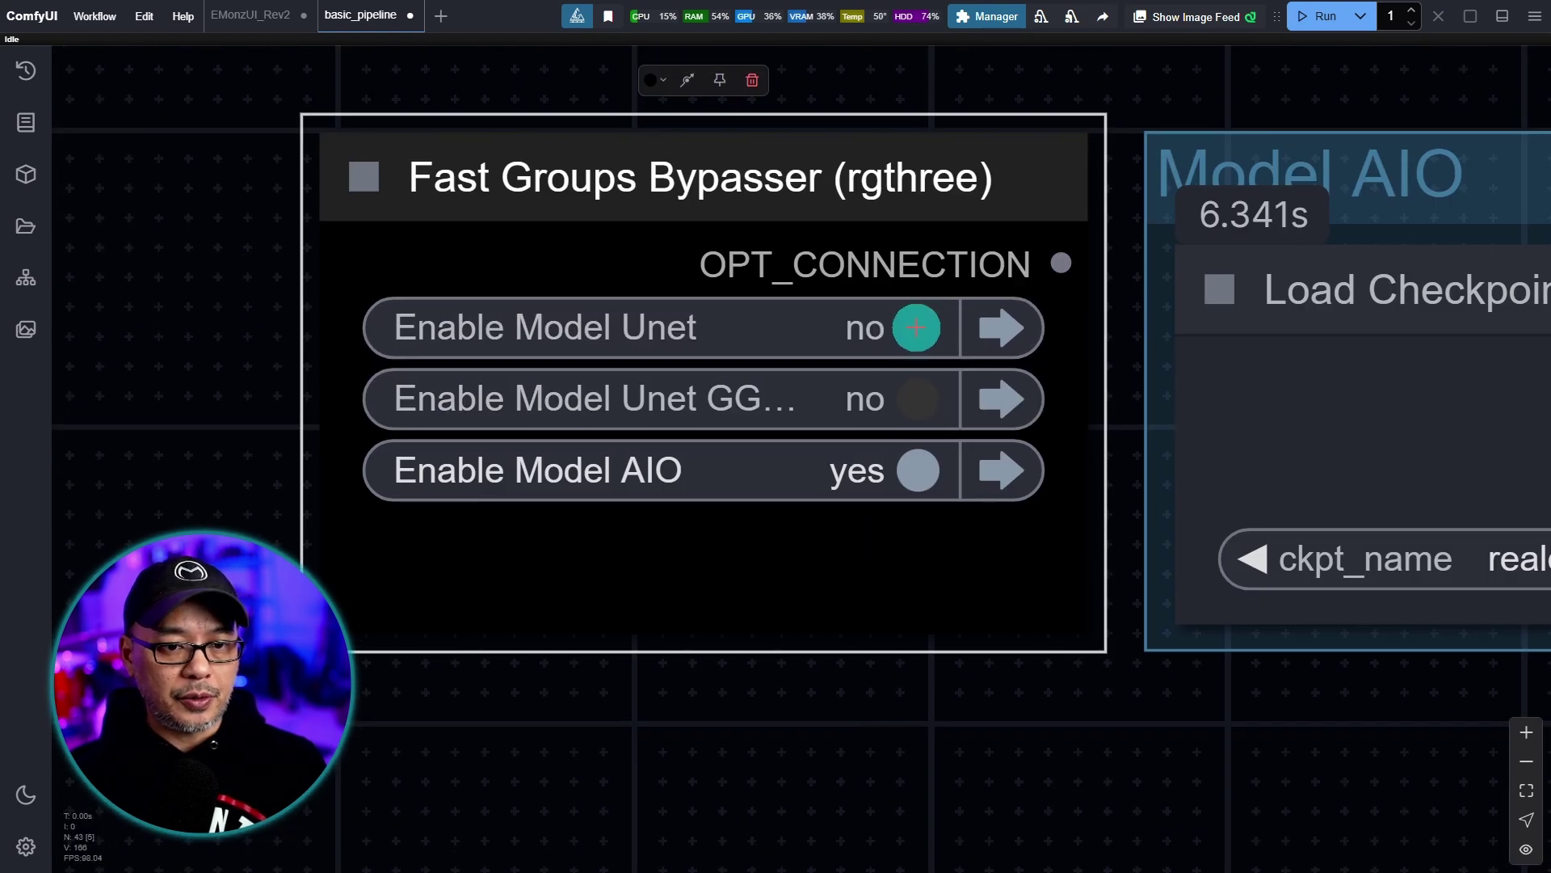
click(932, 460)
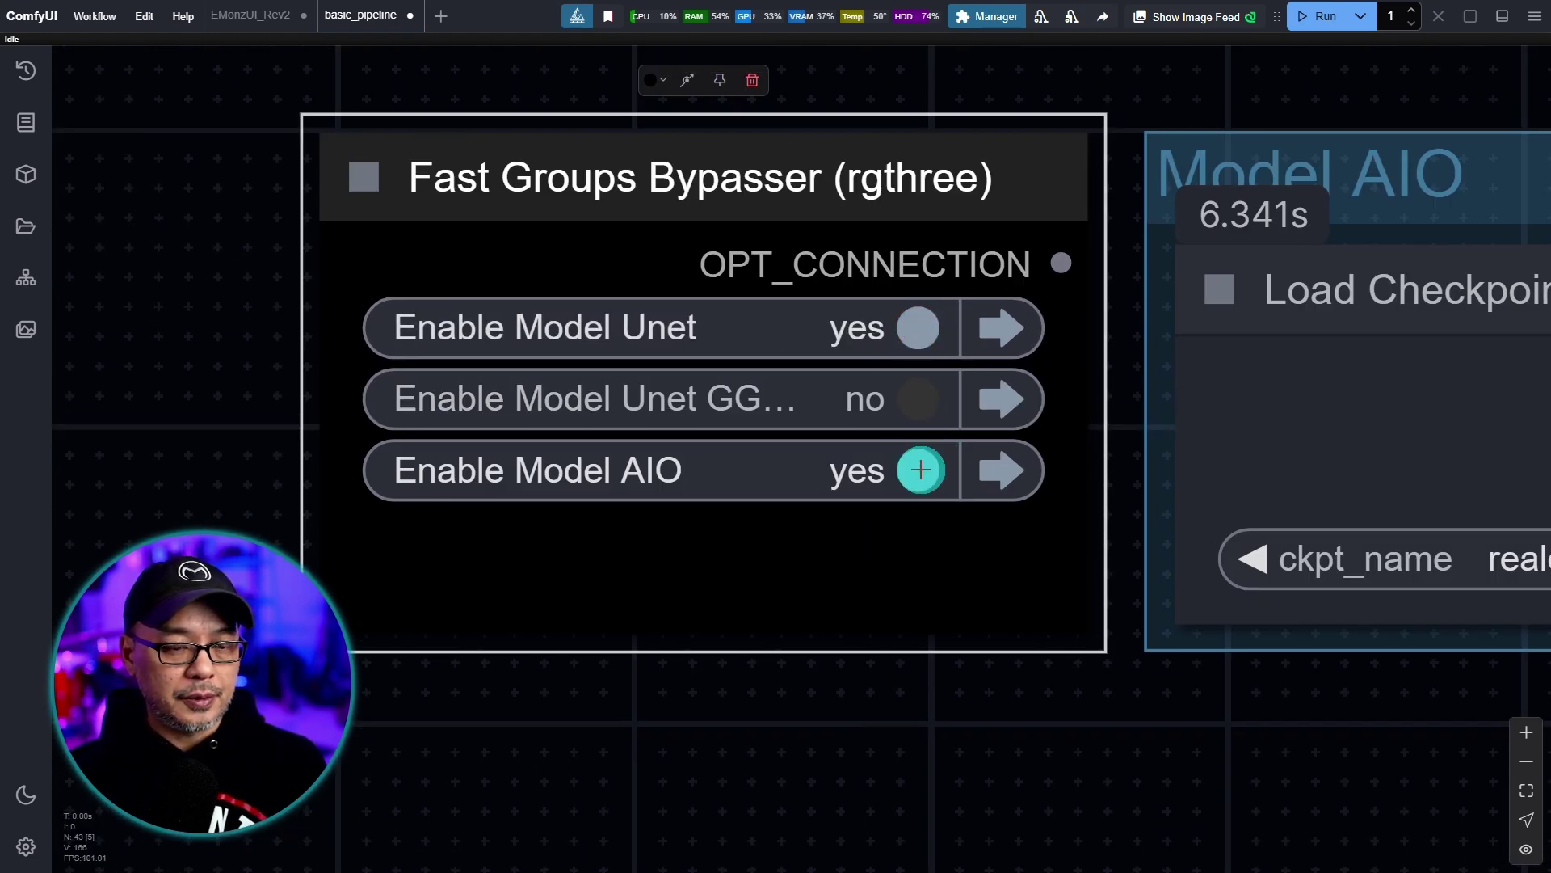
scroll(1292, 762, down, 1)
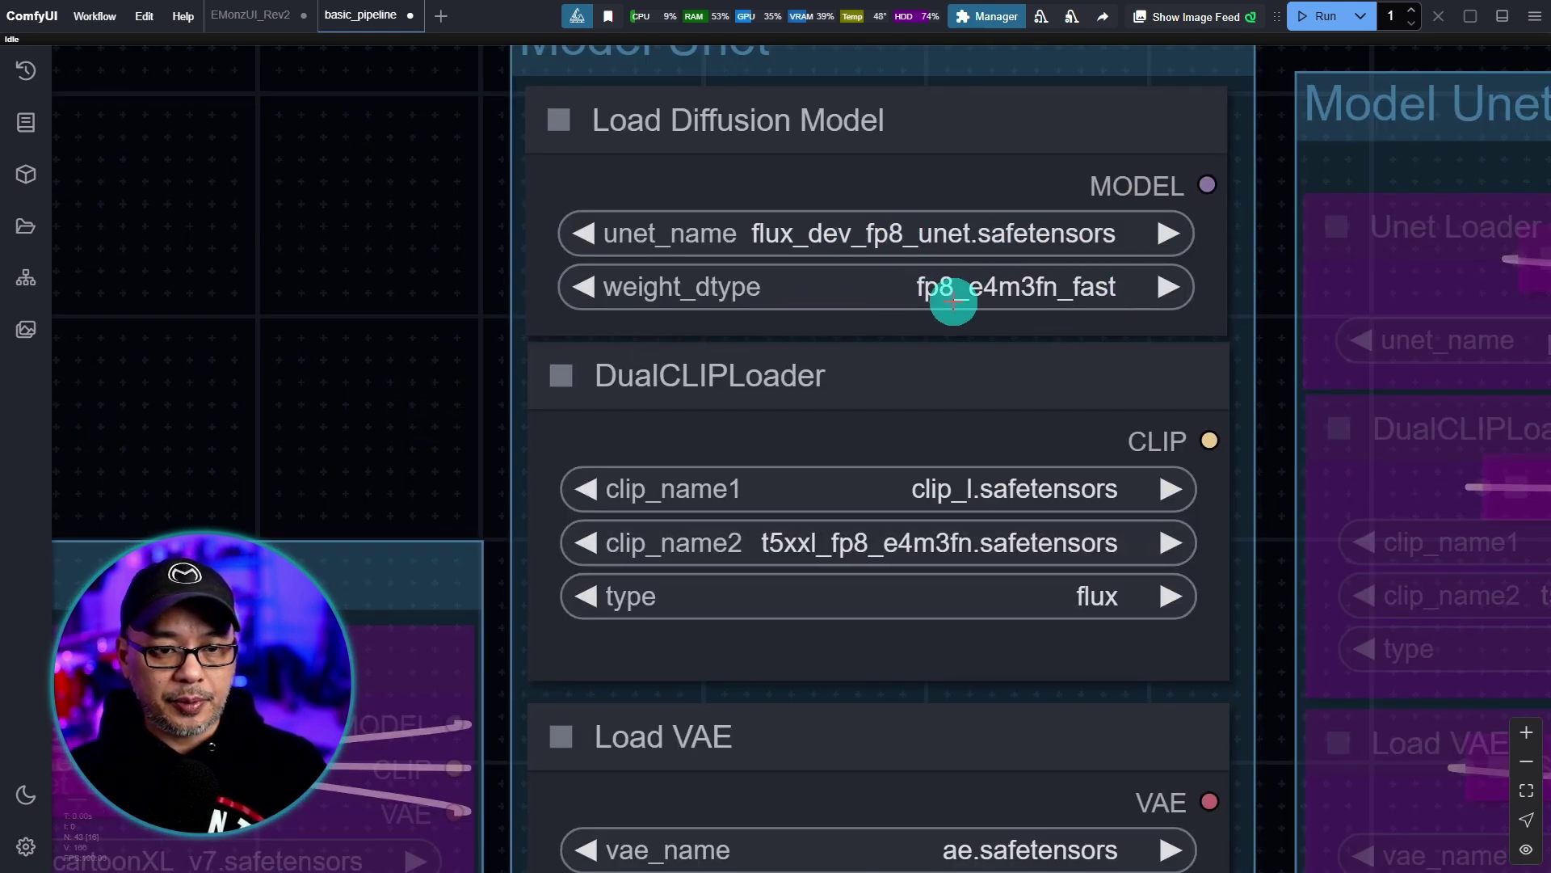
drag(477, 405, 450, 222)
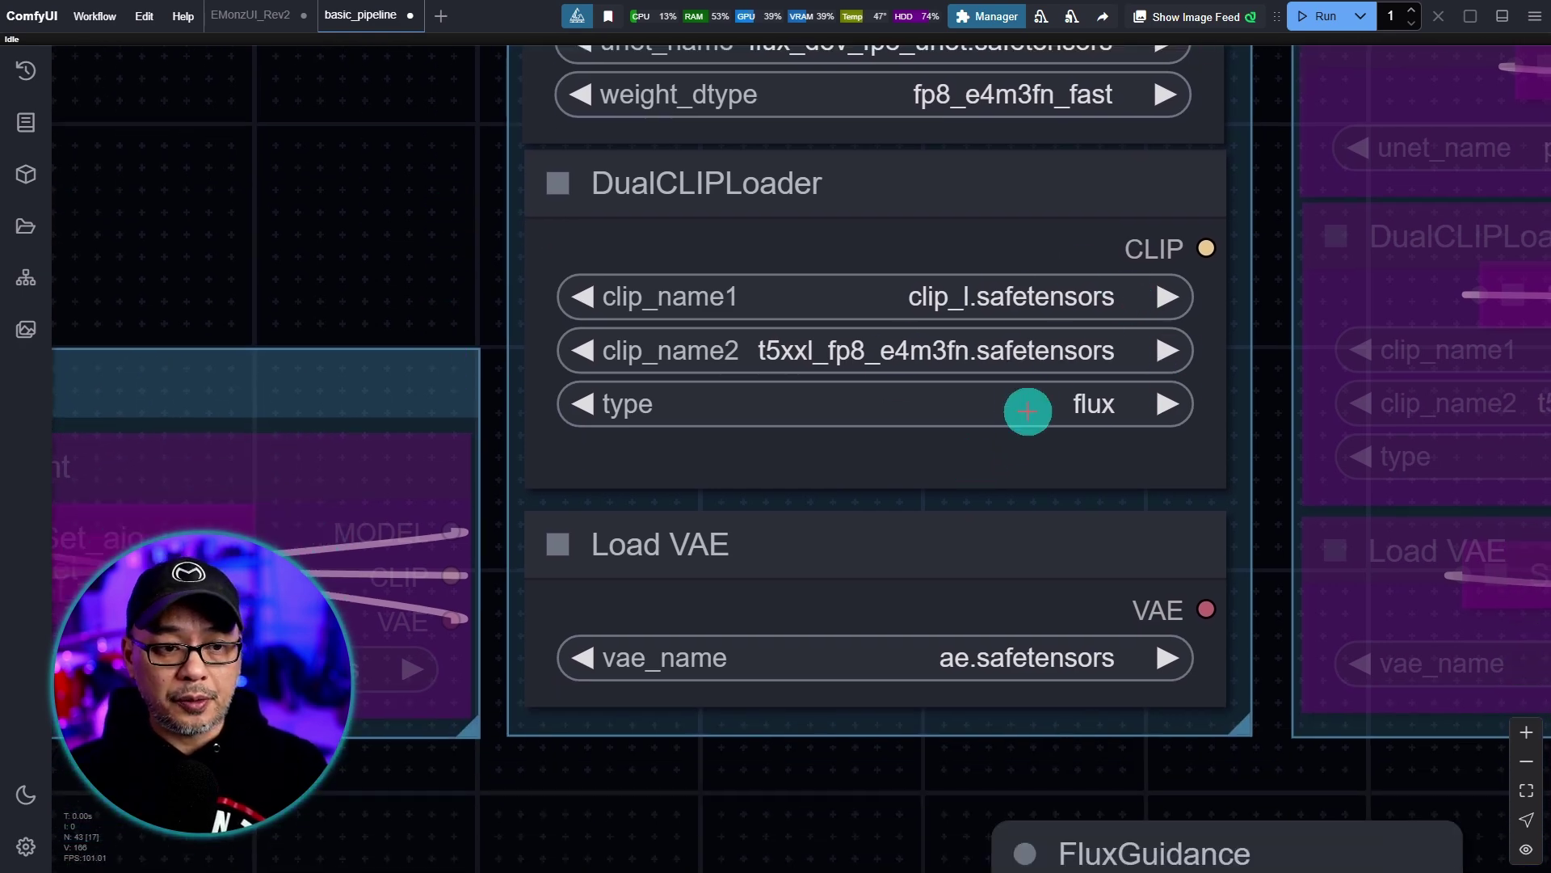
click(1080, 410)
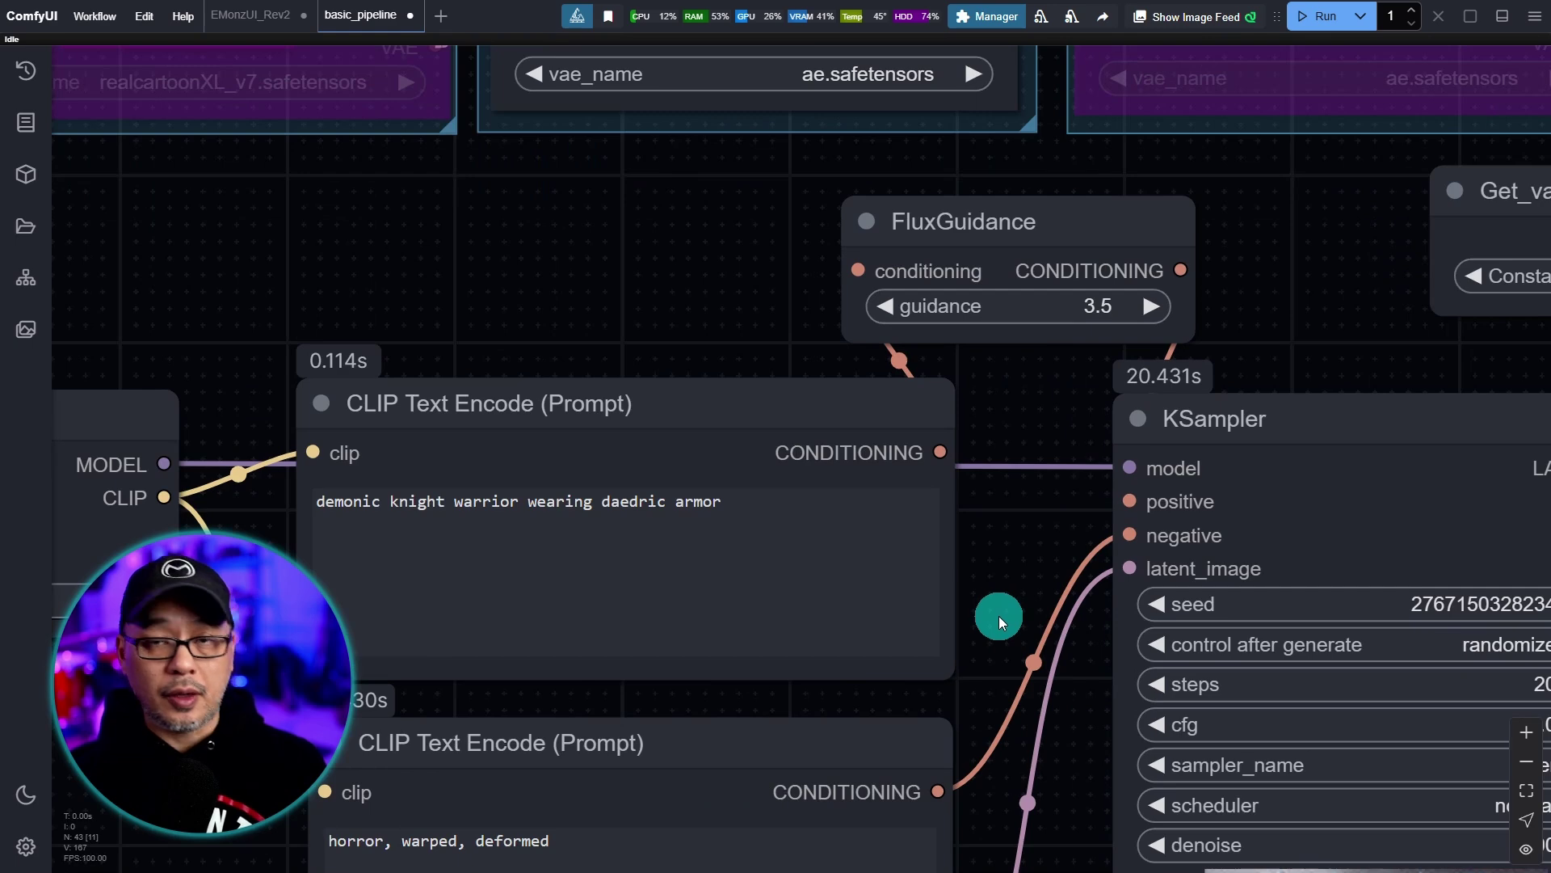
Change the FluxGuidance guidance value to 0.
scroll(999, 615, up, 5)
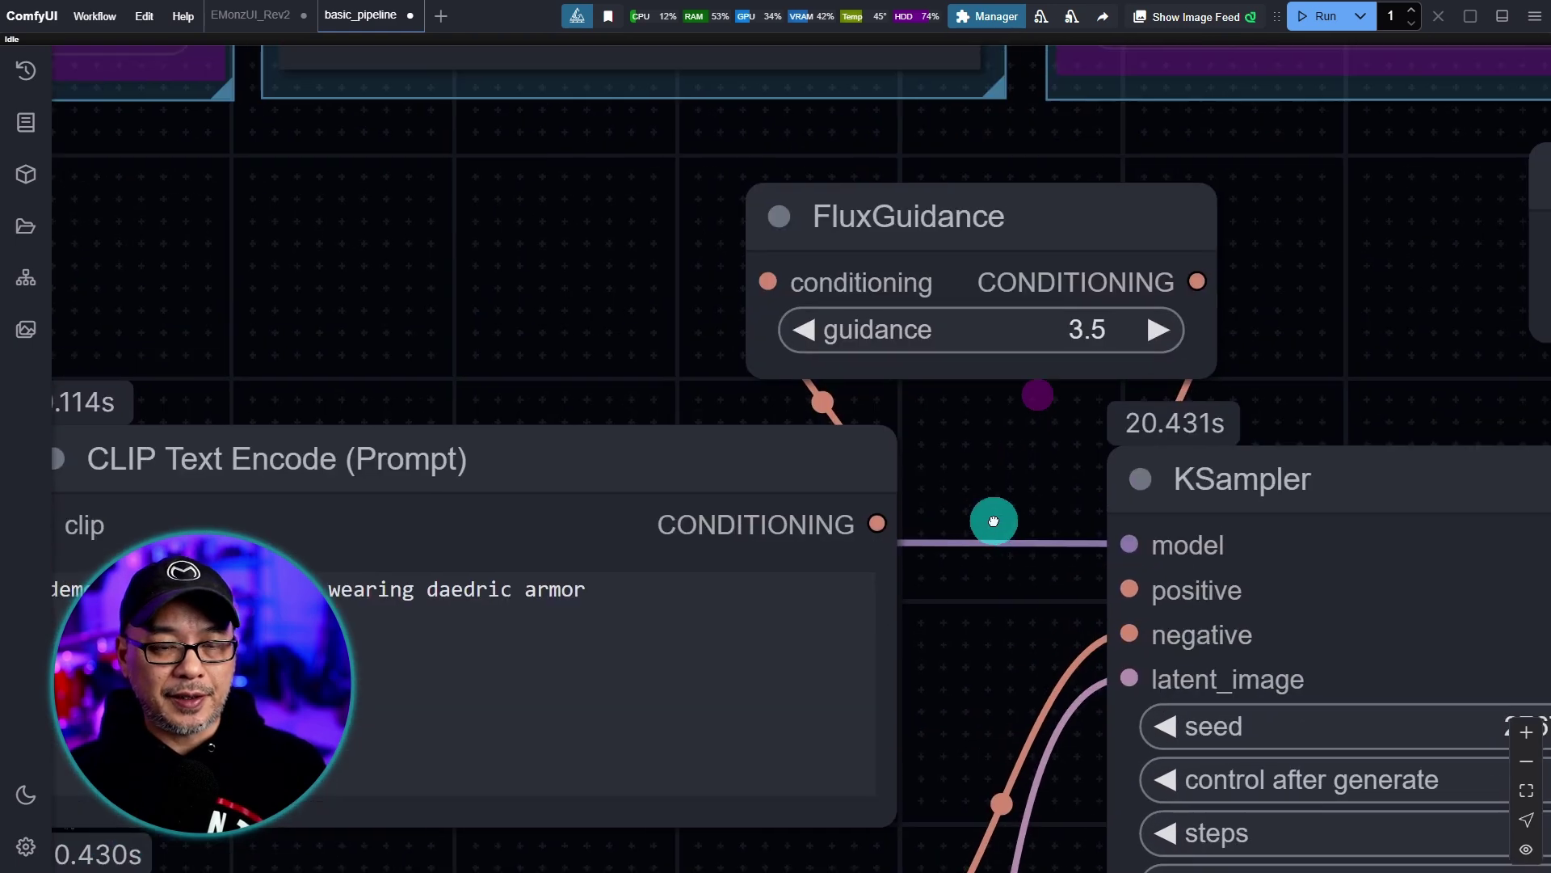
scroll(994, 522, up, 4)
drag(1000, 443, 971, 530)
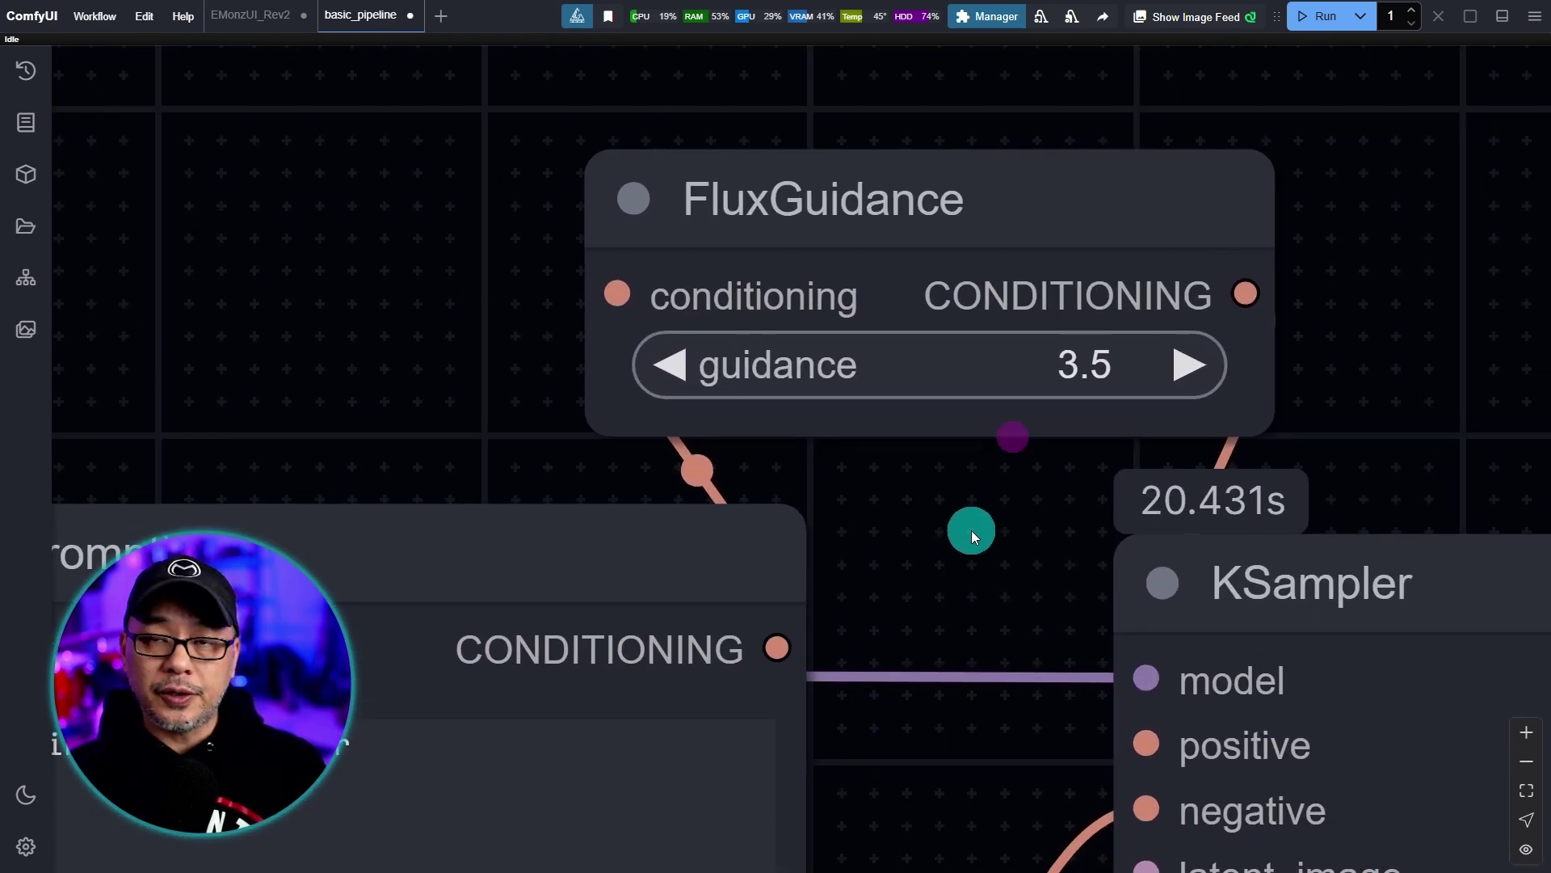
scroll(971, 530, up, 1)
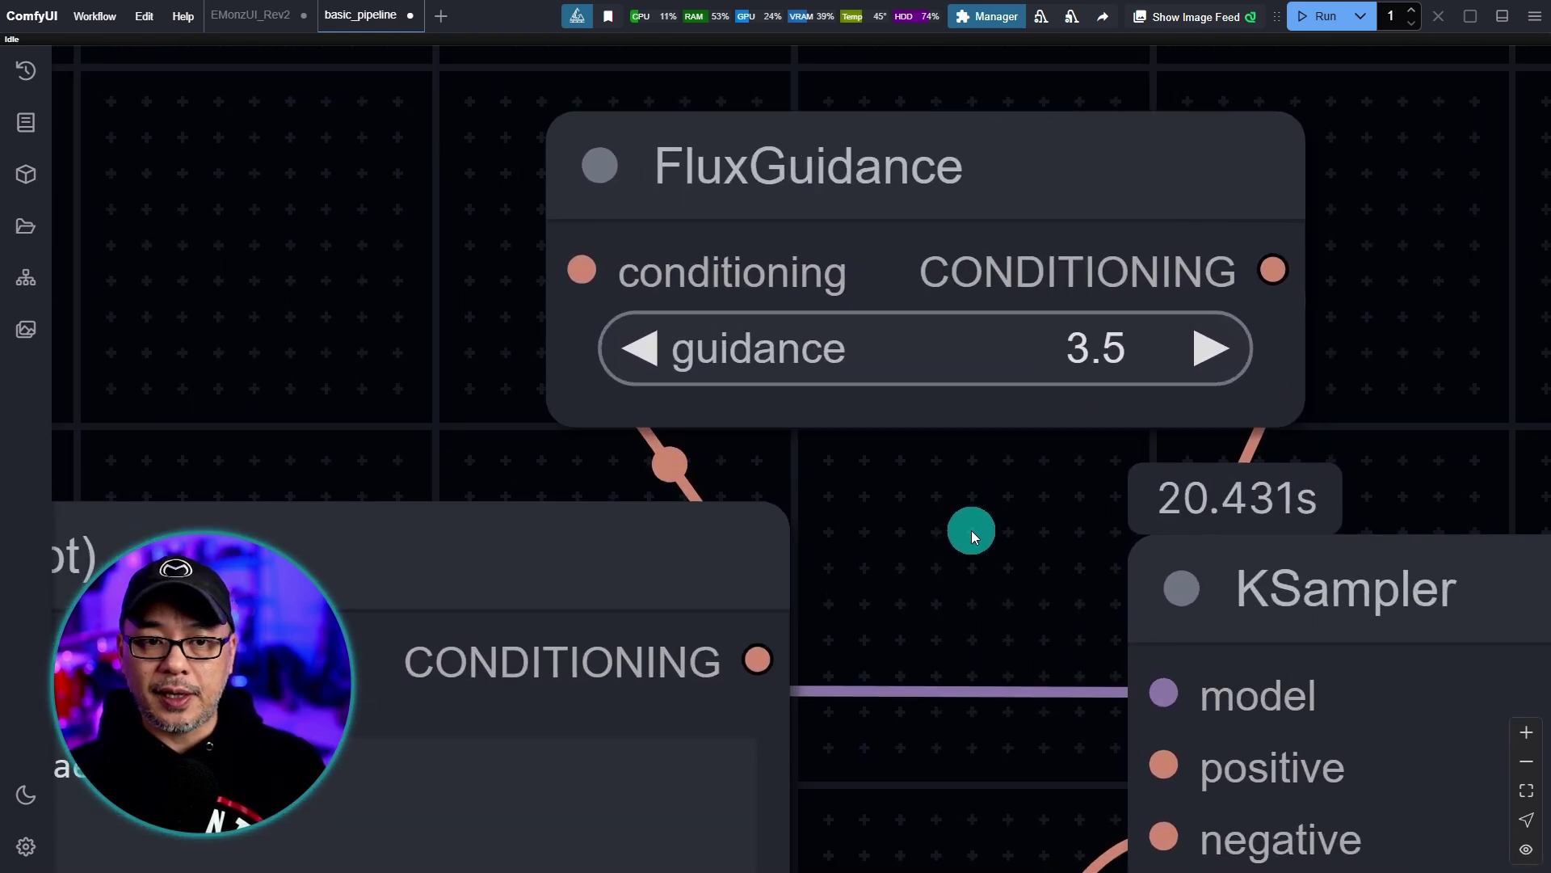
click(1070, 349)
text(0)
key(Return)
Set KSampler cfg to 1.0 and restore FluxGuidance guidance to 3.5.
scroll(1418, 458, down, 10)
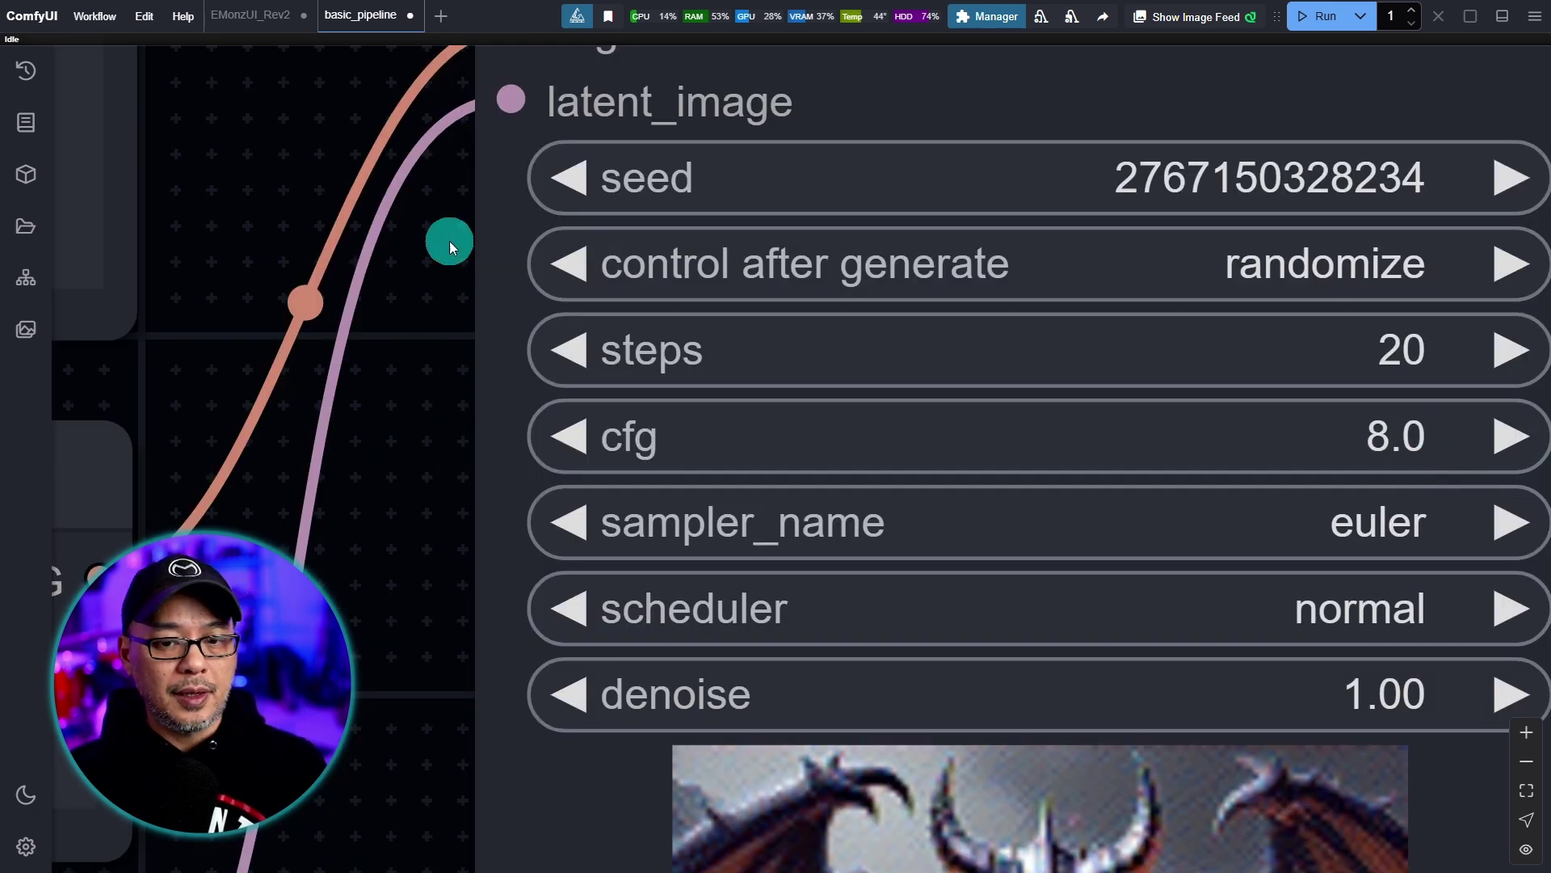
click(1356, 440)
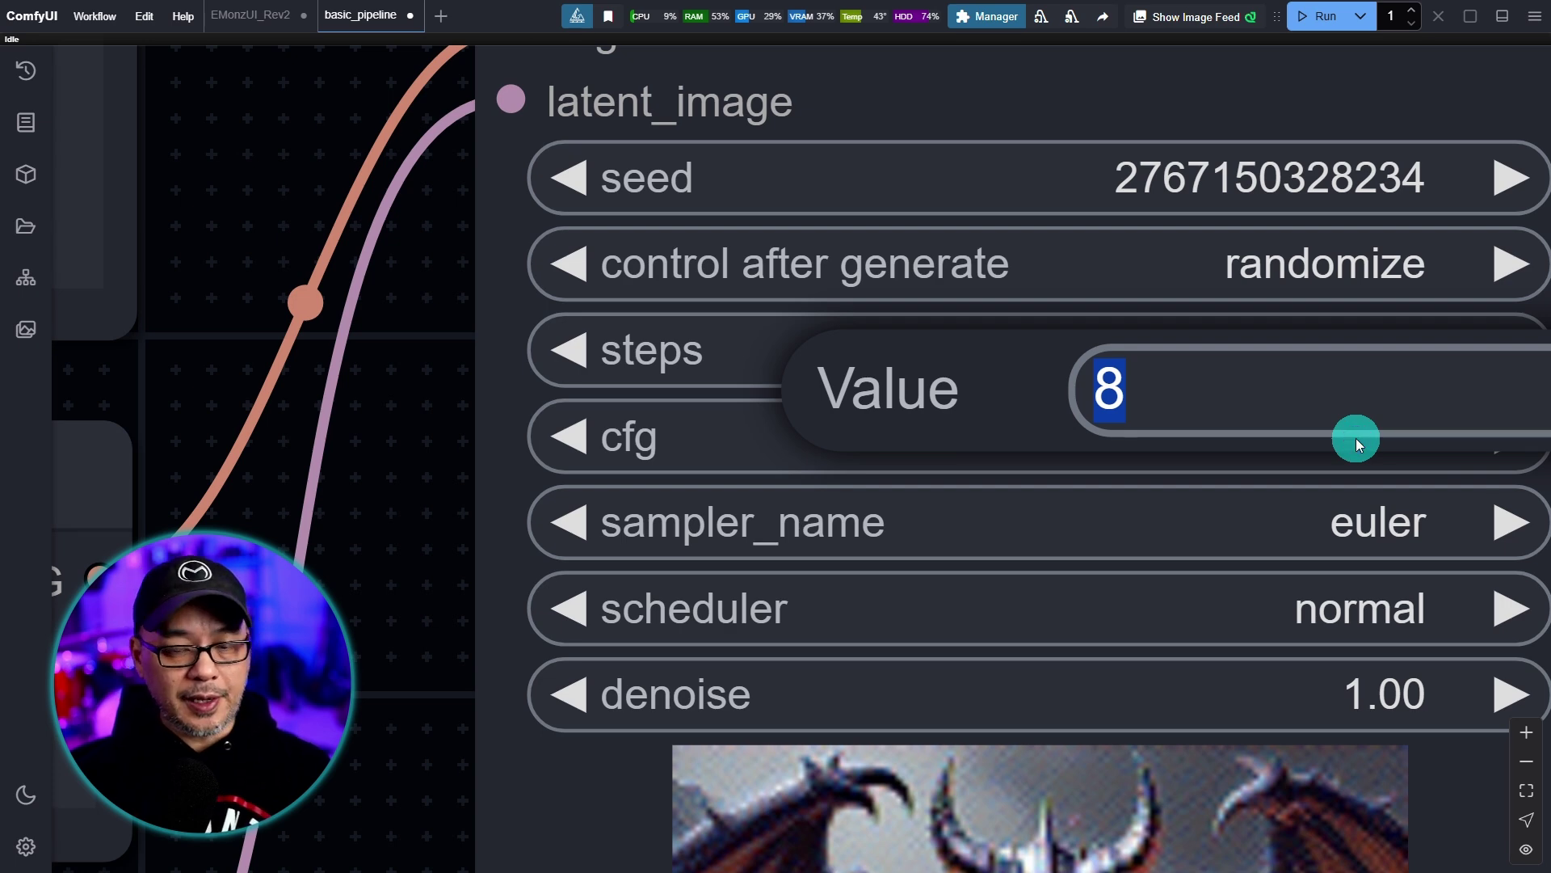
text(1)
key(Return)
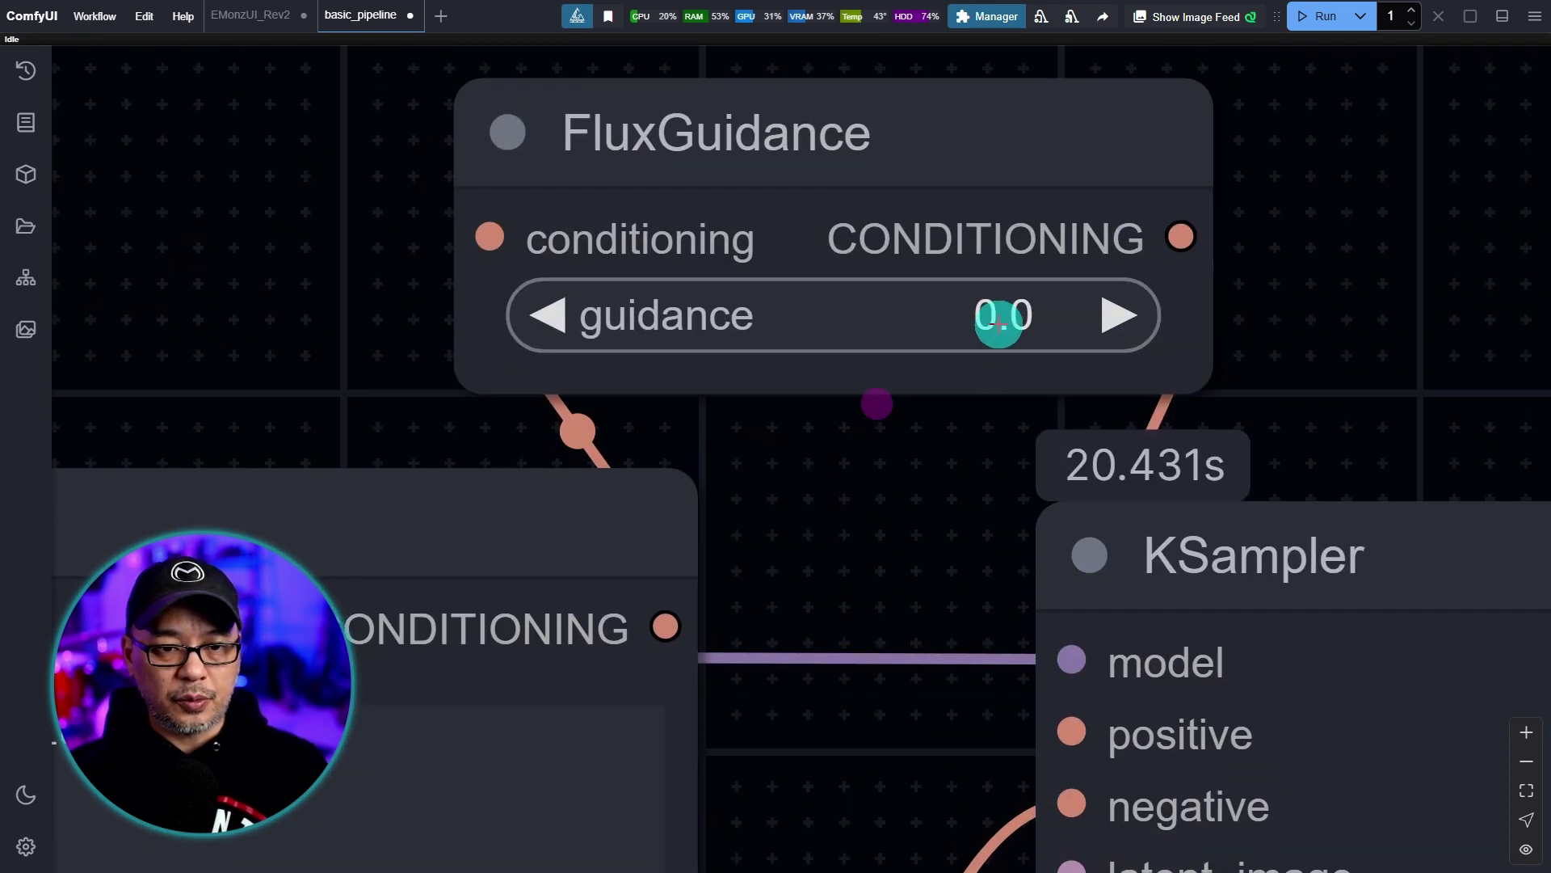
click(1000, 317)
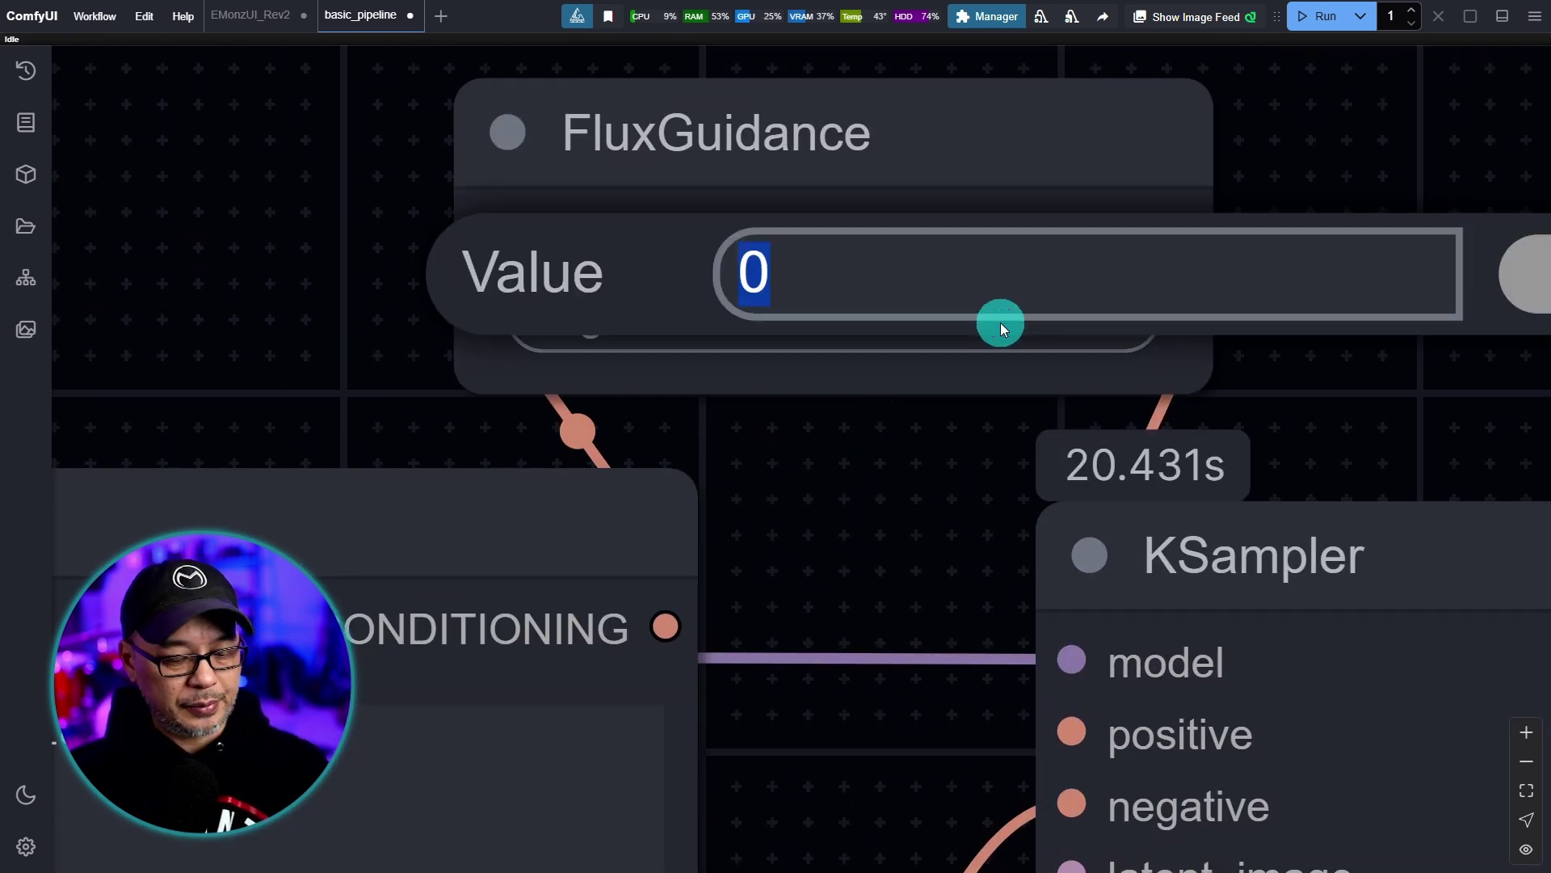
text(3.5)
key(Return)
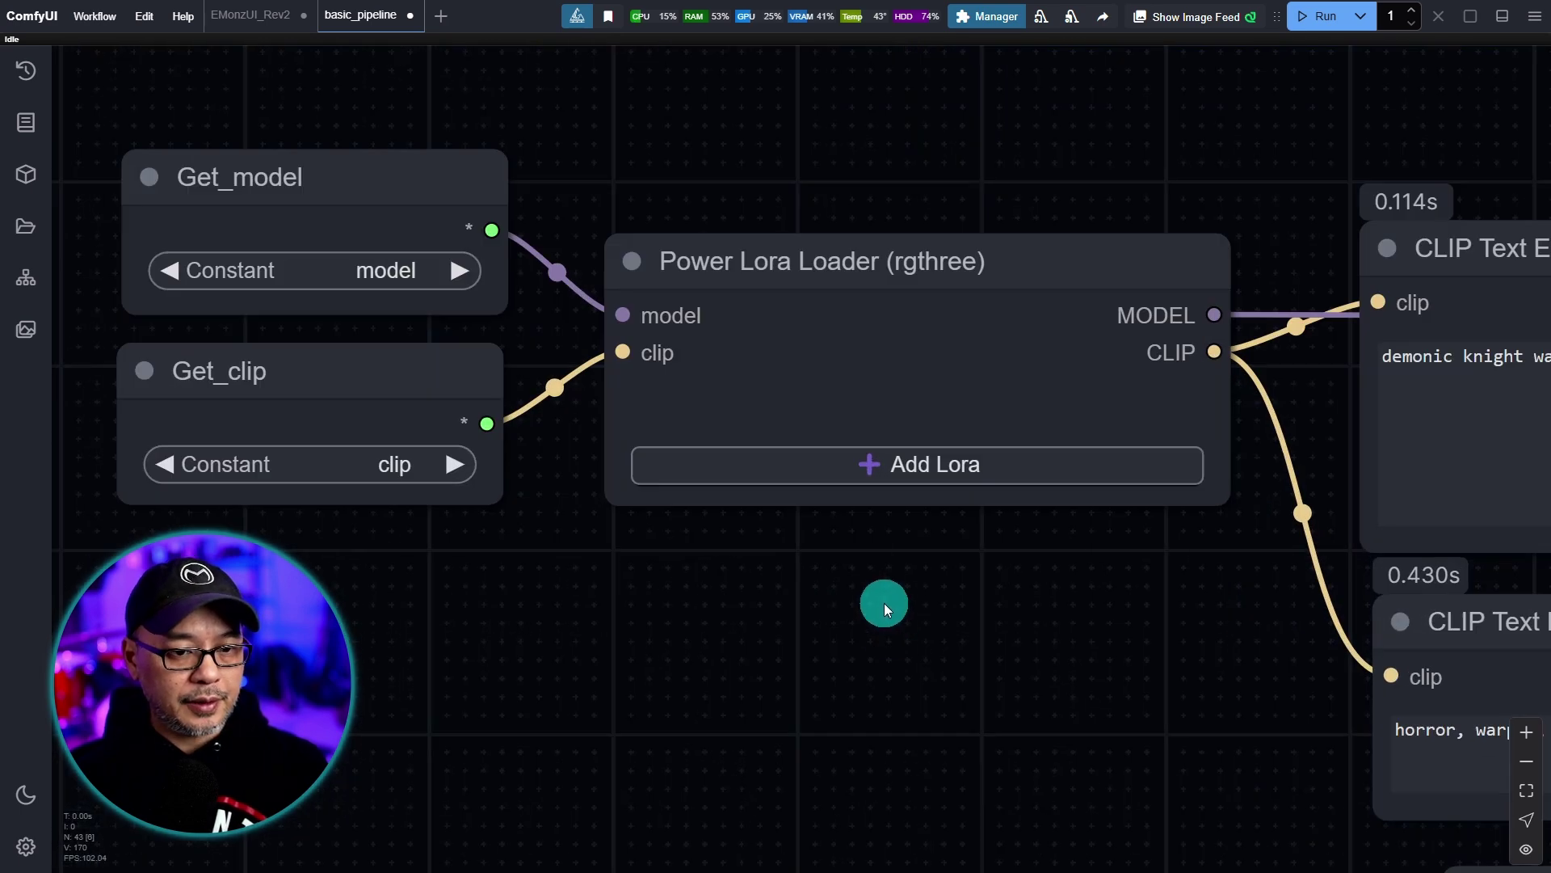
Add the Flux.1-Turbo-Alpha LoRA in the Power Lora Loader.
scroll(884, 603, up, 3)
click(858, 499)
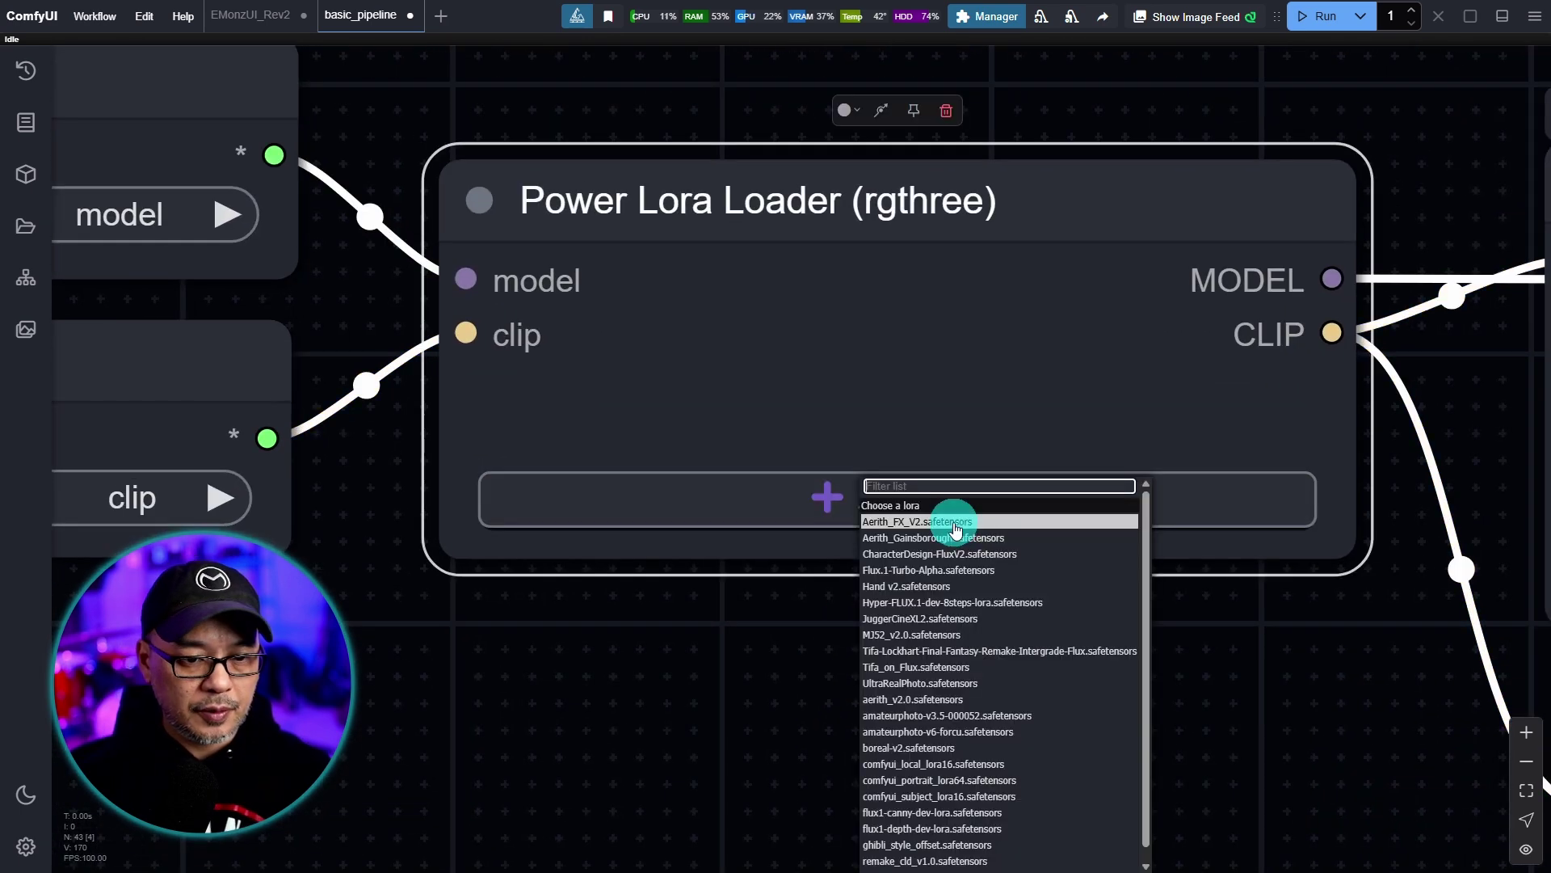
click(962, 569)
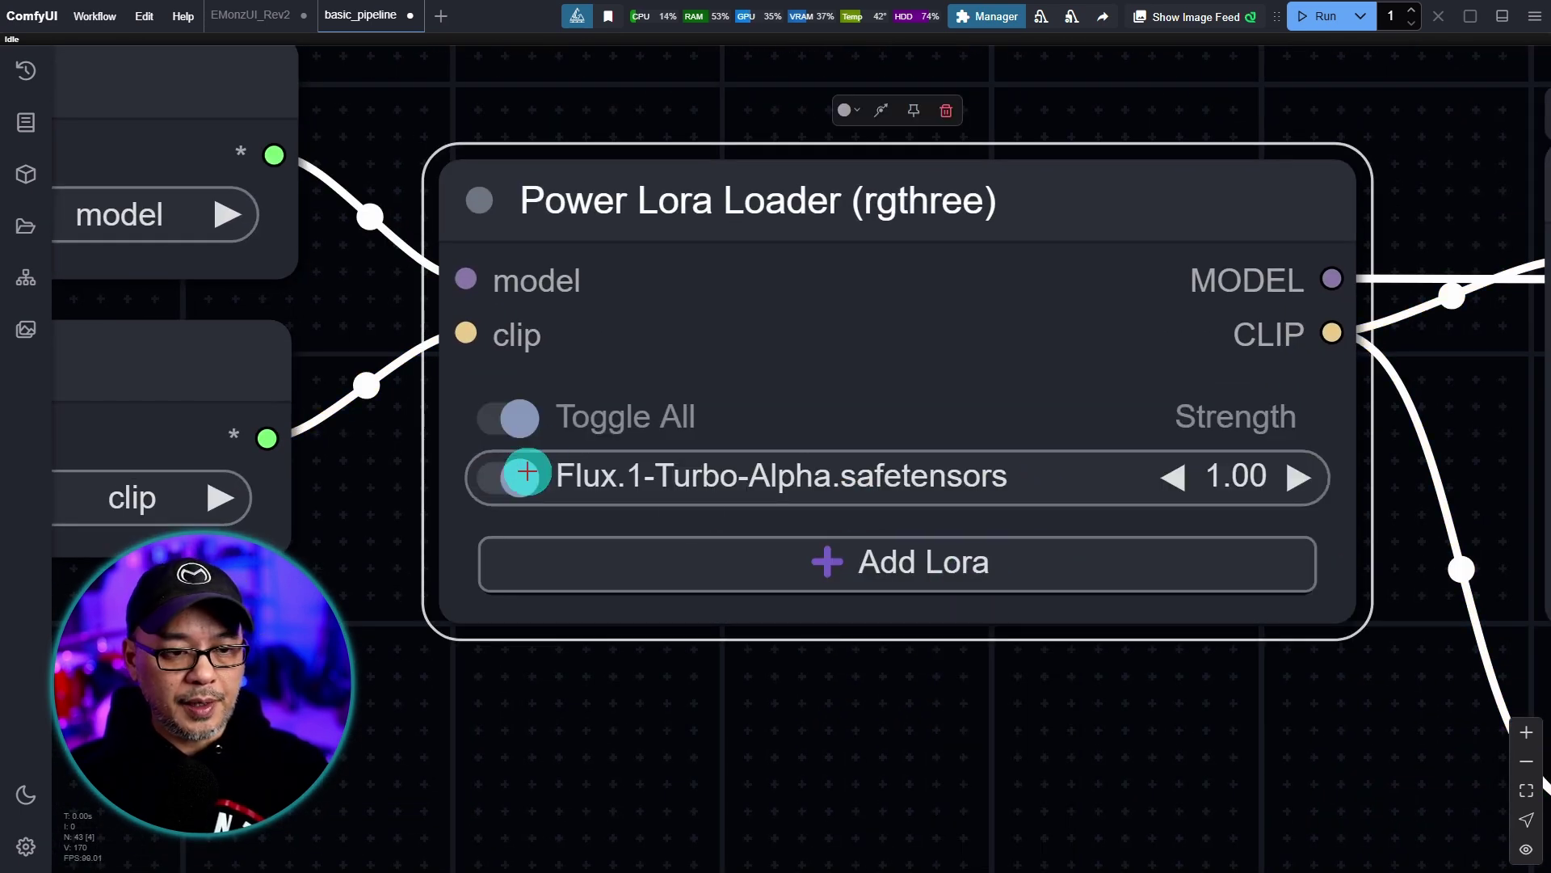
scroll(921, 703, down, 5)
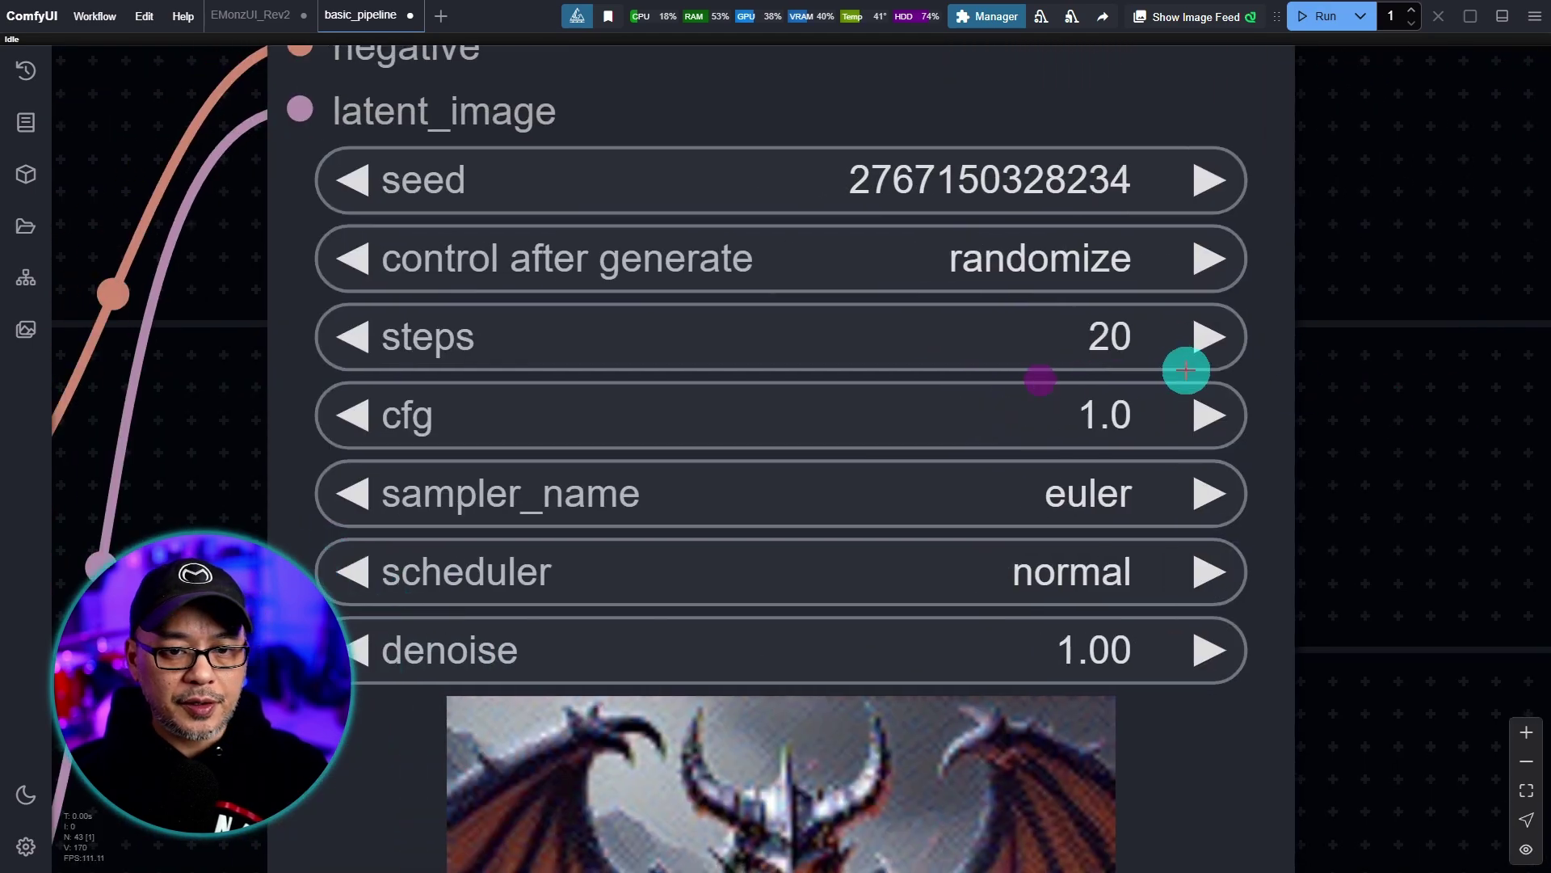
Set KSampler to 8 steps with the beta scheduler.
click(1110, 333)
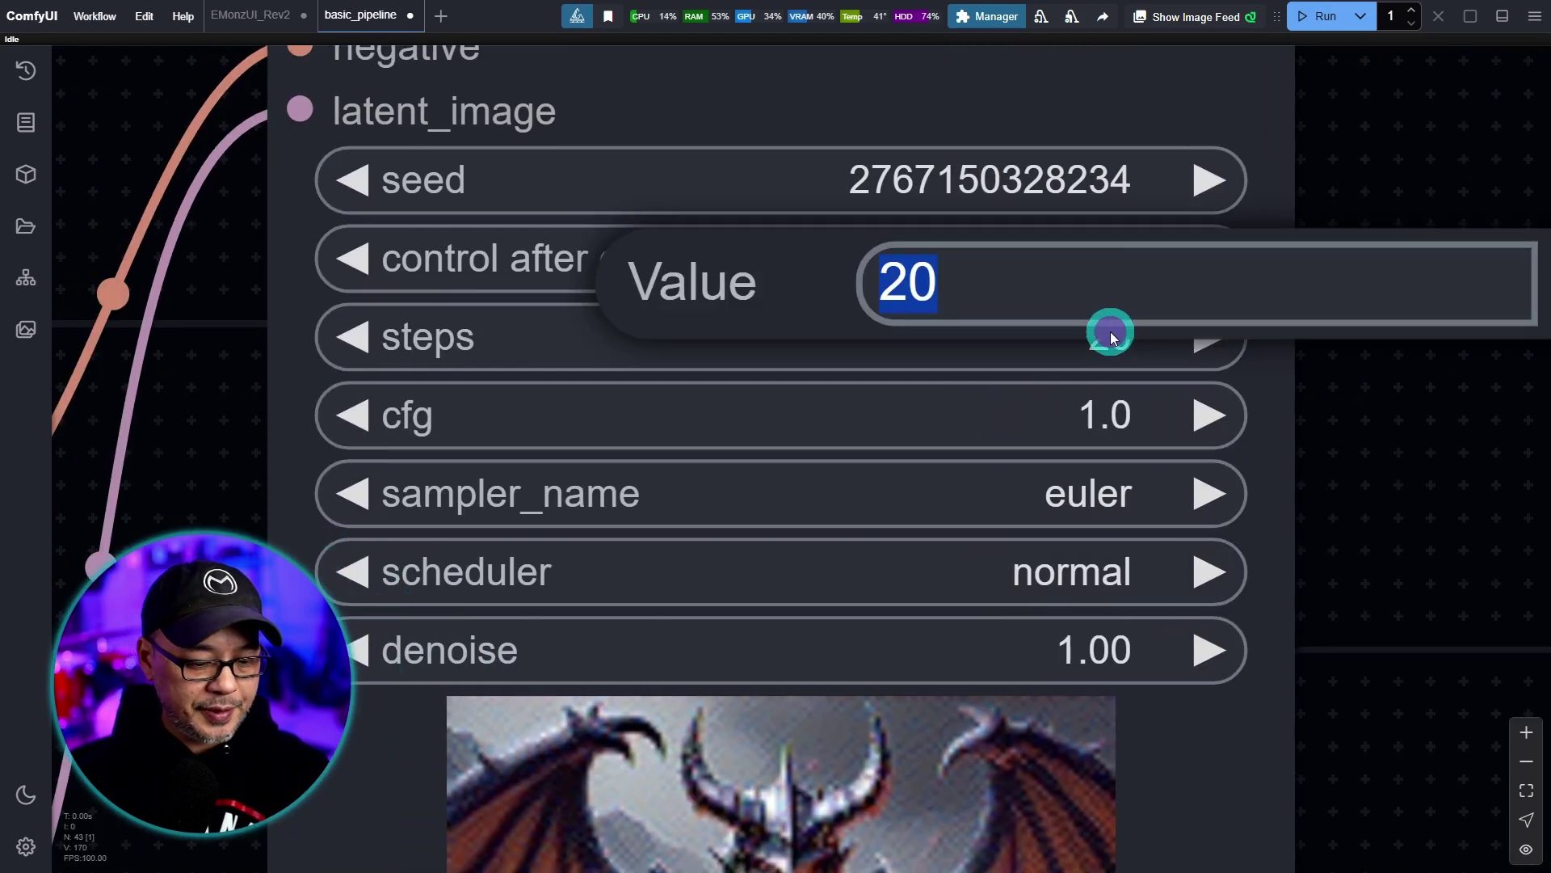
text(8)
key(Return)
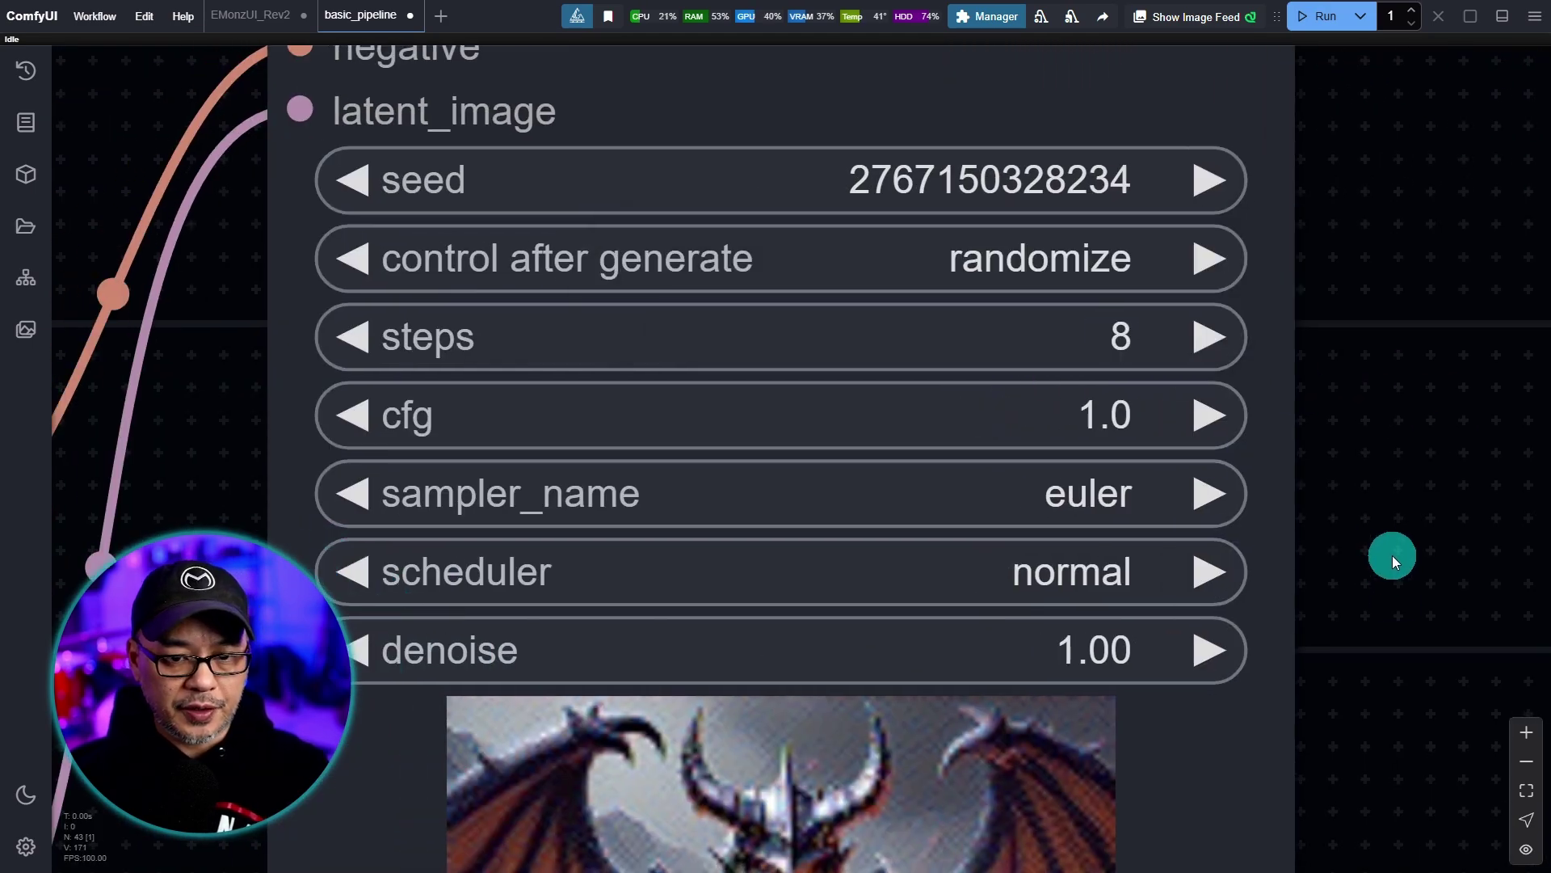
drag(1393, 555, 1414, 340)
scroll(1299, 350, up, 2)
click(1053, 366)
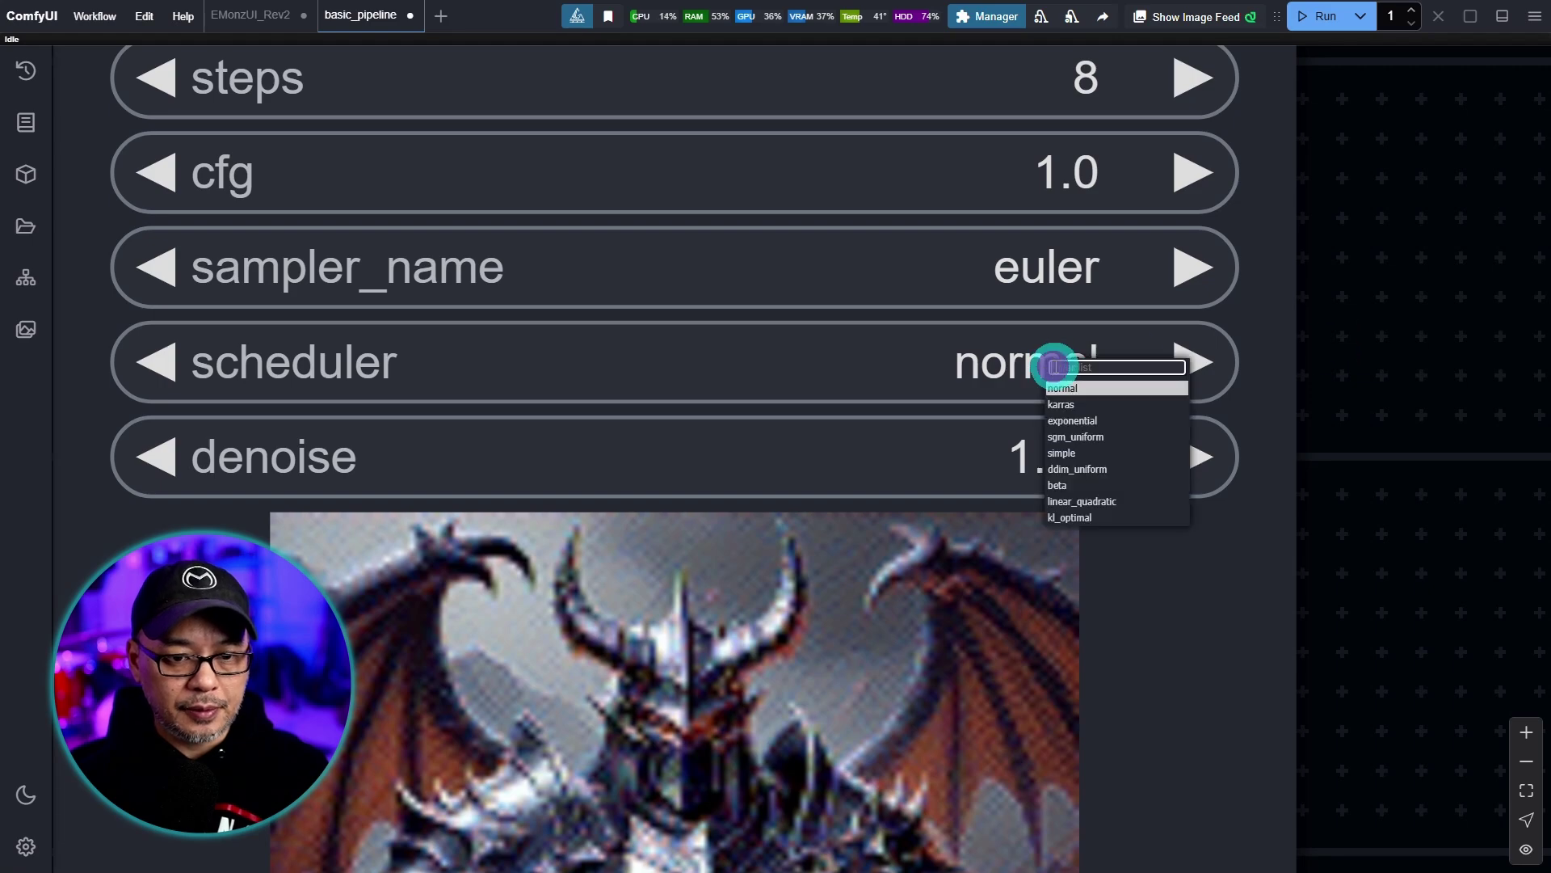
click(1094, 486)
scroll(1319, 428, down, 10)
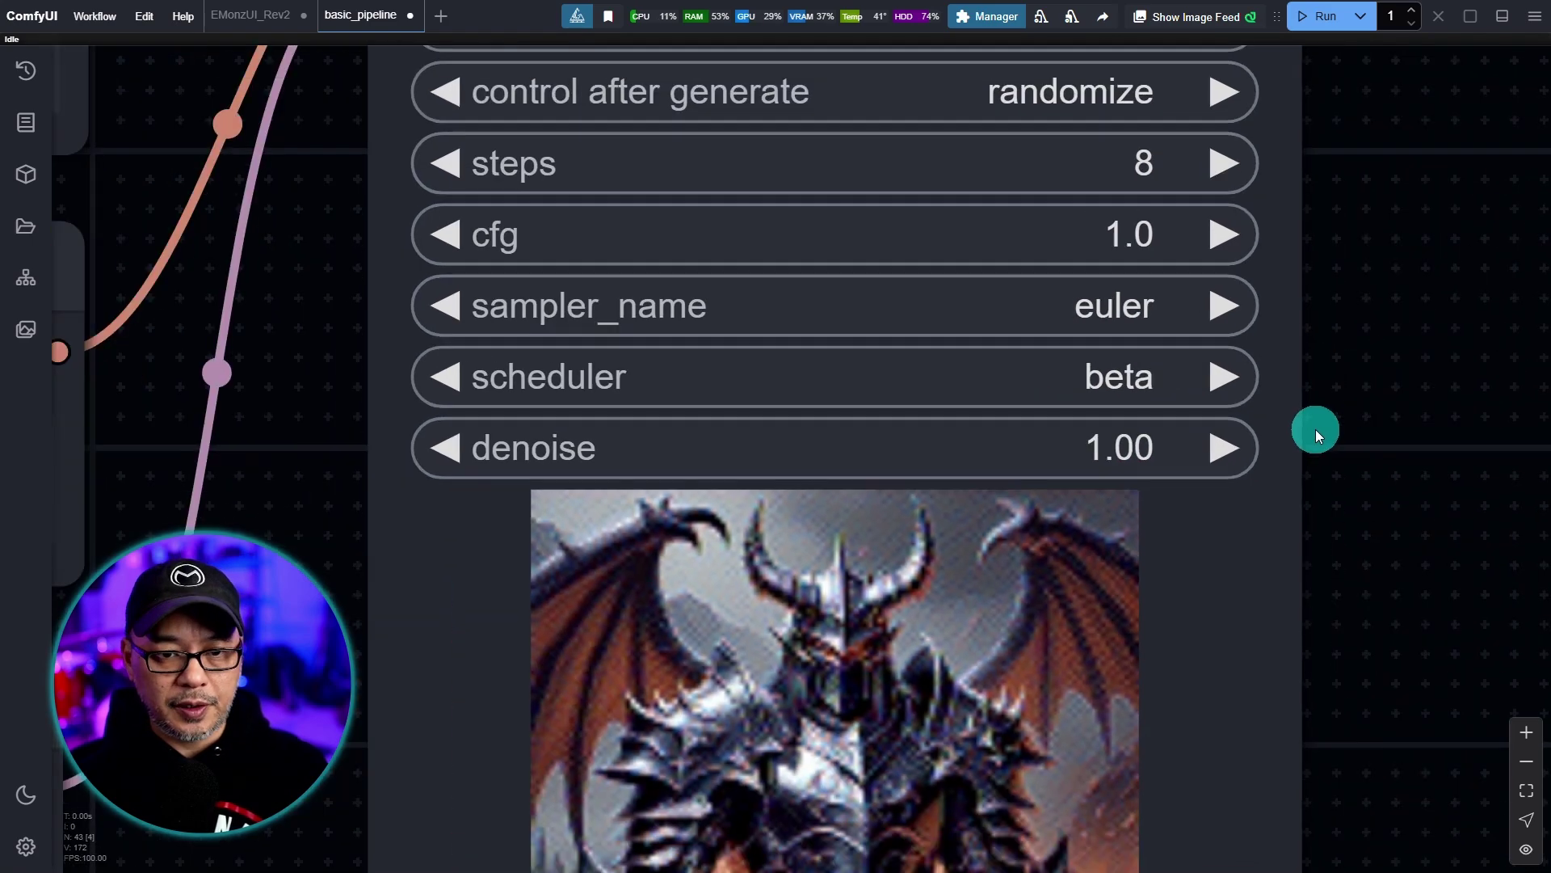
scroll(1365, 449, down, 8)
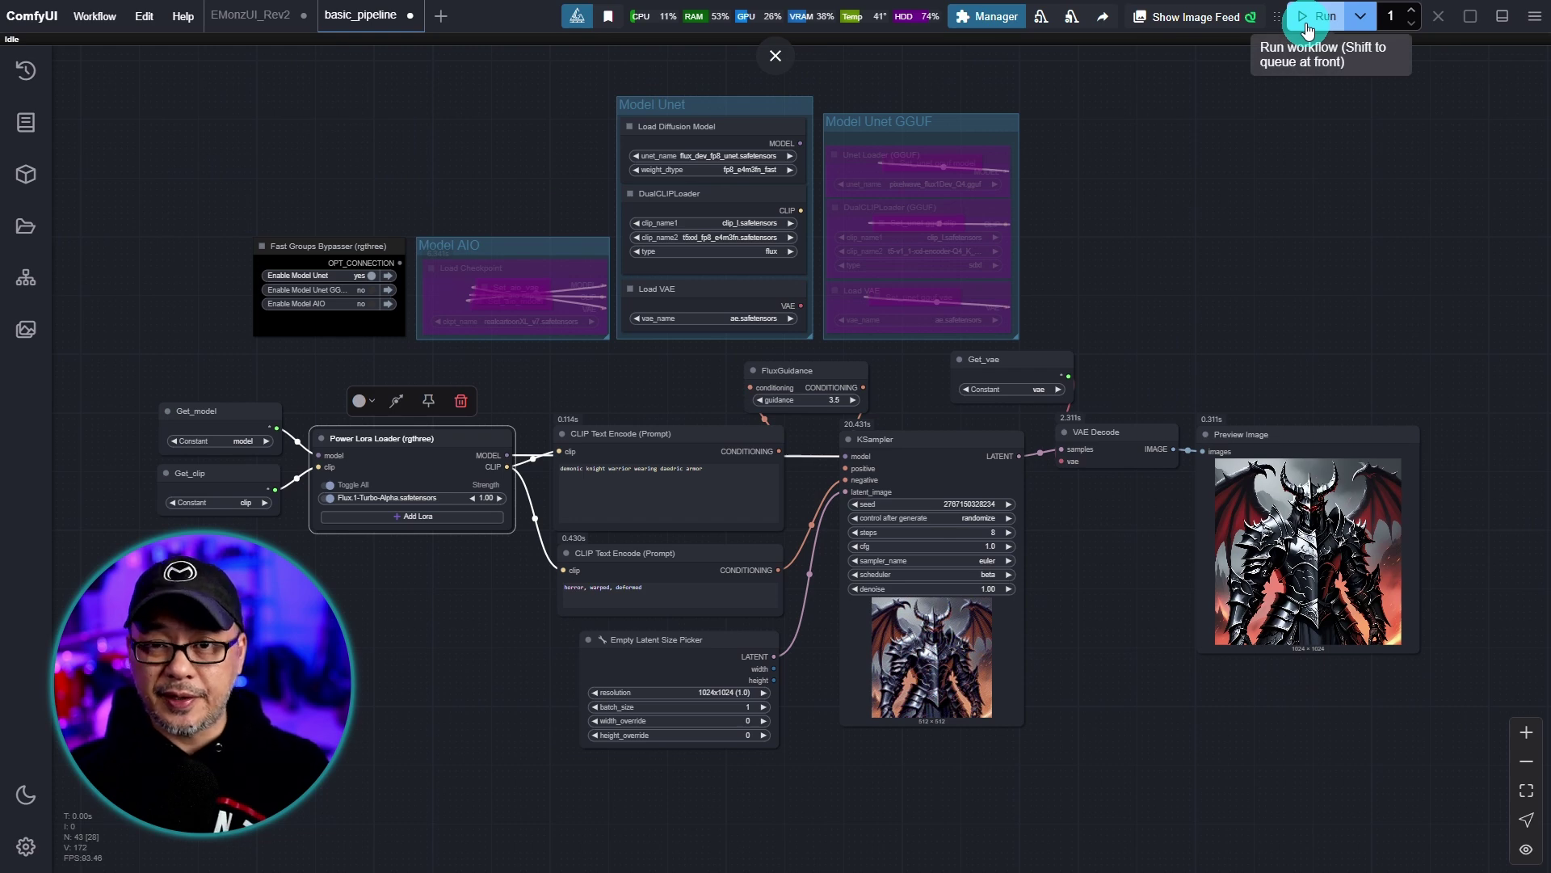
Run the Flux Turbo workflow and inspect the new knight render in Preview Image.
click(1308, 27)
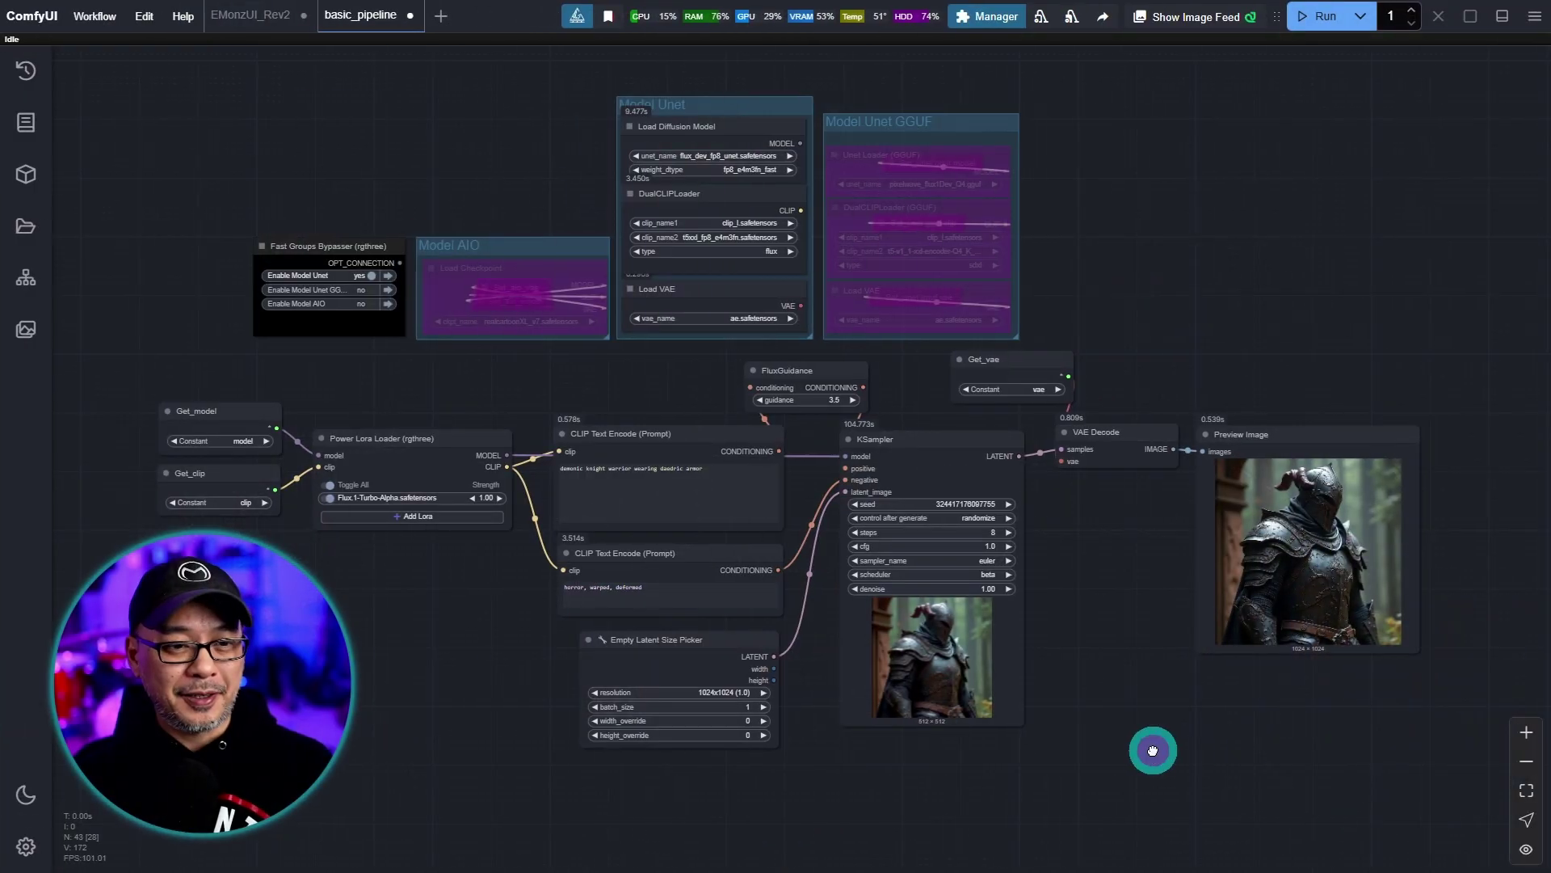
drag(1150, 748, 1056, 685)
scroll(1065, 623, up, 8)
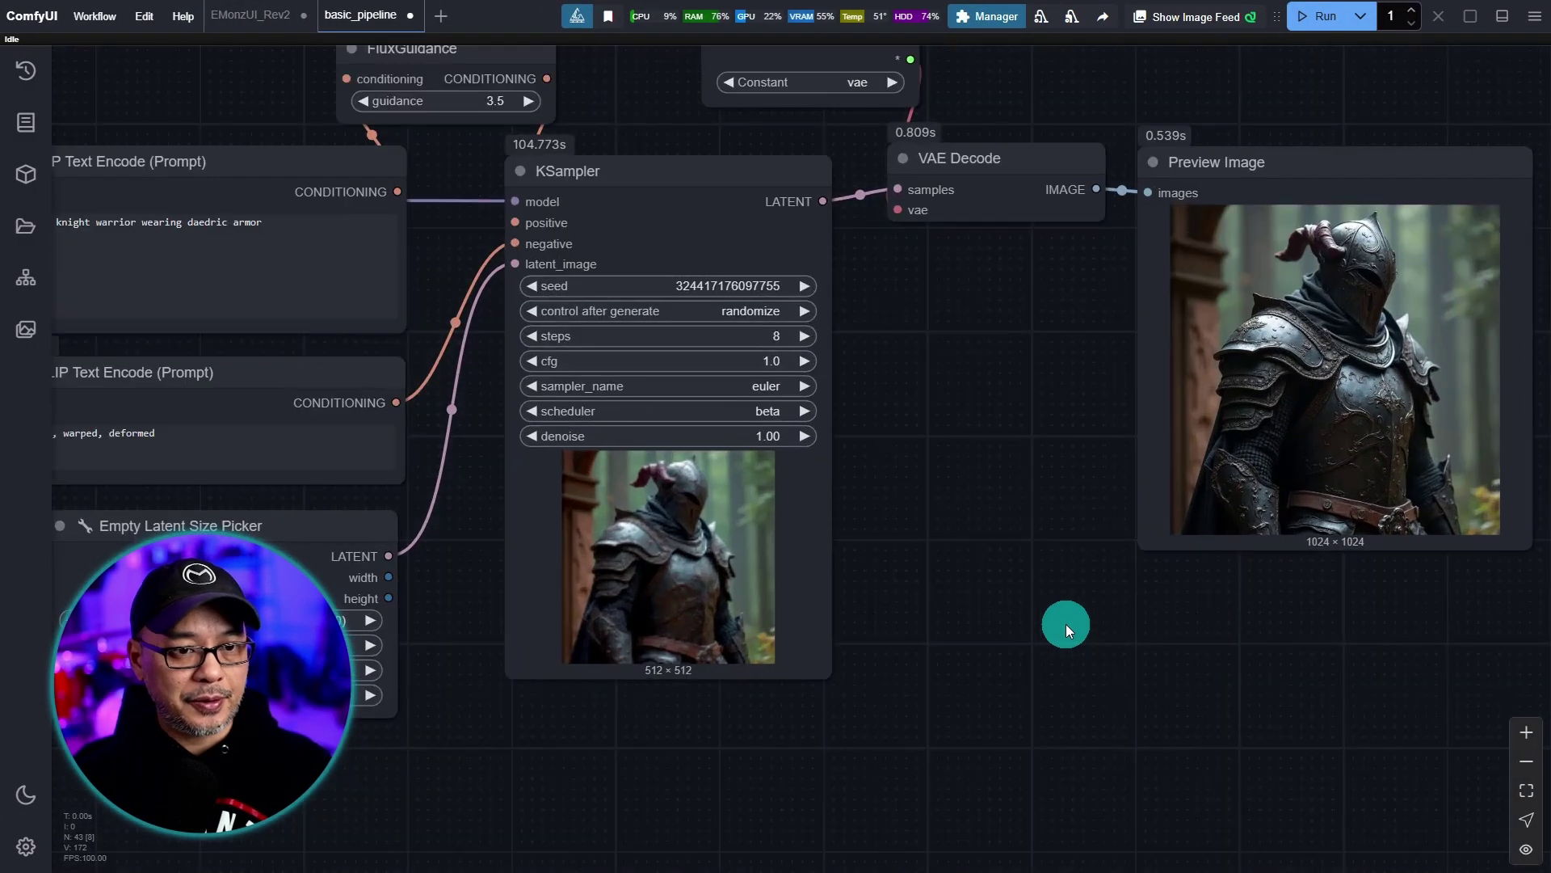
scroll(1065, 626, down, 8)
scroll(1398, 524, up, 14)
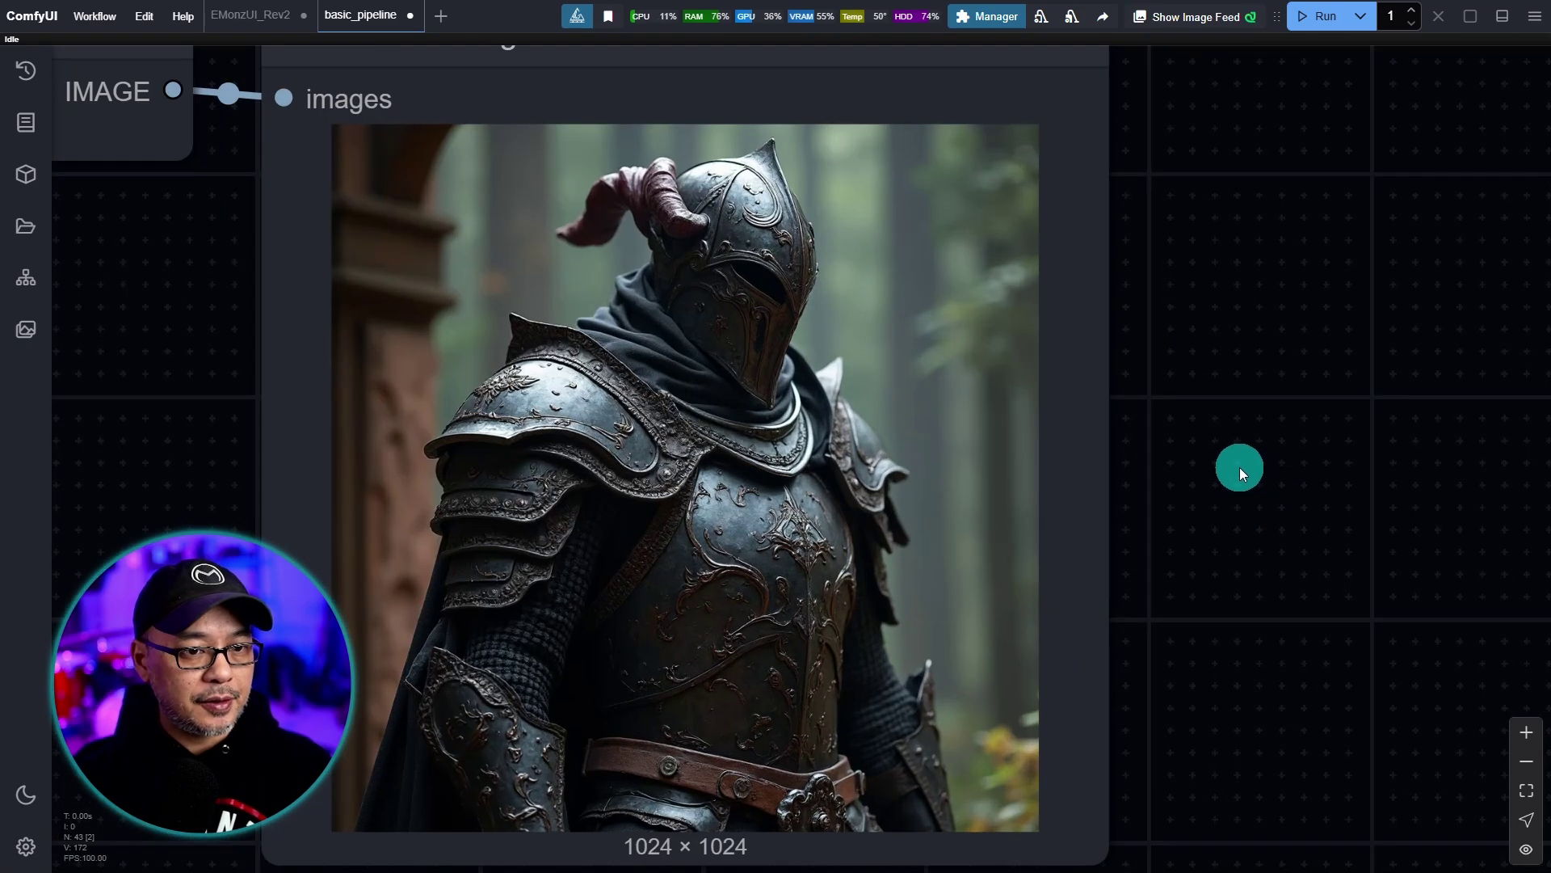
drag(1239, 467, 1390, 458)
scroll(1307, 383, down, 10)
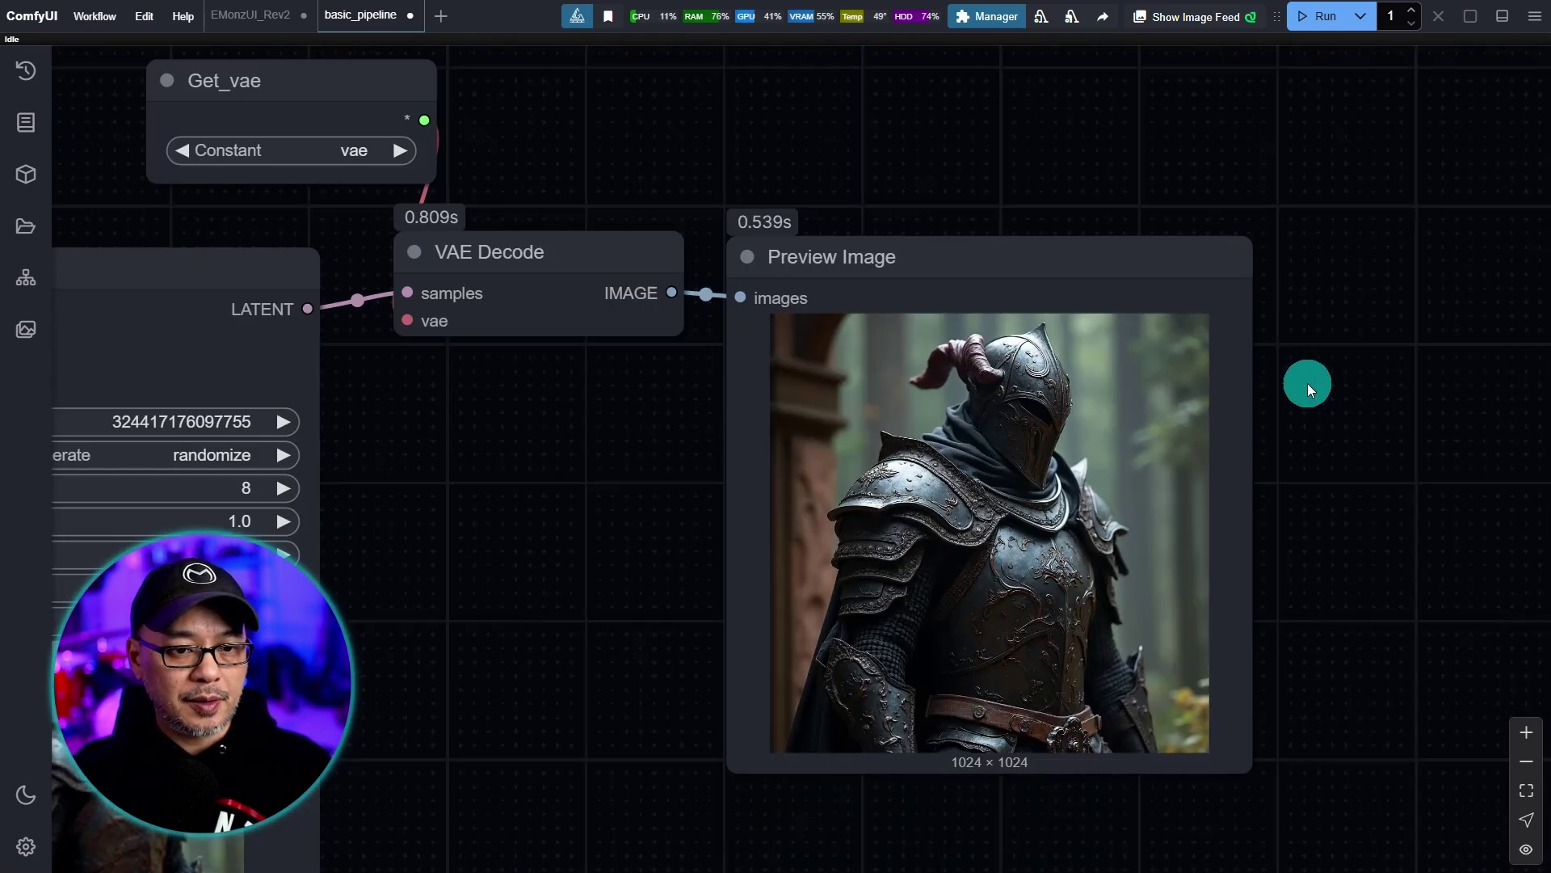